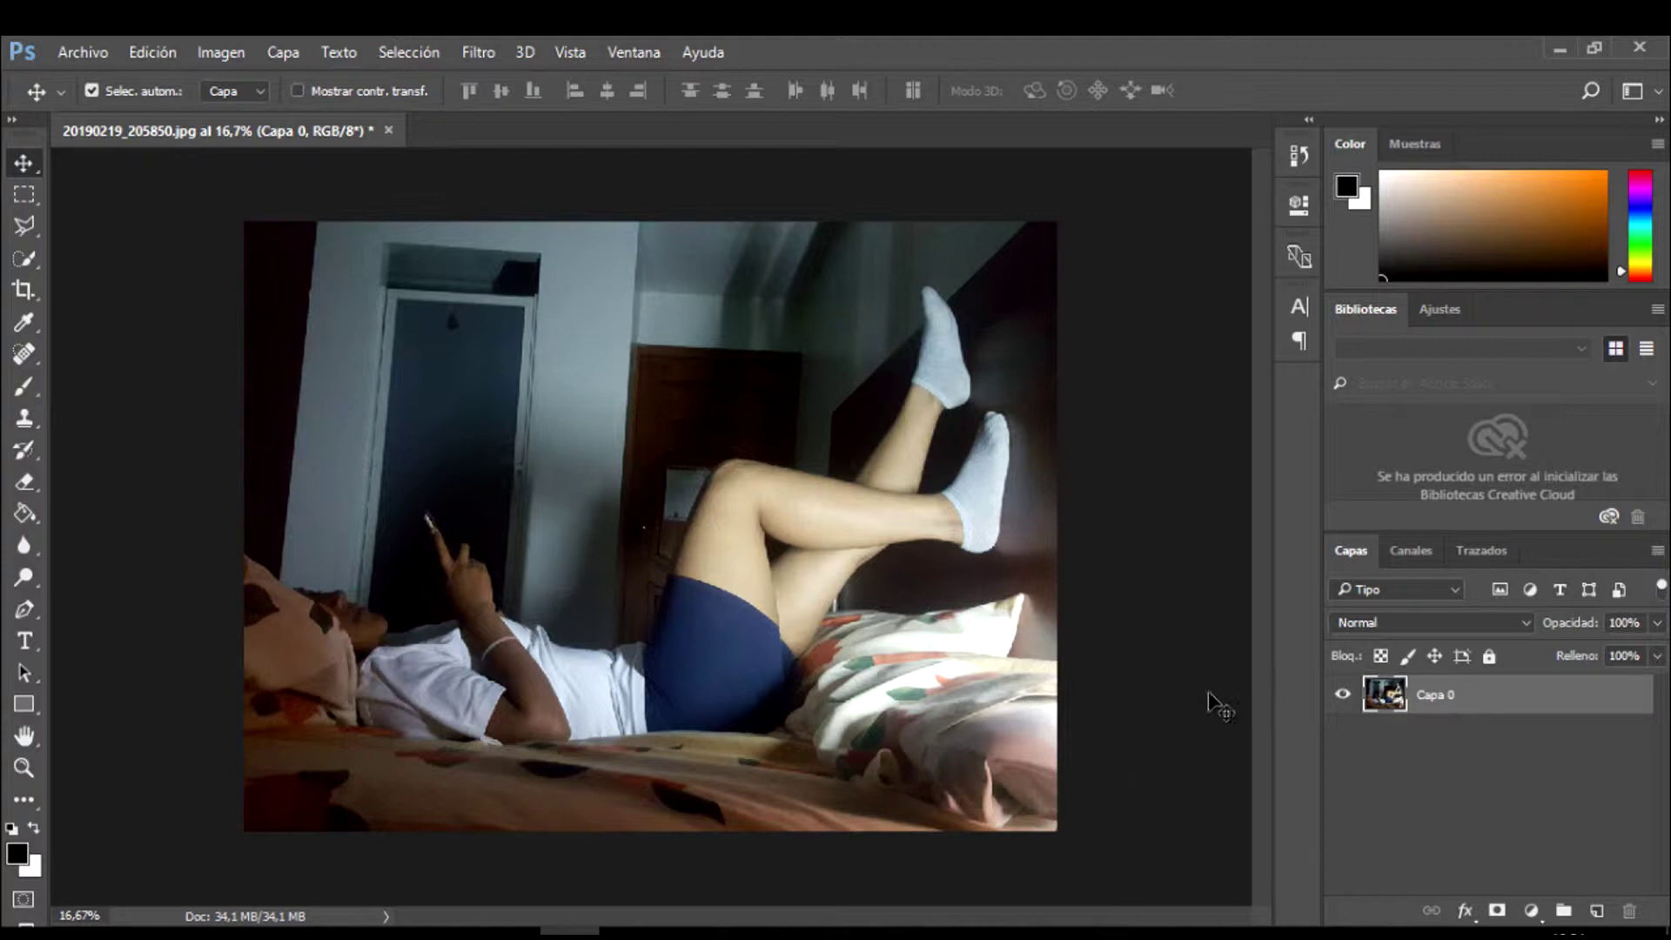
- With a large Quick Selection brush, select the bed, body, legs, socks and pillow
left_click(24, 225)
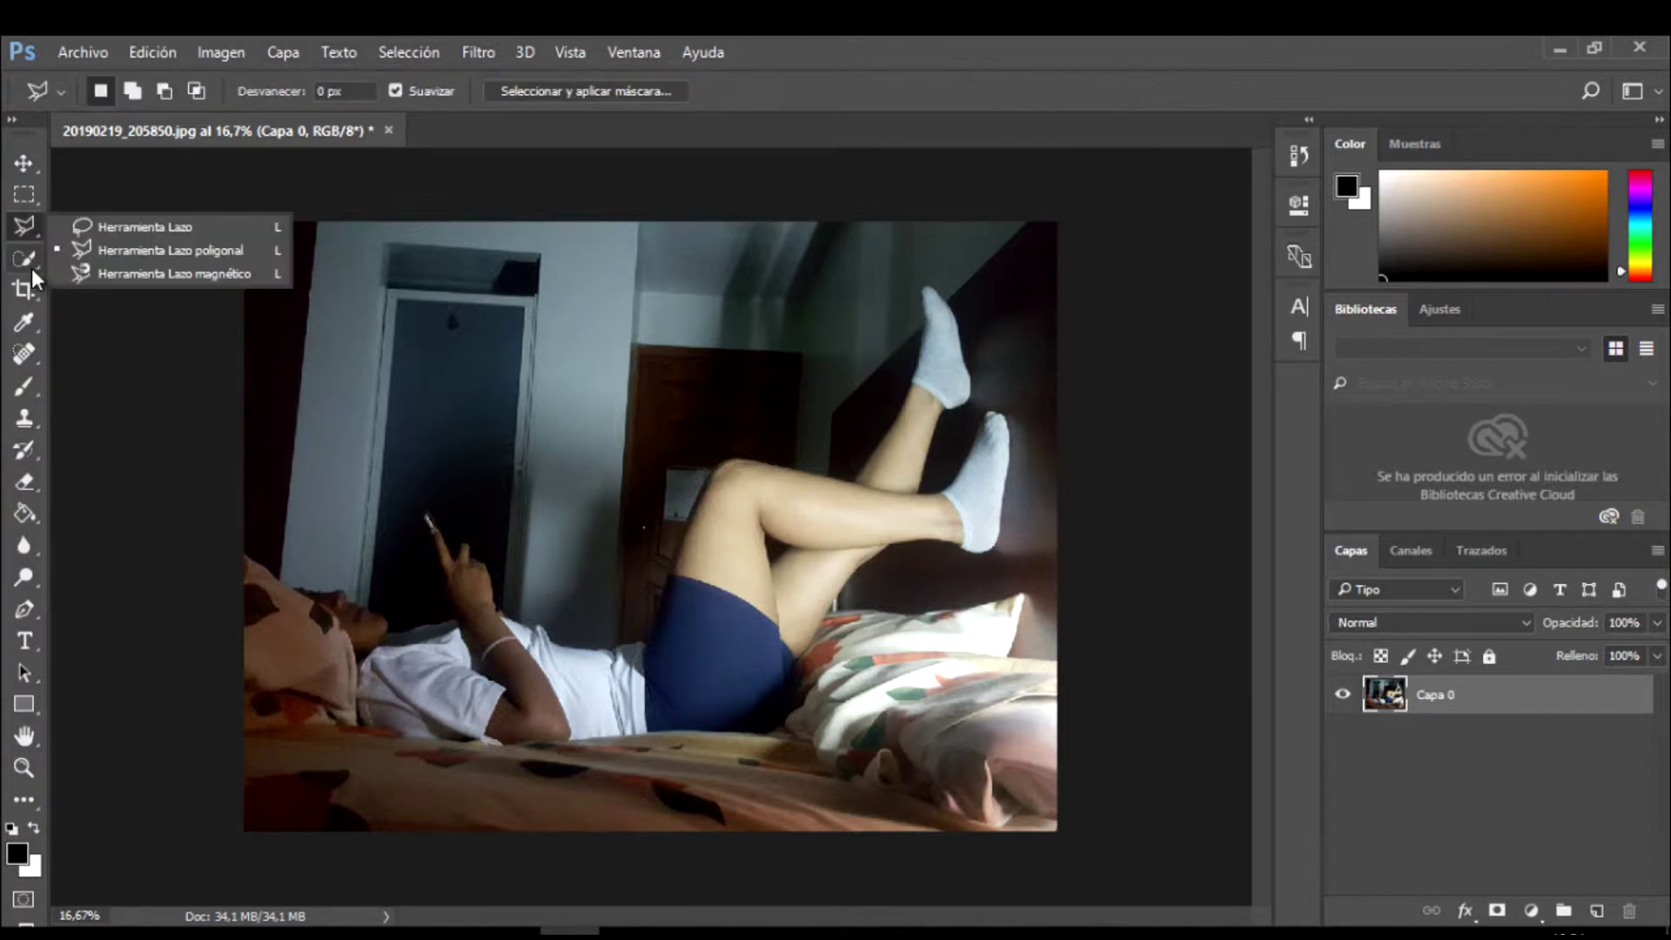
left_click(25, 259)
left_click(248, 91)
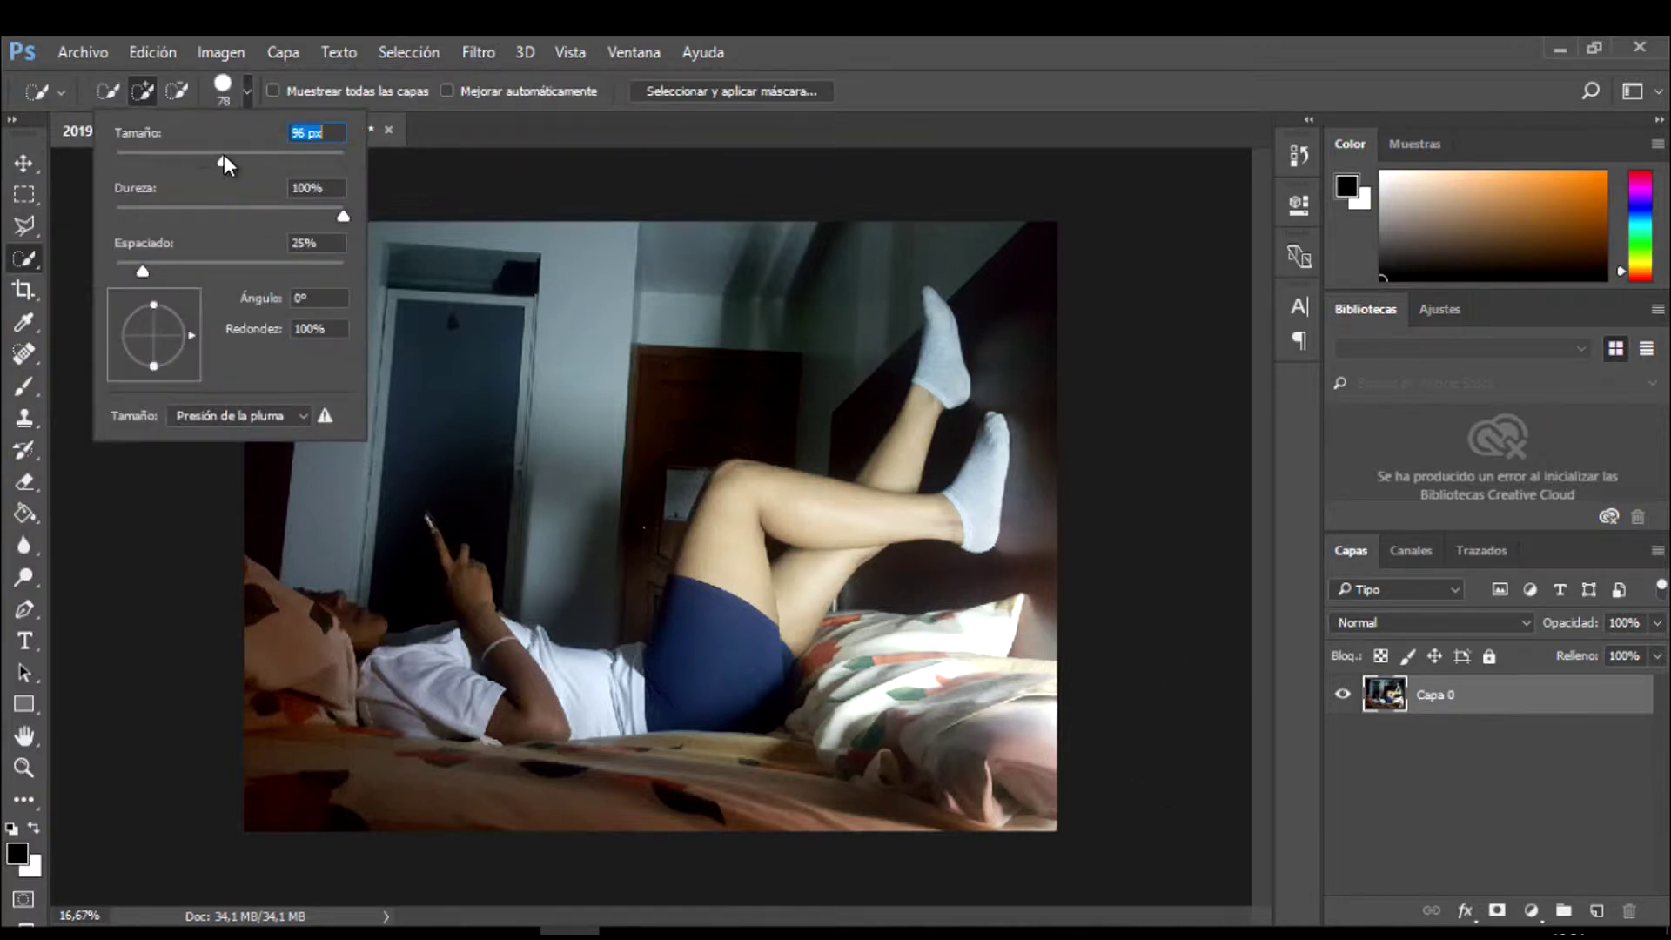
left_click_drag(224, 156, 296, 159)
mouse_move(1062, 794)
left_mouse_down()
mouse_move(266, 686)
mouse_move(747, 523)
left_mouse_up()
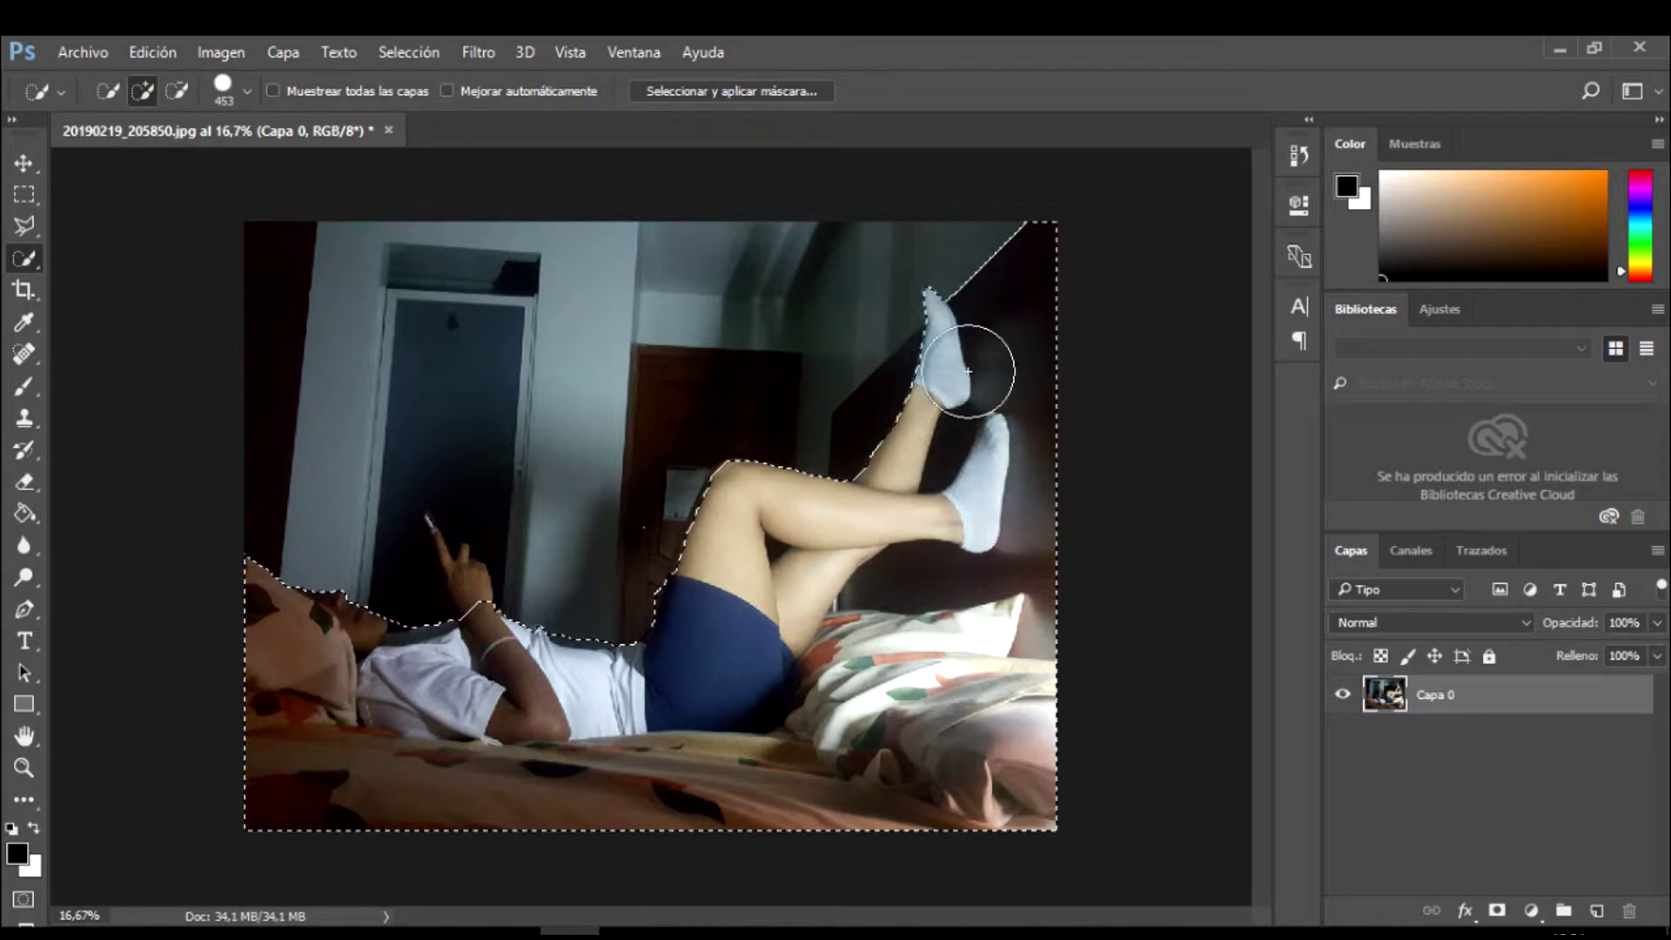
left_click_drag(748, 523, 887, 673)
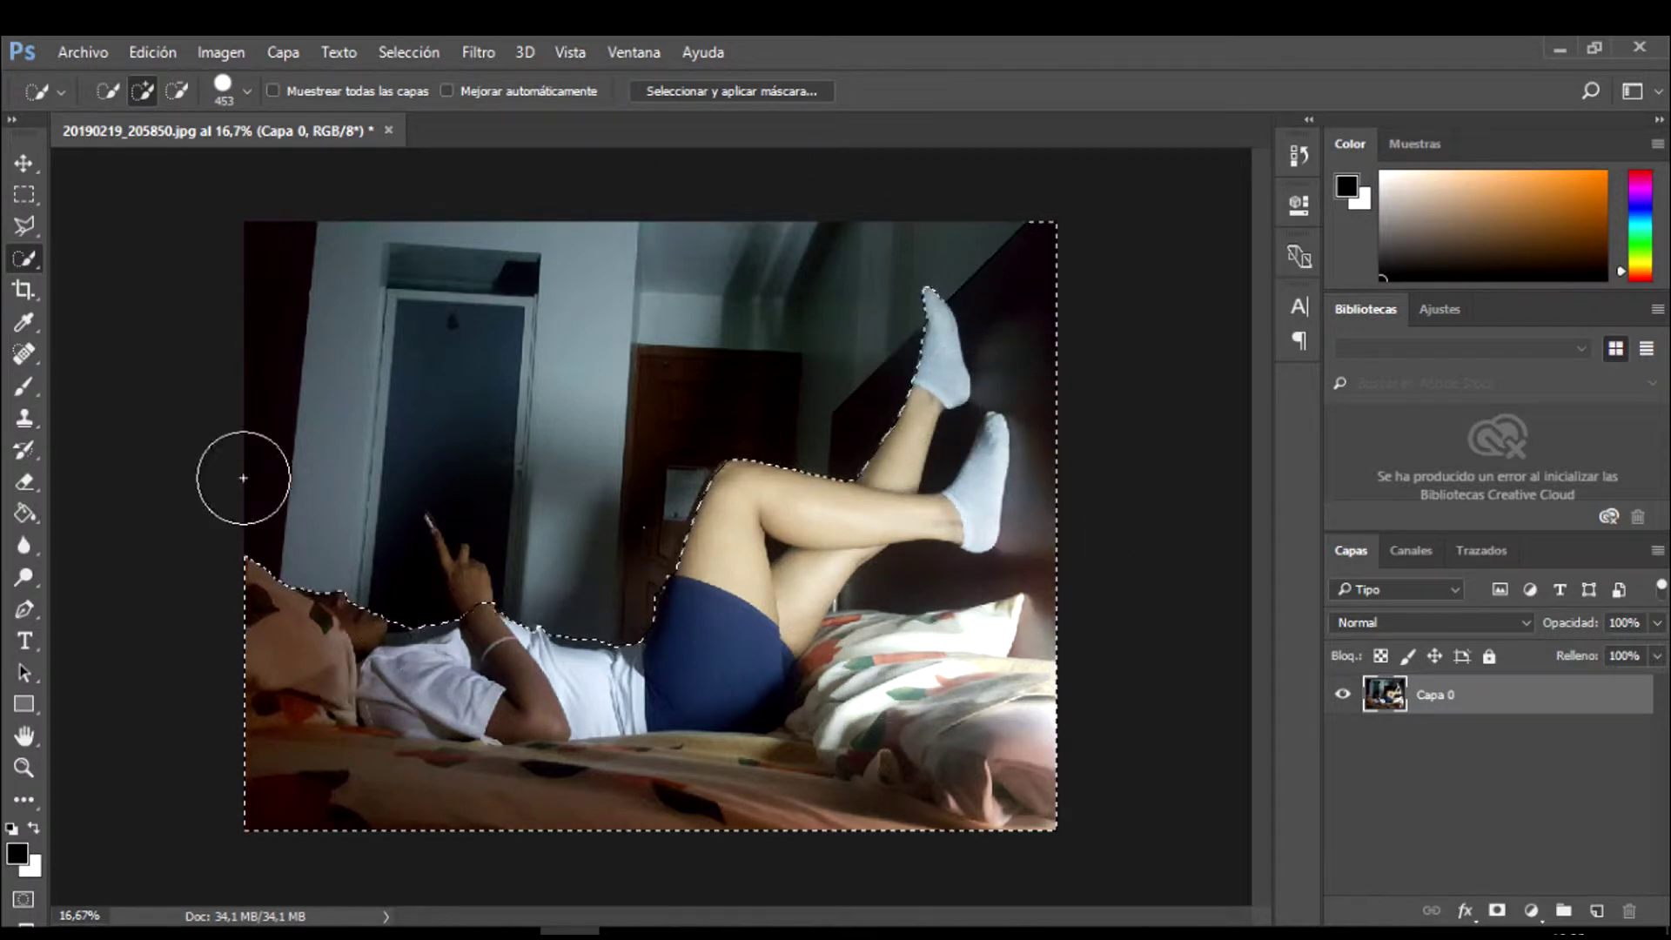
- At 106 px, add the hand holding the phone and subtract the area near the head
left_click(248, 92)
left_click_drag(315, 161, 241, 161)
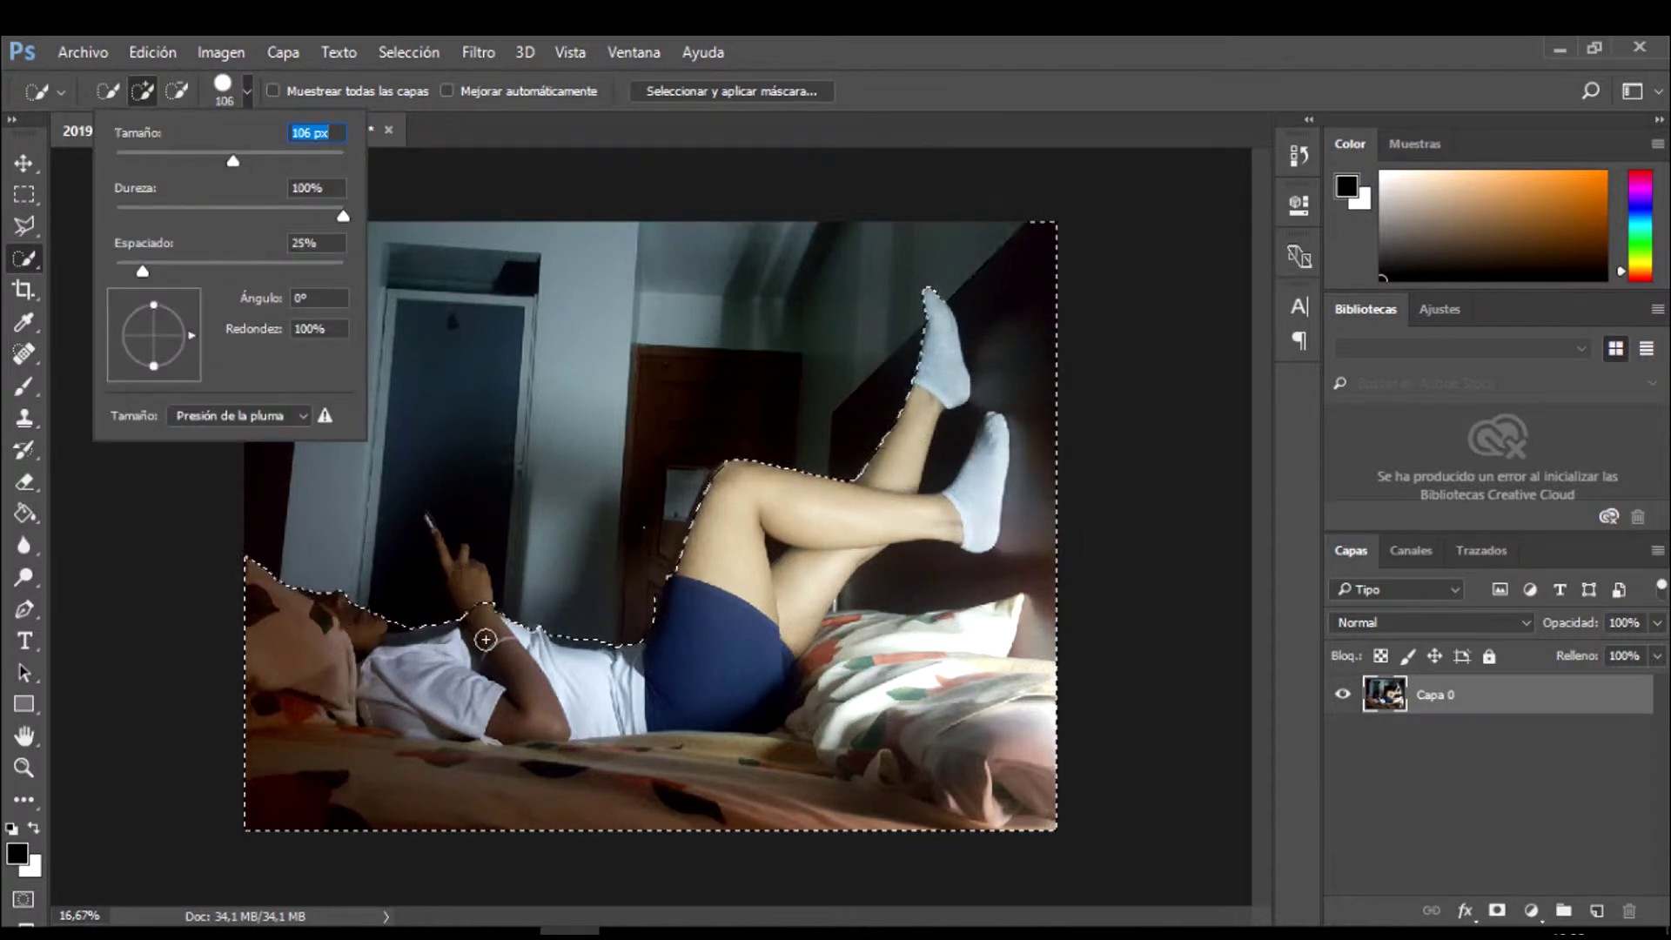
left_click_drag(485, 634, 465, 582)
left_click_drag(376, 496, 385, 555)
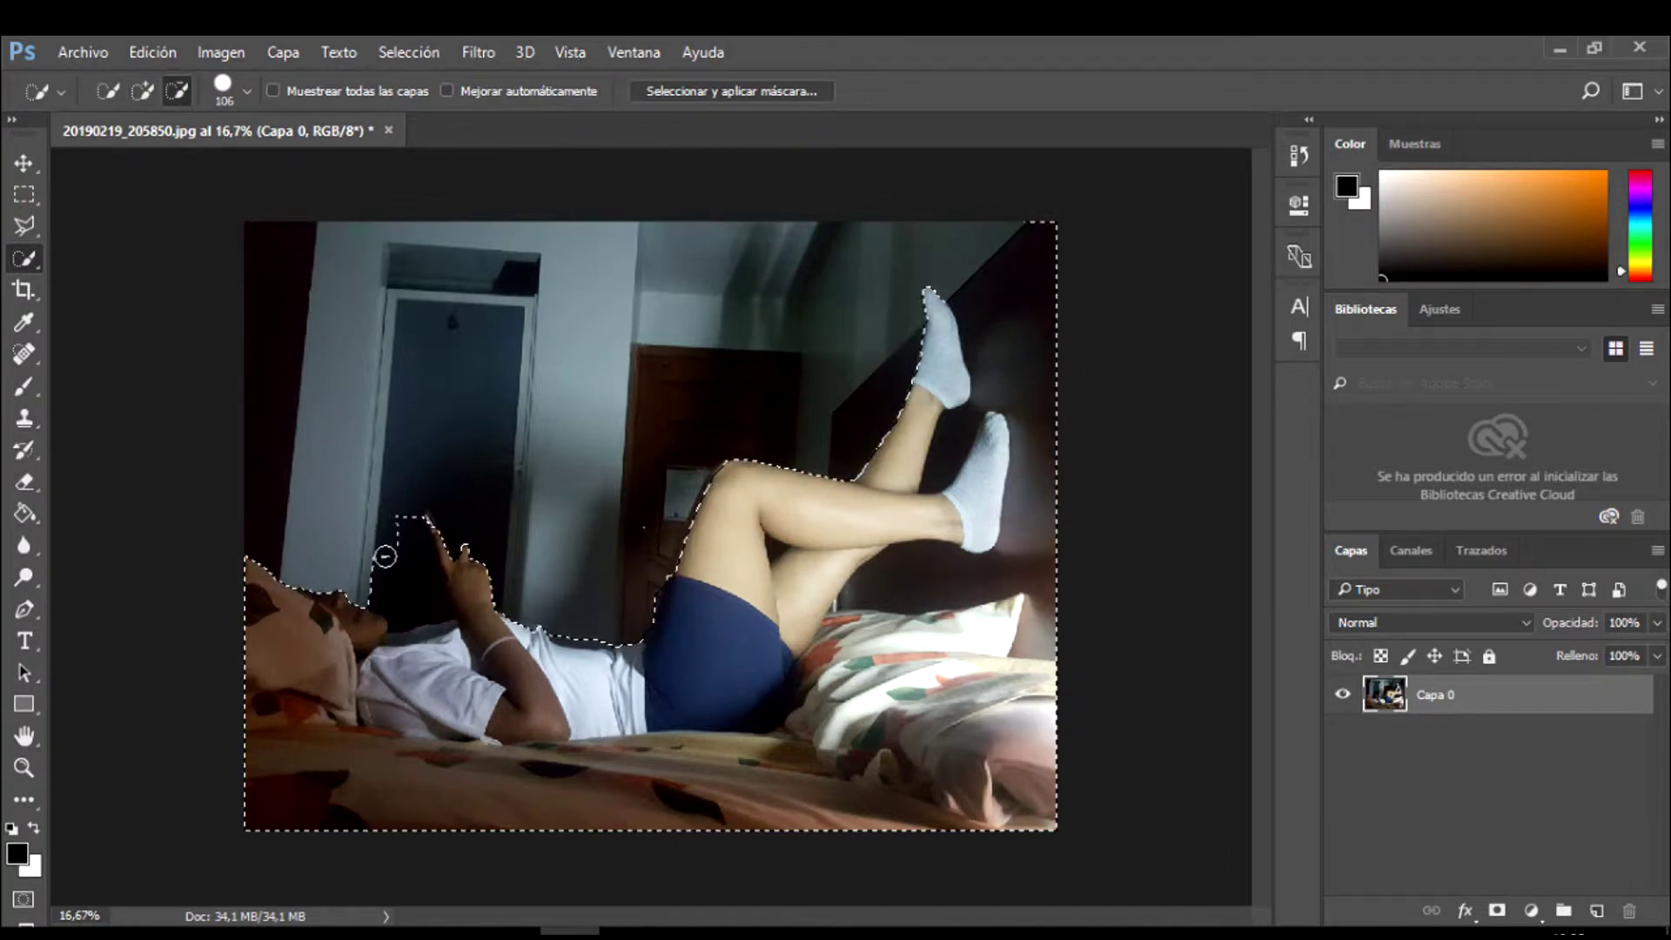
left_click(143, 91)
- At 73 px, extend the selection up the finger to the phone
scroll(383, 524, "up", 3)
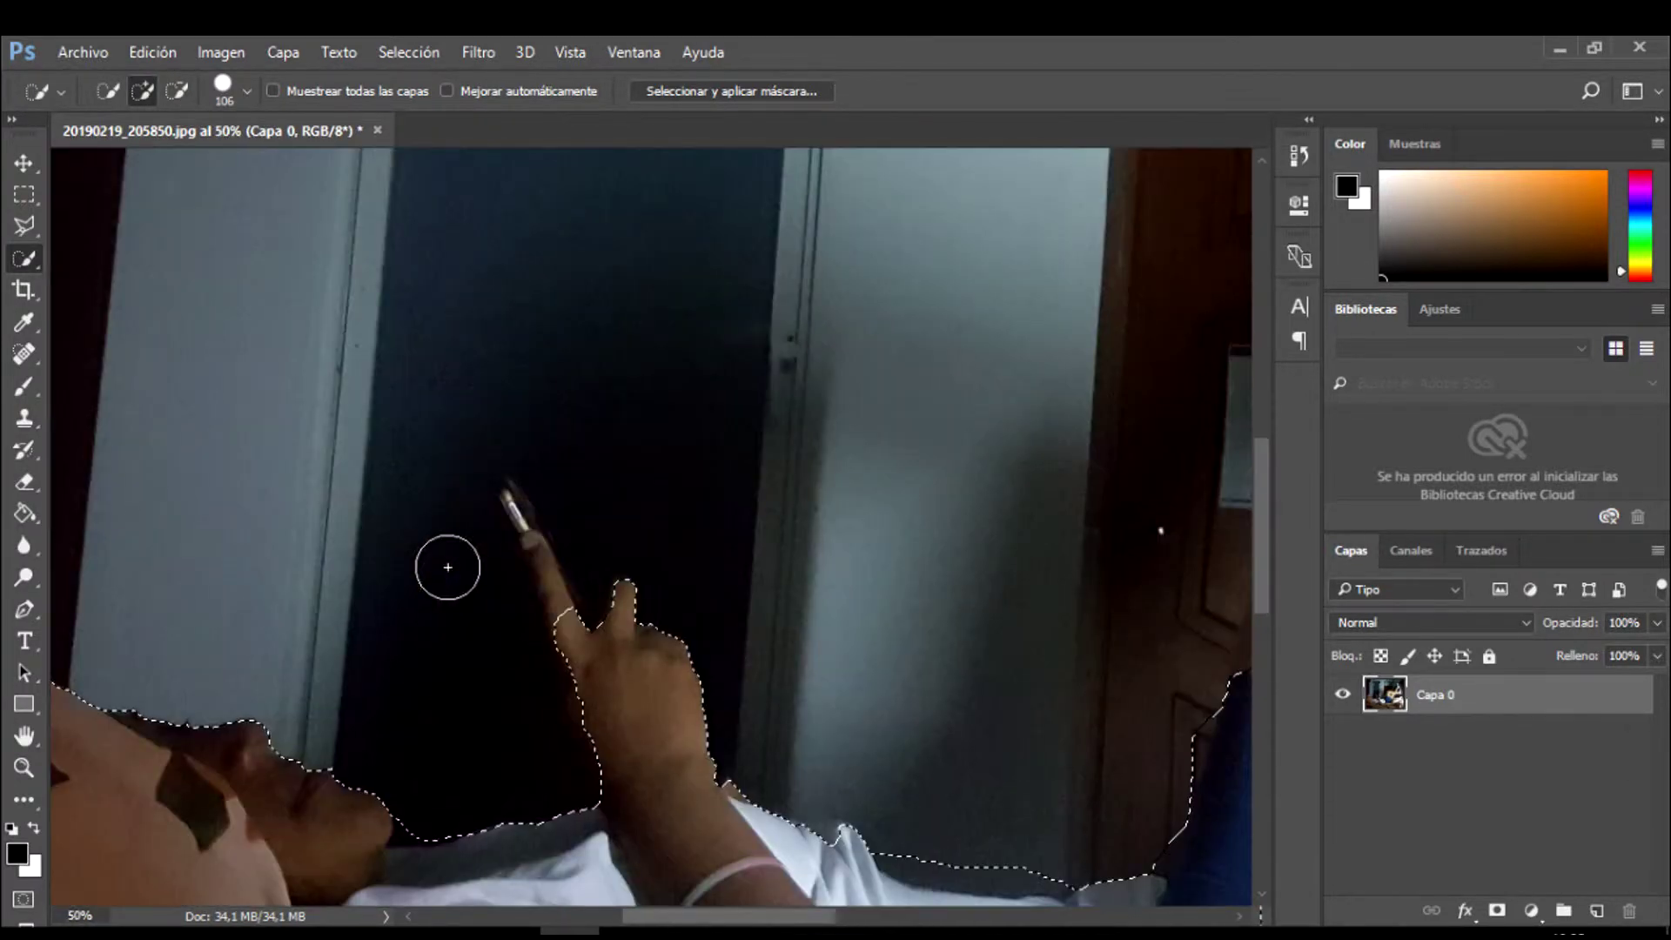
left_click(248, 91)
left_click_drag(241, 161, 197, 161)
left_click_drag(573, 639, 515, 505)
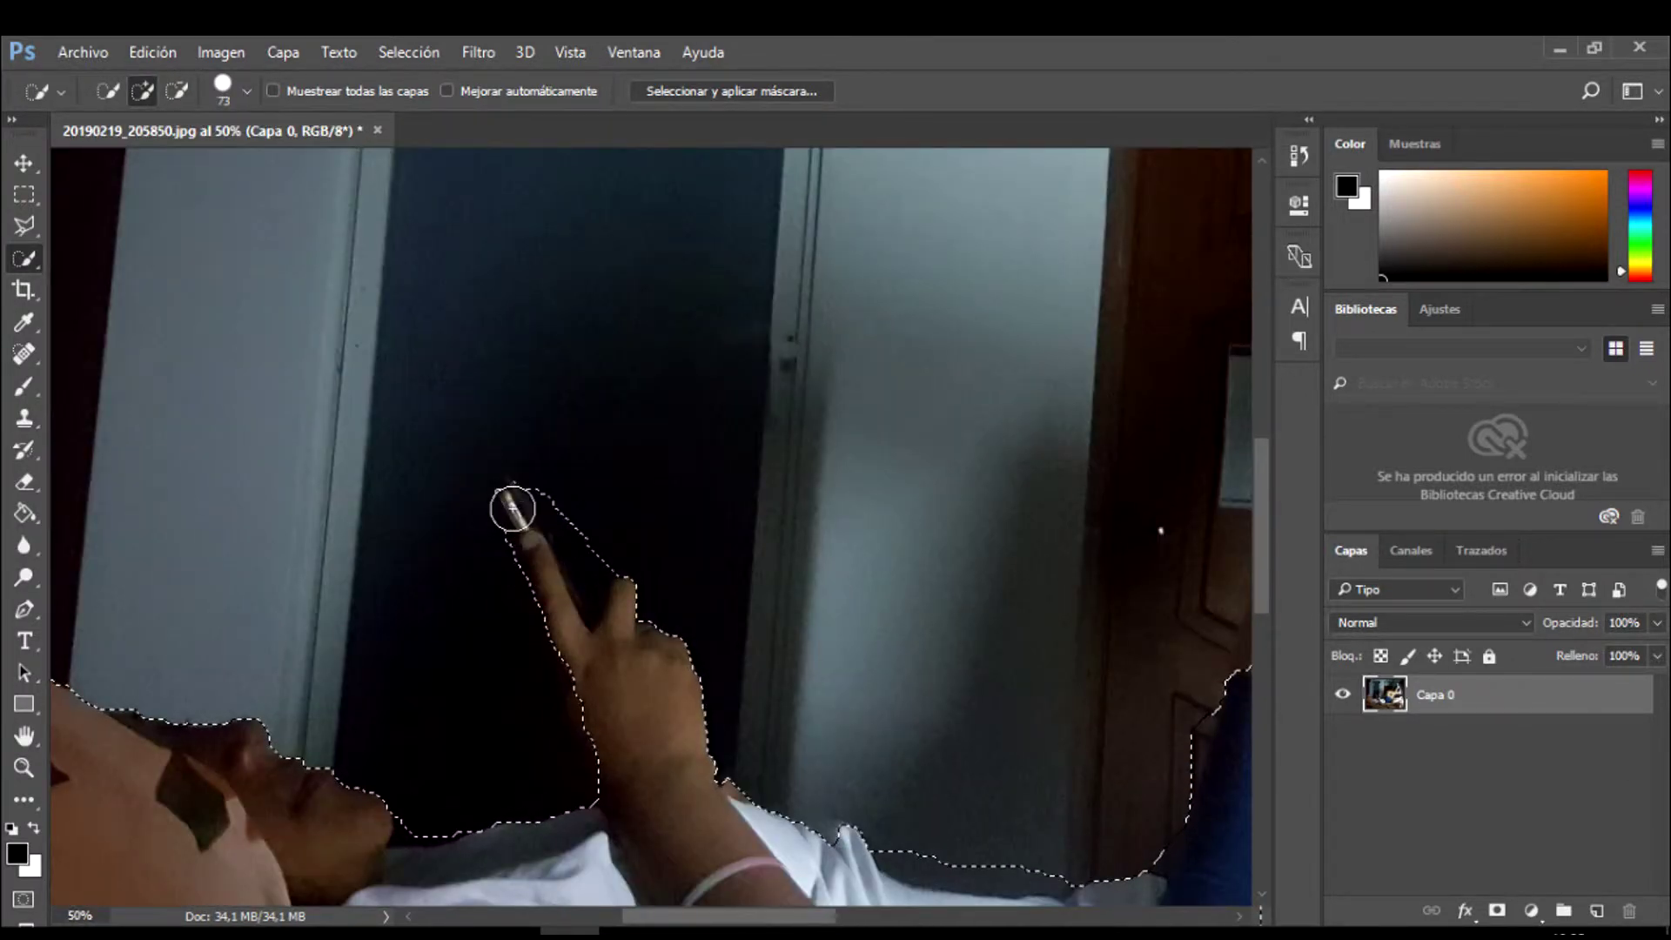
- Adjust the selection around the legs, removing the dark gap between them
scroll(696, 644, "down", 5)
scroll(557, 591, "right", 5)
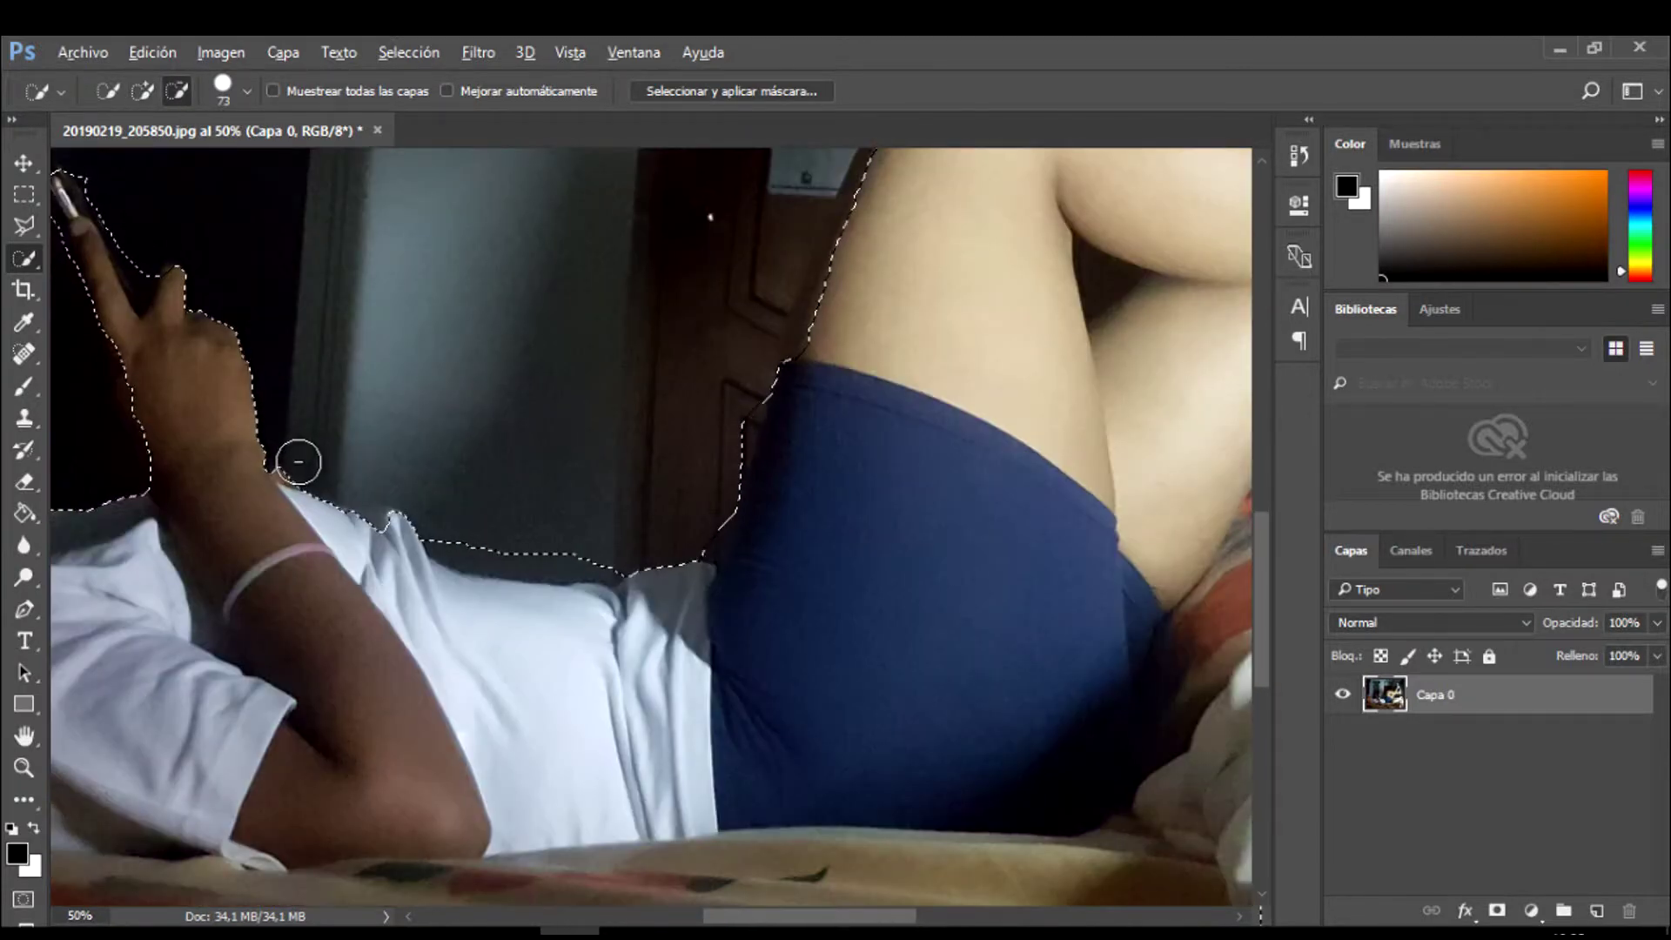
scroll(734, 410, "up", 5)
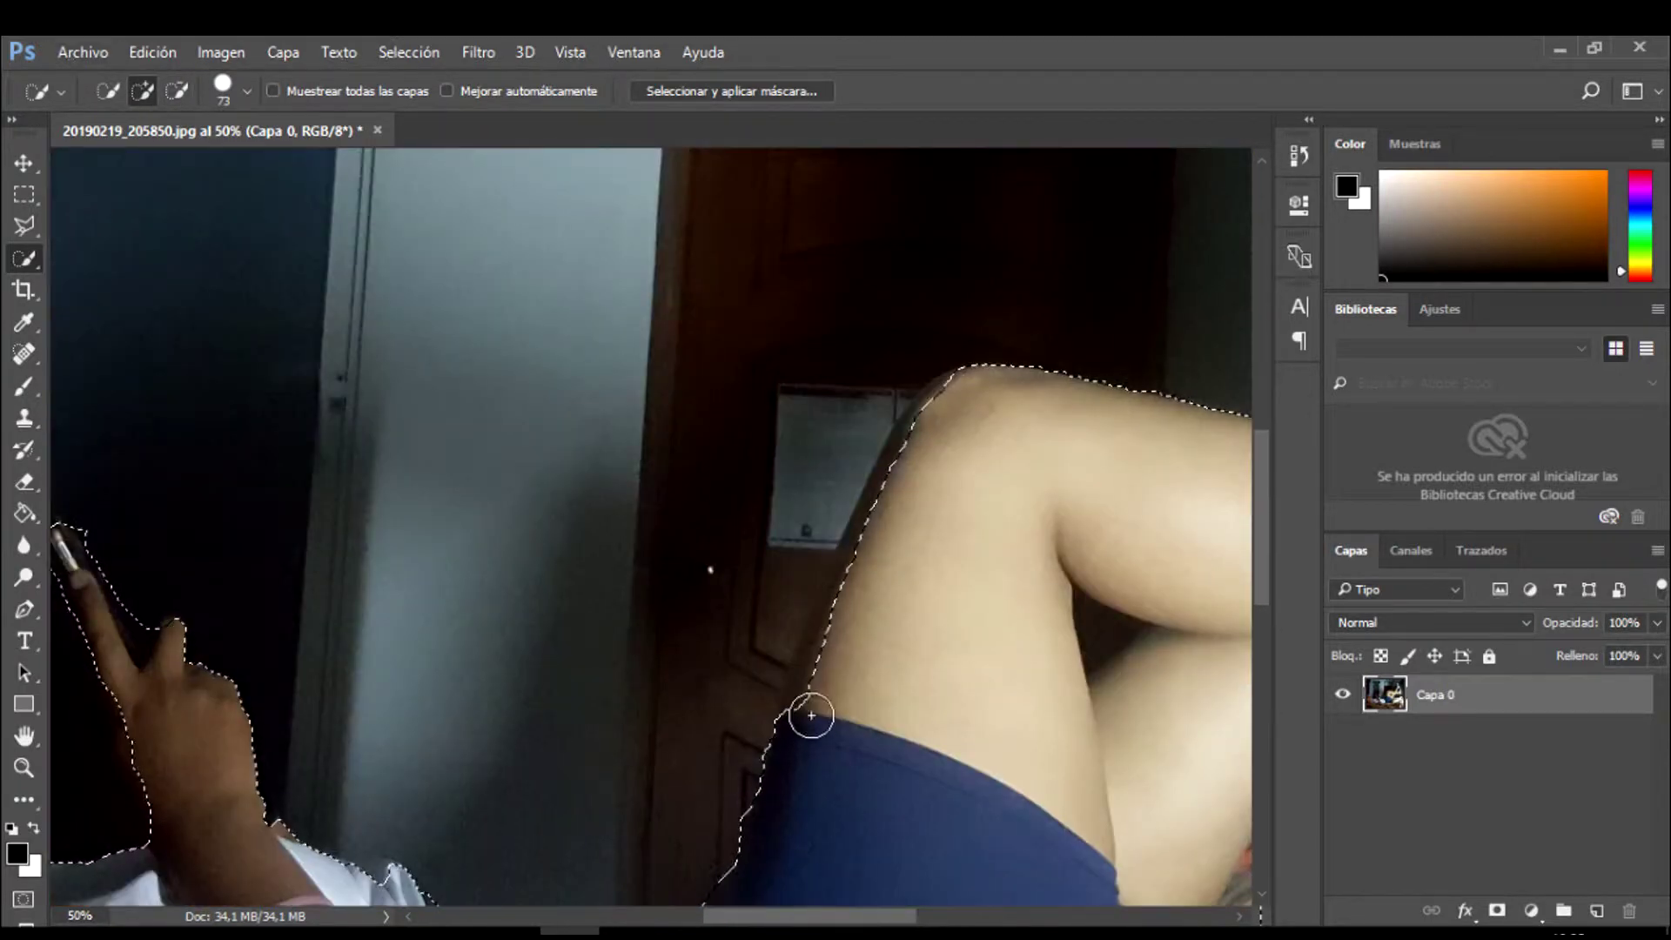
left_click_drag(801, 707, 950, 399)
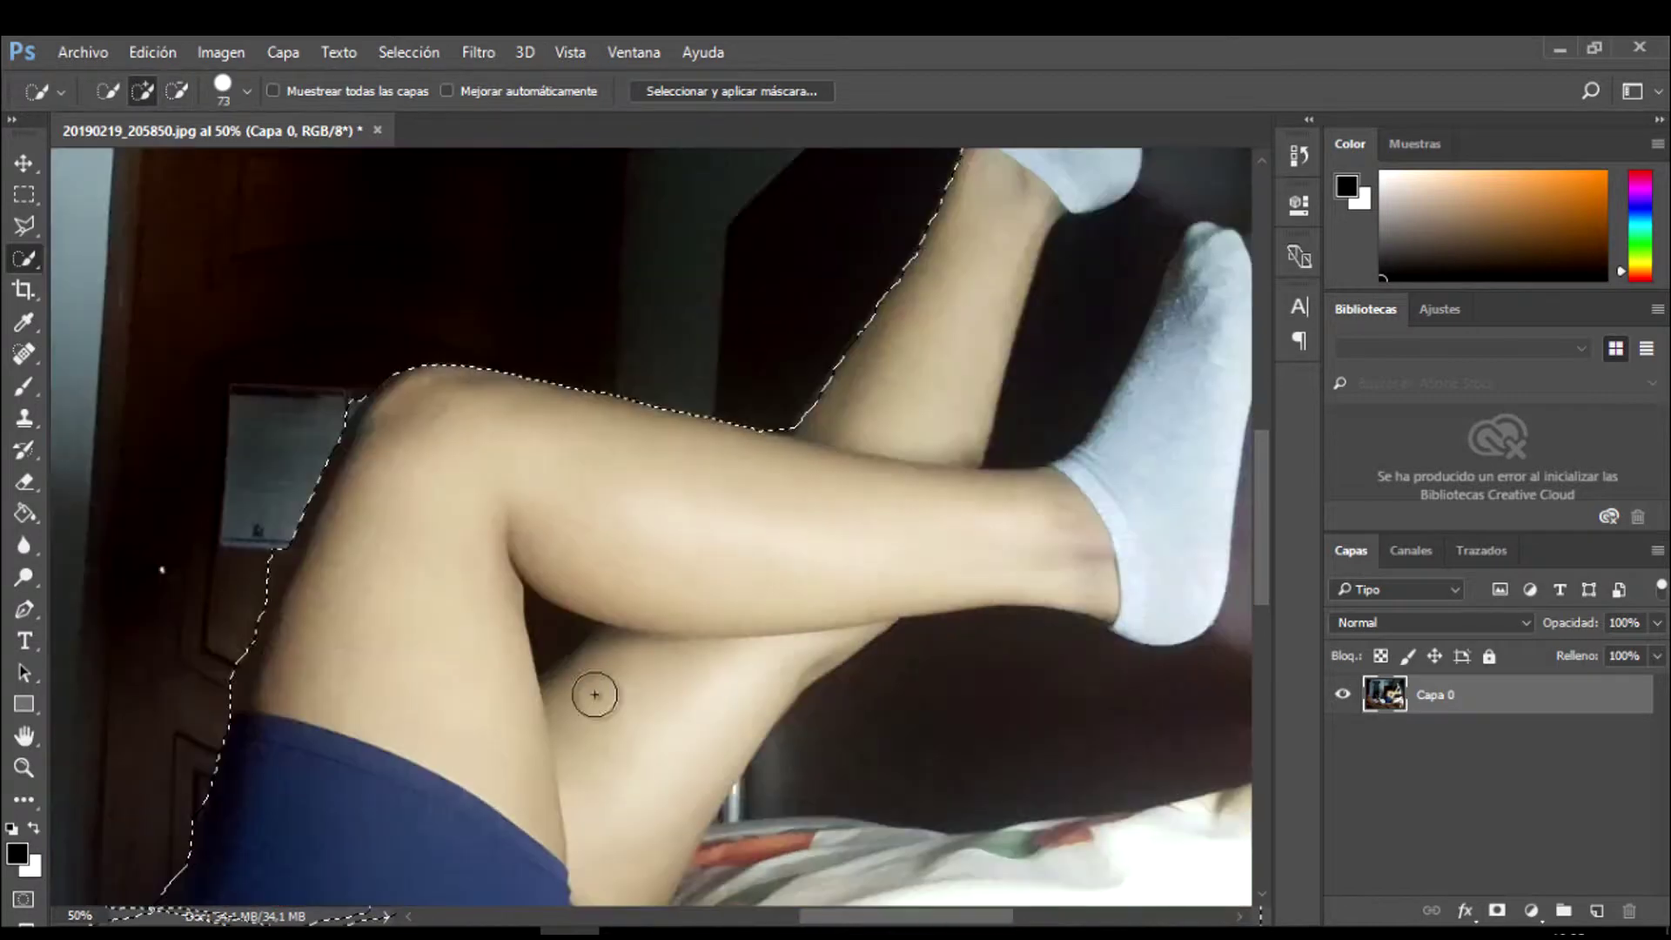
scroll(609, 687, "right", 6)
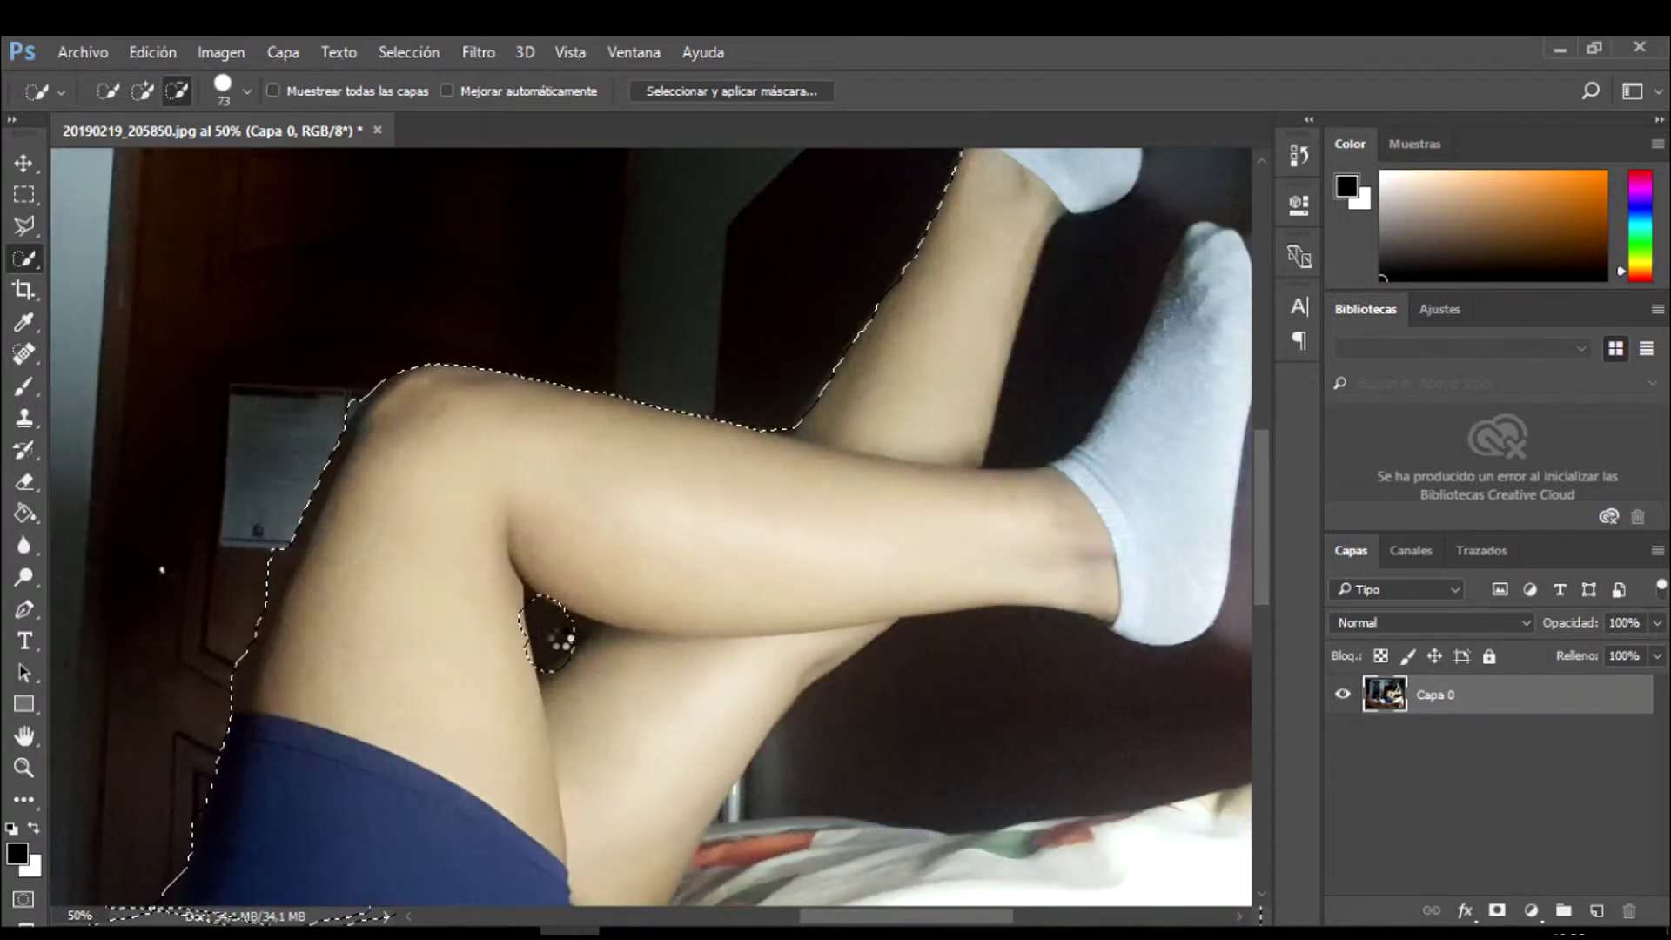
left_click_drag(557, 629, 609, 600)
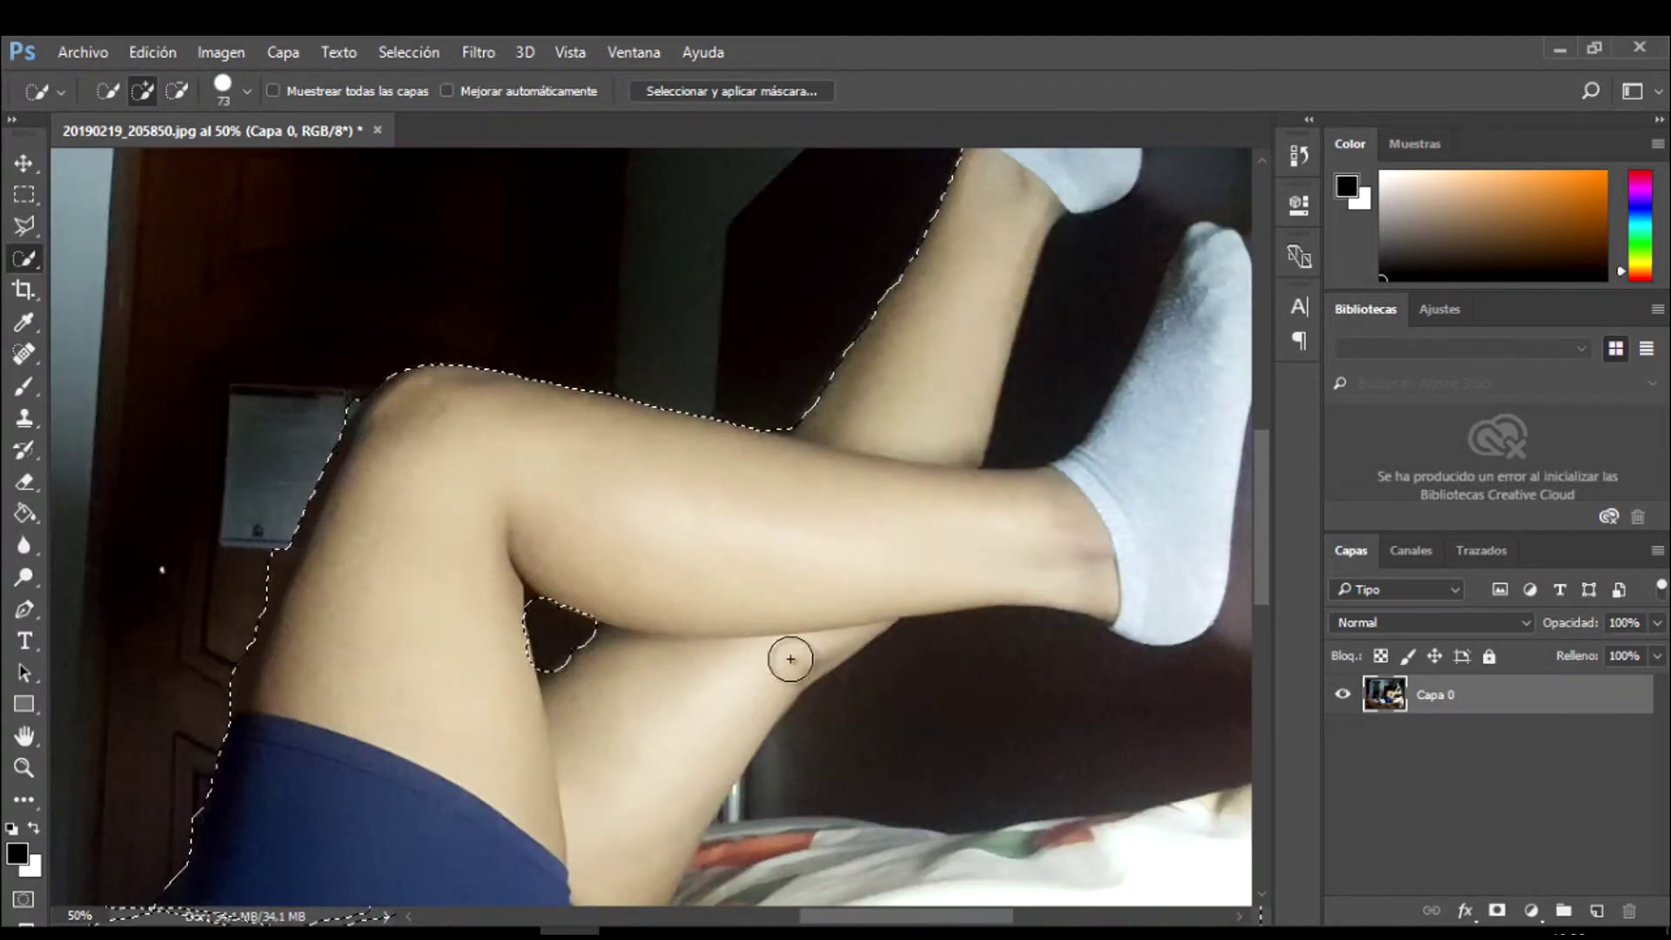
scroll(790, 659, "up", 5)
scroll(790, 659, "down", 5)
scroll(790, 659, "down", 3)
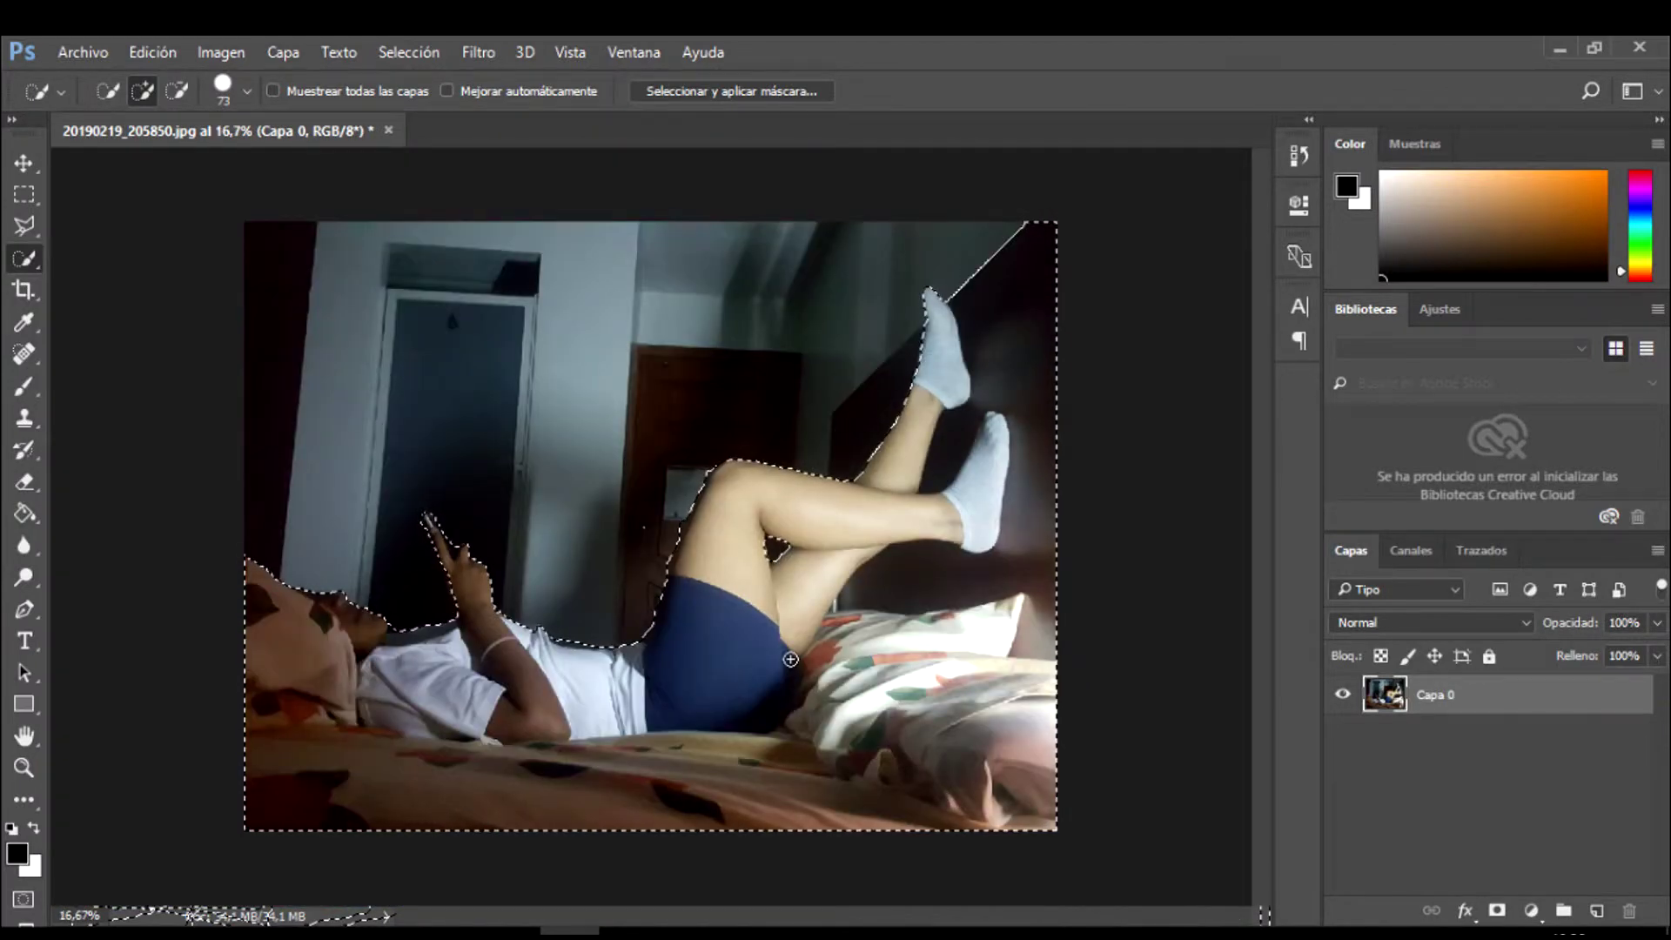
- In Select and Mask, trim the selection along the knee with a 62 px subtracting brush
left_click(676, 91)
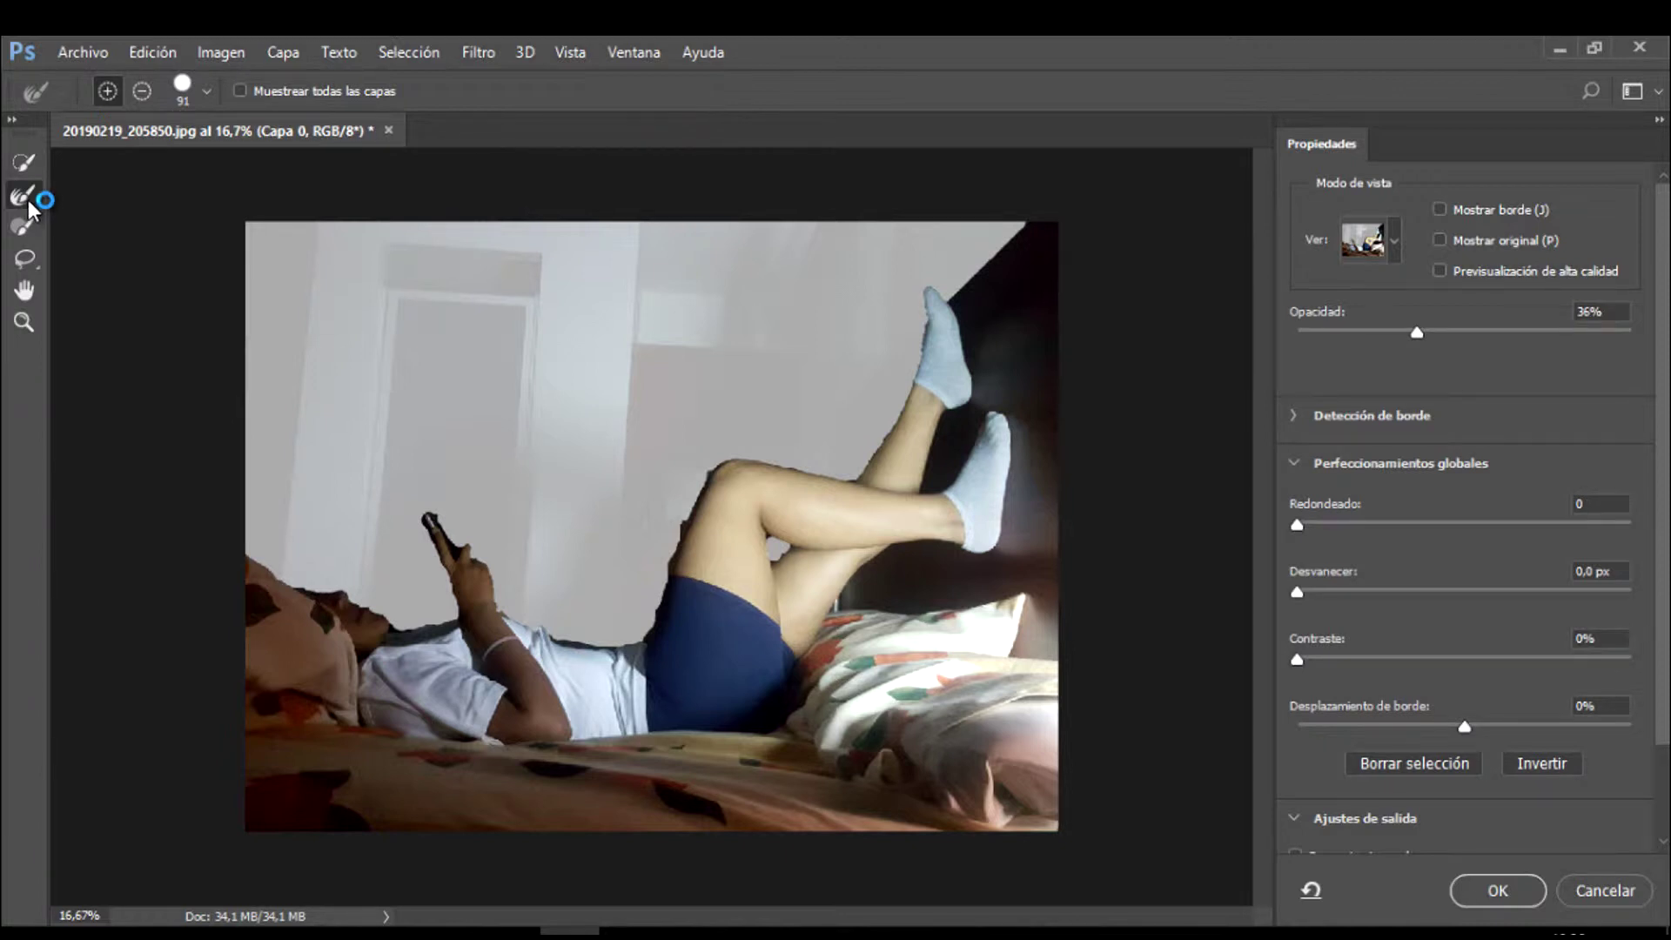
key("ctrl+plus")
key("ctrl+plus")
key("ctrl+plus")
left_click(26, 228)
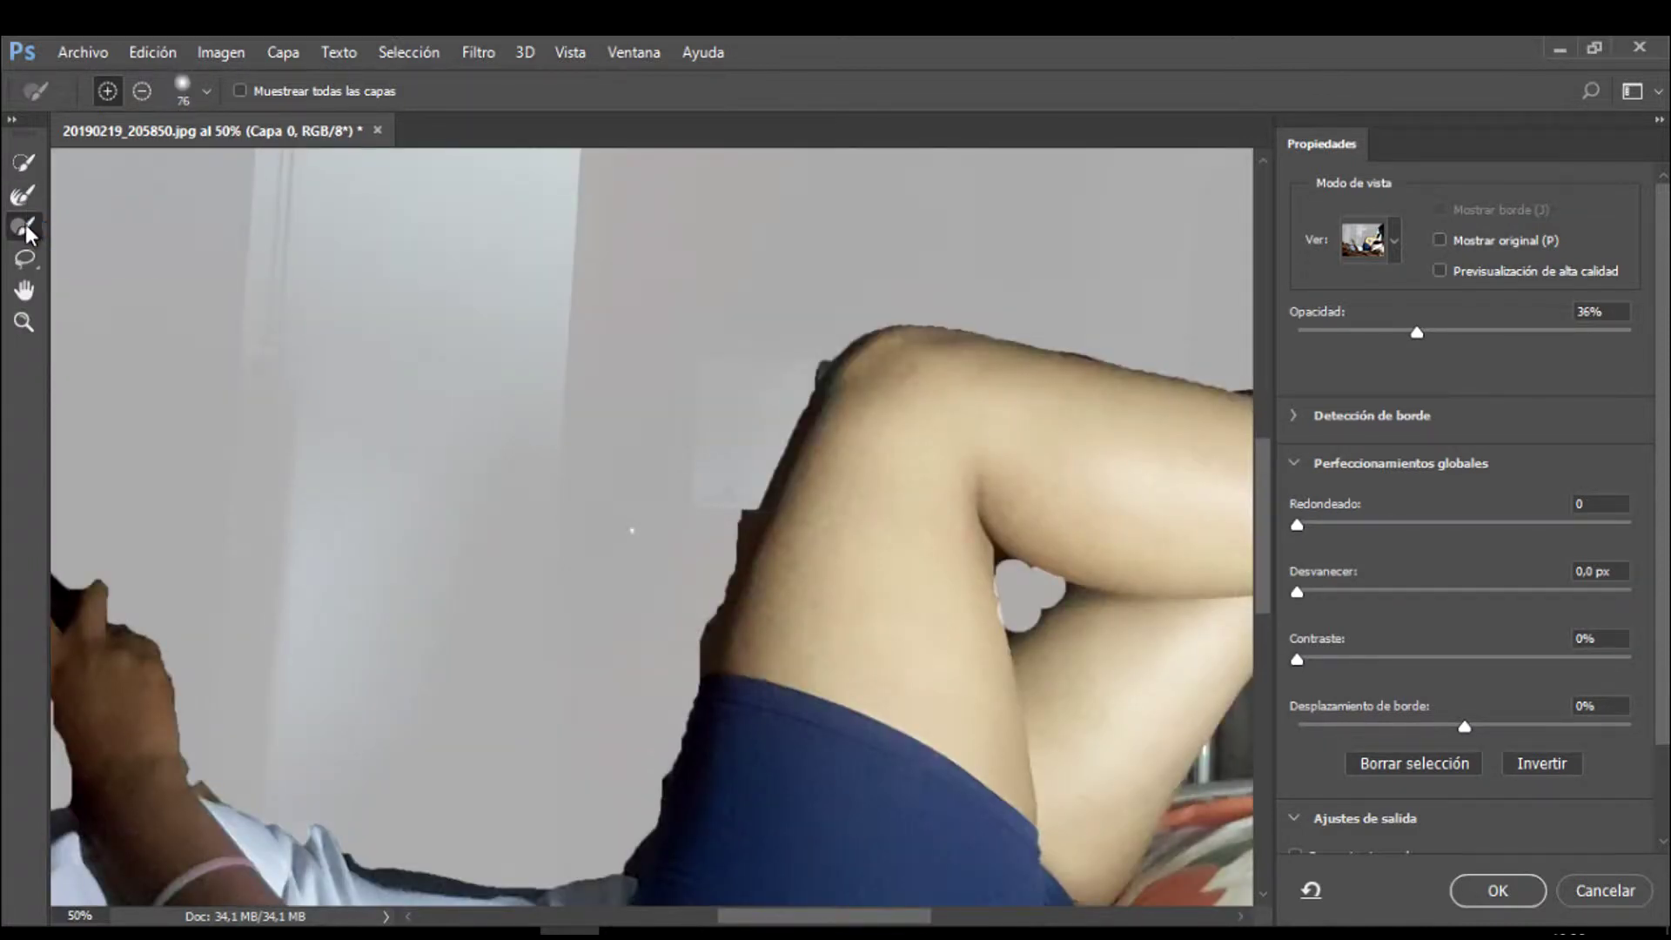
key("alt")
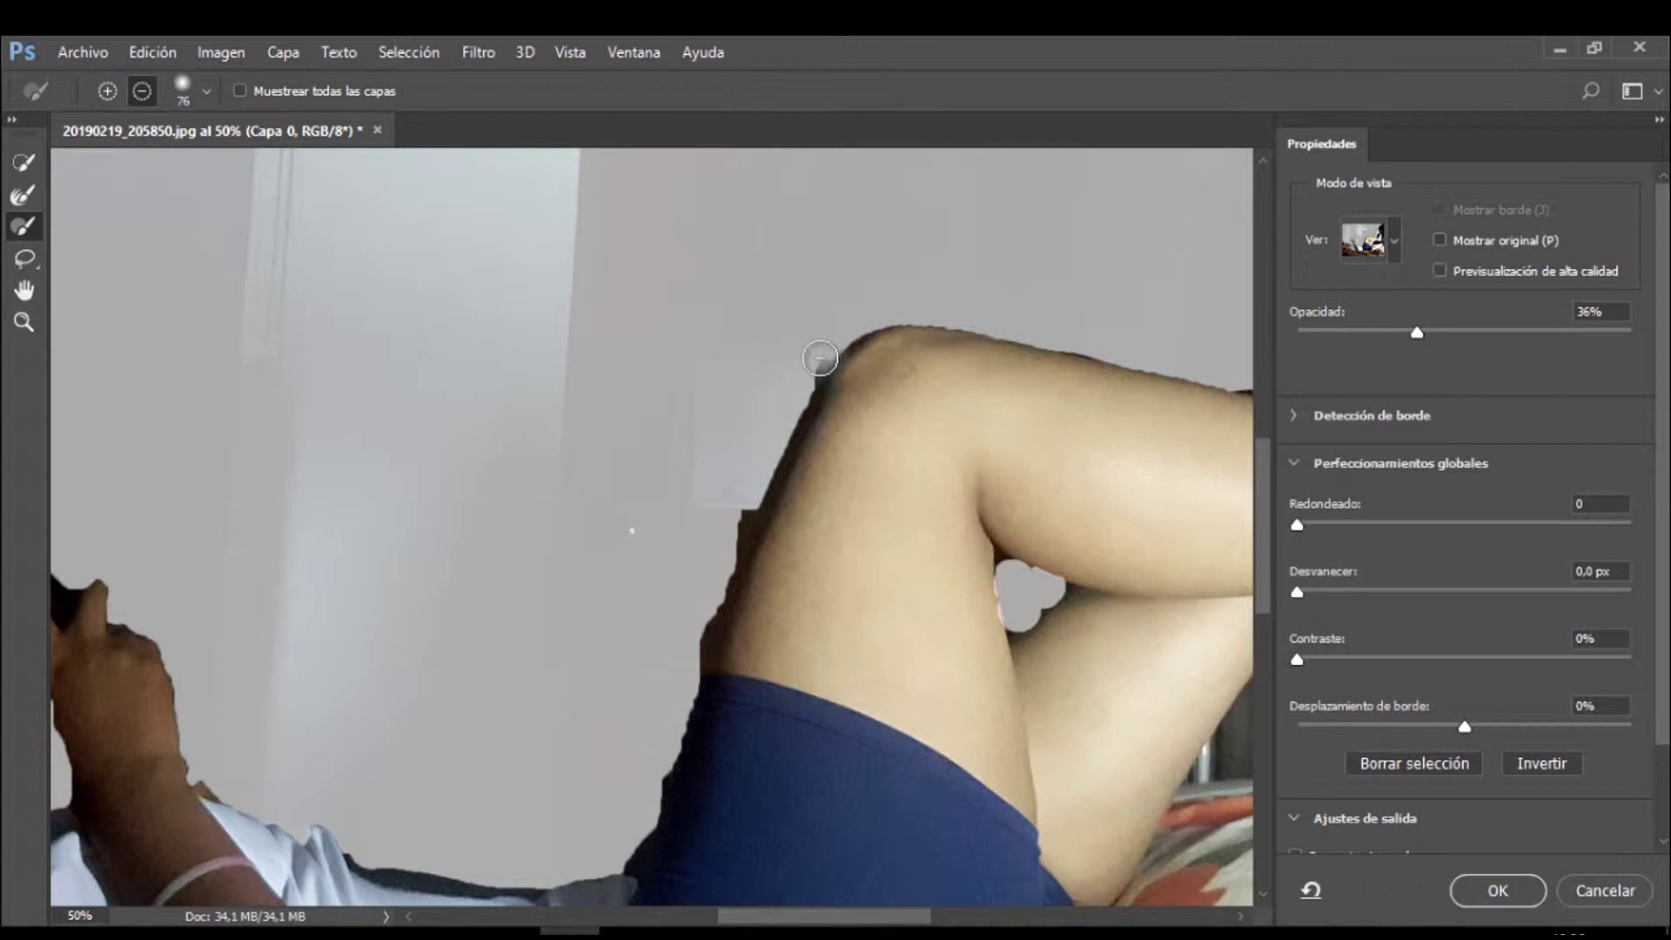
left_click_drag(820, 358, 726, 539)
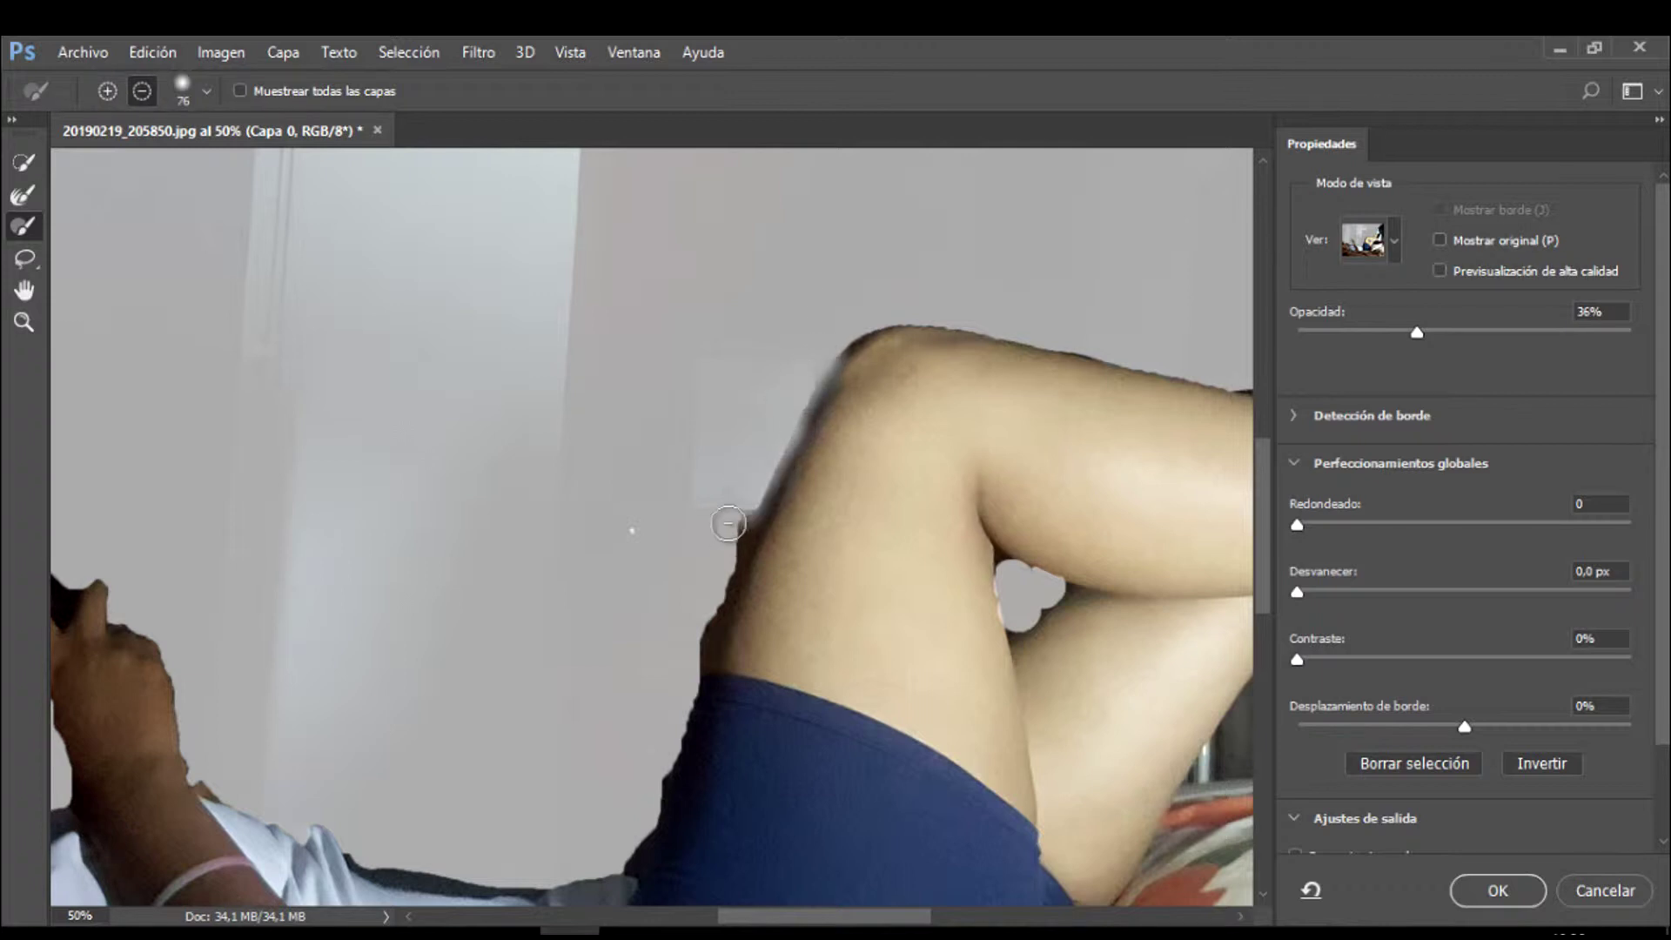
left_click(207, 90)
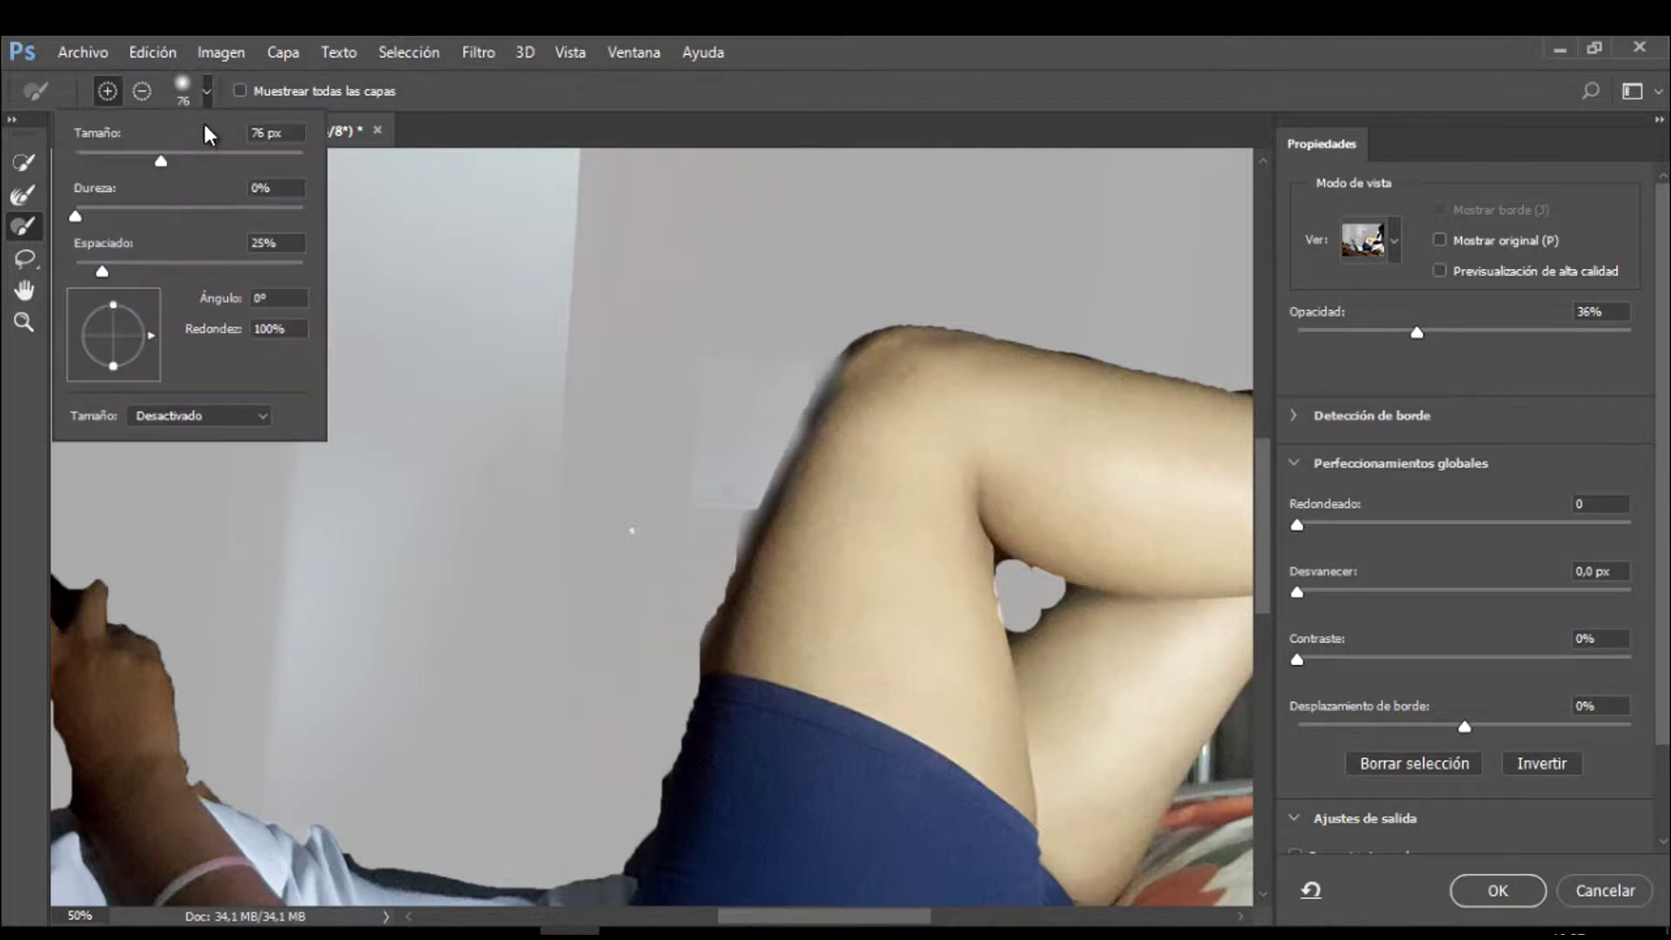
mouse_move(788, 388)
left_mouse_down()
mouse_move(683, 663)
mouse_move(713, 573)
left_mouse_up()
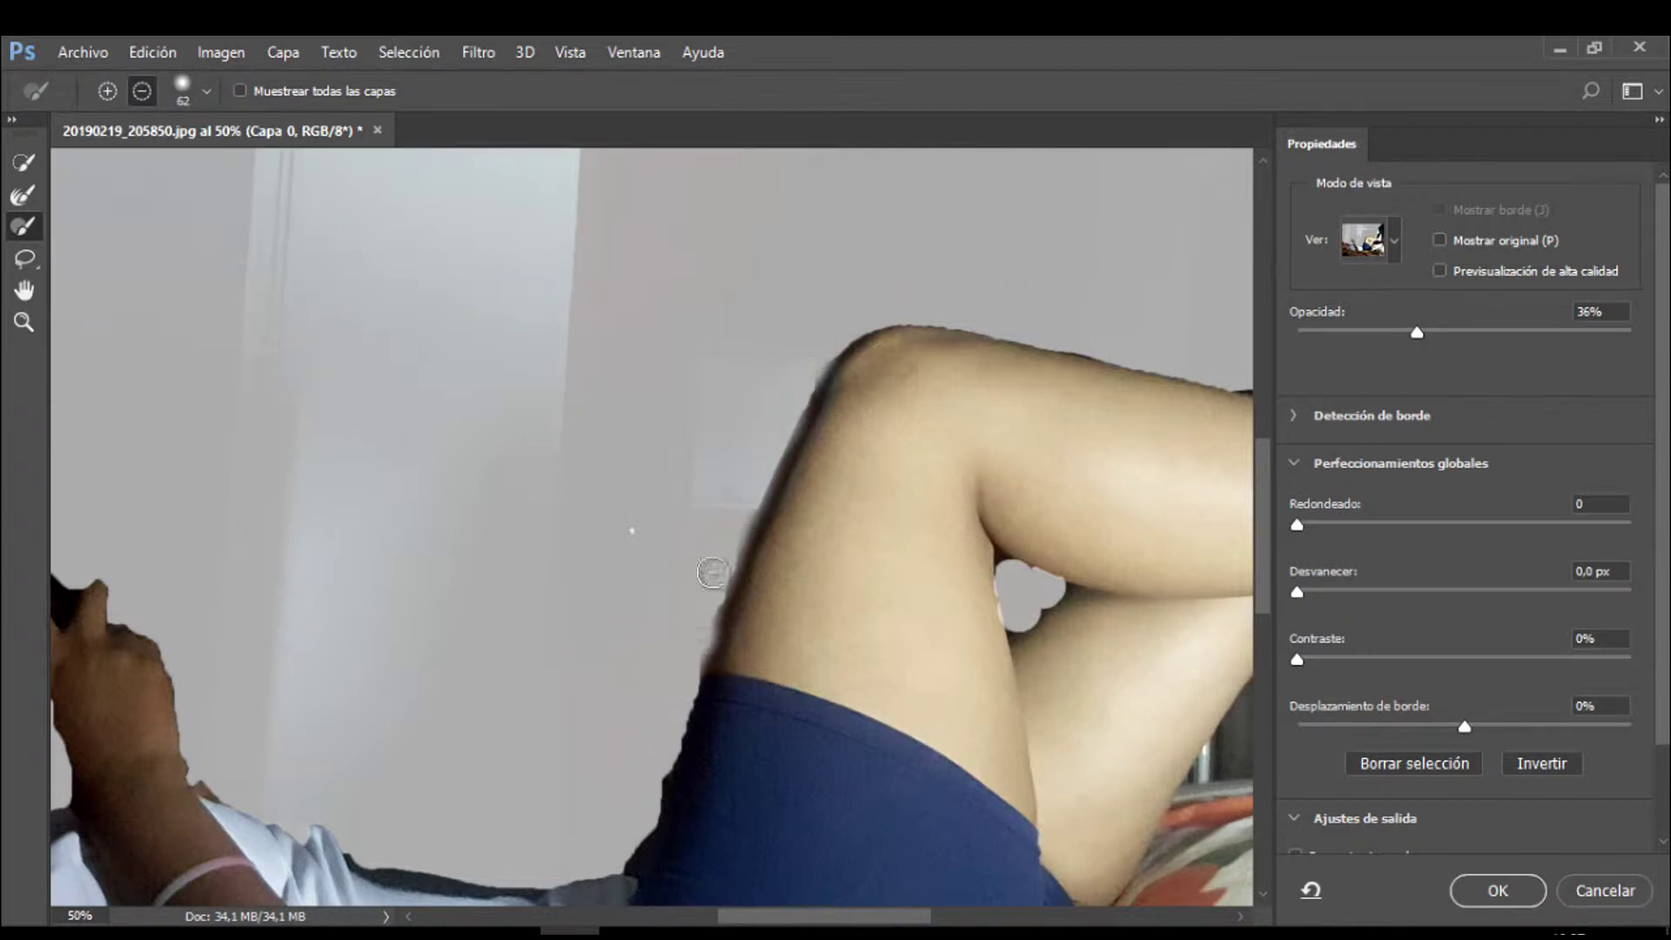
- Clean up the selection edge along the forearm and between the phone and finger
scroll(699, 595, "down", 3)
scroll(522, 592, "down", 3)
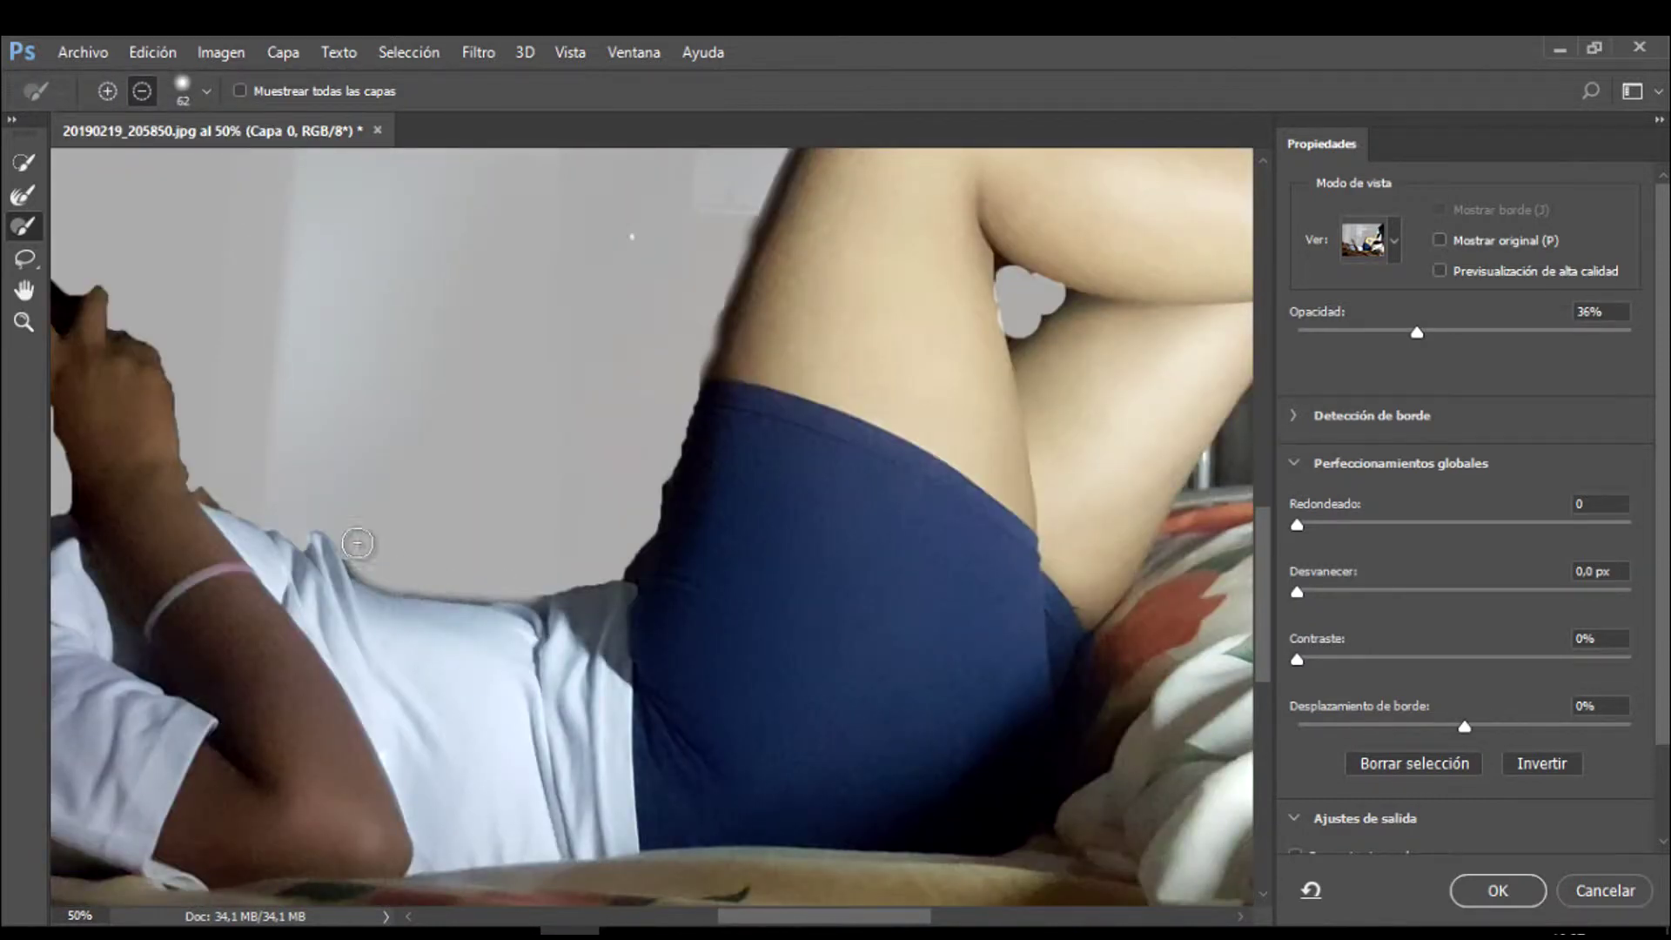
scroll(509, 498, "left", 5)
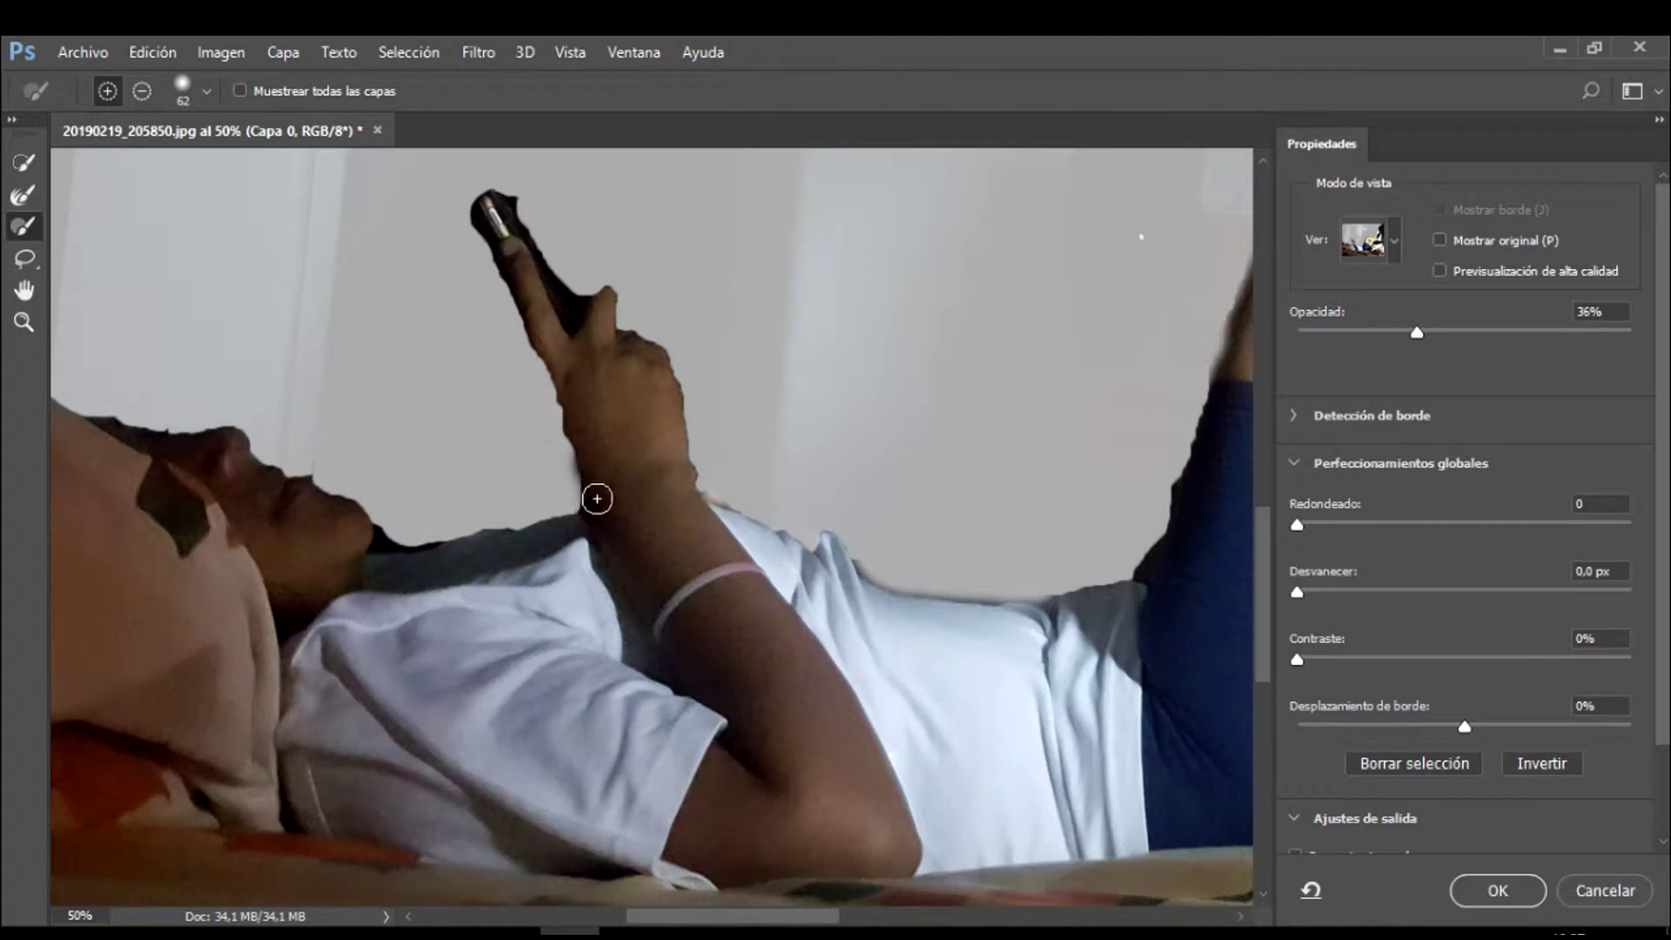
left_click_drag(597, 499, 554, 369)
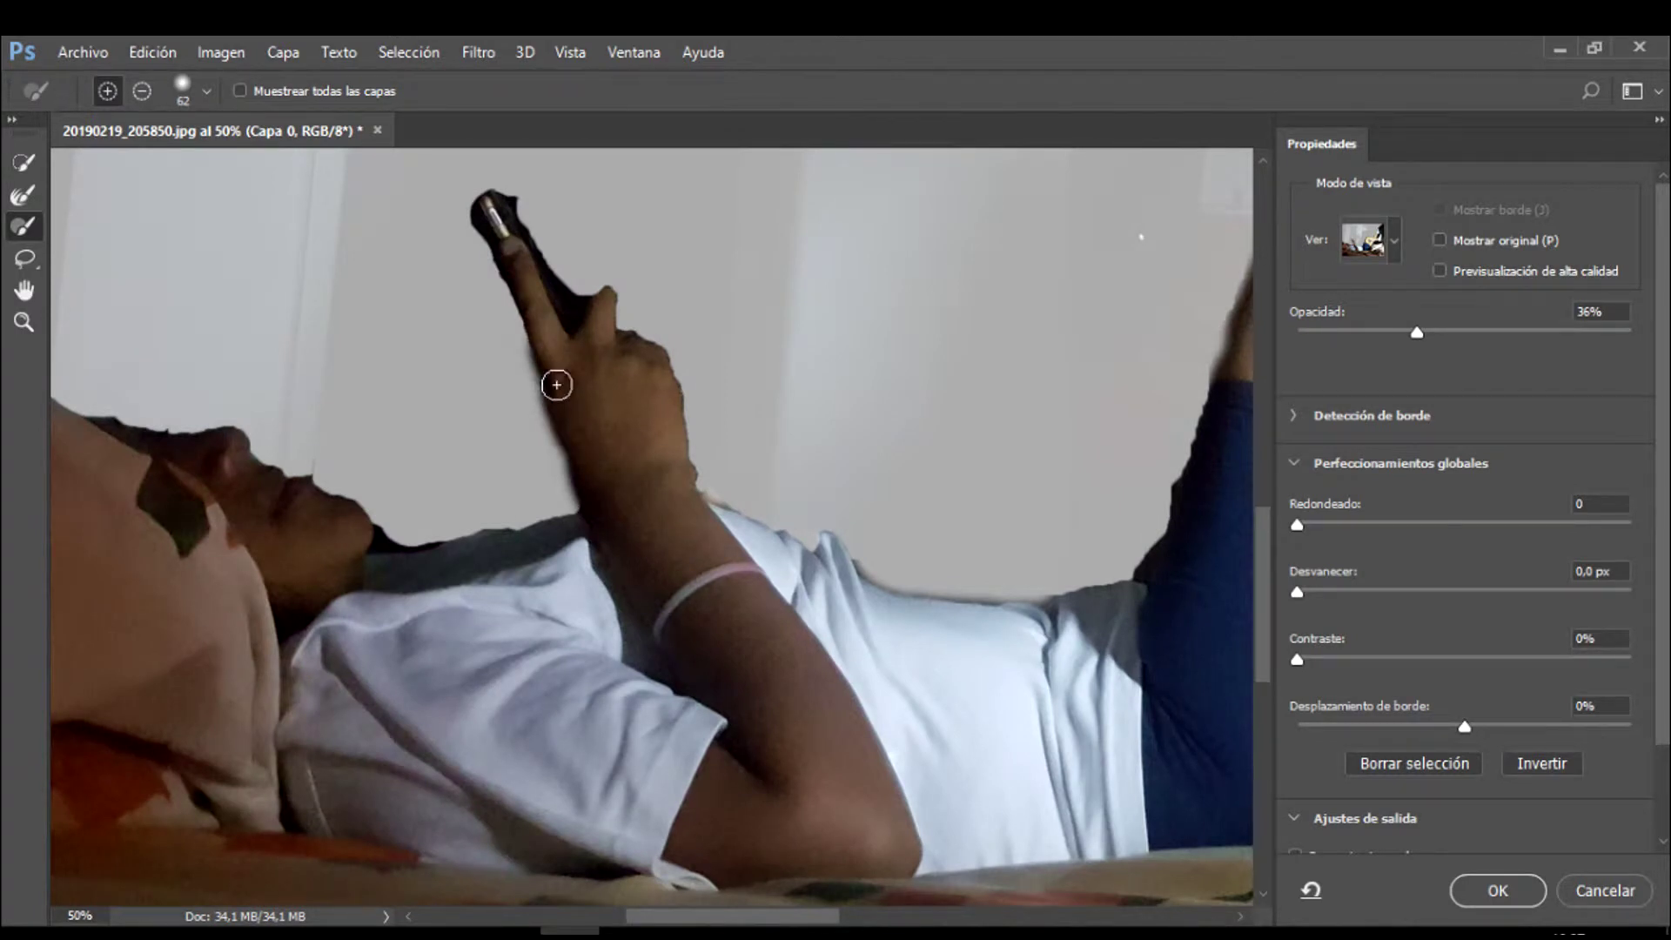
scroll(649, 511, "up", 3)
key("alt")
left_click_drag(566, 620, 670, 766)
- Zoom out over the figure and switch to the Refine Edge Brush
scroll(670, 766, "down", 3)
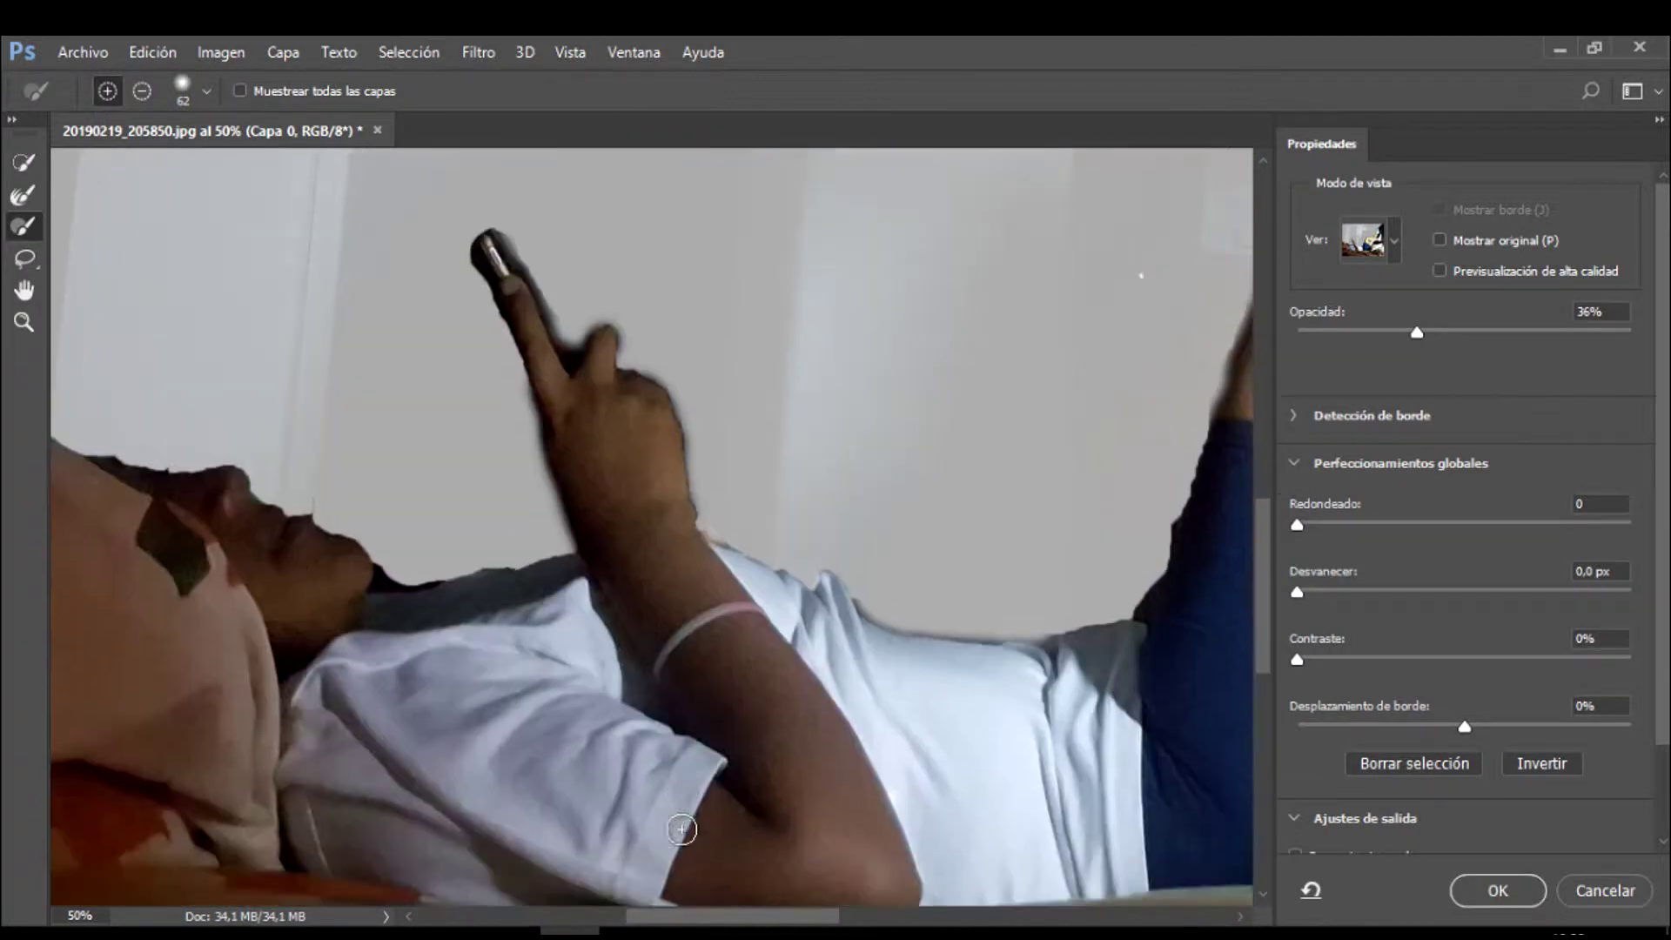
key("alt")
scroll(684, 529, "left", 3)
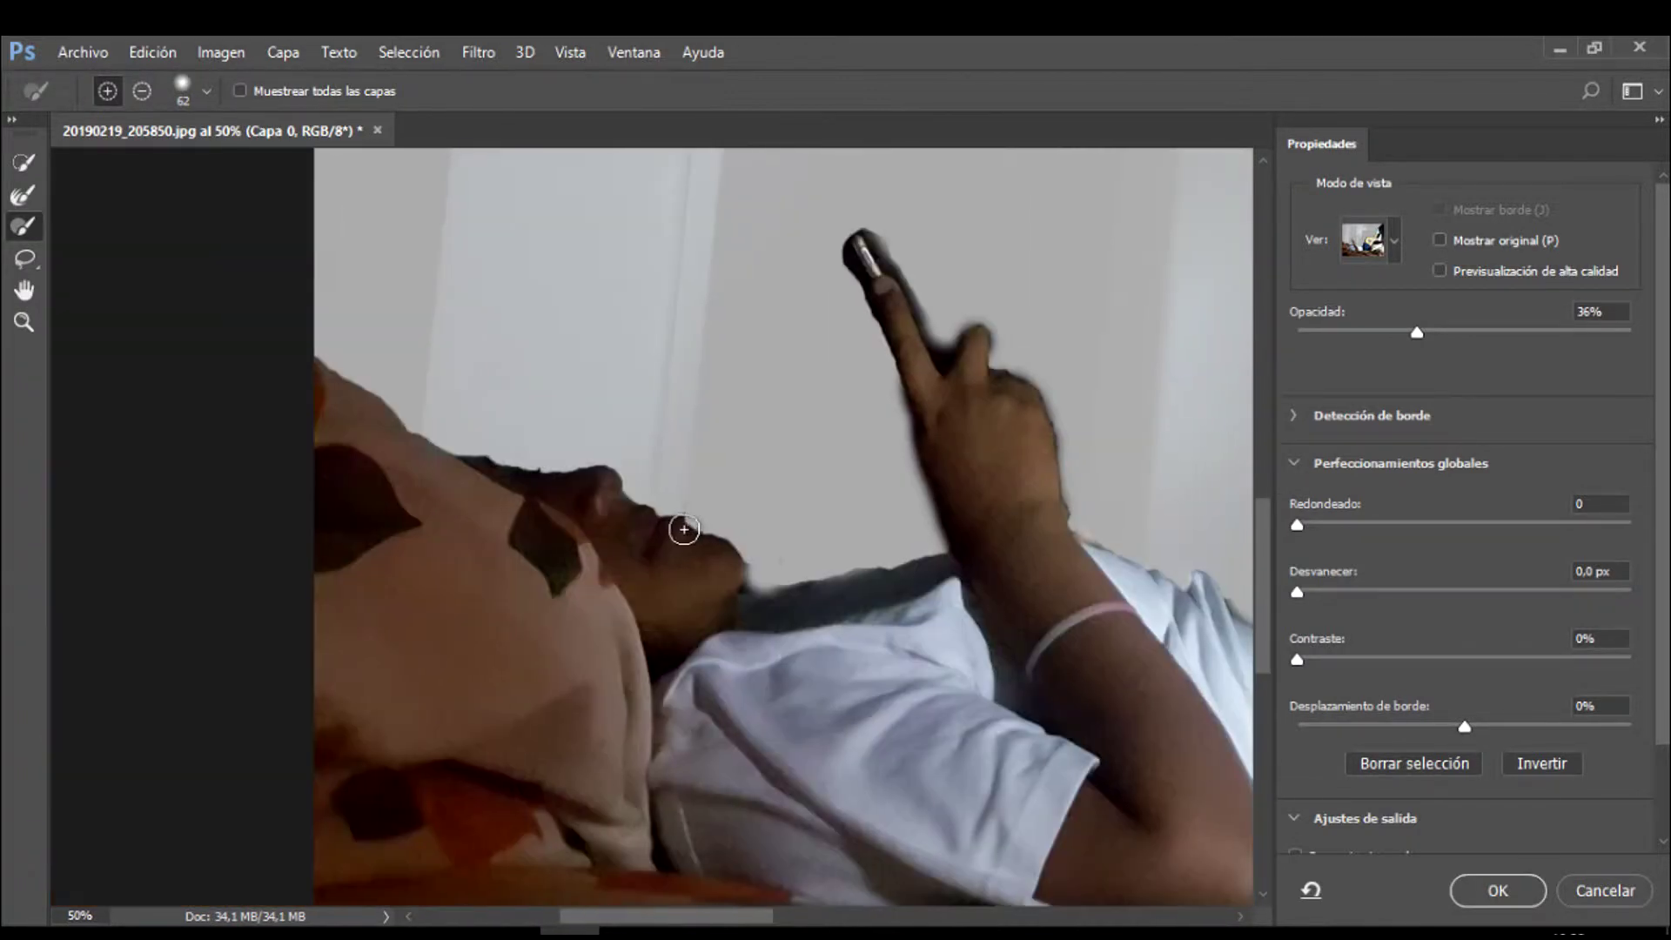
scroll(632, 604, "down", 3)
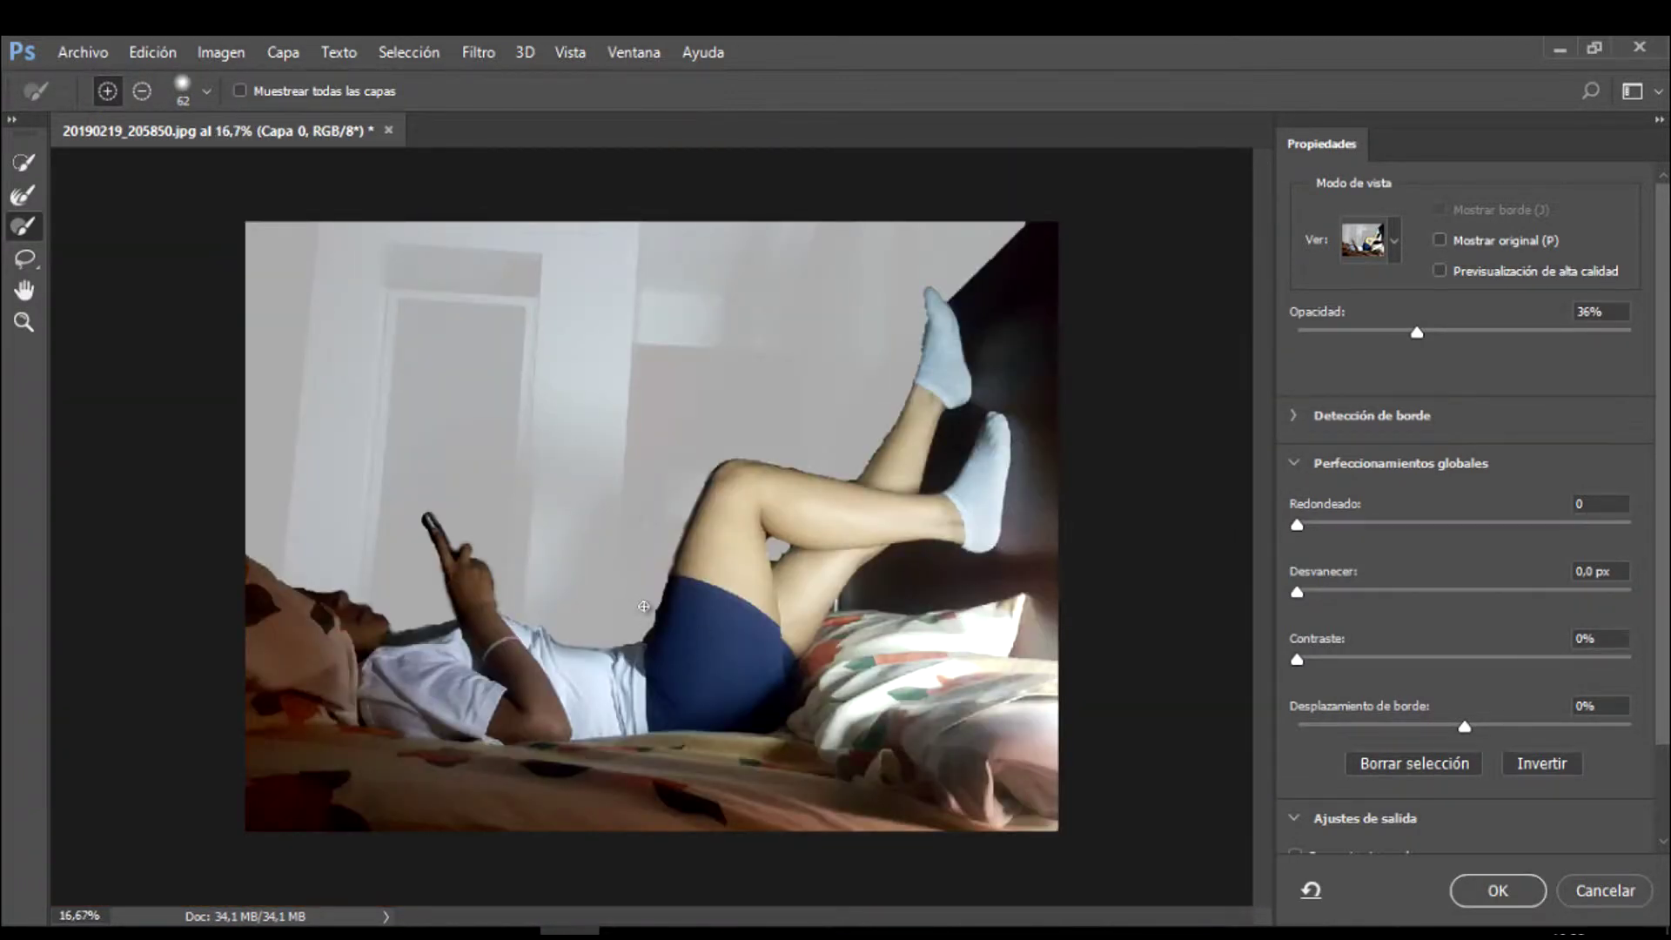
left_click(22, 194)
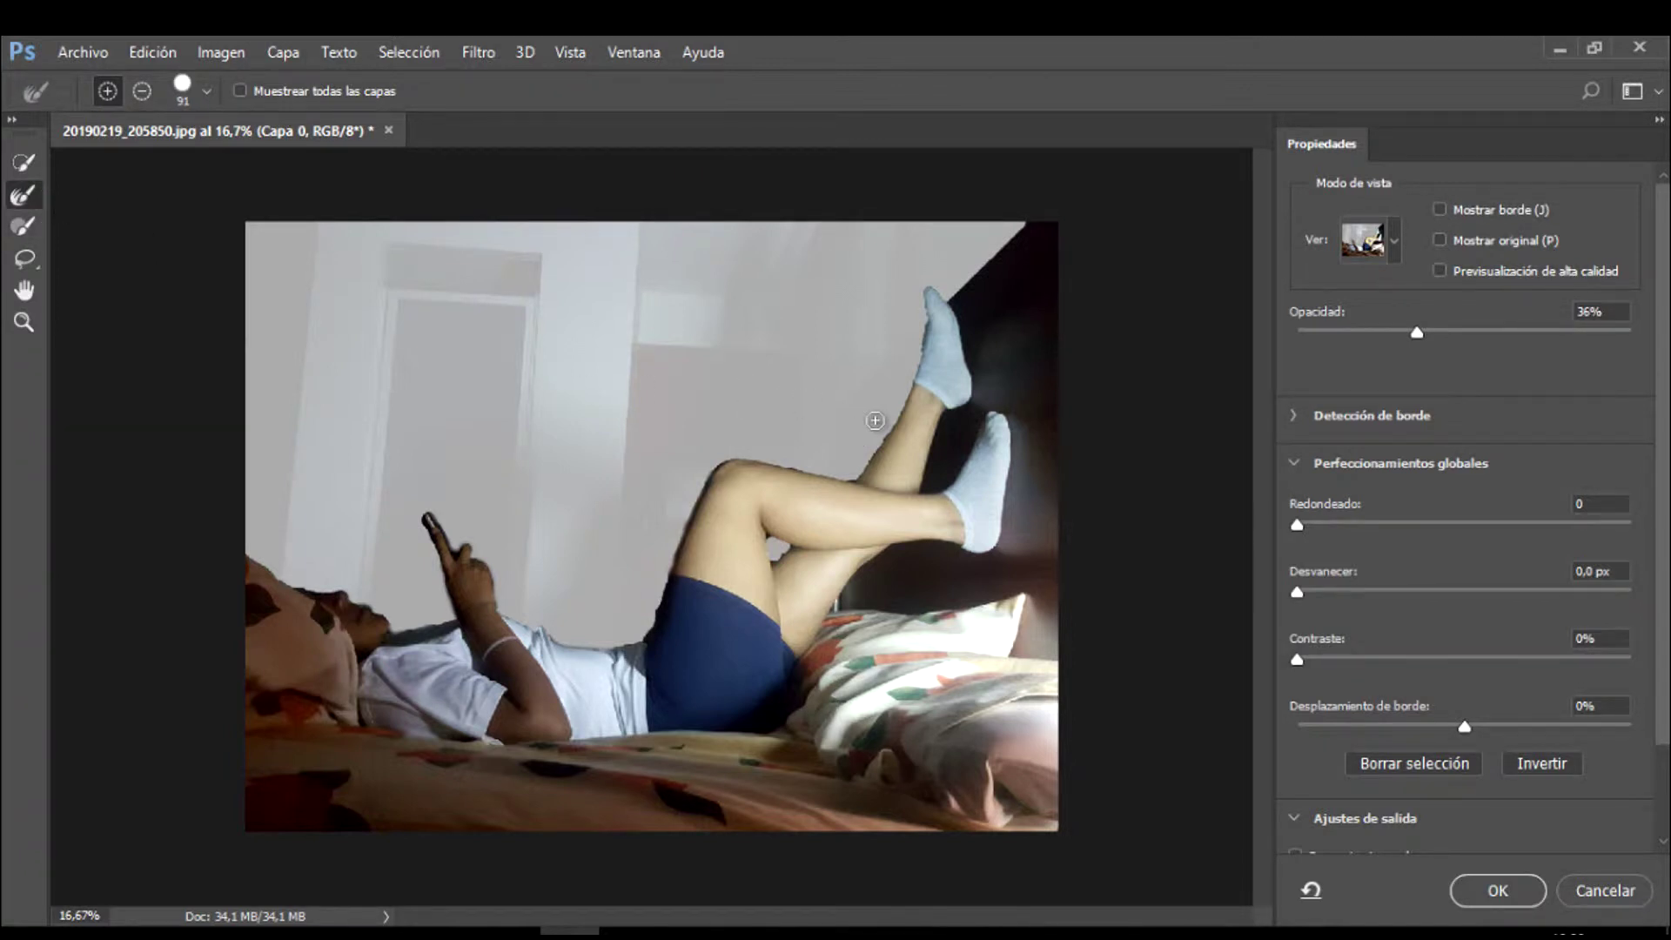
- Refine the edges near the top corner and along the sock, leg and shorts
scroll(875, 421, "up", 2)
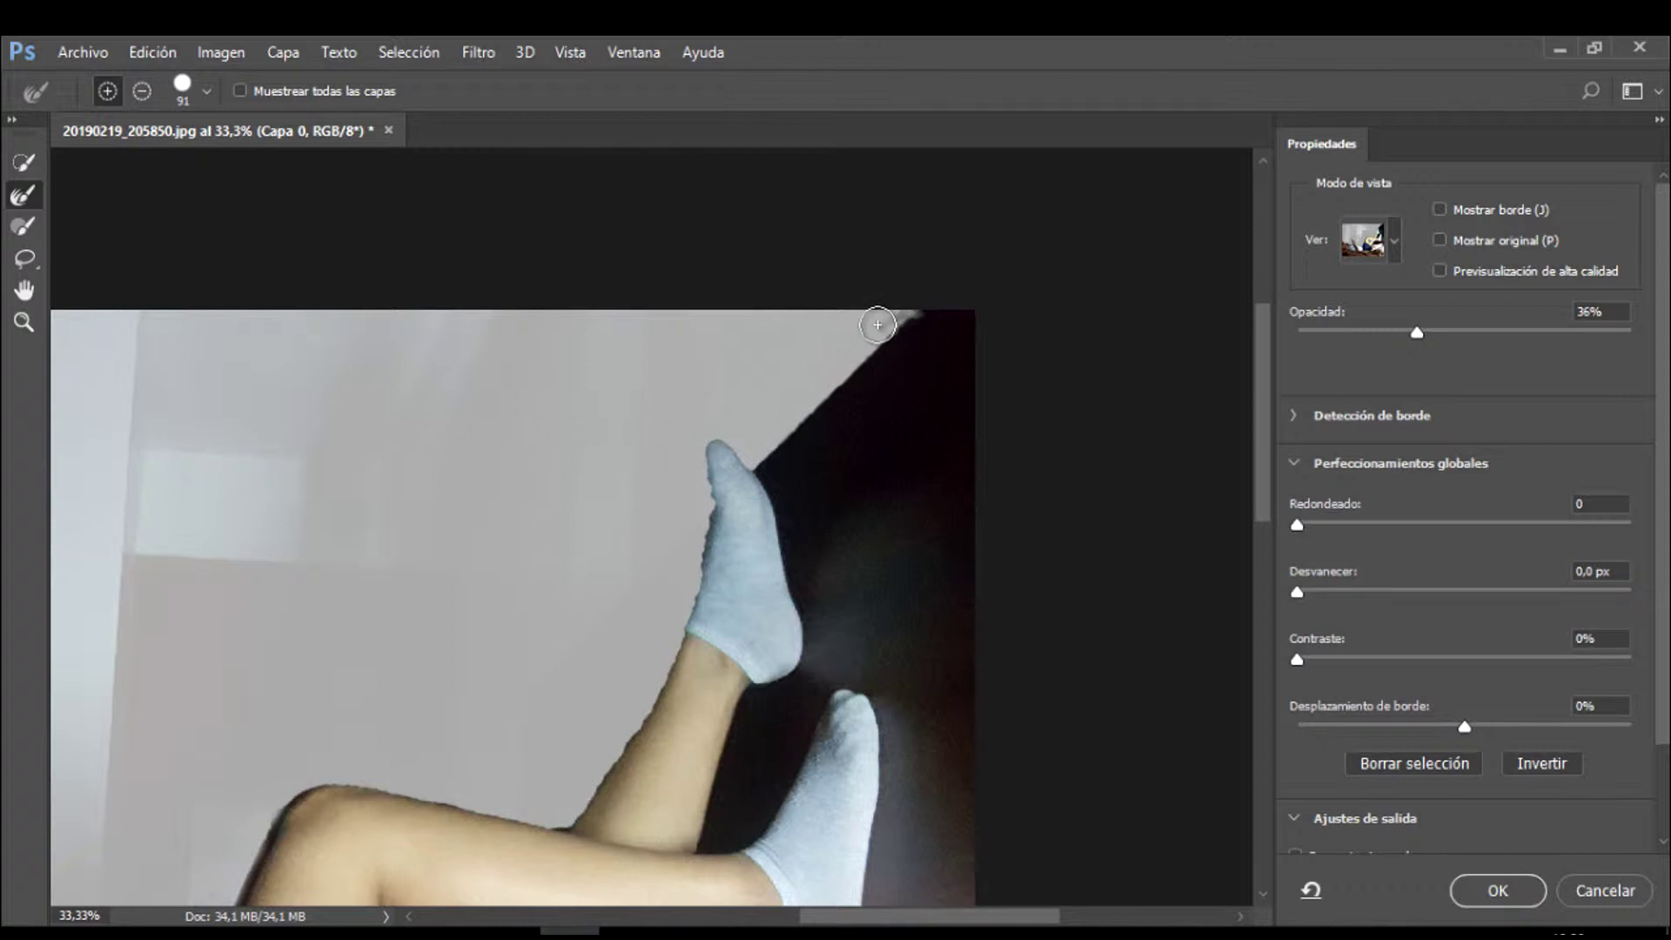
left_click_drag(907, 313, 877, 342)
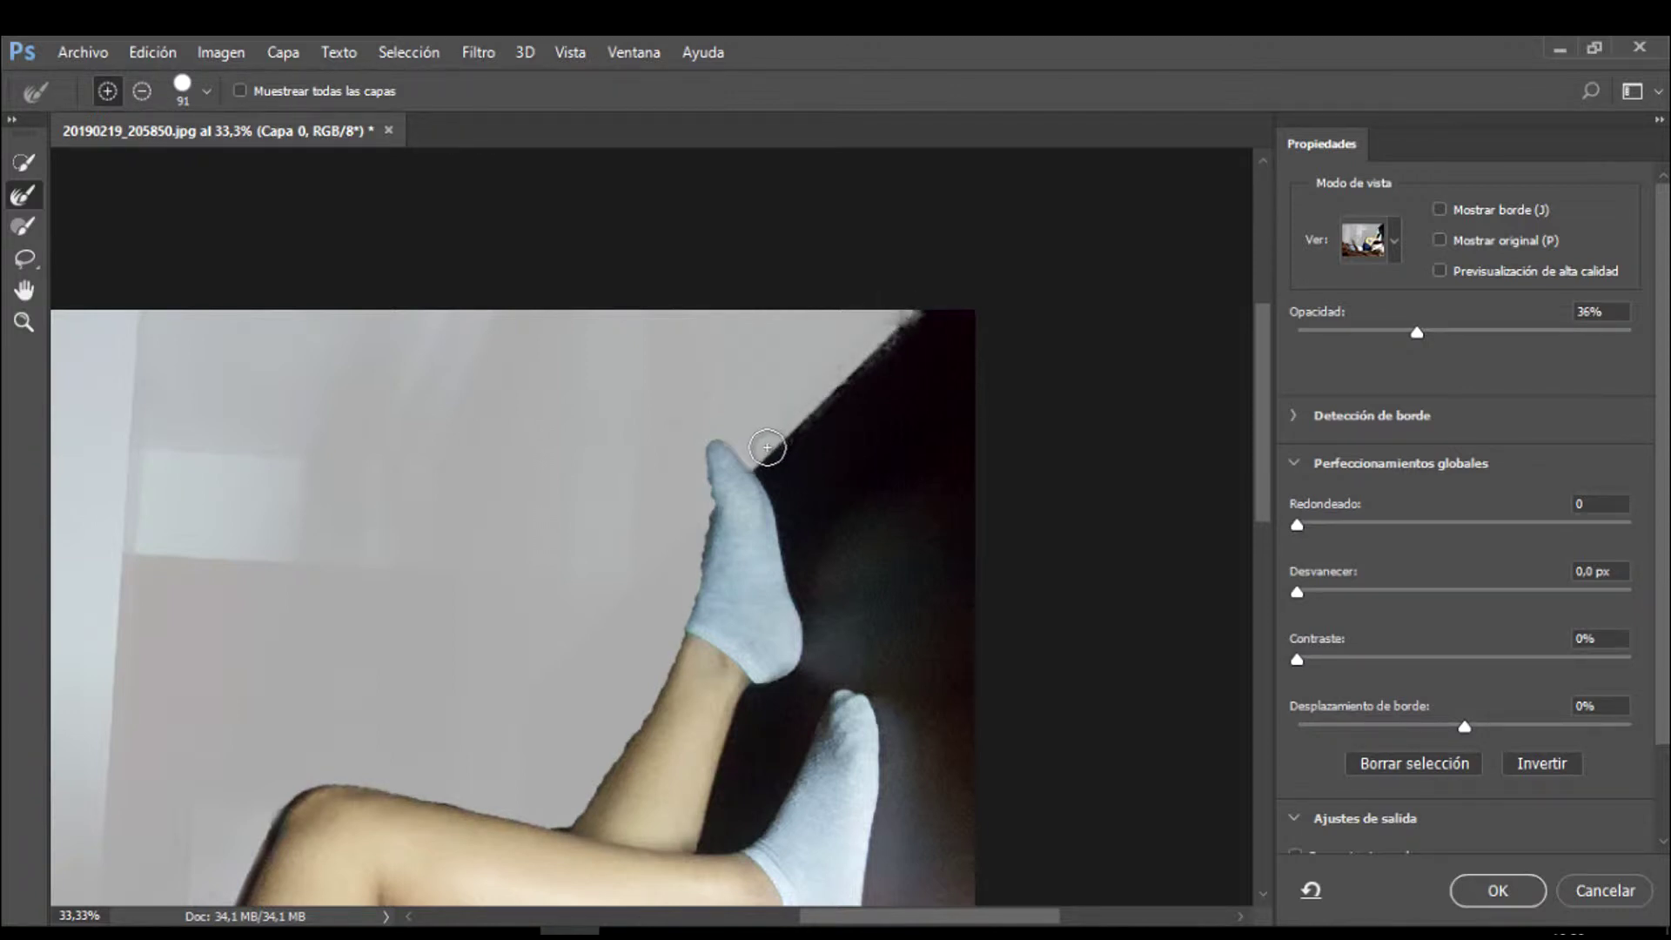
mouse_move(767, 448)
left_mouse_down()
mouse_move(701, 447)
mouse_move(671, 615)
mouse_move(615, 757)
mouse_move(513, 803)
mouse_move(325, 772)
mouse_move(265, 786)
left_mouse_up()
scroll(264, 787, "down", 5)
scroll(264, 787, "left", 5)
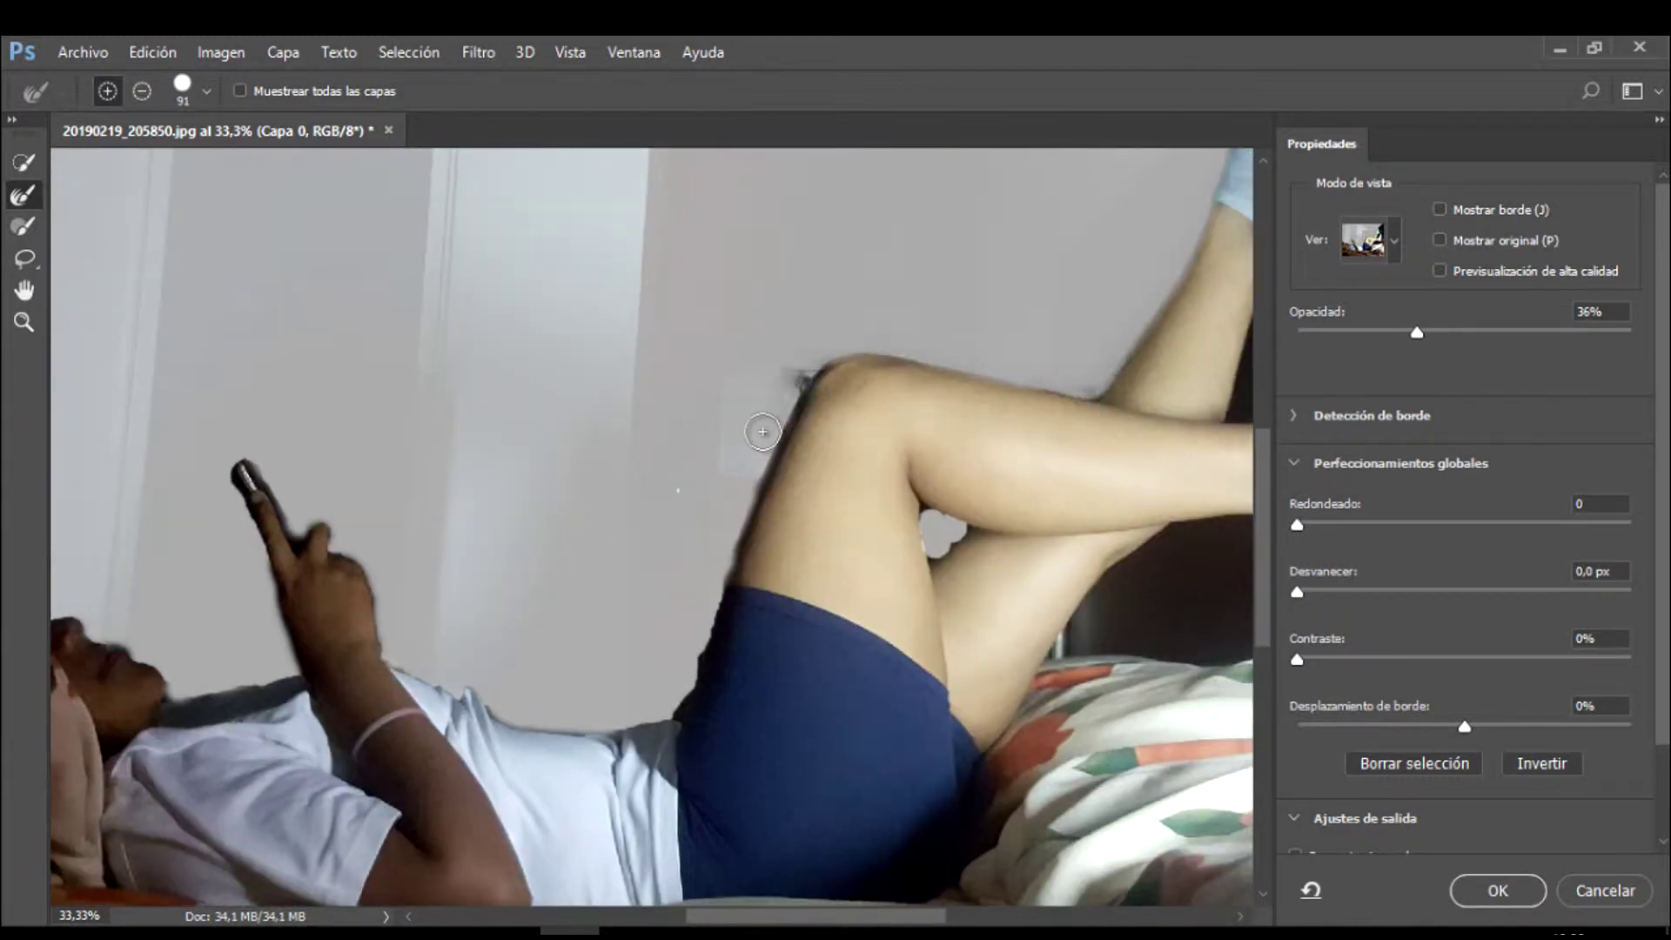
mouse_move(763, 431)
left_mouse_down()
mouse_move(648, 696)
mouse_move(583, 731)
left_mouse_up()
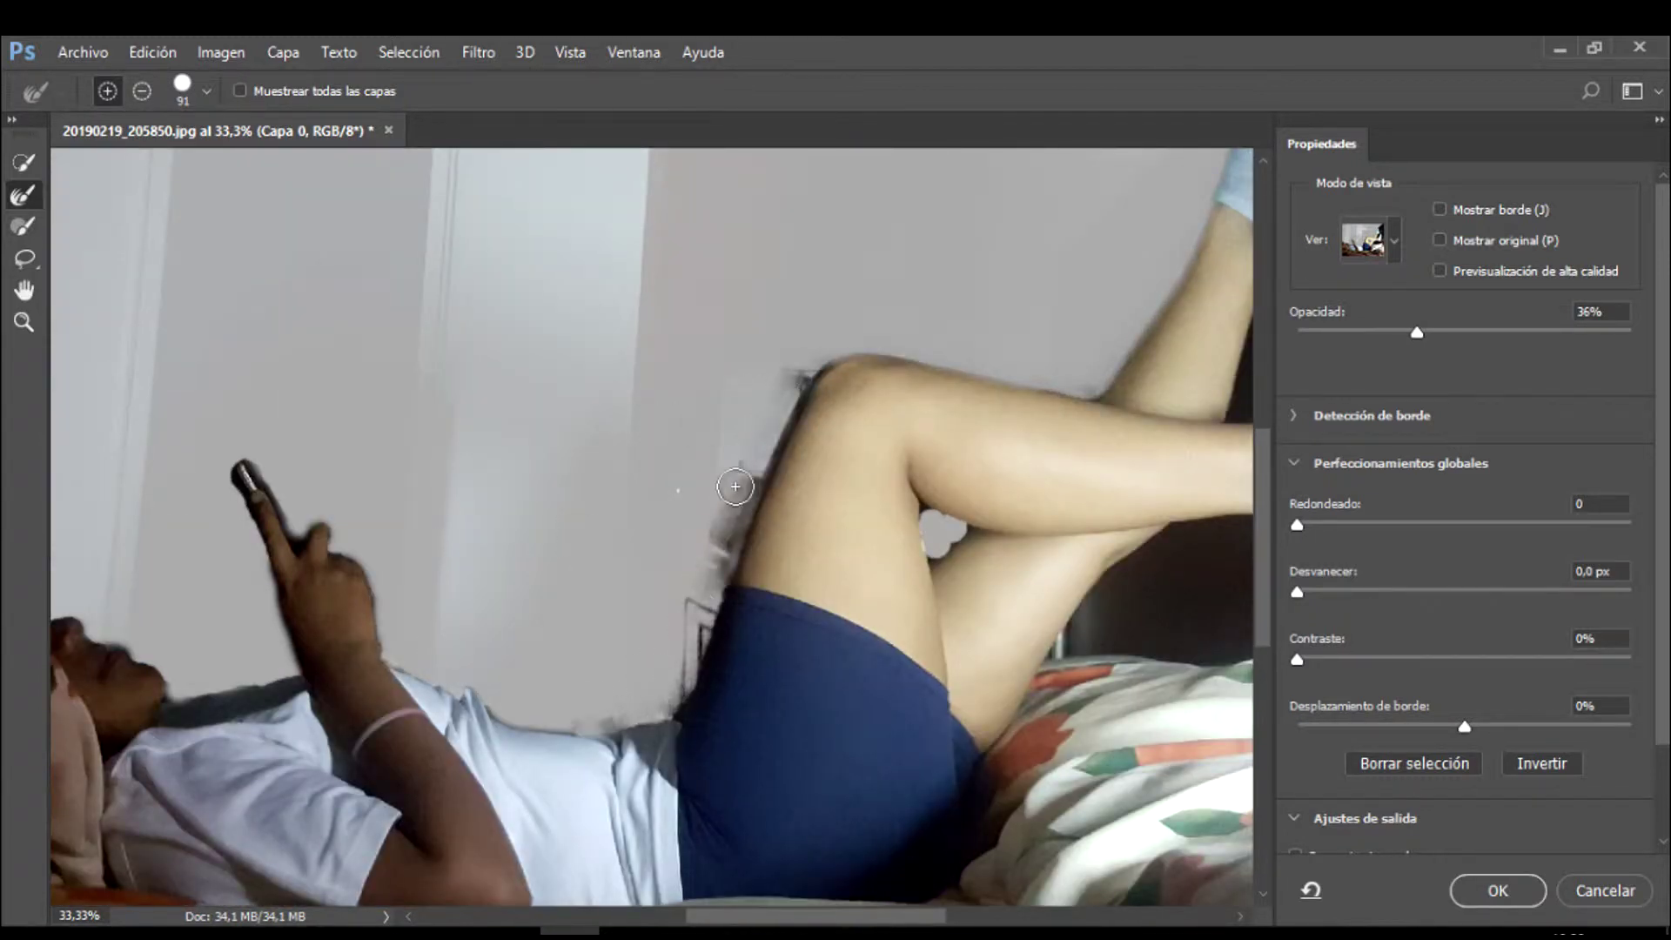
- With an 18 px brush, refine the upper leg and shirt edges up close
left_click(206, 91)
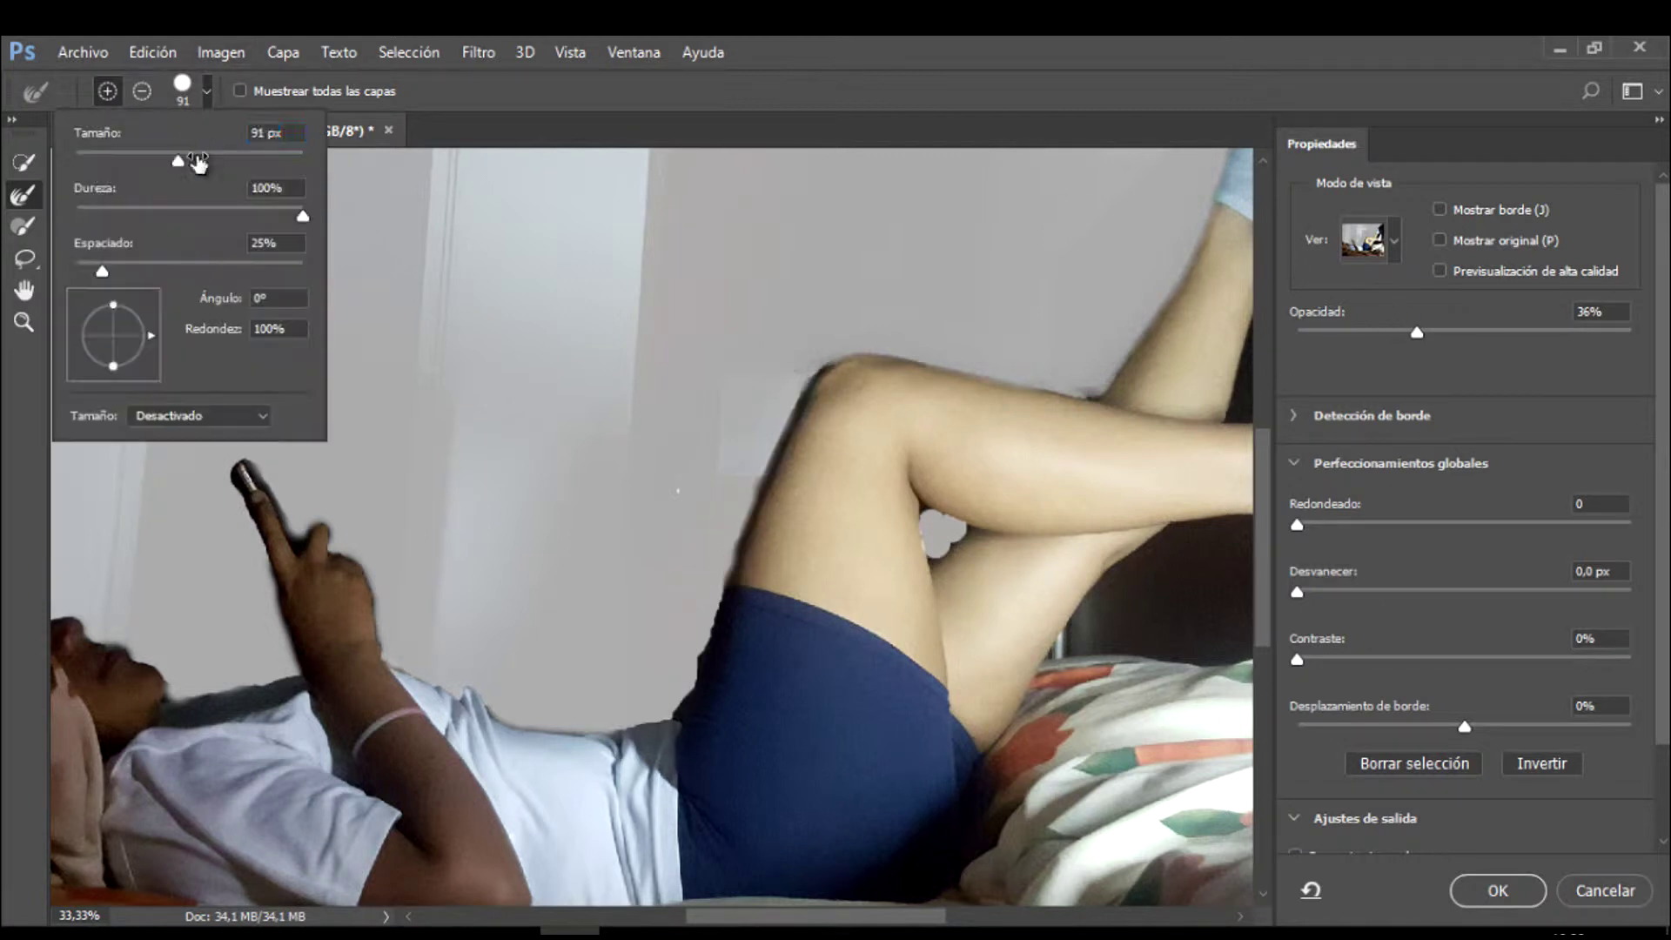
left_click_drag(186, 170, 179, 175)
key("Return")
scroll(796, 516, "up", 4)
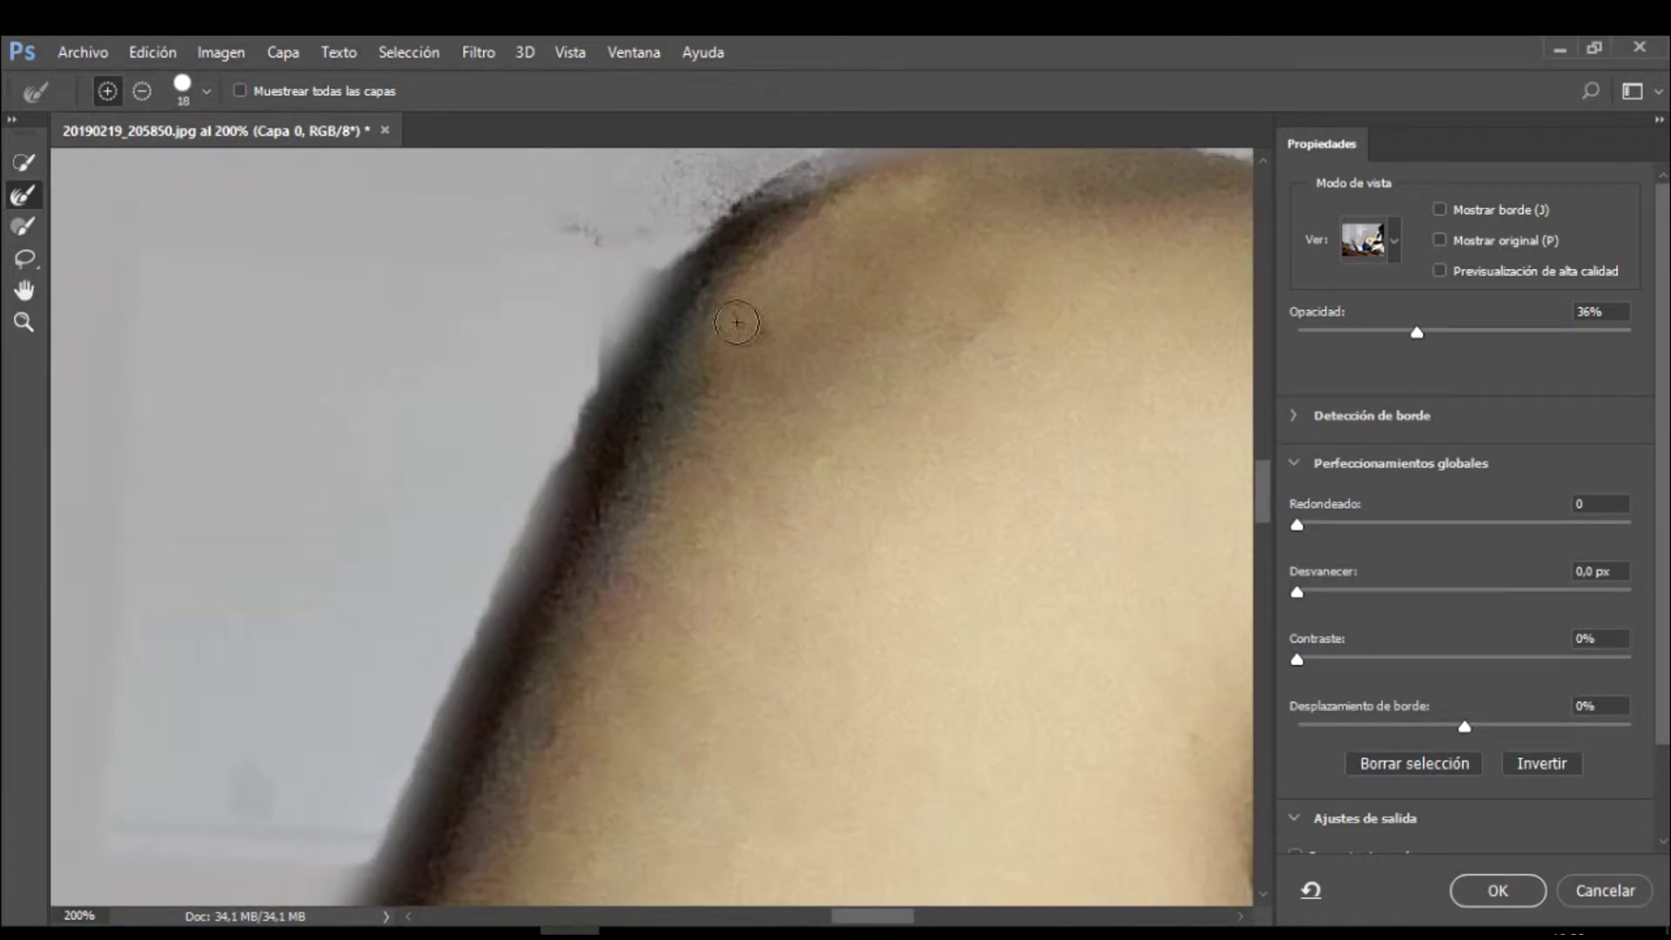
mouse_move(734, 325)
left_mouse_down()
mouse_move(619, 314)
mouse_move(381, 824)
mouse_move(400, 250)
mouse_move(157, 843)
mouse_move(854, 243)
mouse_move(668, 813)
left_mouse_up()
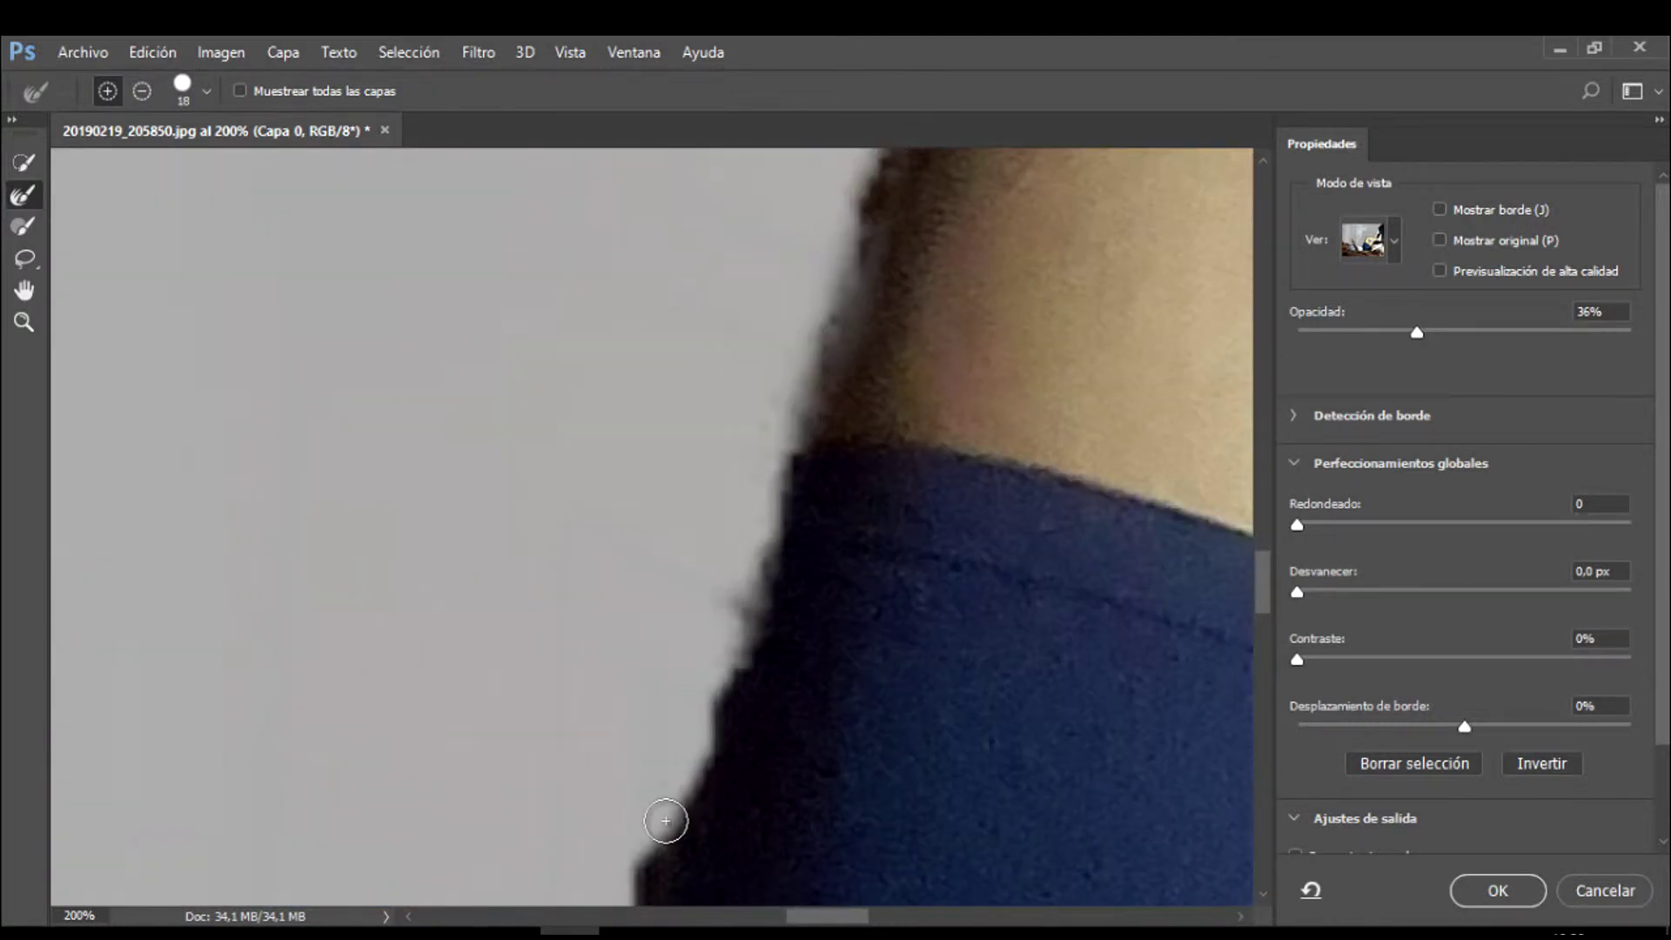
scroll(667, 813, "down", 3)
left_click_drag(705, 384, 452, 760)
- Refine the edges of the hand, fingers and phone
scroll(452, 760, "down", 3)
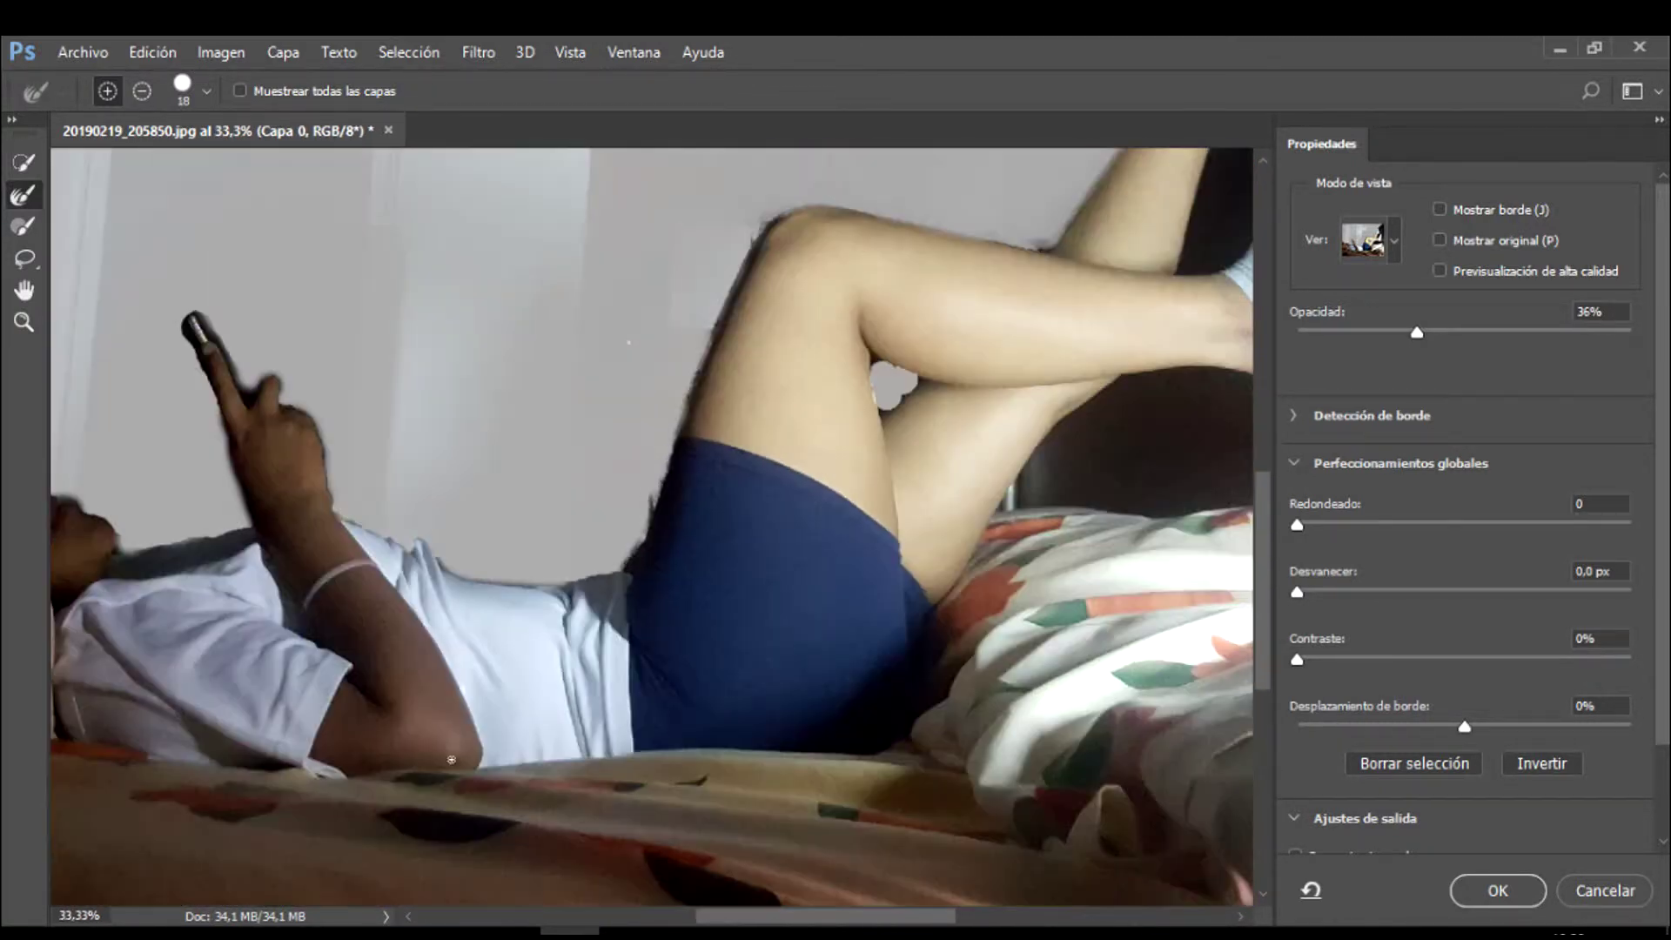
scroll(311, 482, "up", 5)
mouse_move(642, 814)
left_mouse_down()
mouse_move(571, 433)
mouse_move(522, 298)
left_mouse_up()
scroll(522, 299, "up", 3)
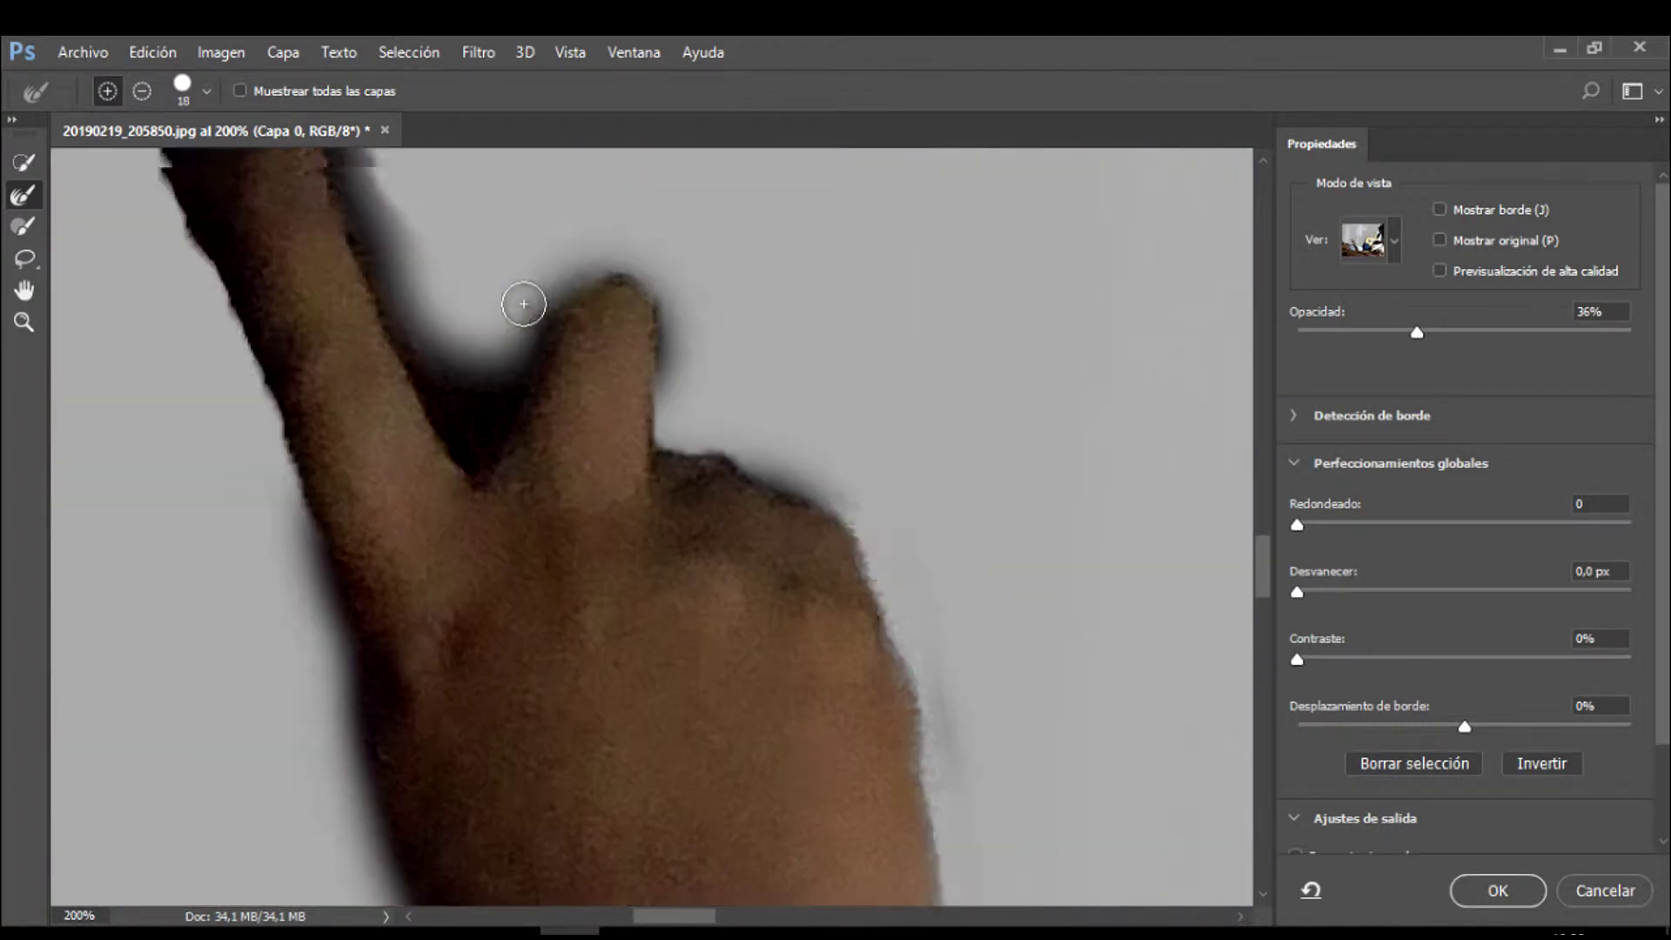
scroll(677, 583, "up", 2)
mouse_move(677, 583)
left_mouse_down()
mouse_move(540, 417)
mouse_move(459, 570)
mouse_move(284, 209)
left_mouse_up()
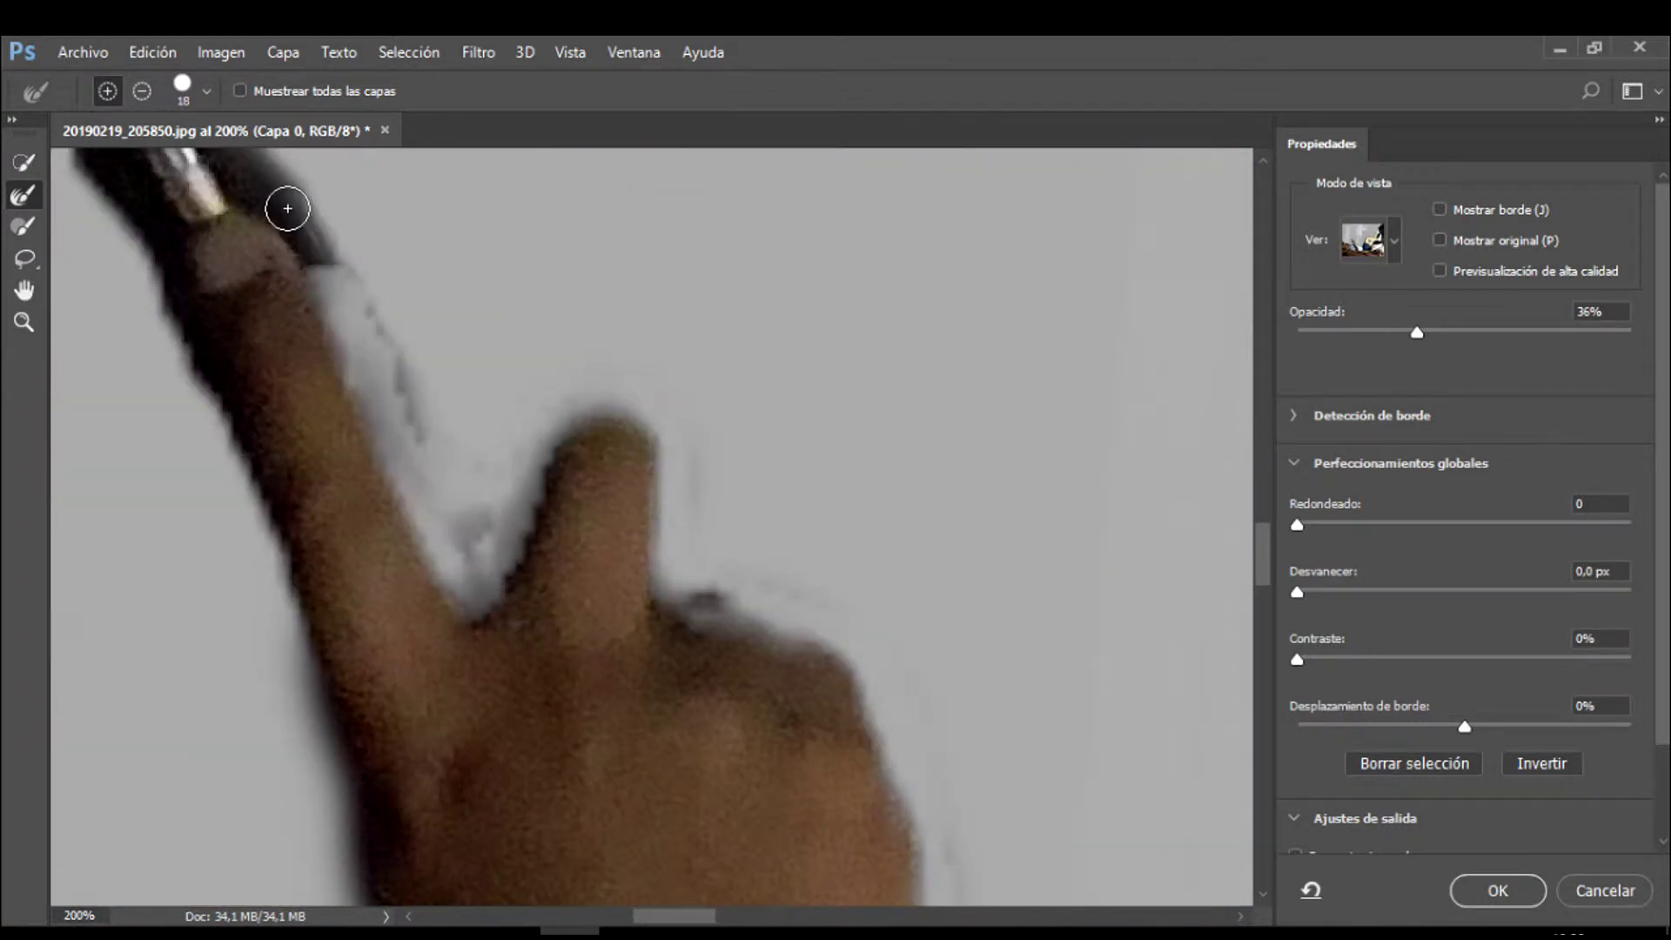
scroll(350, 299, "up", 3)
scroll(105, 253, "left", 3)
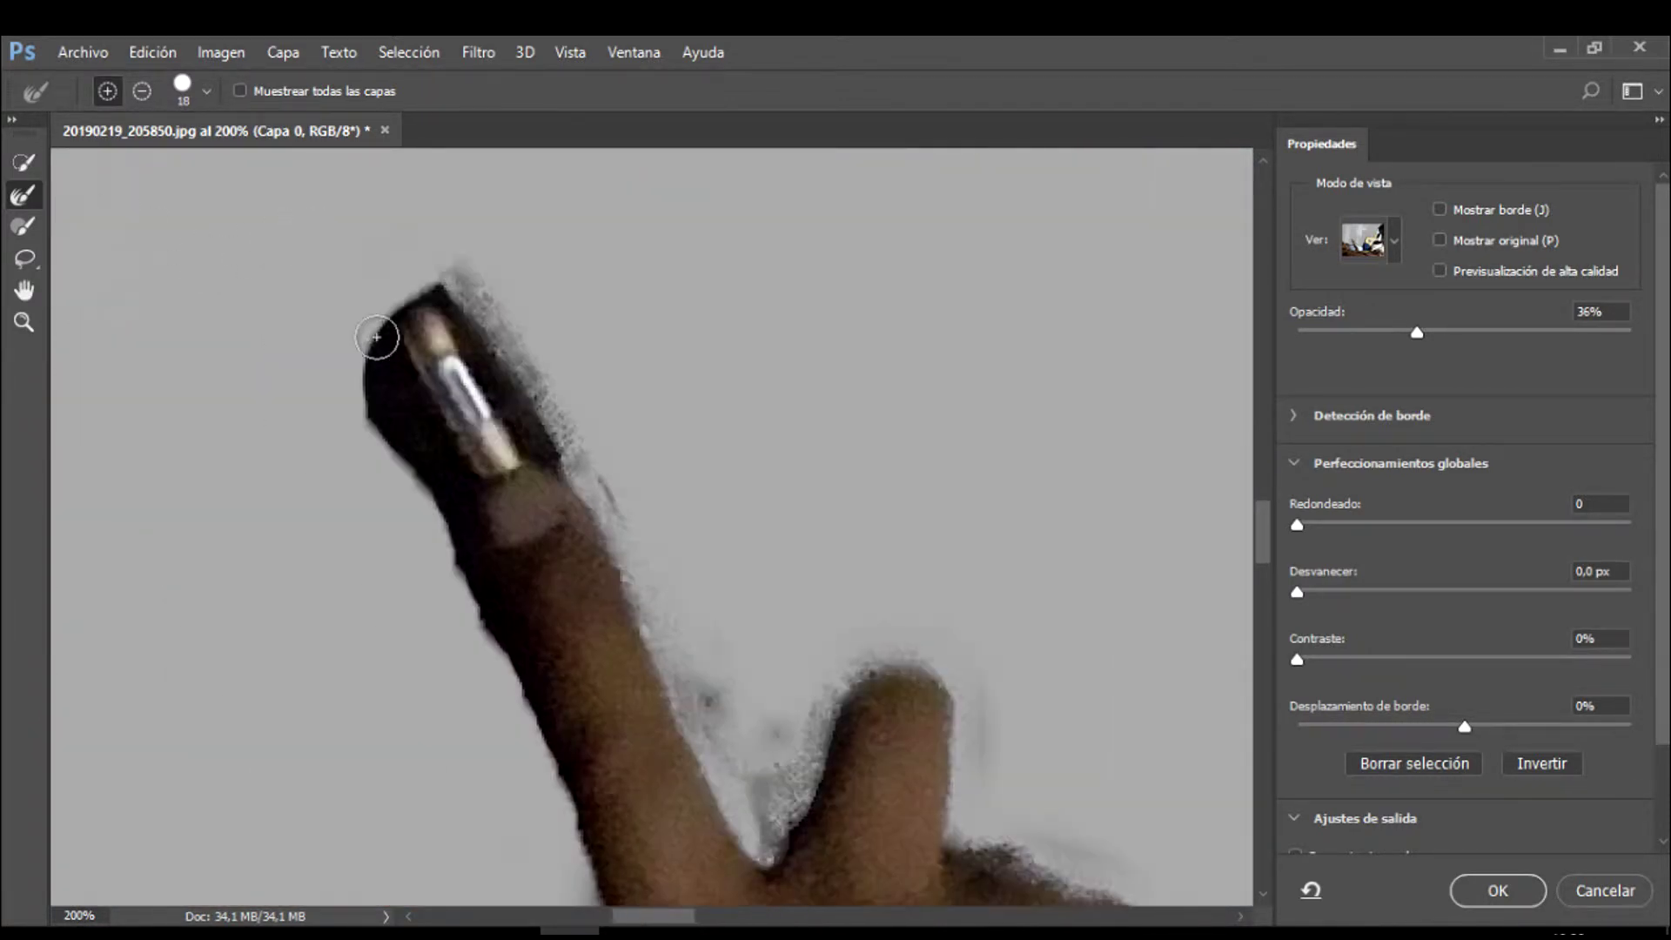
left_click_drag(440, 528, 478, 671)
scroll(478, 671, "down", 5)
scroll(1298, 747, "down", 2)
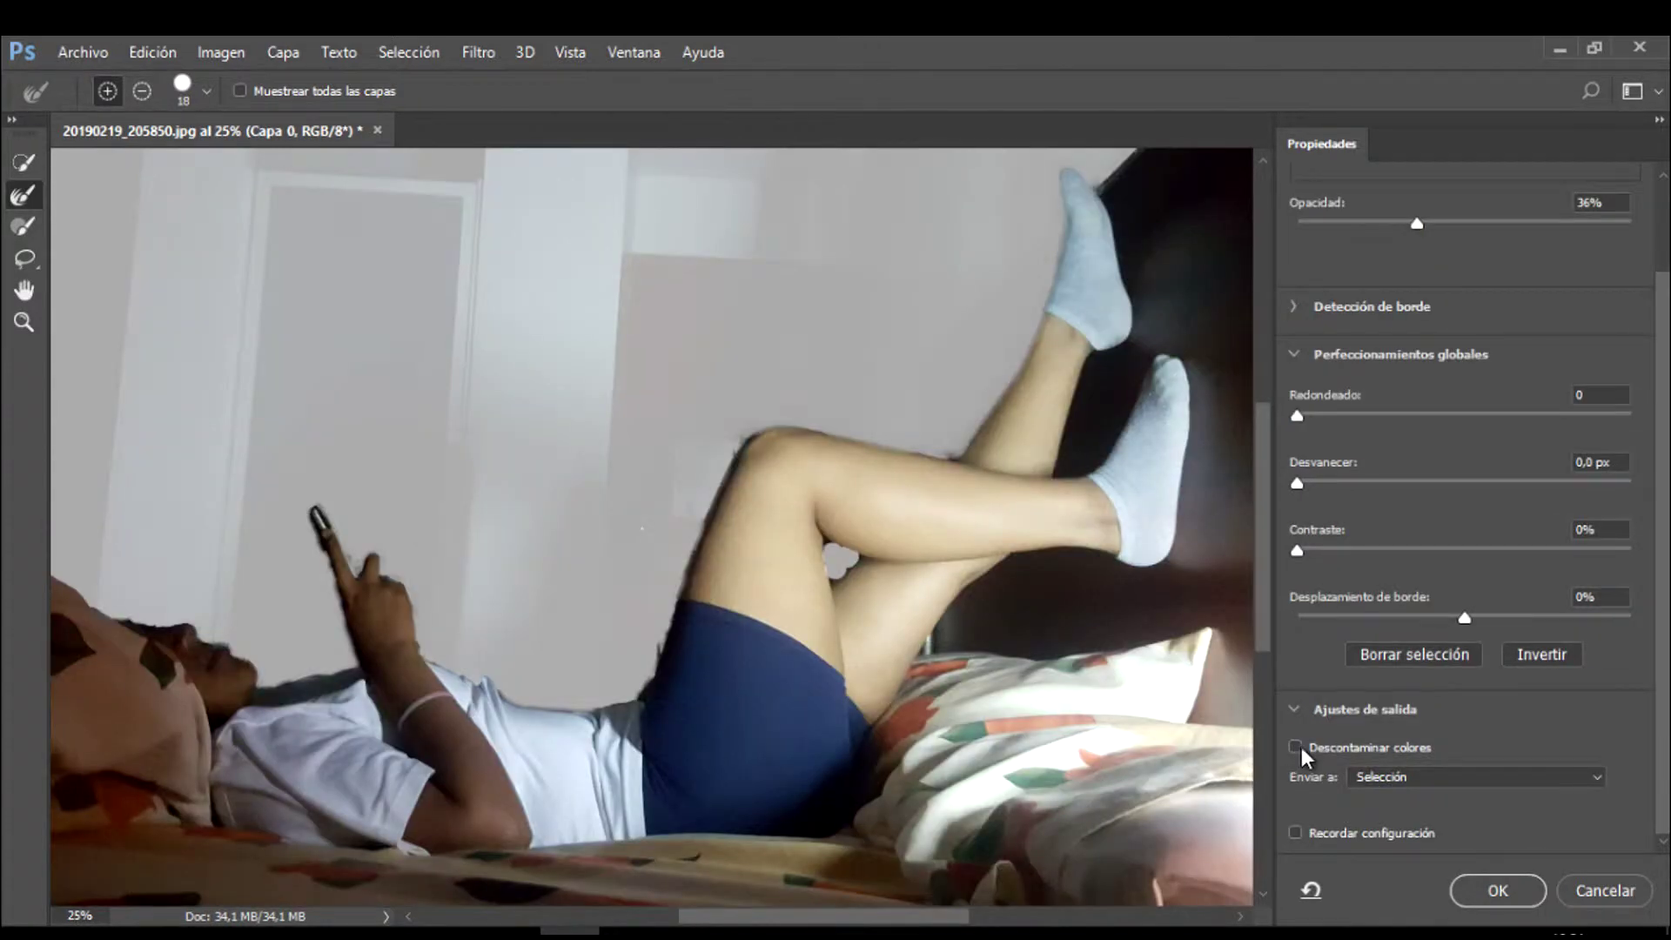
- Output a decontaminated cutout as a New Layer with Layer Mask, then start Select > Load Selection
left_click(1297, 746)
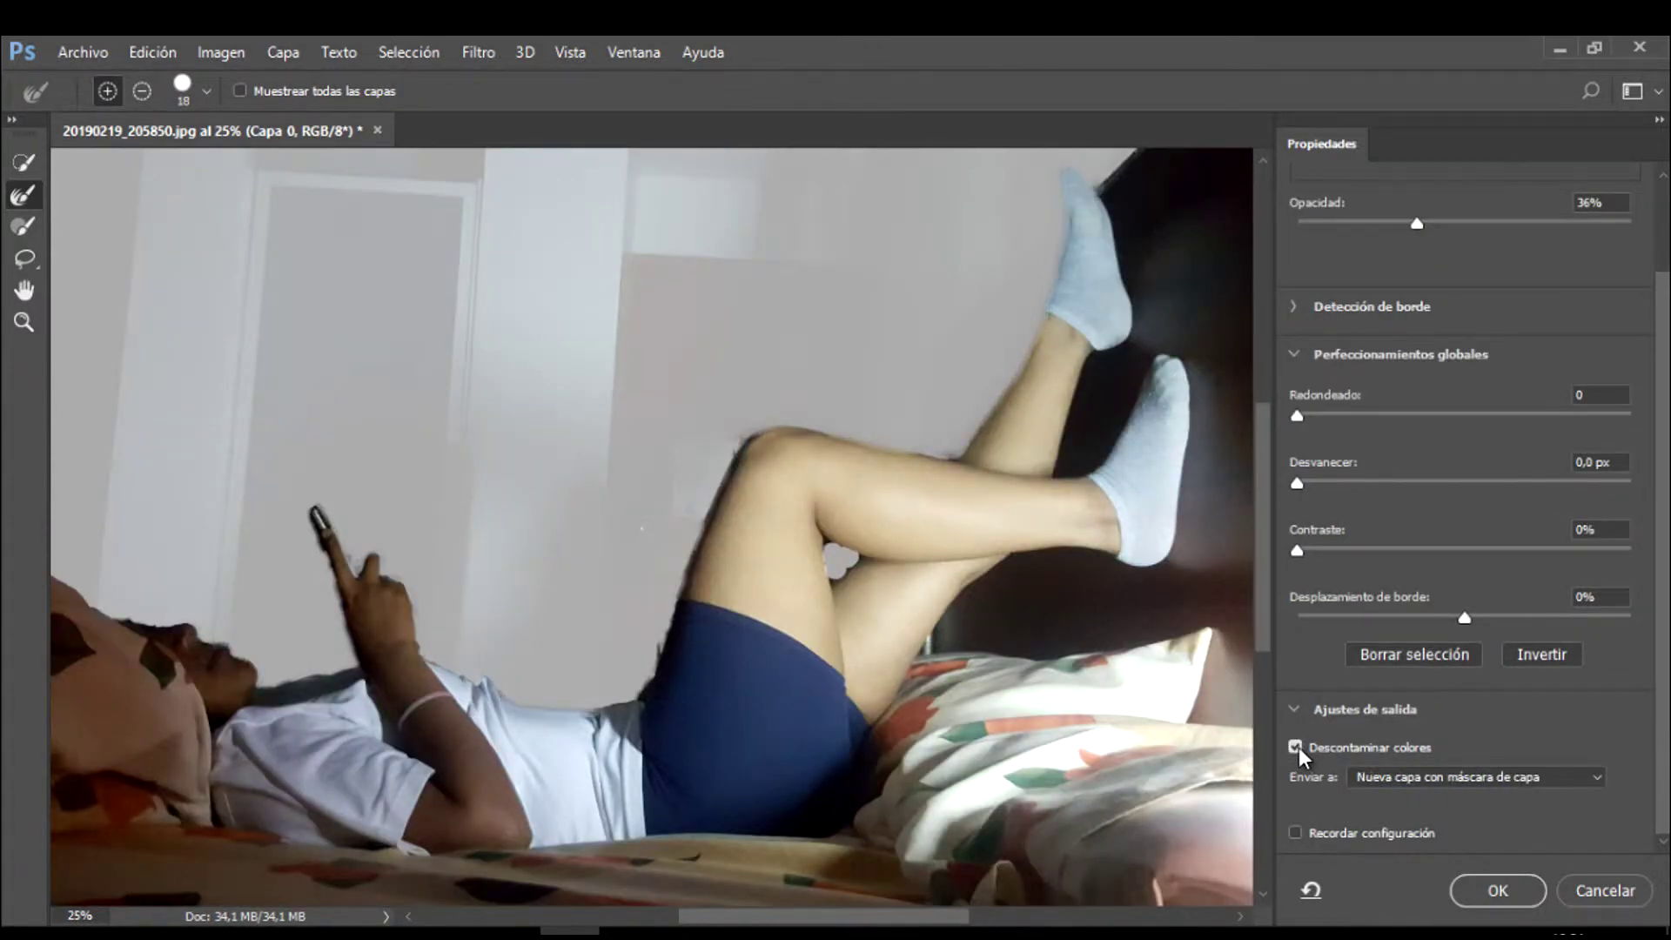
left_click(1474, 889)
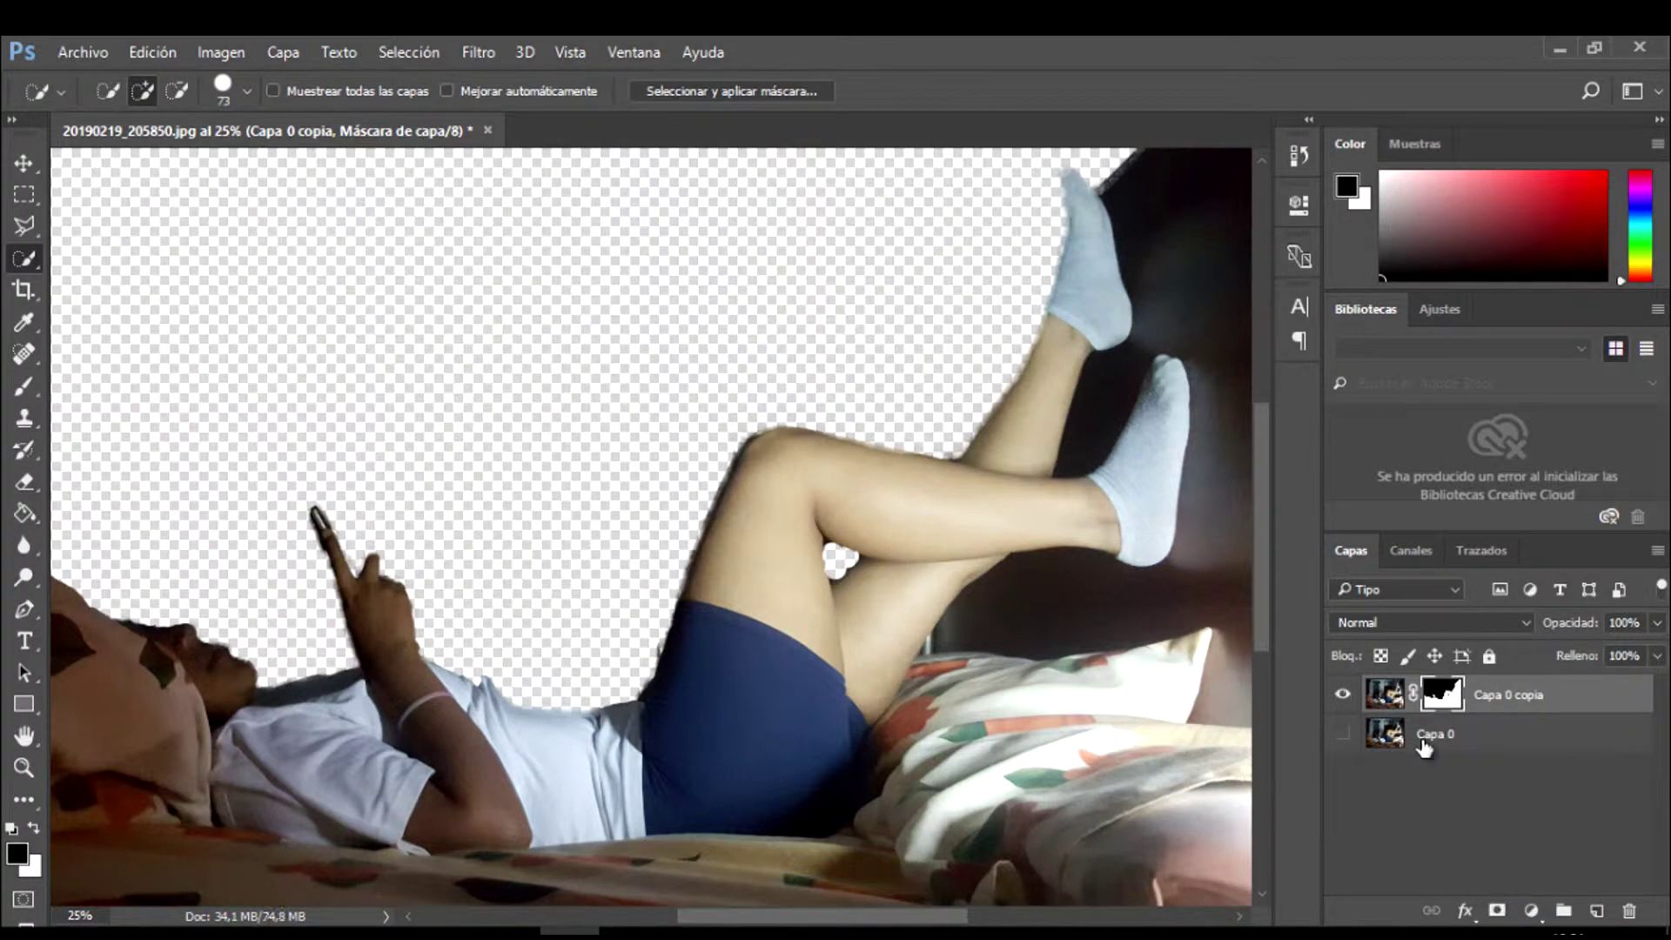
left_click(408, 52)
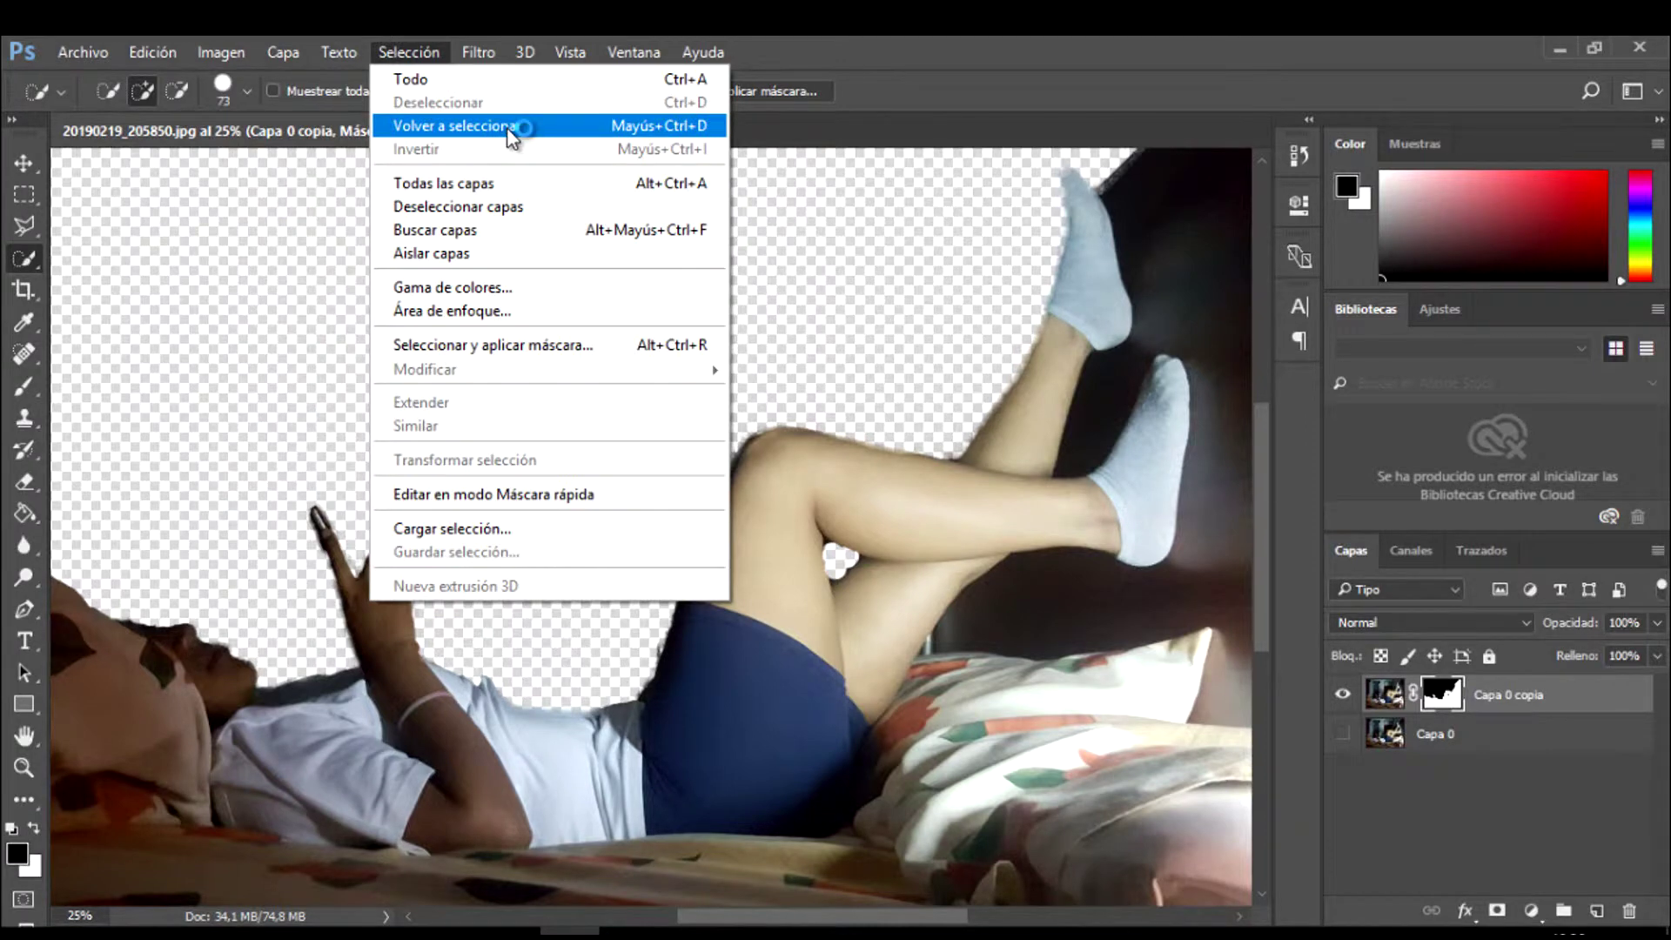
left_click(491, 527)
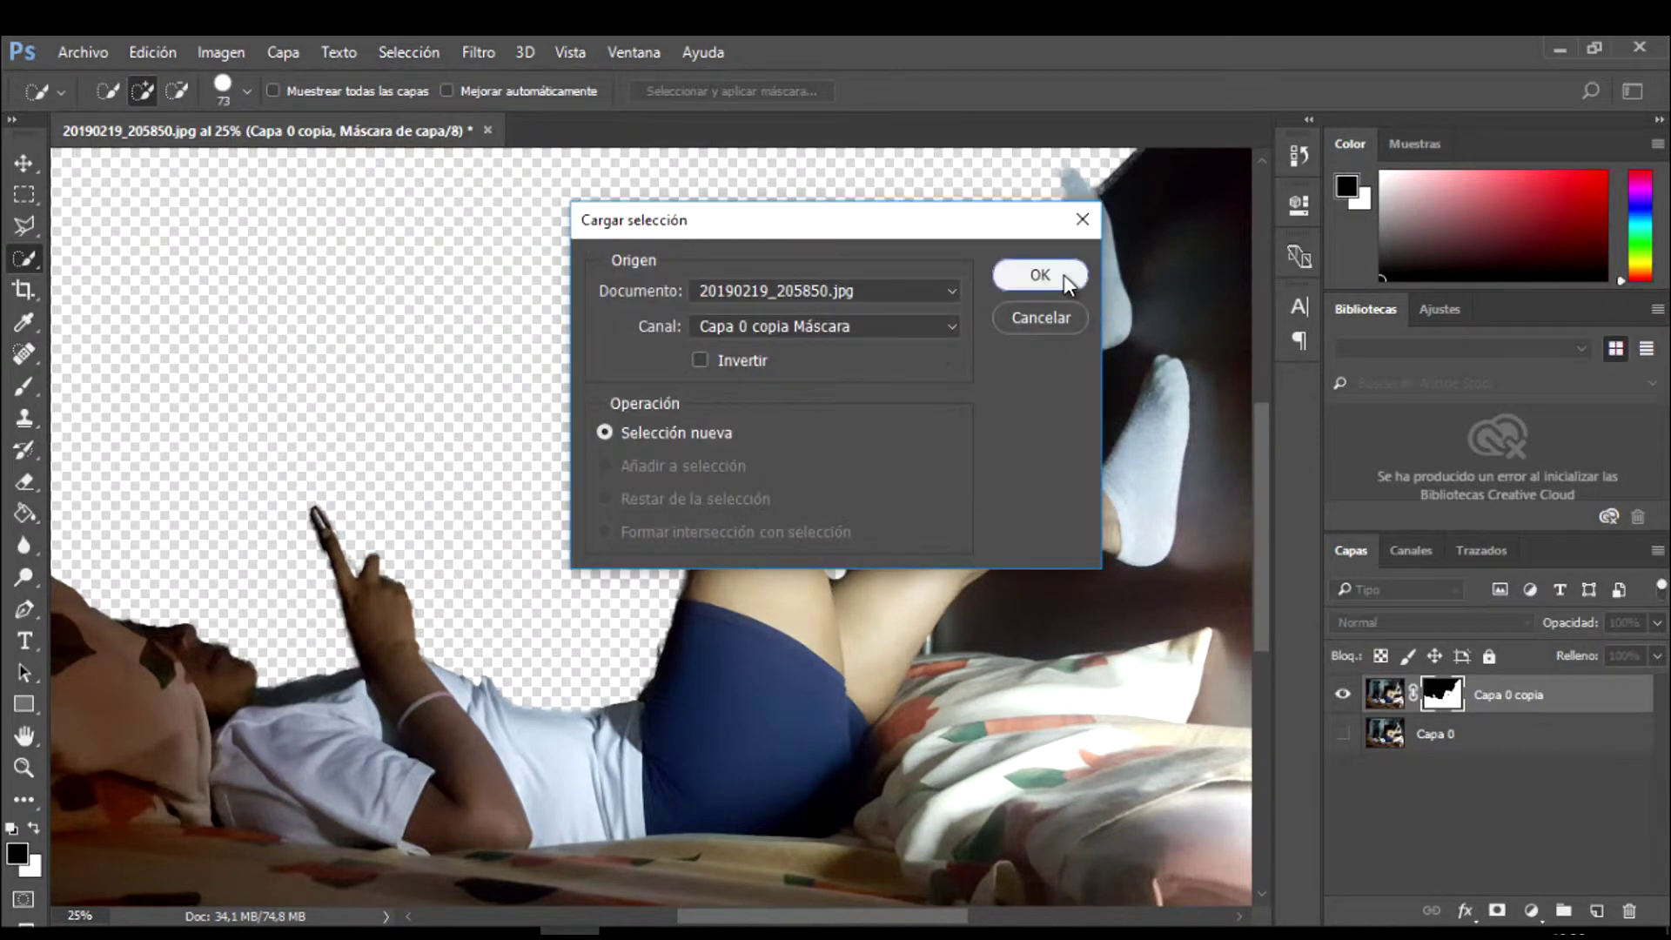
- Load the mask as a selection and add a near-black Solid Color fill layer
left_click(1040, 275)
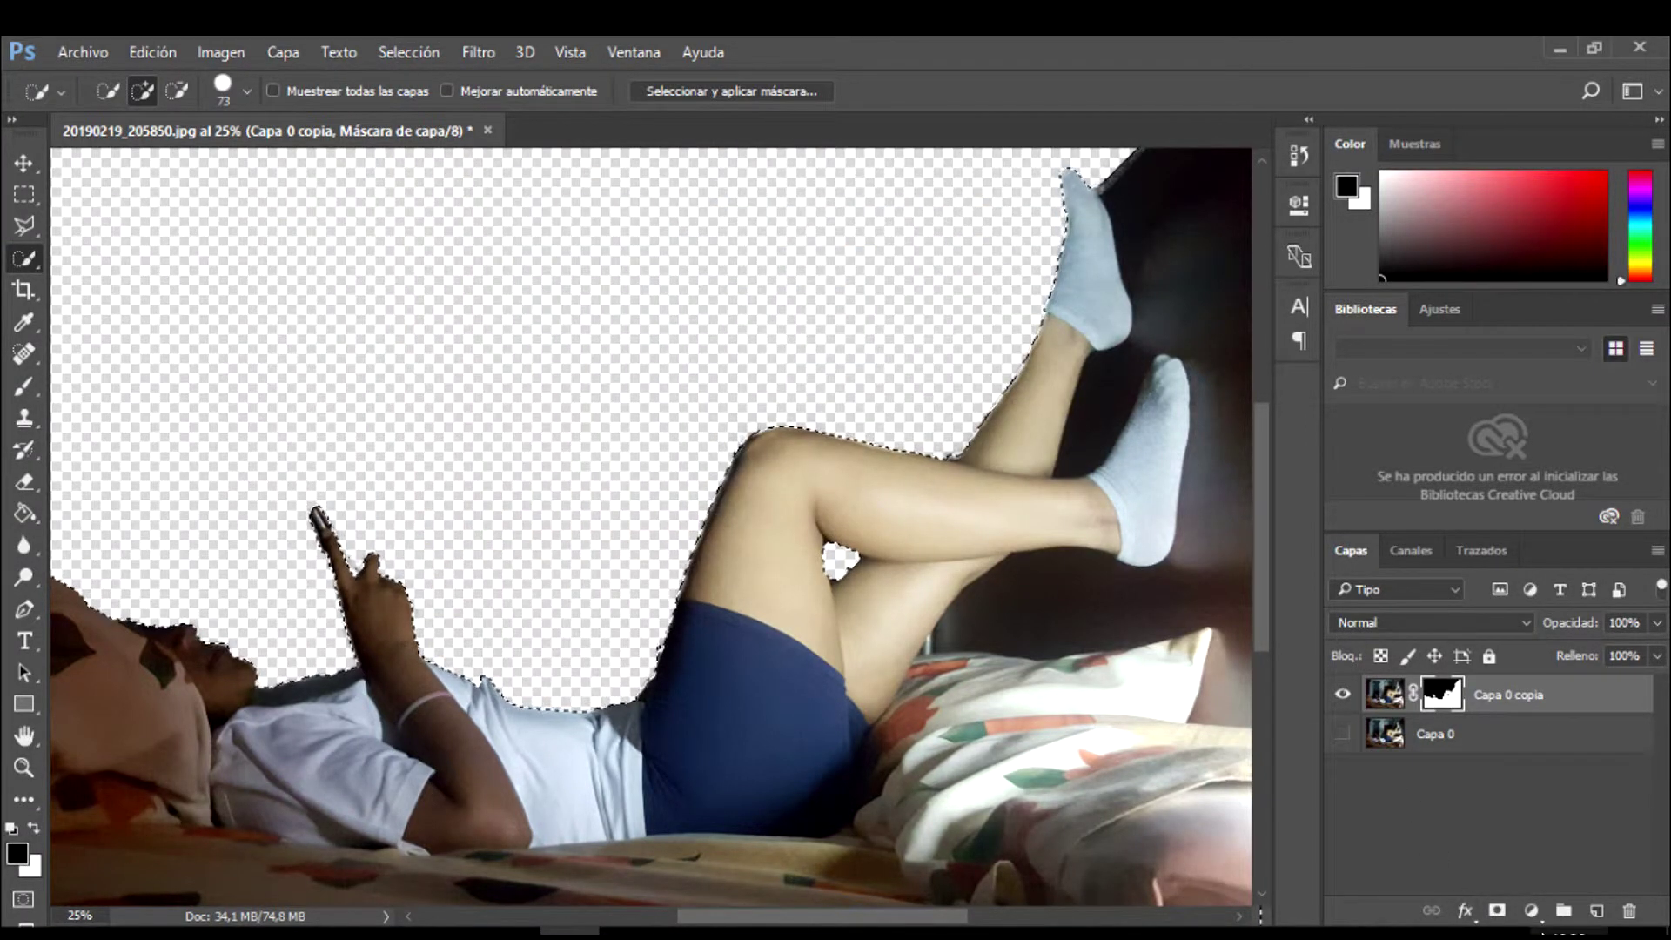
left_click(1530, 910)
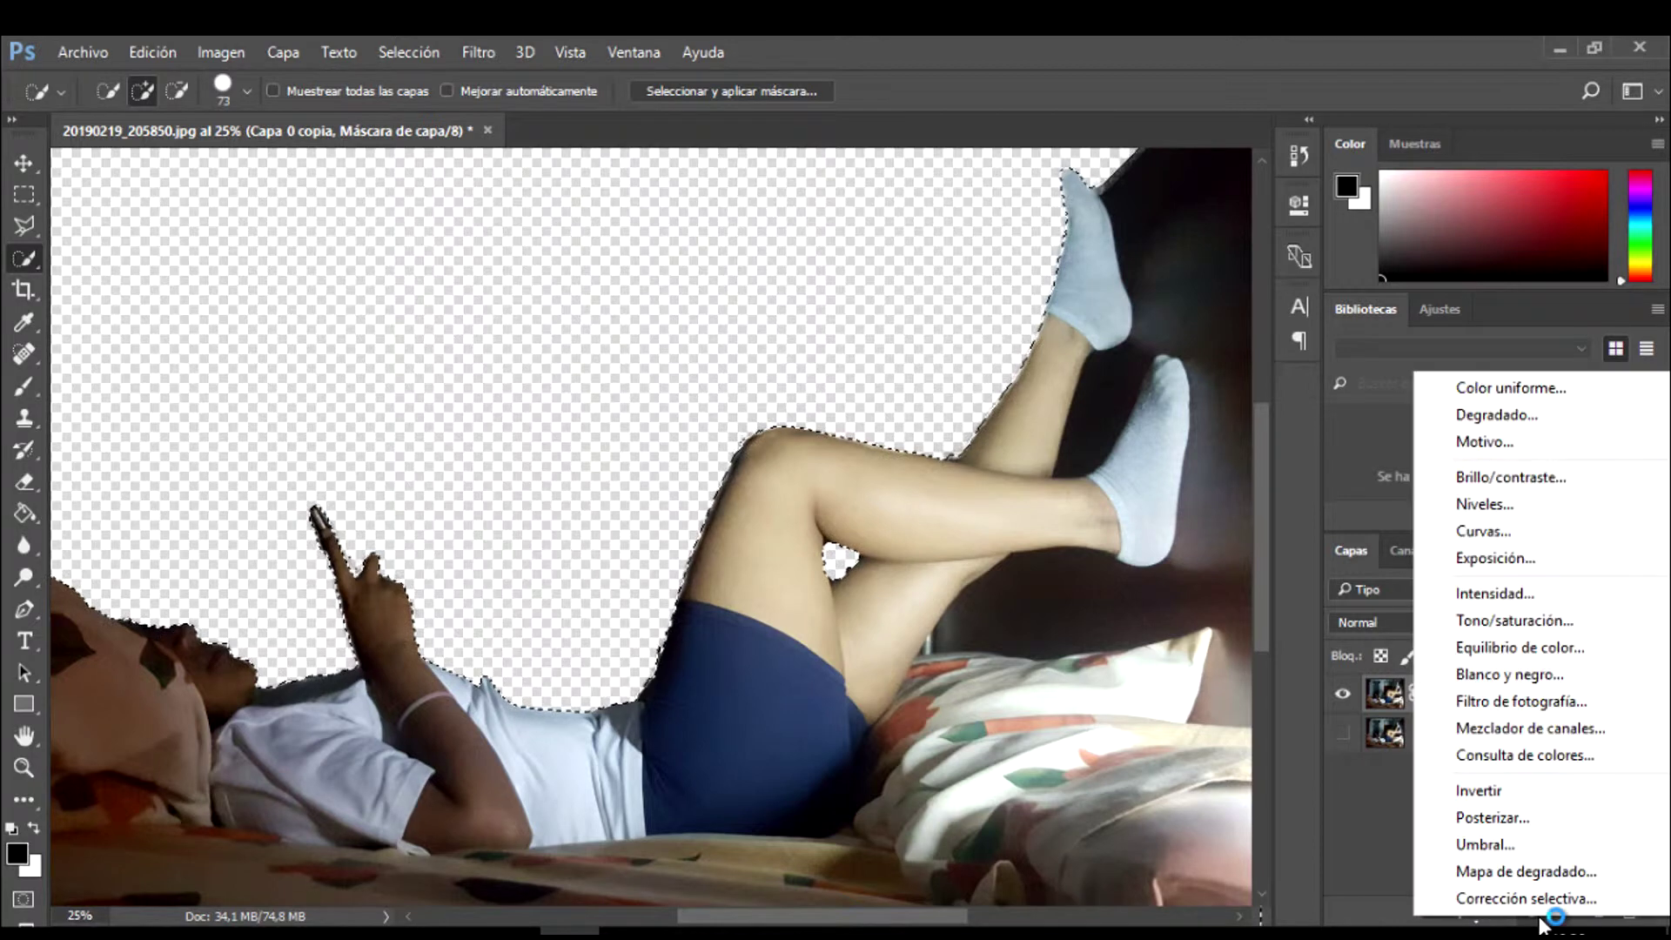
left_click(1511, 388)
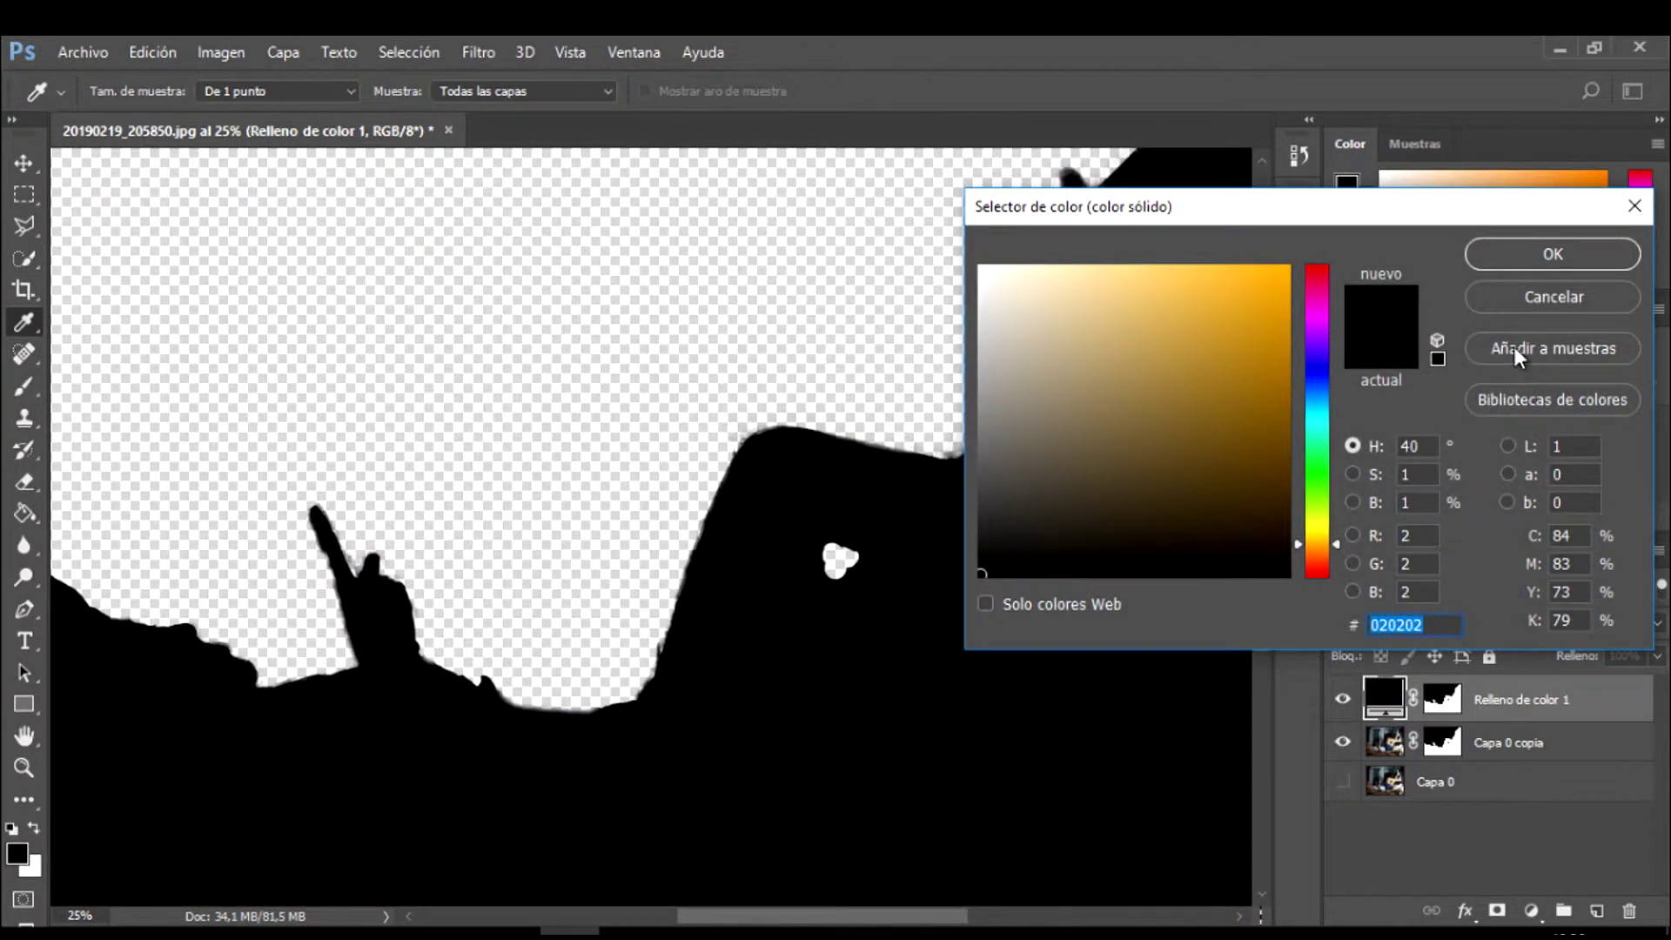
left_click(1504, 257)
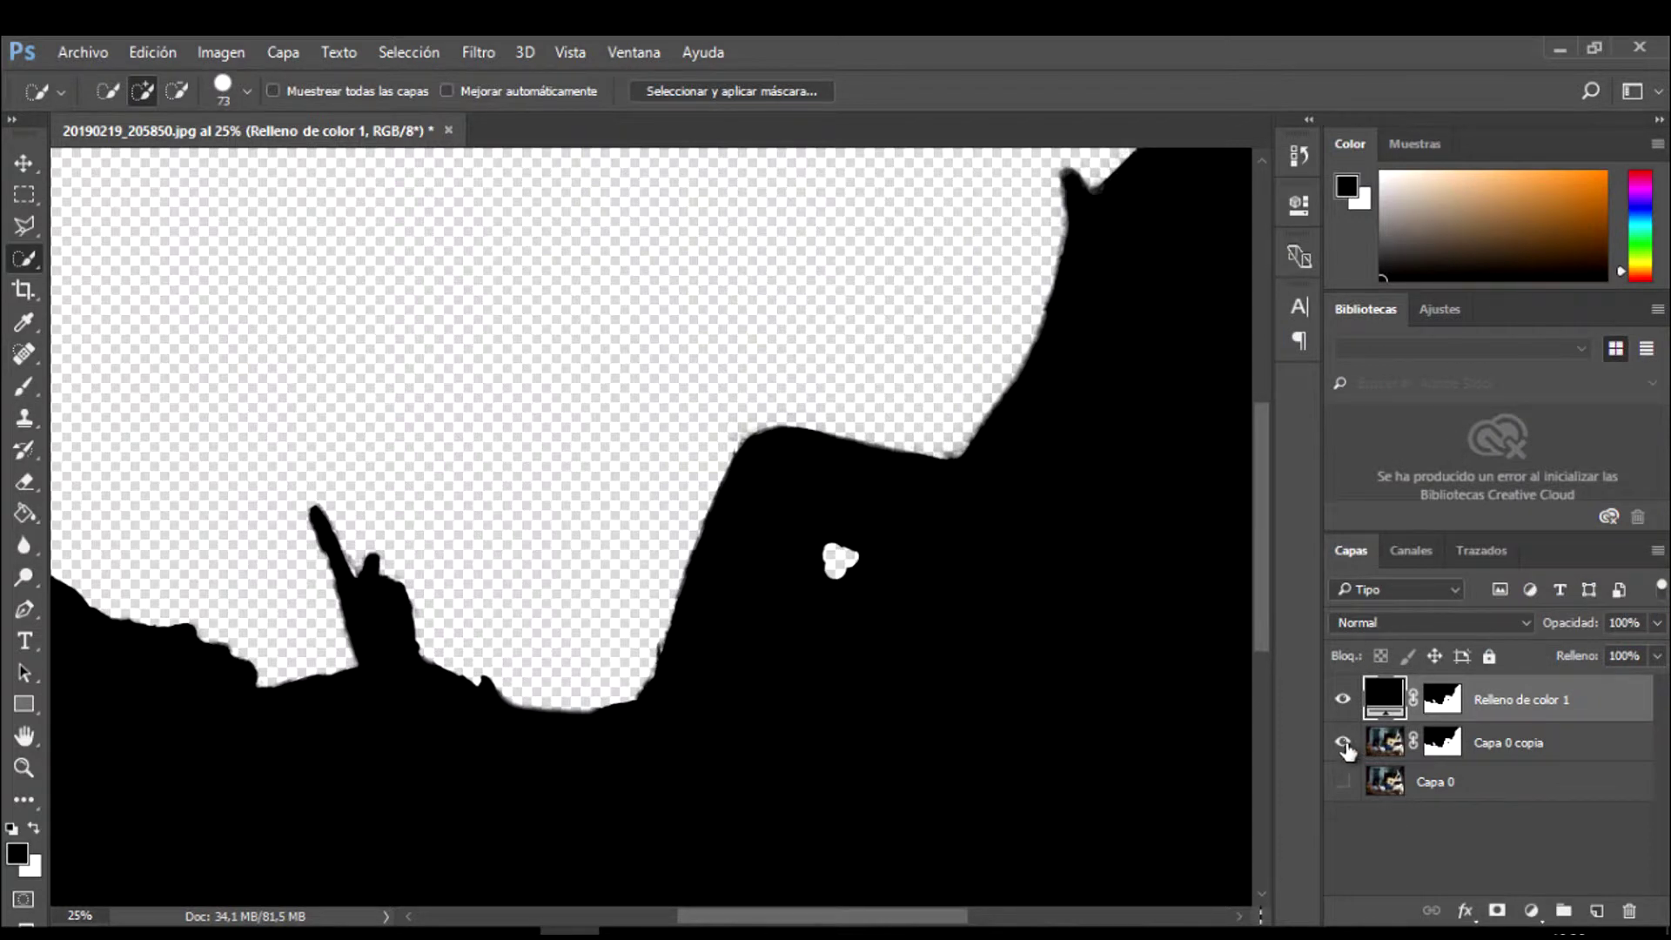
- Hide Capa 0 copia, invert the fill layer's mask, and show Capa 0
left_click(1343, 742)
left_click(1441, 700)
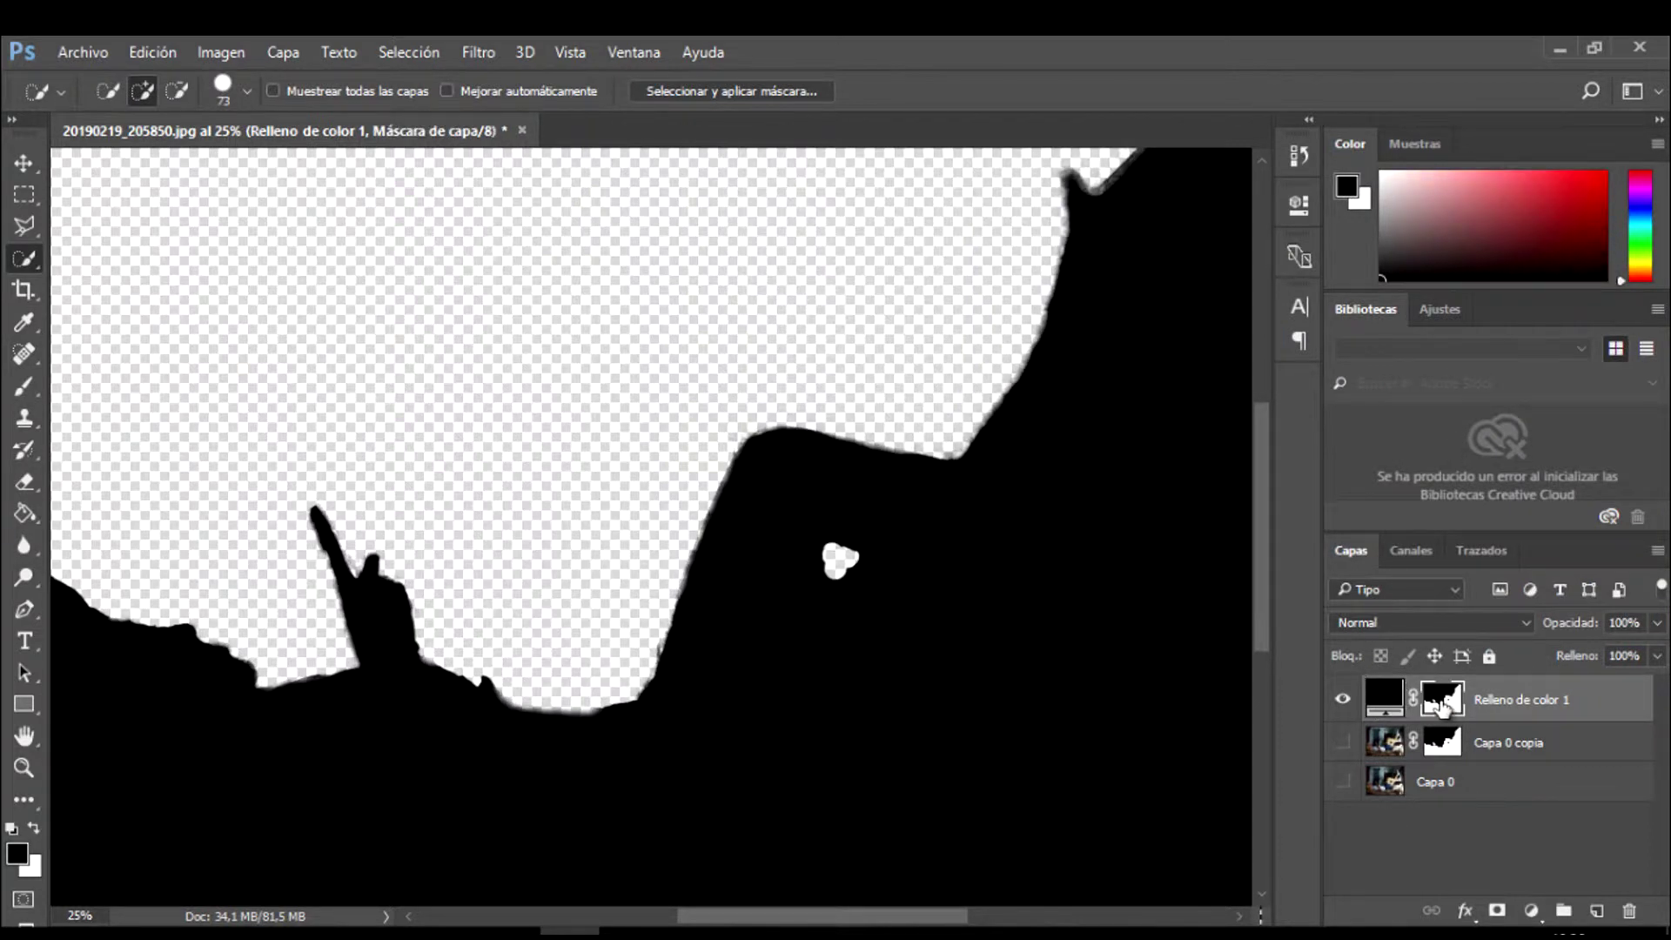
left_click(212, 51)
mouse_move(237, 113)
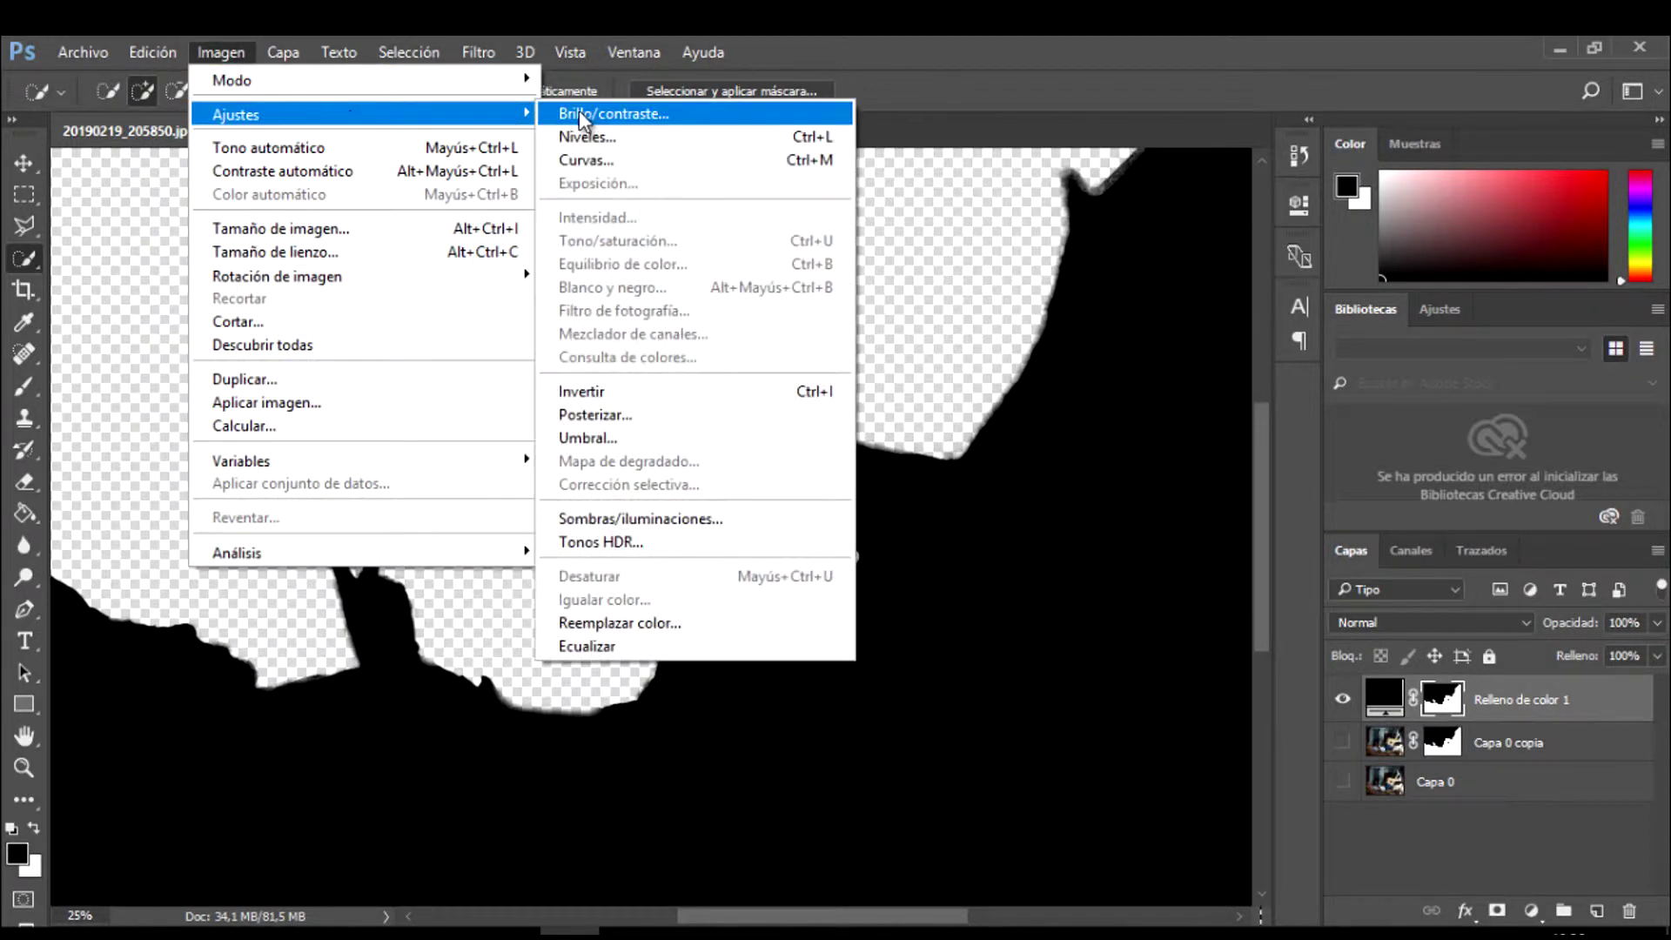
left_click(647, 398)
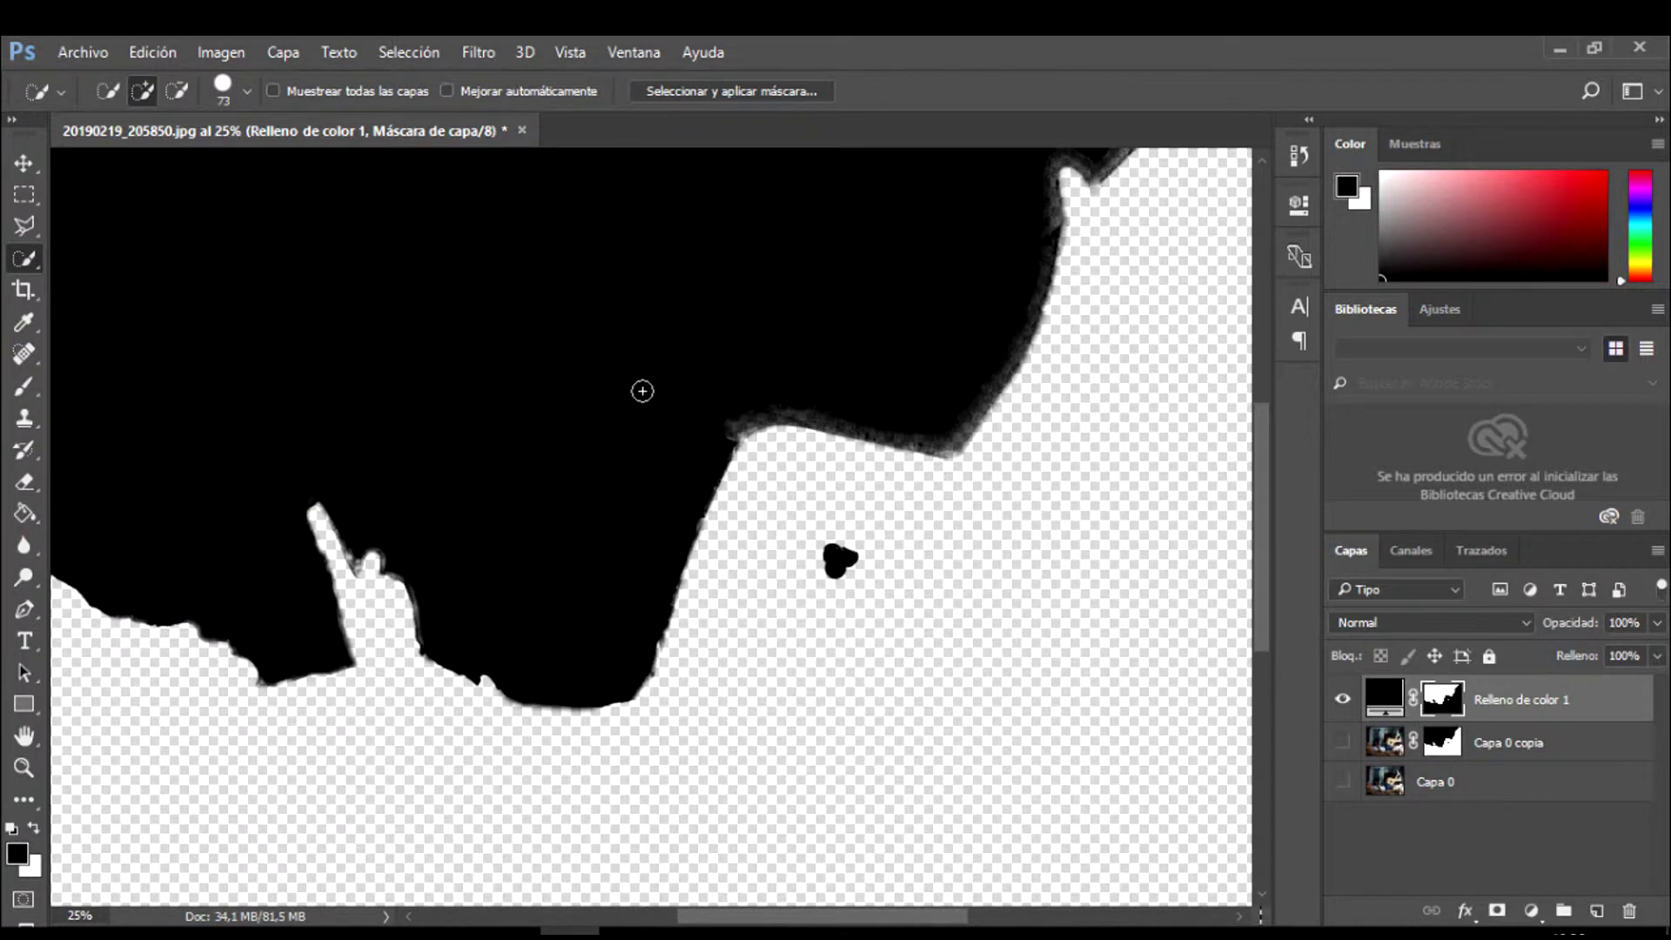
left_click(1343, 780)
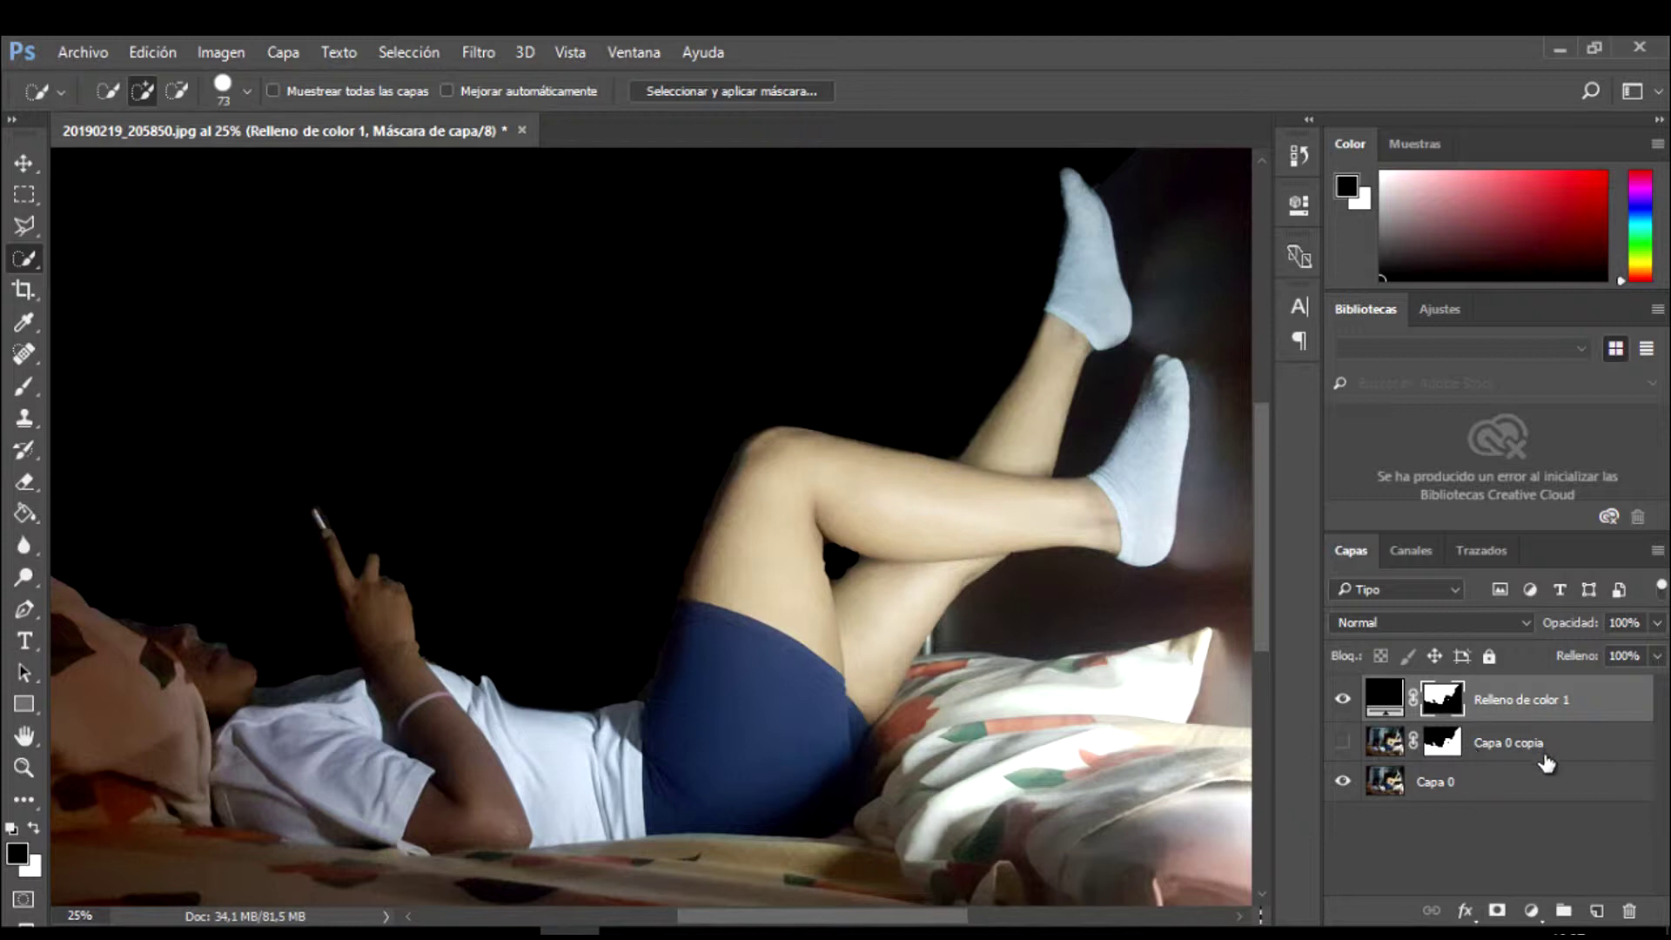
- Move Capa 0 copia below Capa 0 and add a Levels adjustment layer over Capa 0
left_click_drag(1547, 761, 1553, 814)
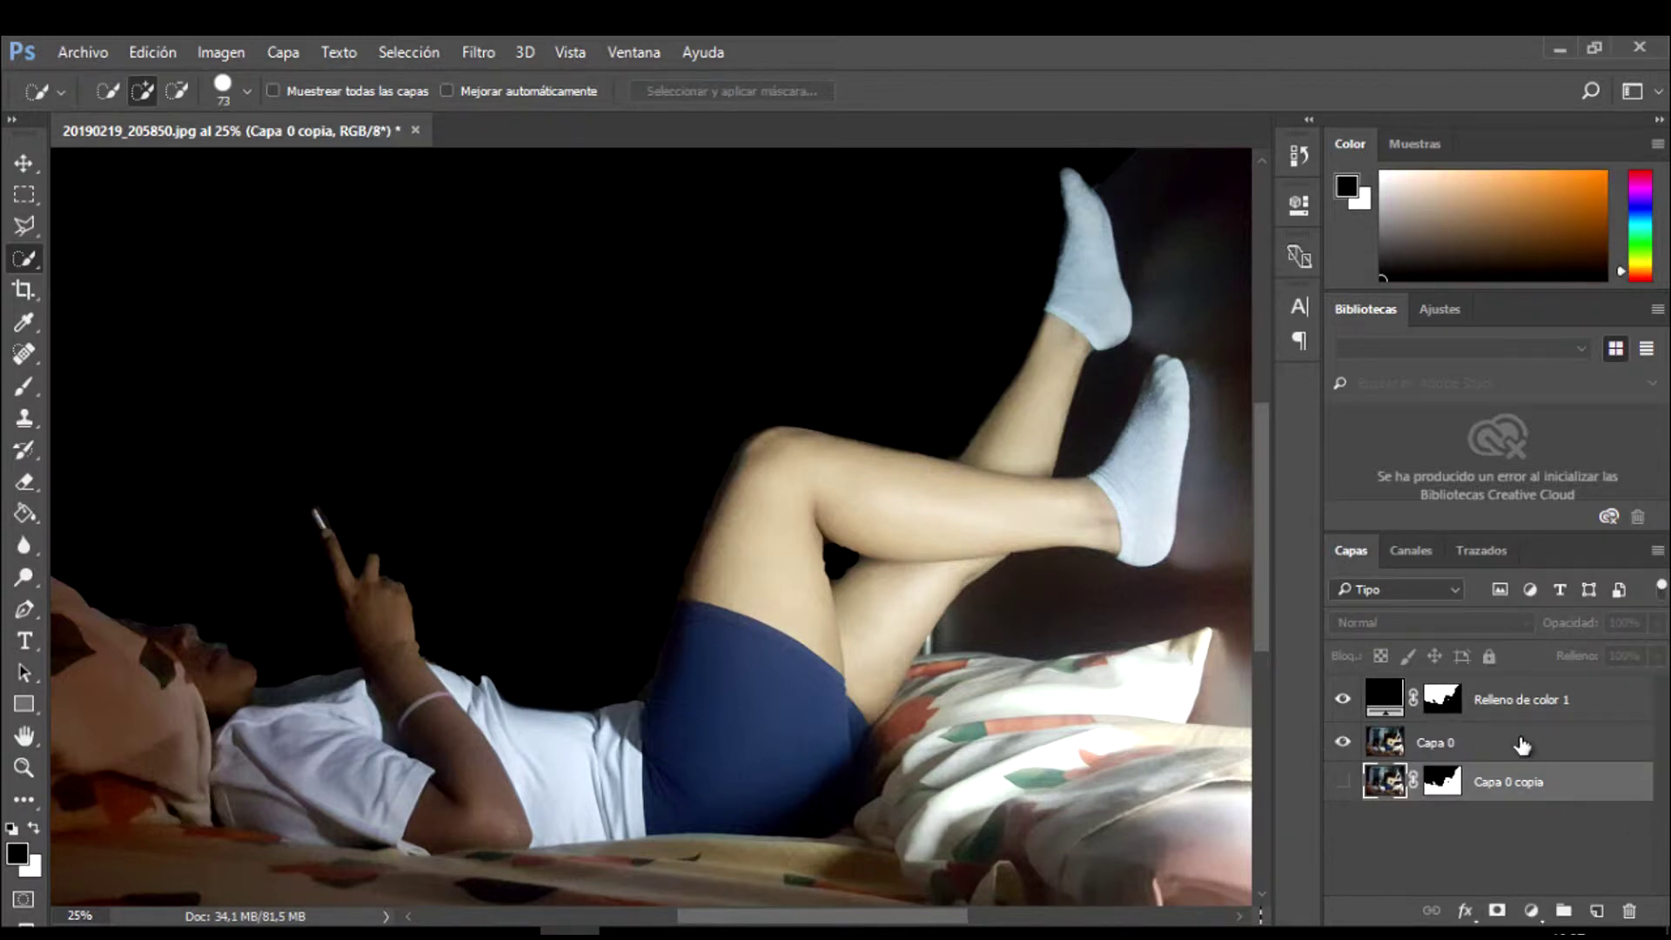
left_click(1520, 745)
left_click(1532, 911)
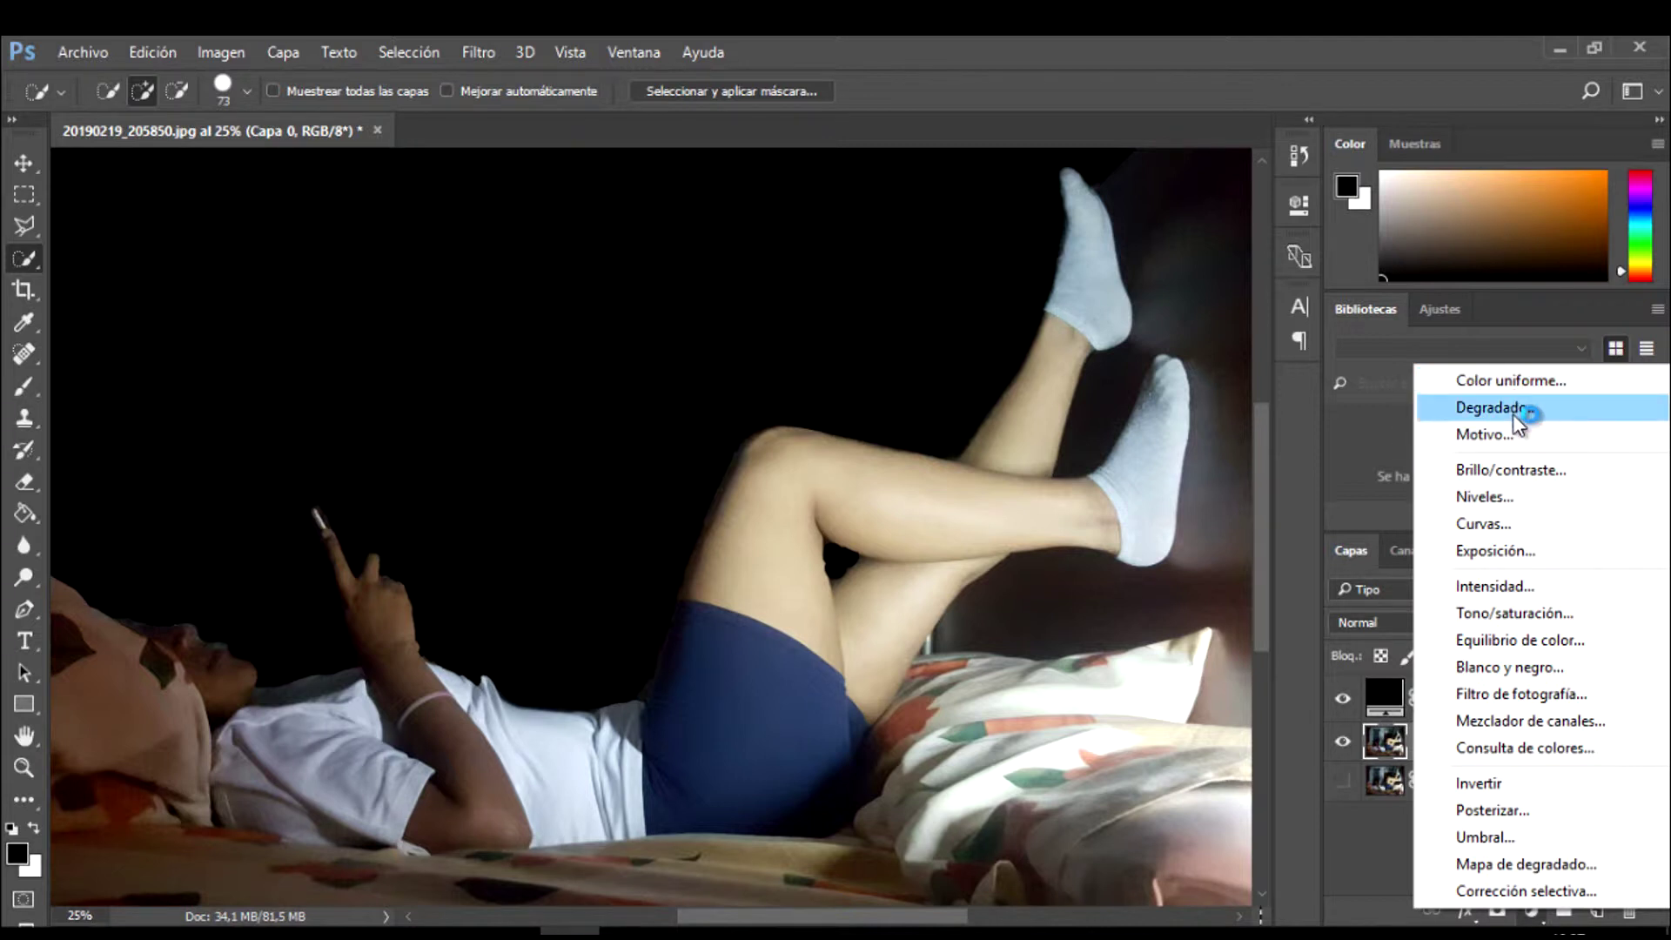
left_click(1511, 500)
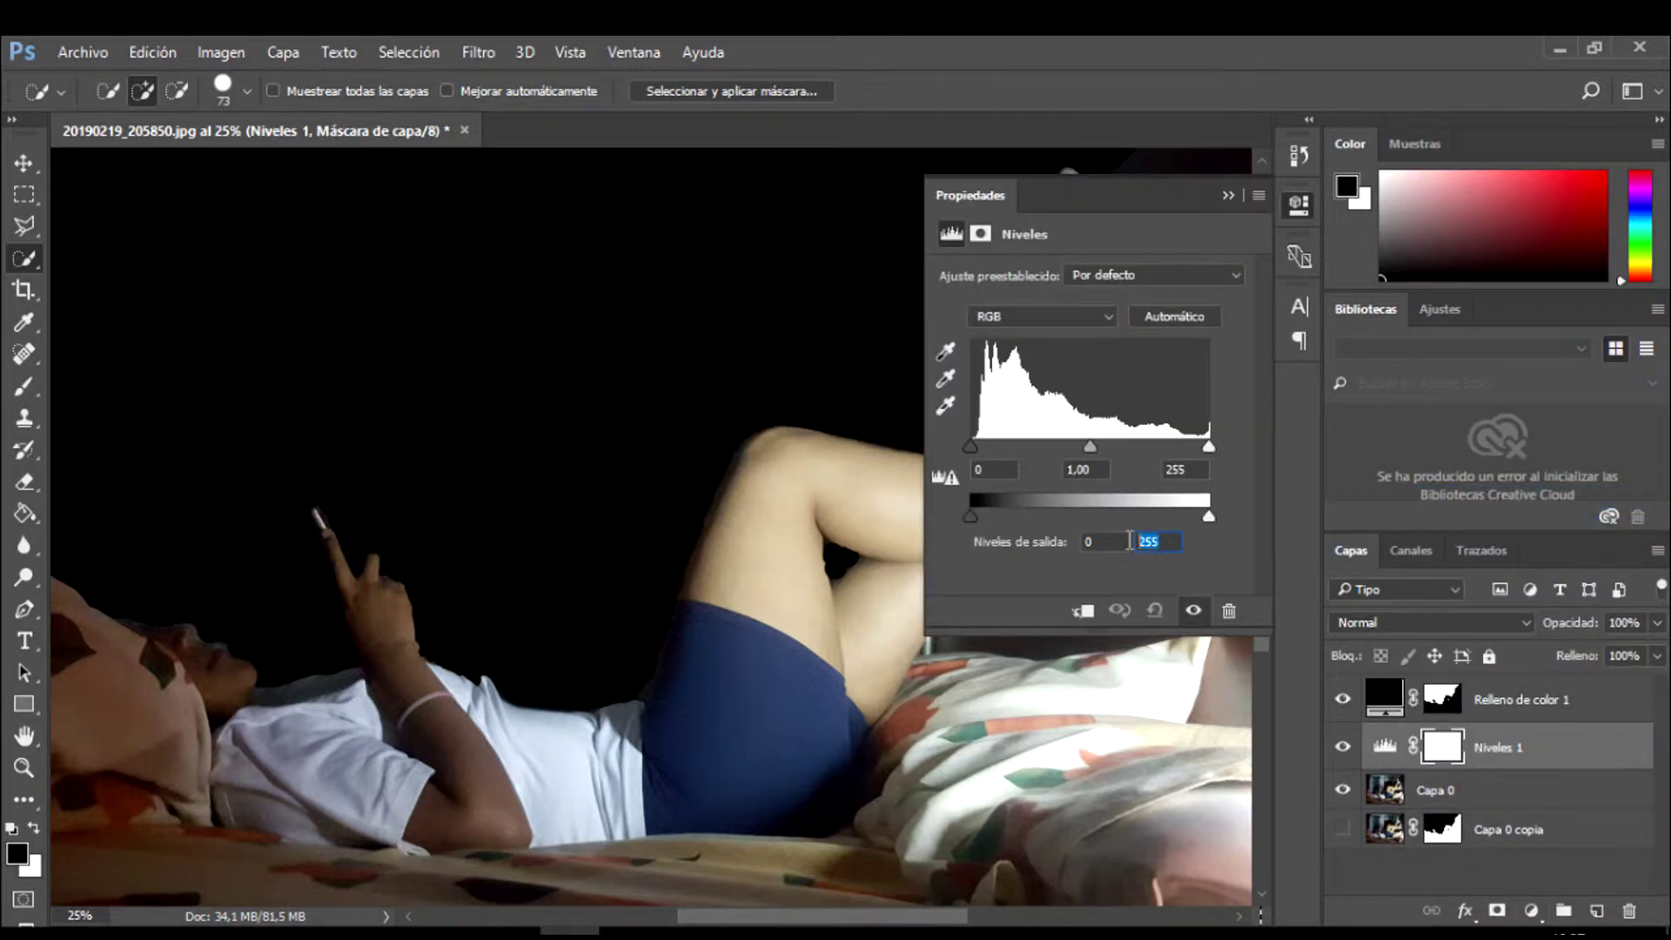
- Set Levels input to 0, 0,48, 220 and output 0–223, then target the Relleno de color 1 mask
type("23")
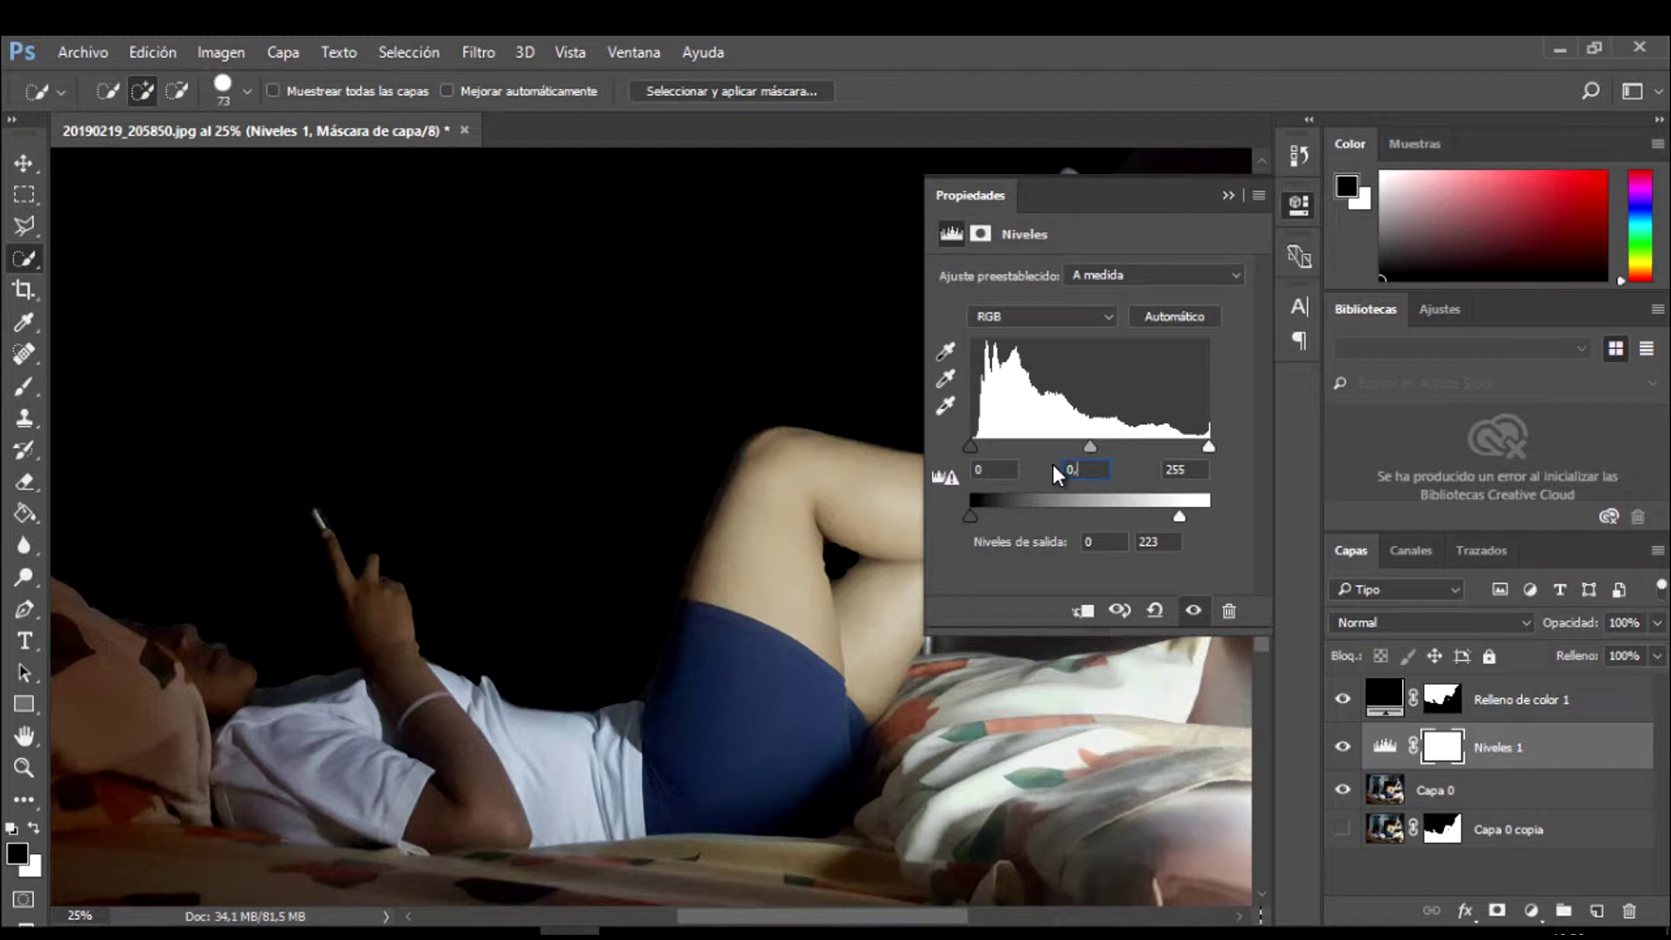
type("48")
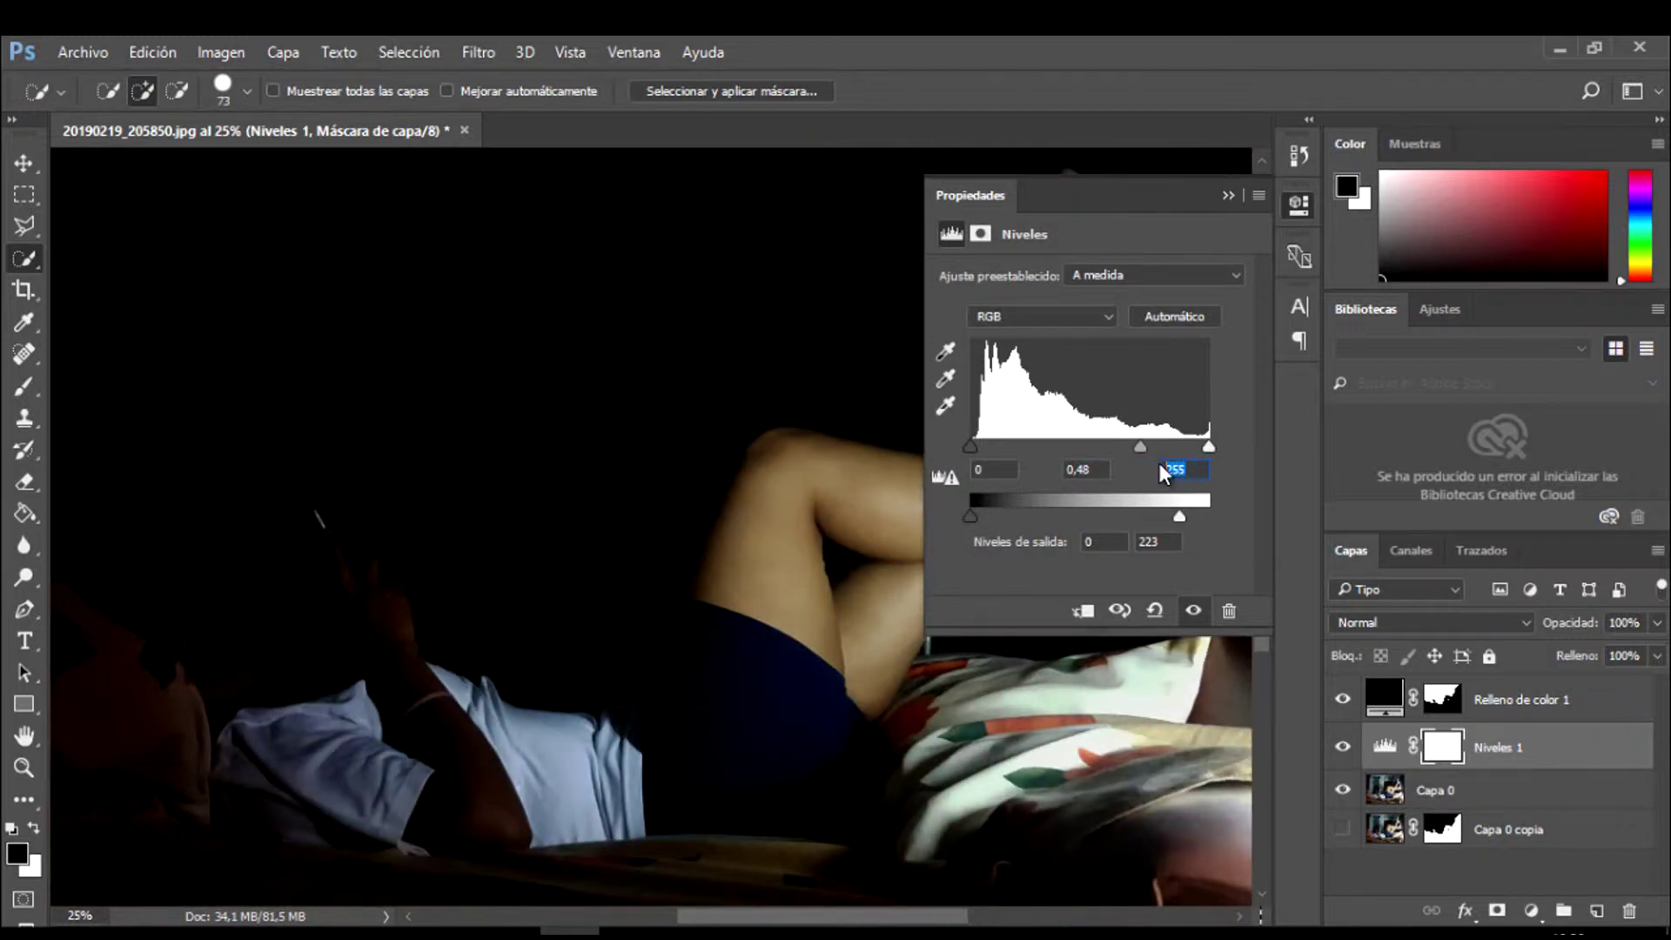
type("230")
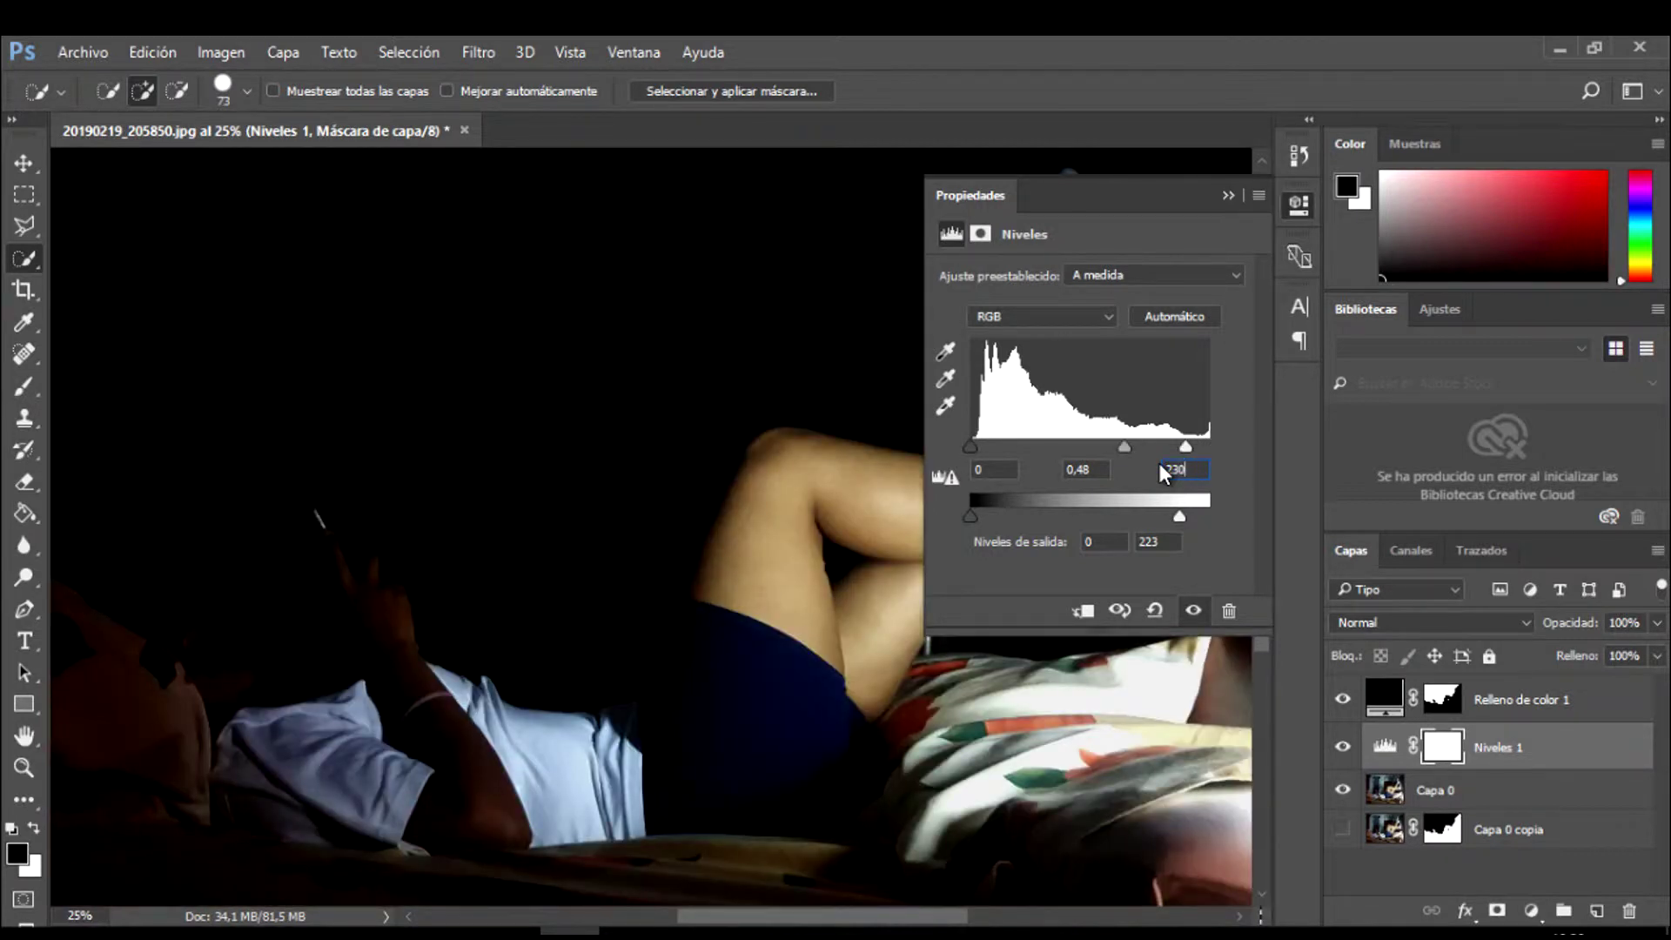
type("2")
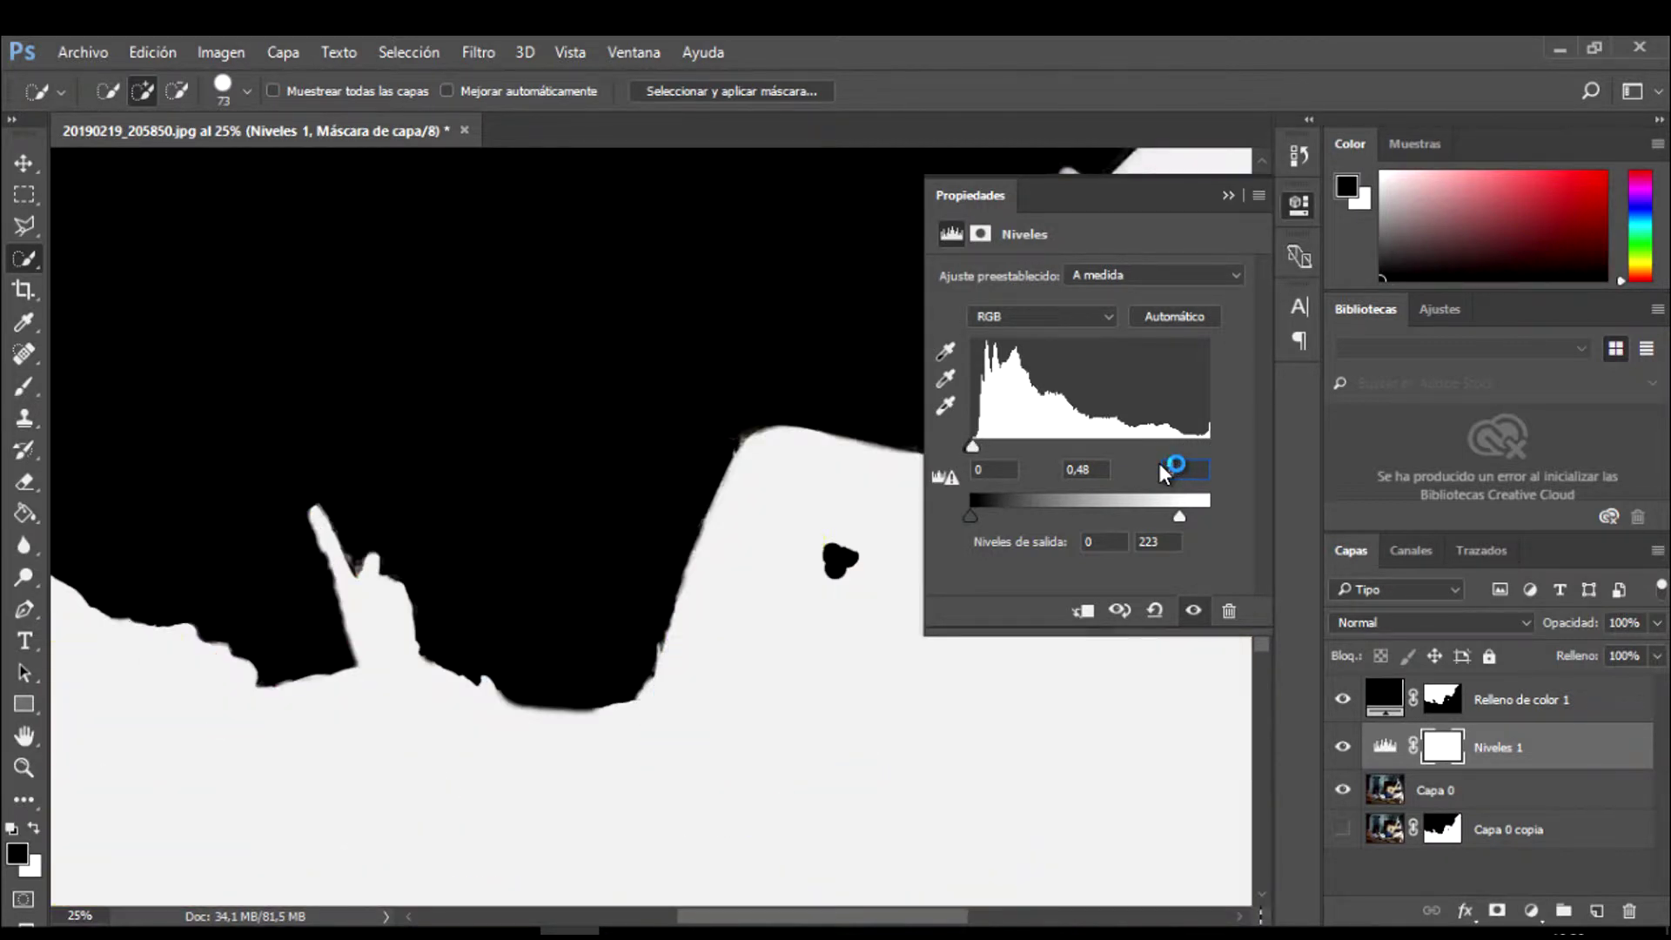
type("30")
type("2")
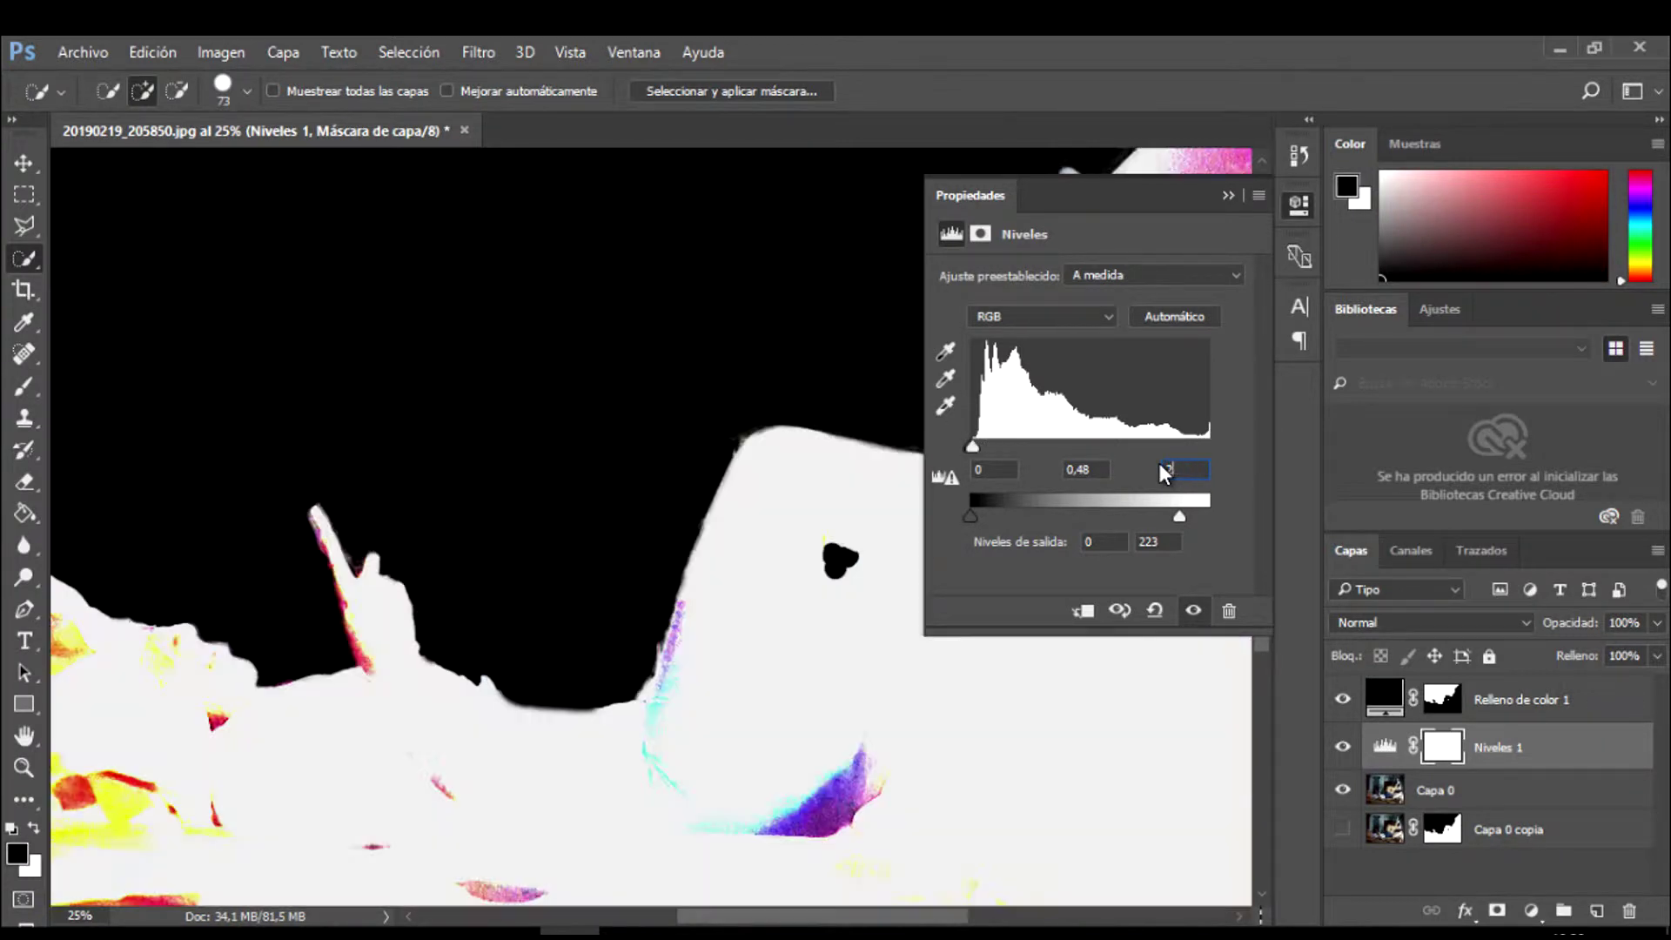
type("00")
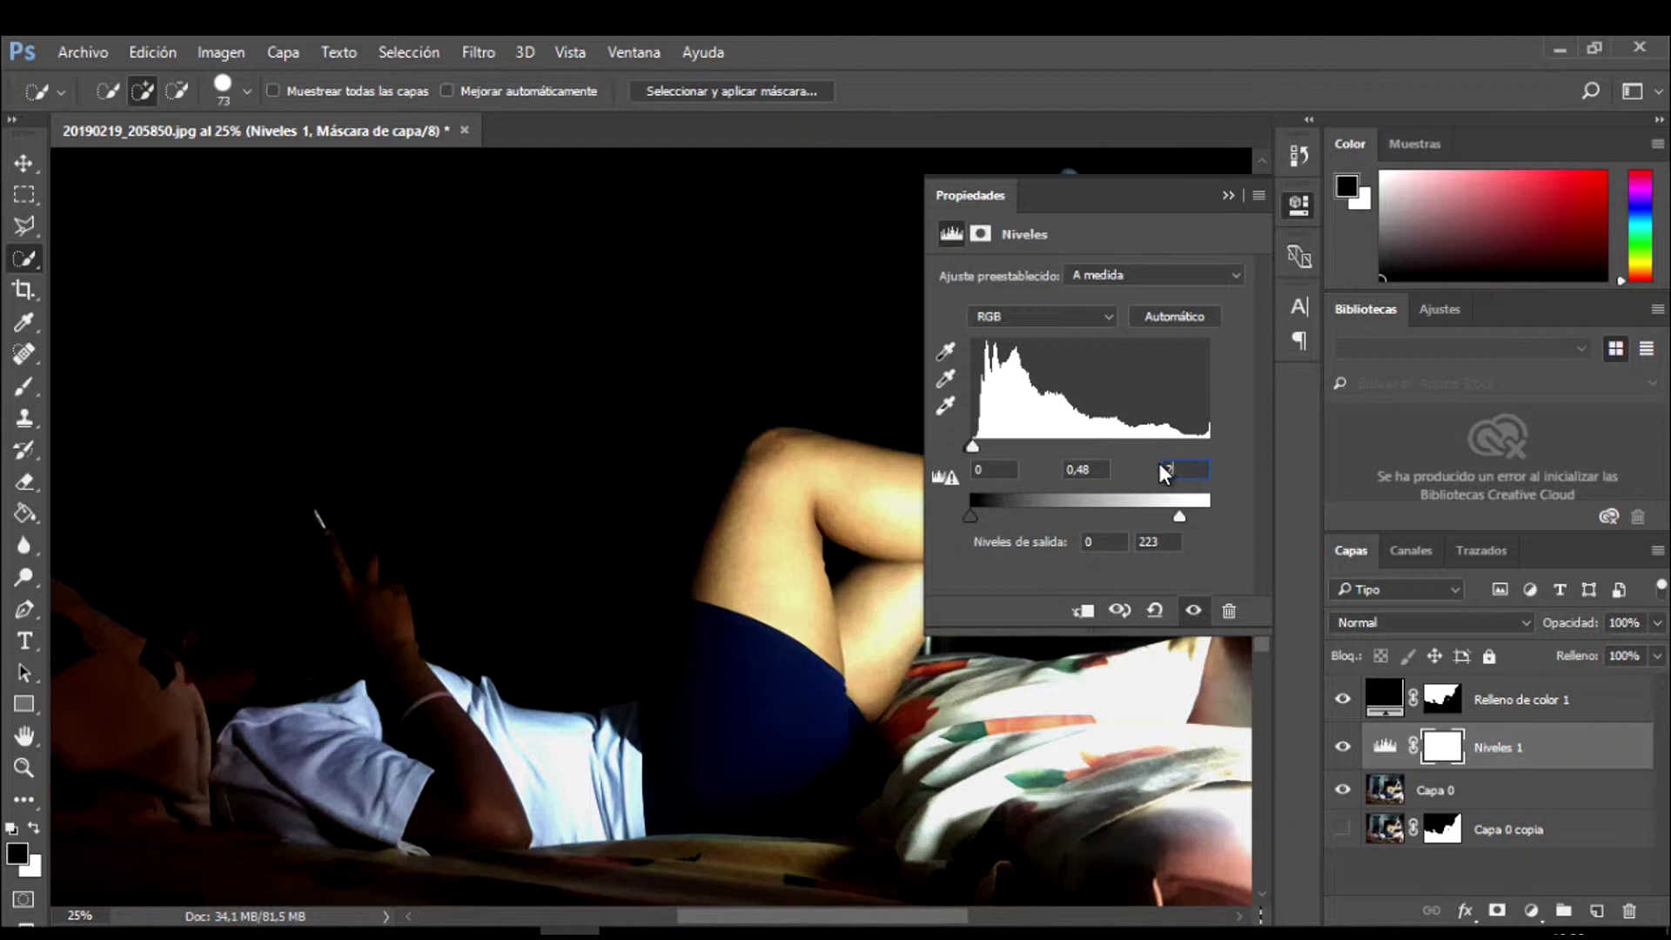
type("20")
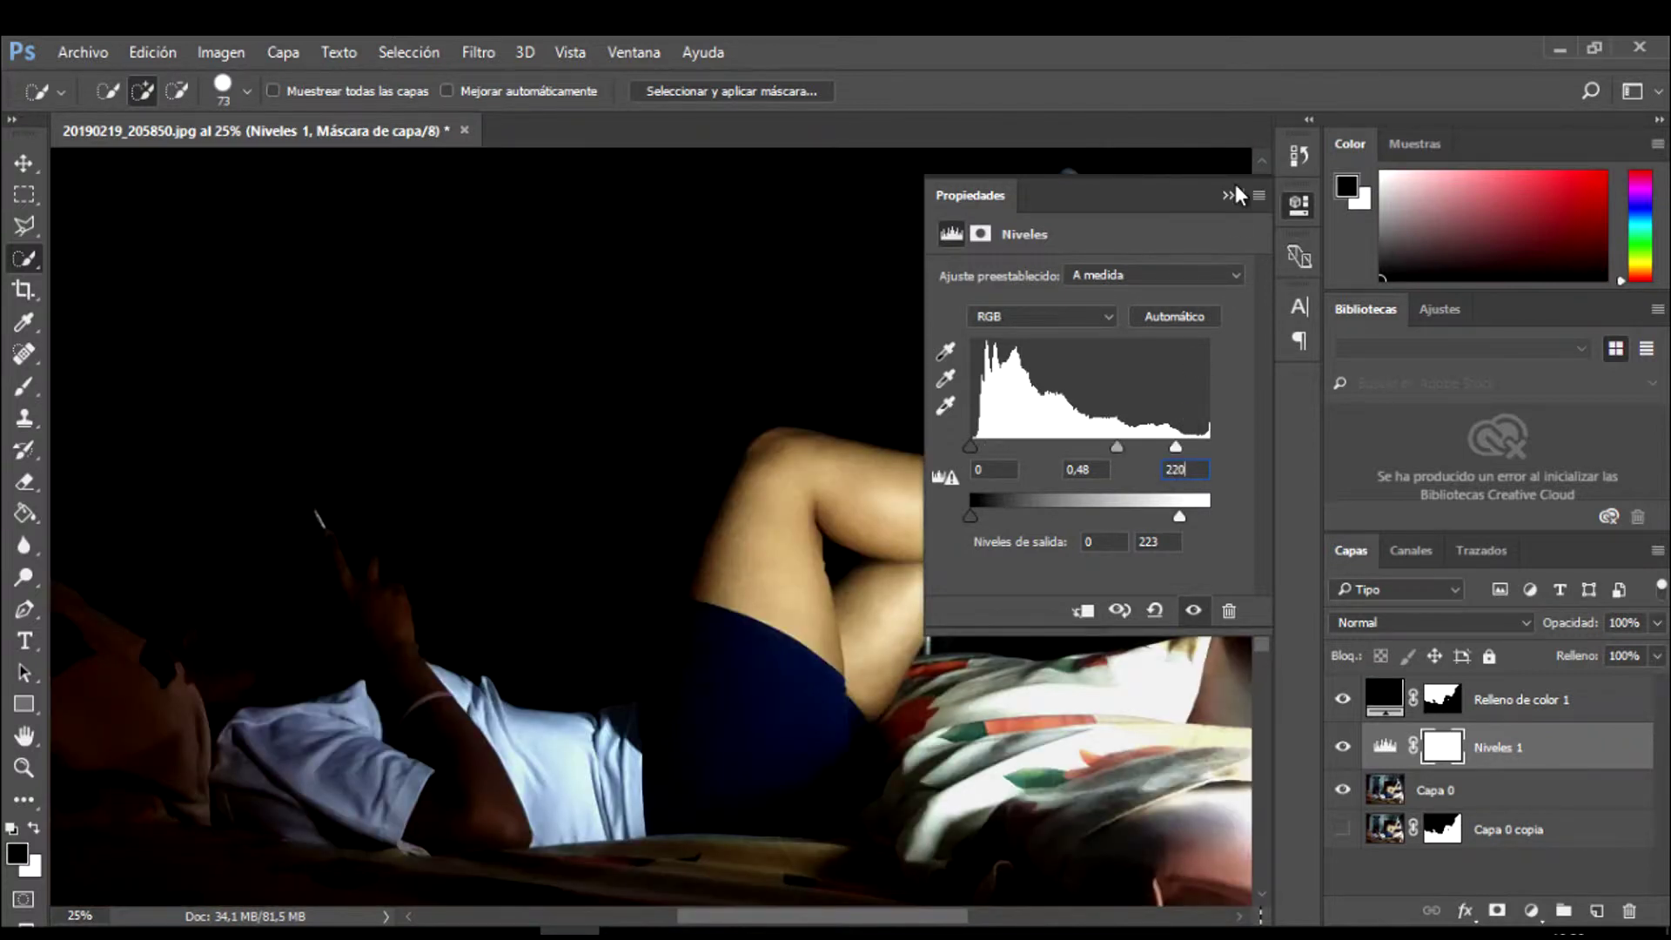
left_click(1227, 195)
left_click(1441, 698)
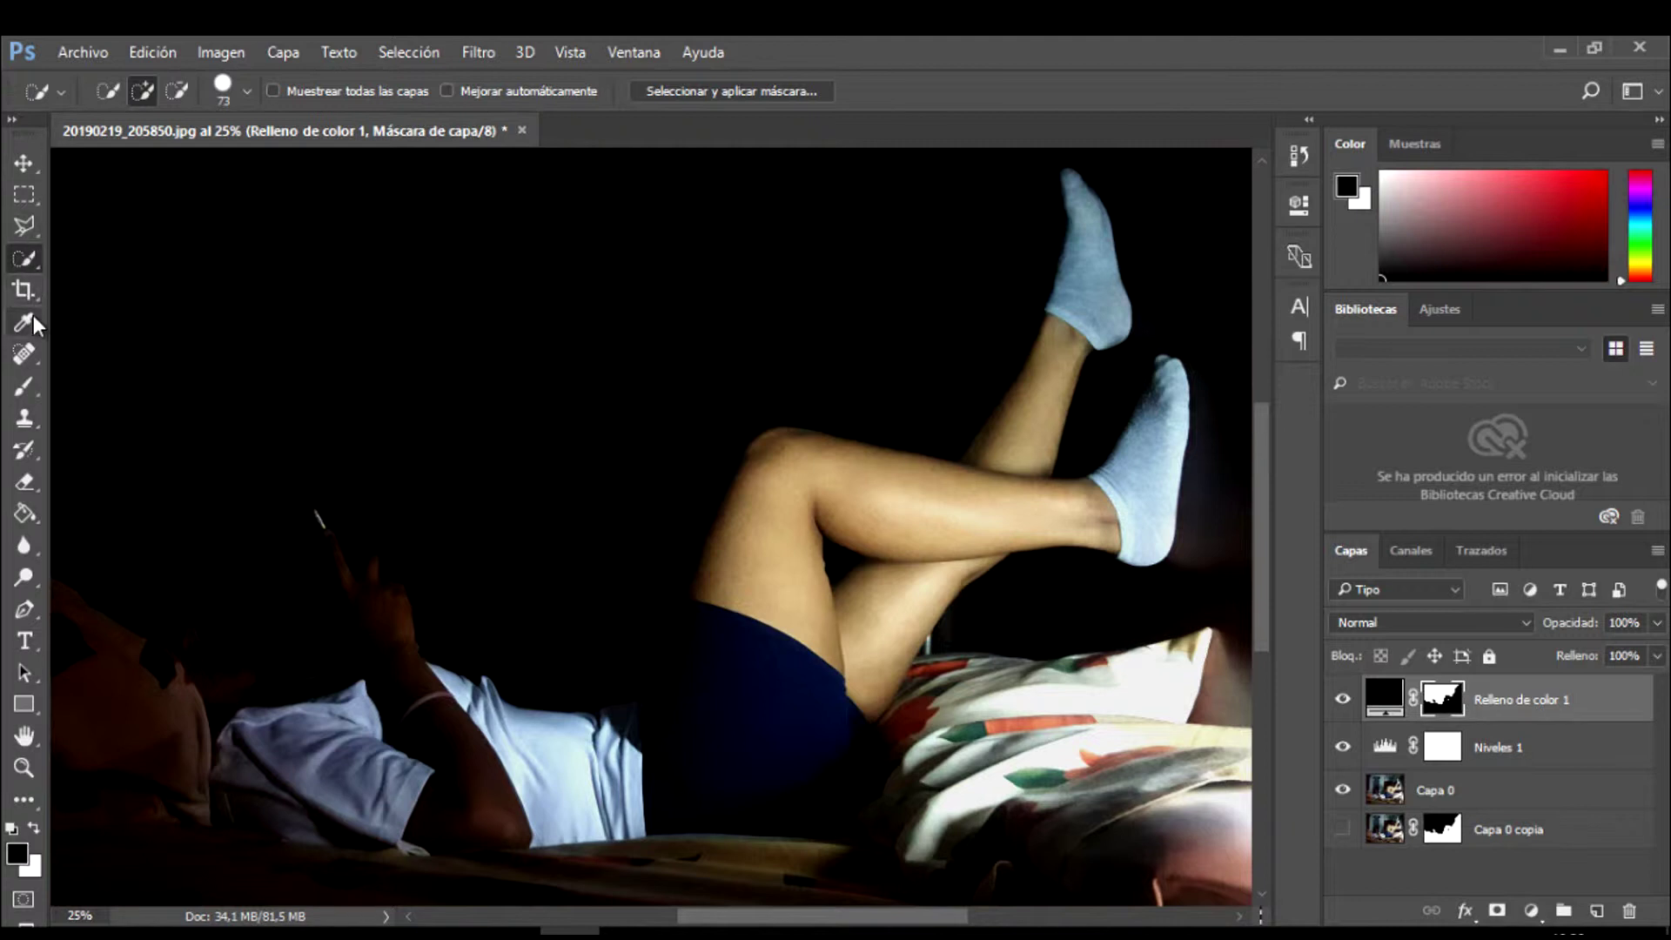
- Set up a soft, 0% hardness white Brush at 50% opacity
left_click(33, 389)
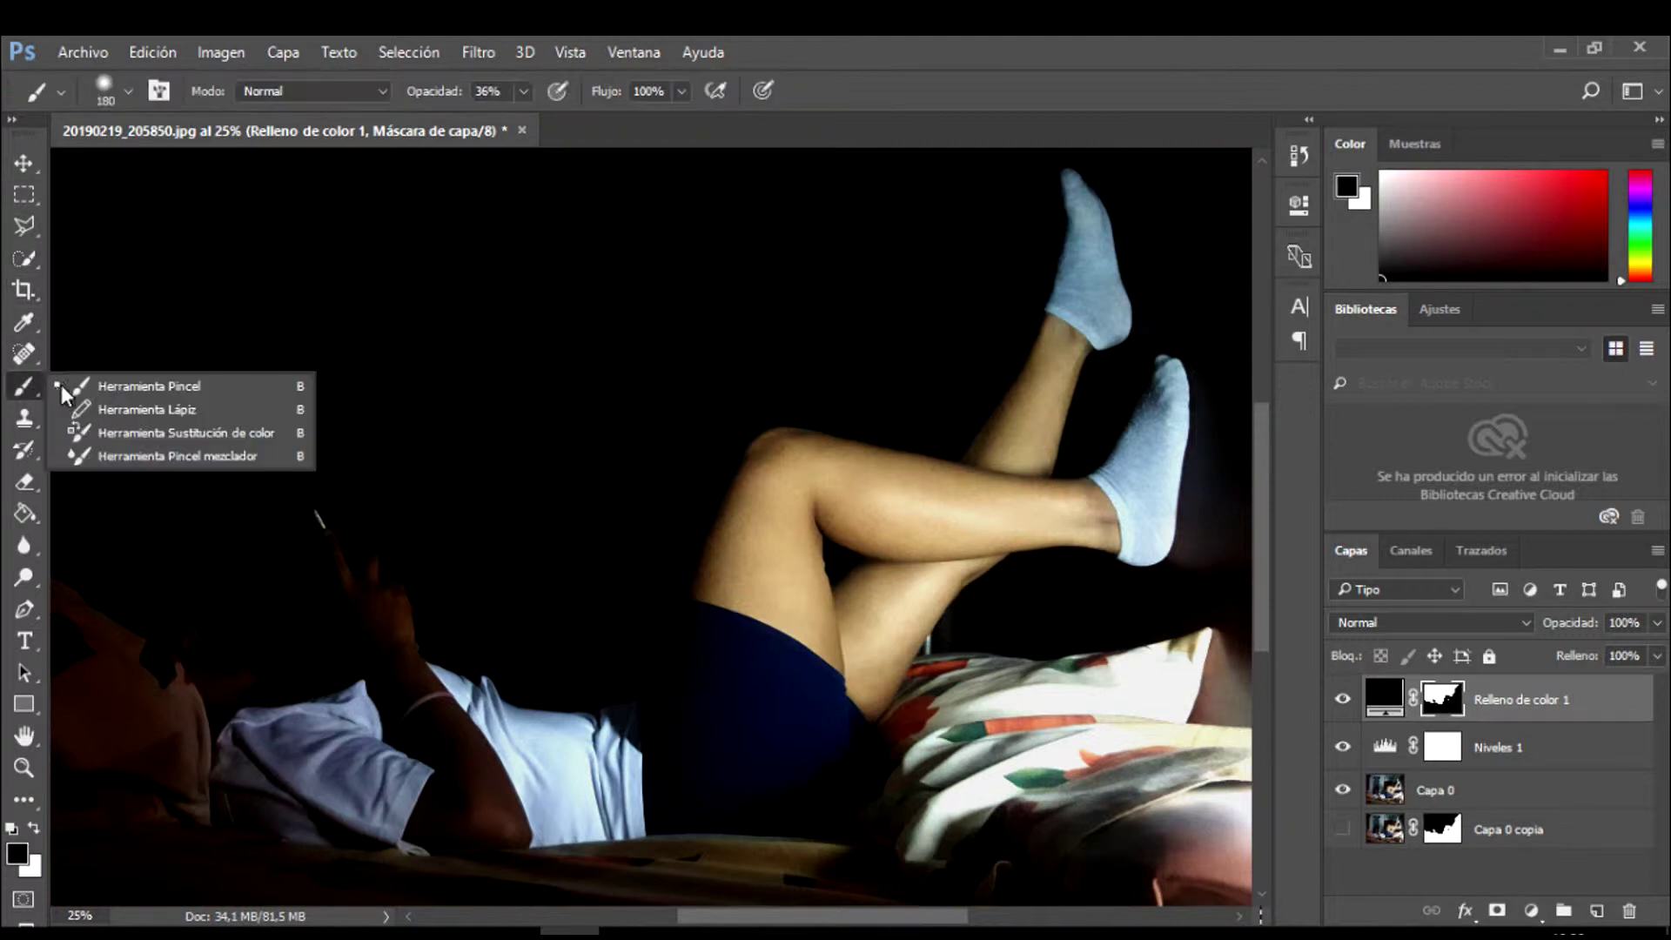
left_click(101, 385)
left_click(34, 828)
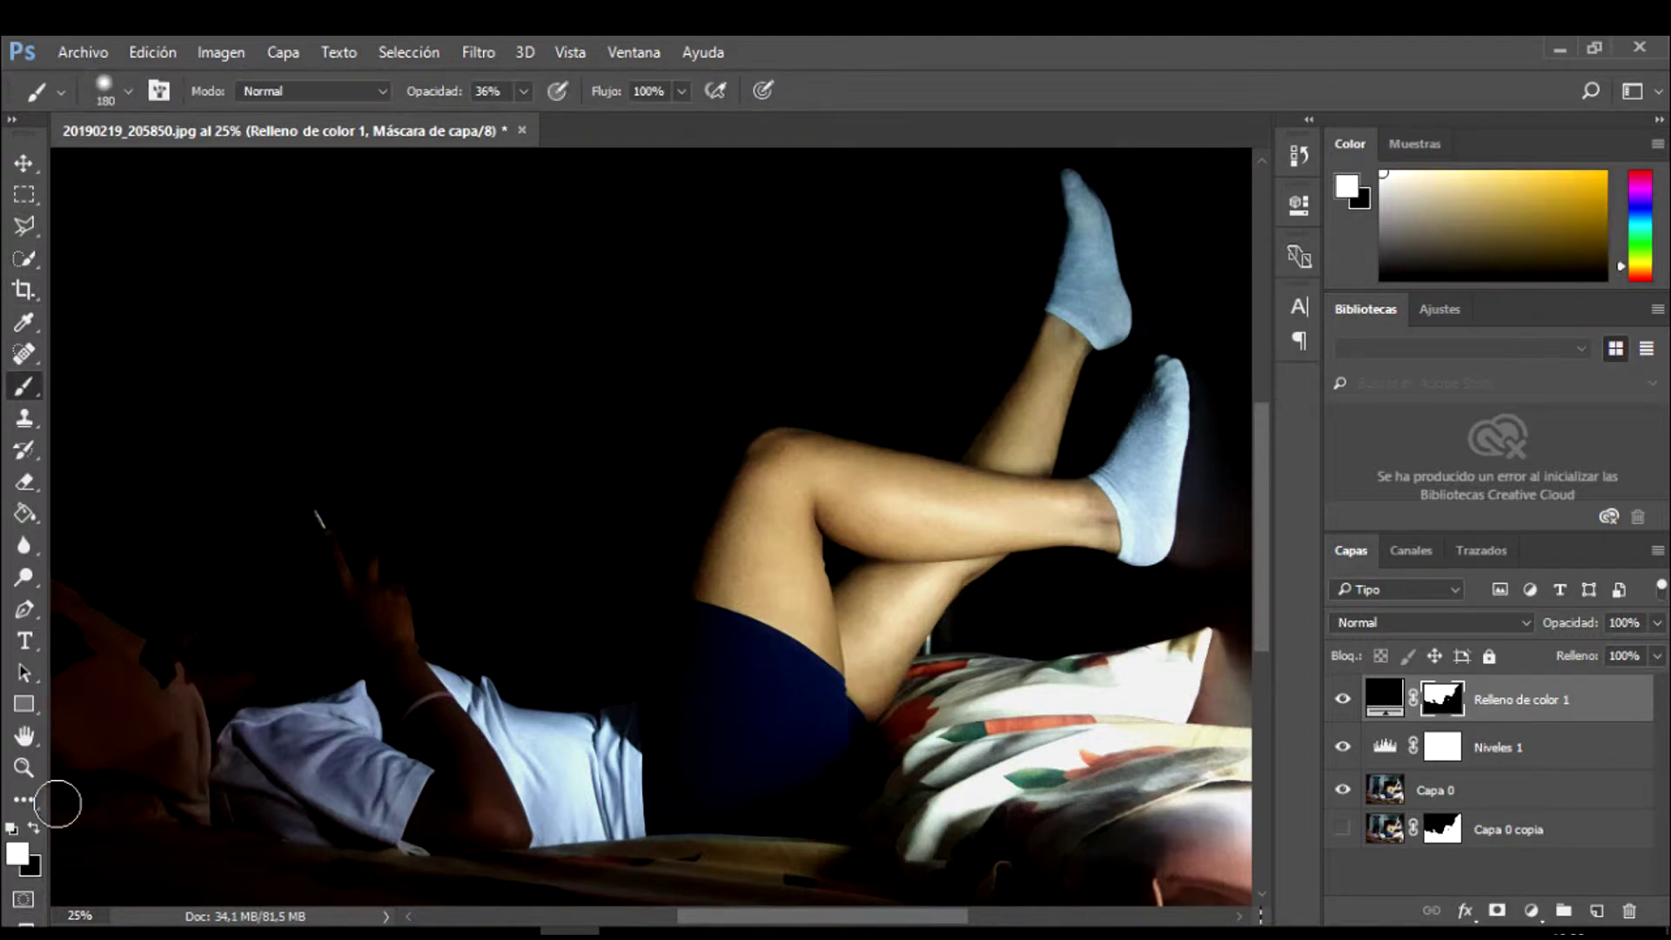
left_click(128, 87)
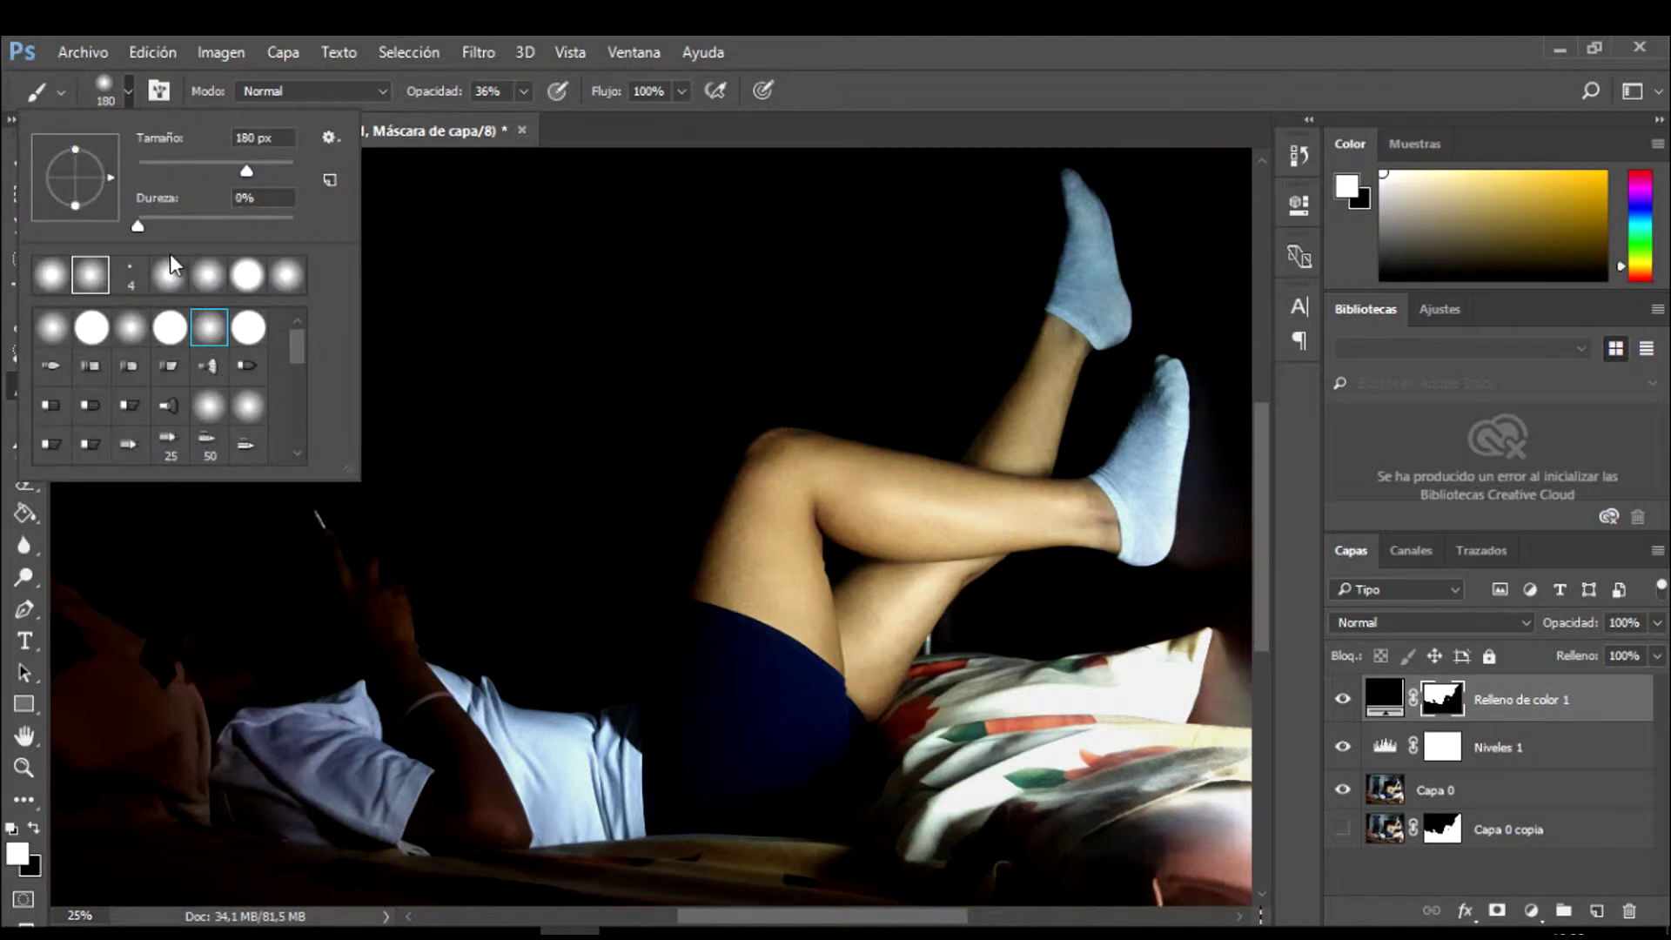
left_click(1026, 98)
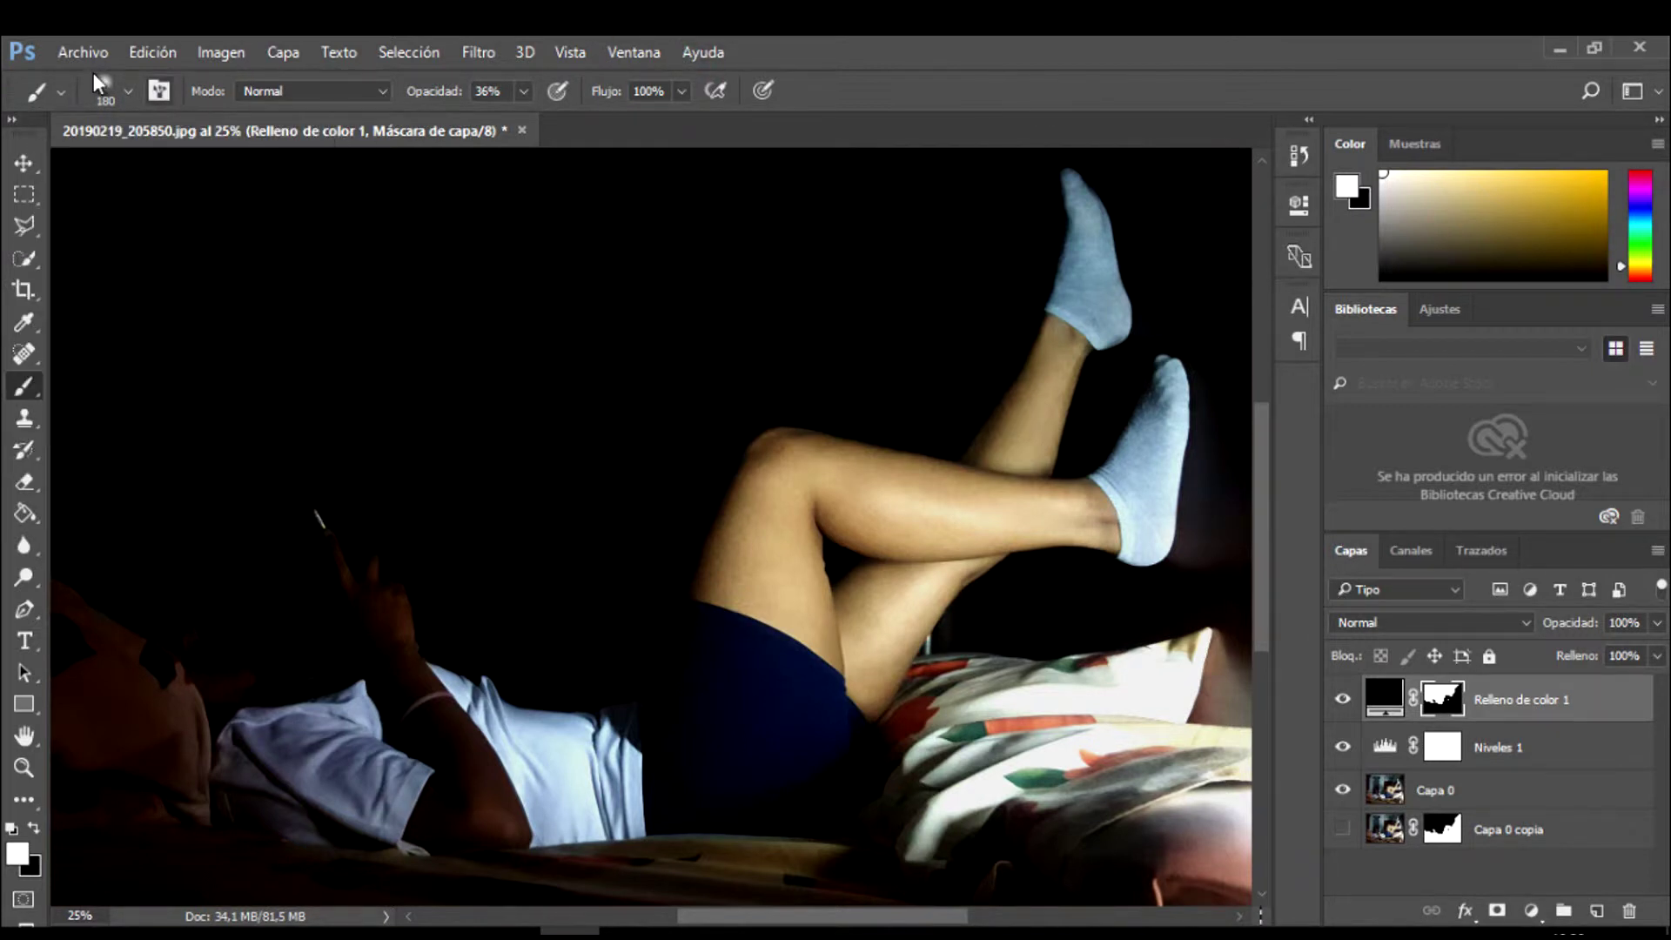
left_click(127, 87)
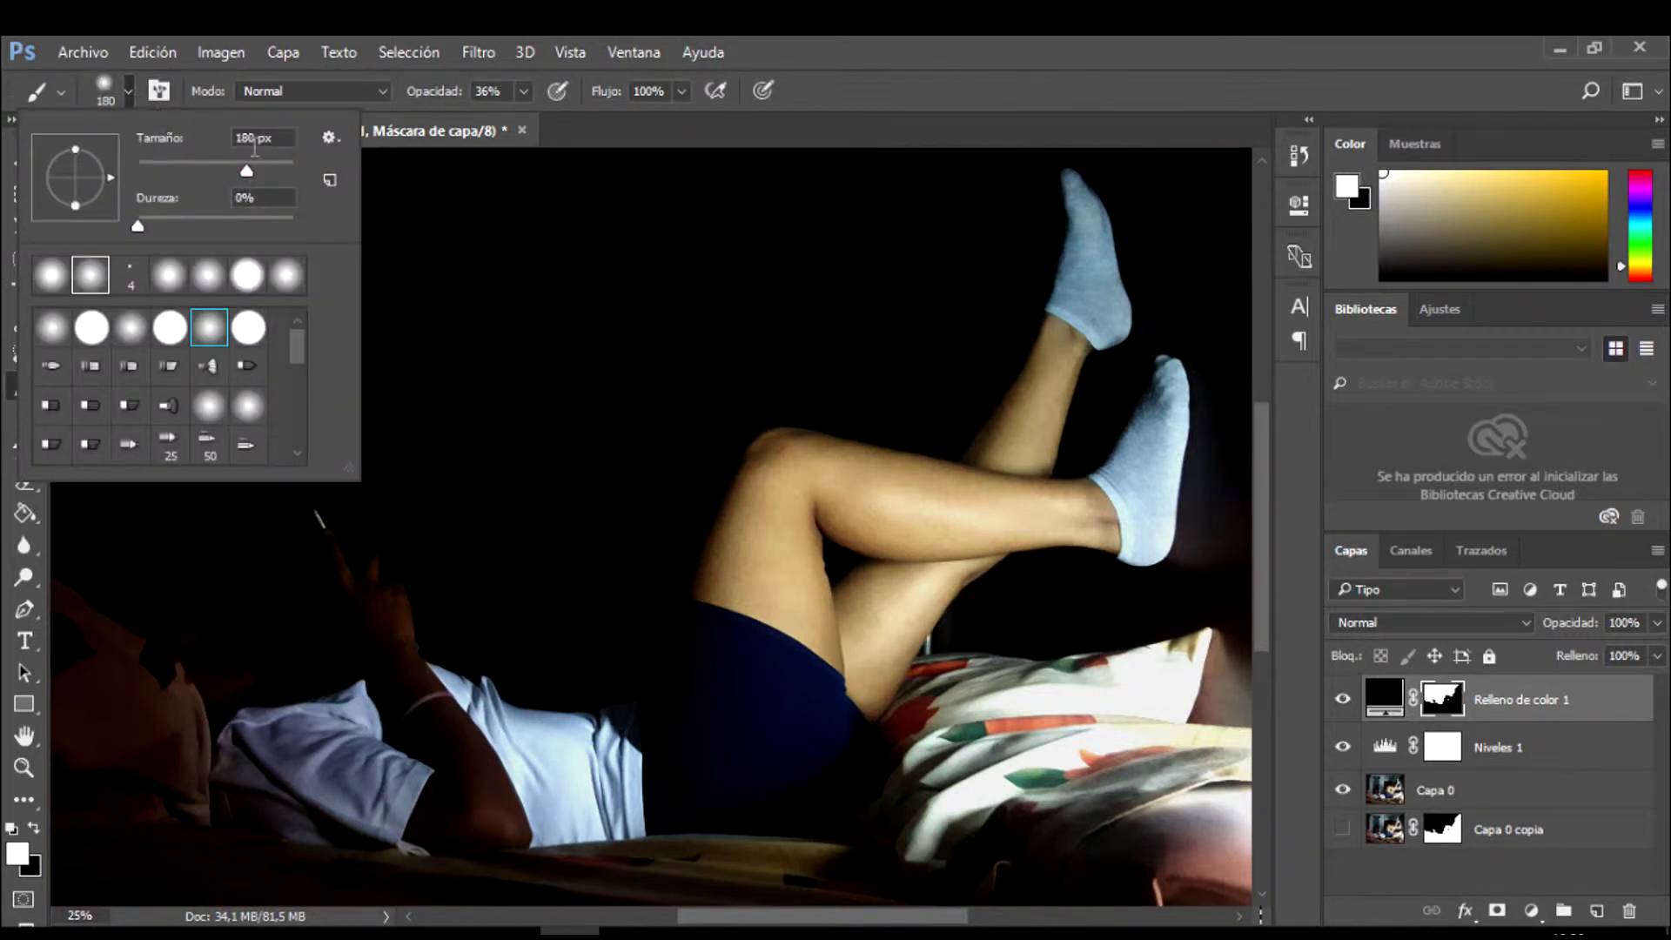
mouse_move(254, 144)
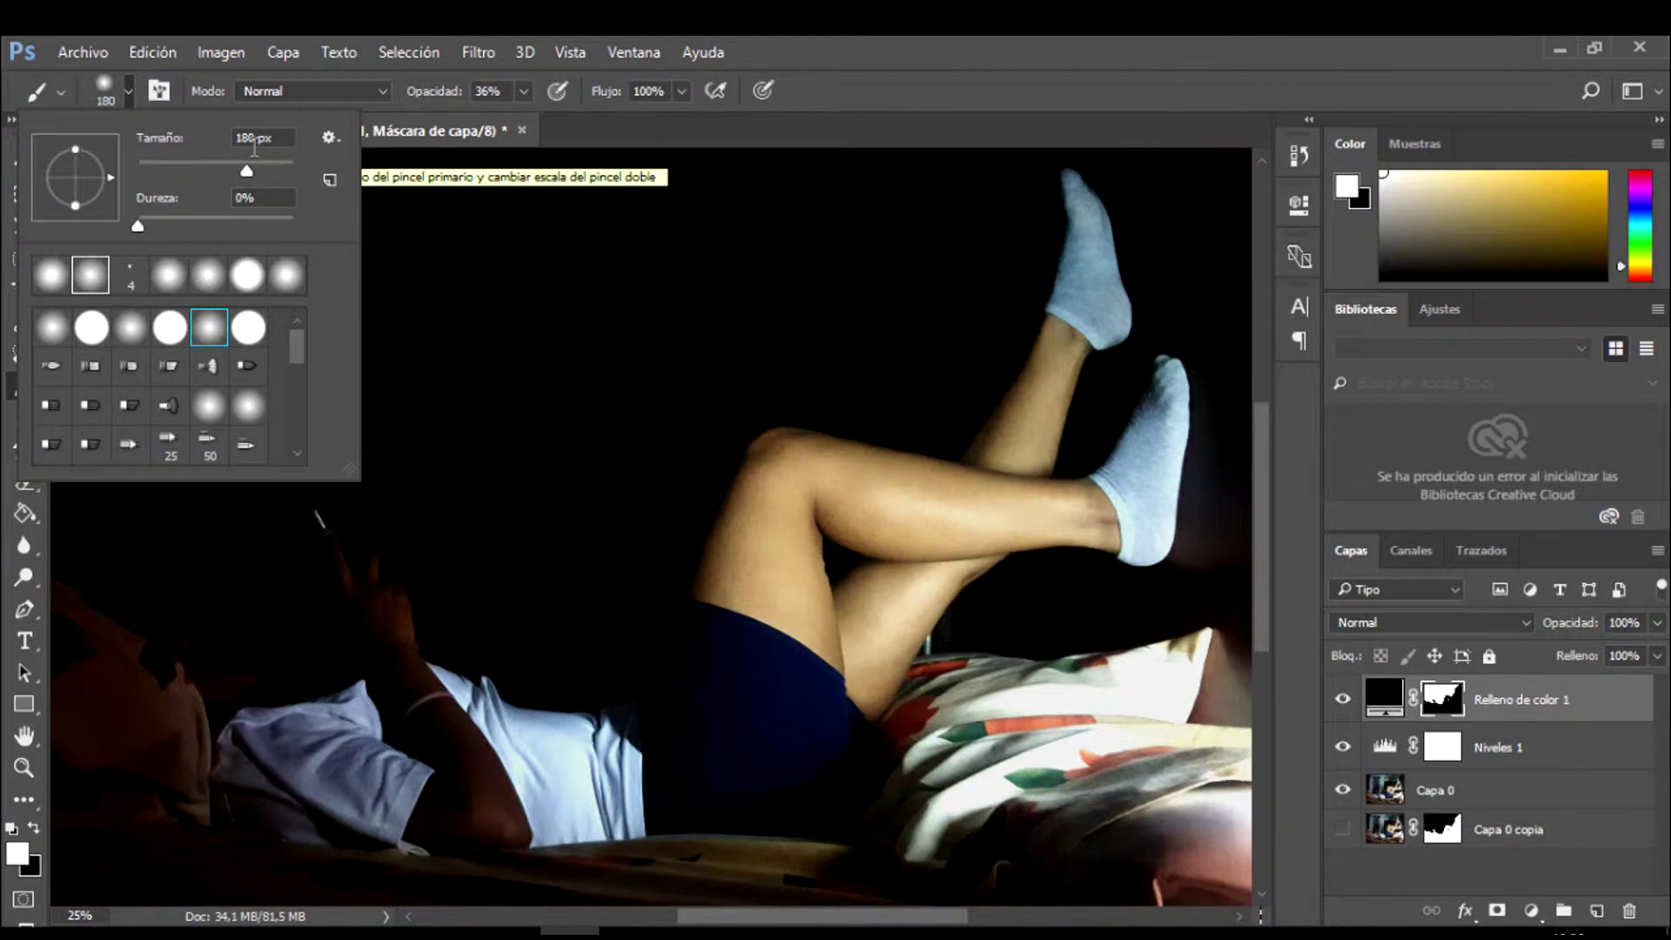
key("Escape")
key("5")
- Enlarge the brush to 354 px and beyond
scroll(903, 504, "up", 2)
scroll(902, 504, "up", 1)
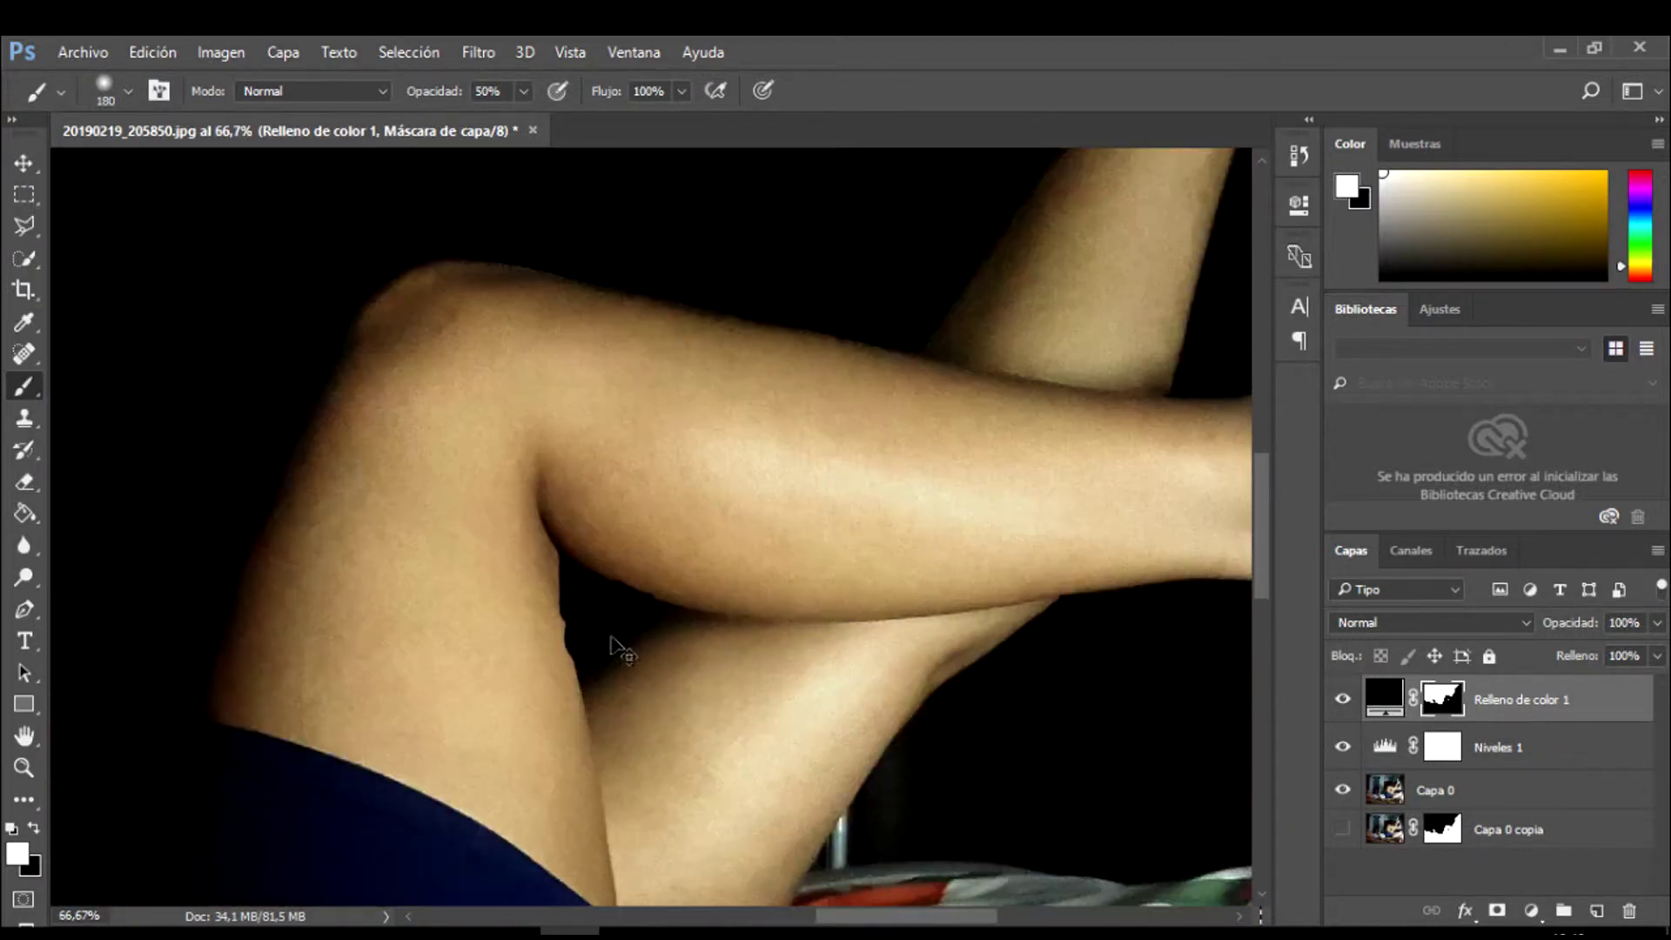
scroll(616, 634, "up", 1)
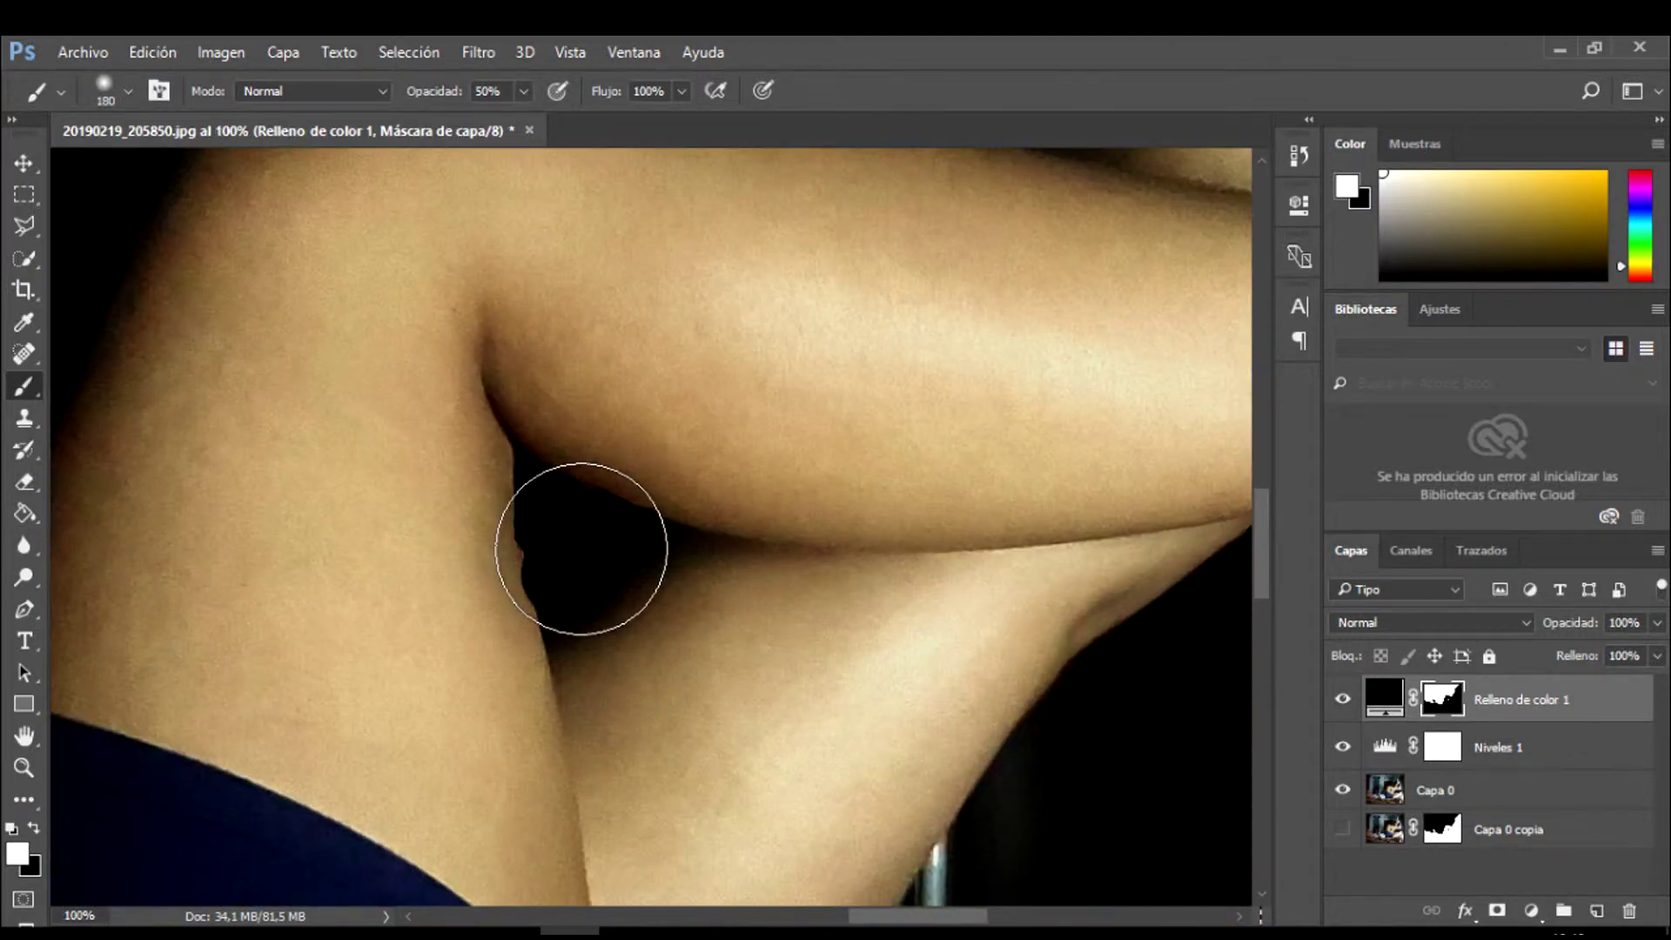
scroll(670, 614, "down", 3)
scroll(673, 615, "down", 1)
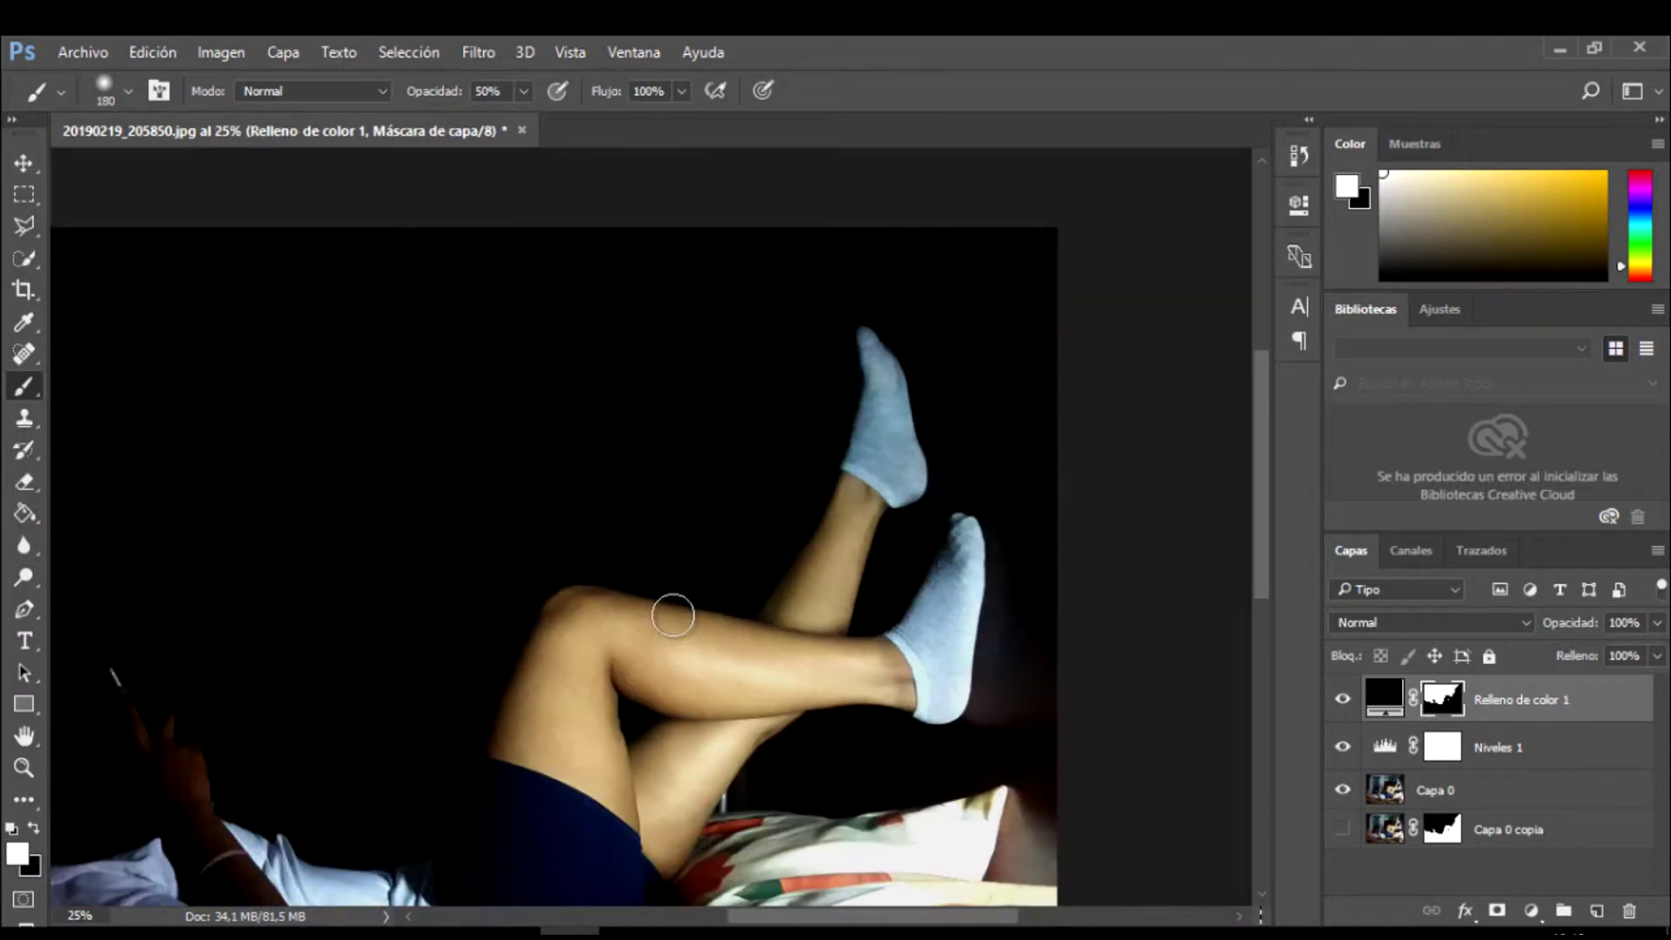
left_click(128, 91)
left_click(840, 310)
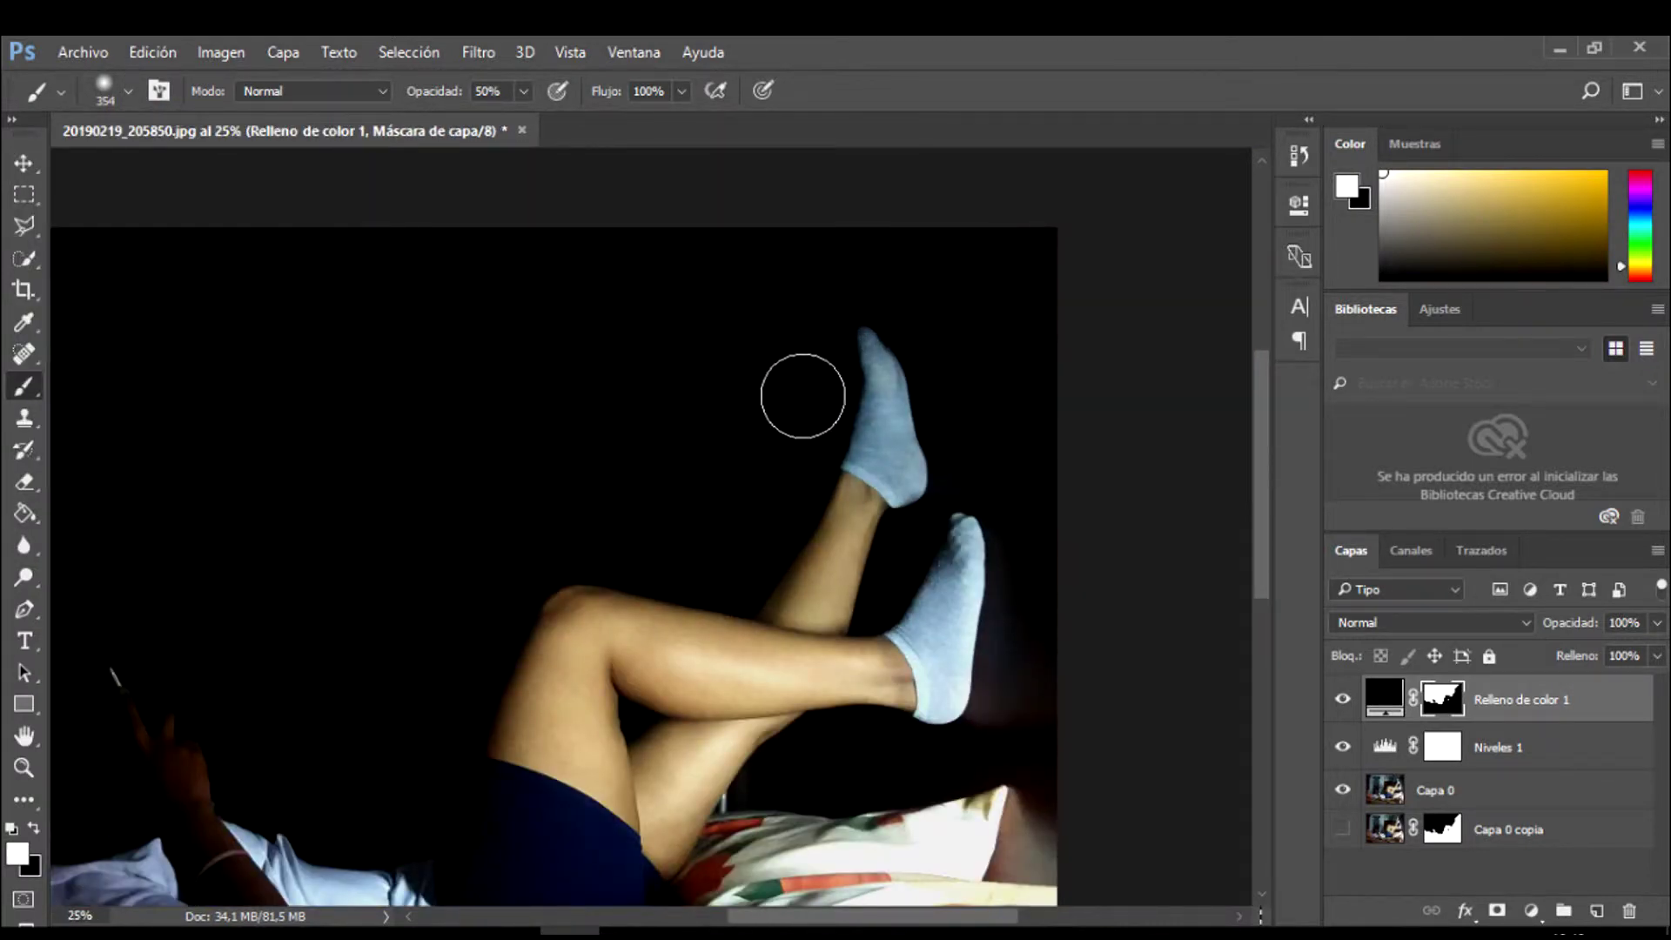
left_click(128, 90)
left_click(280, 178)
left_click(701, 424)
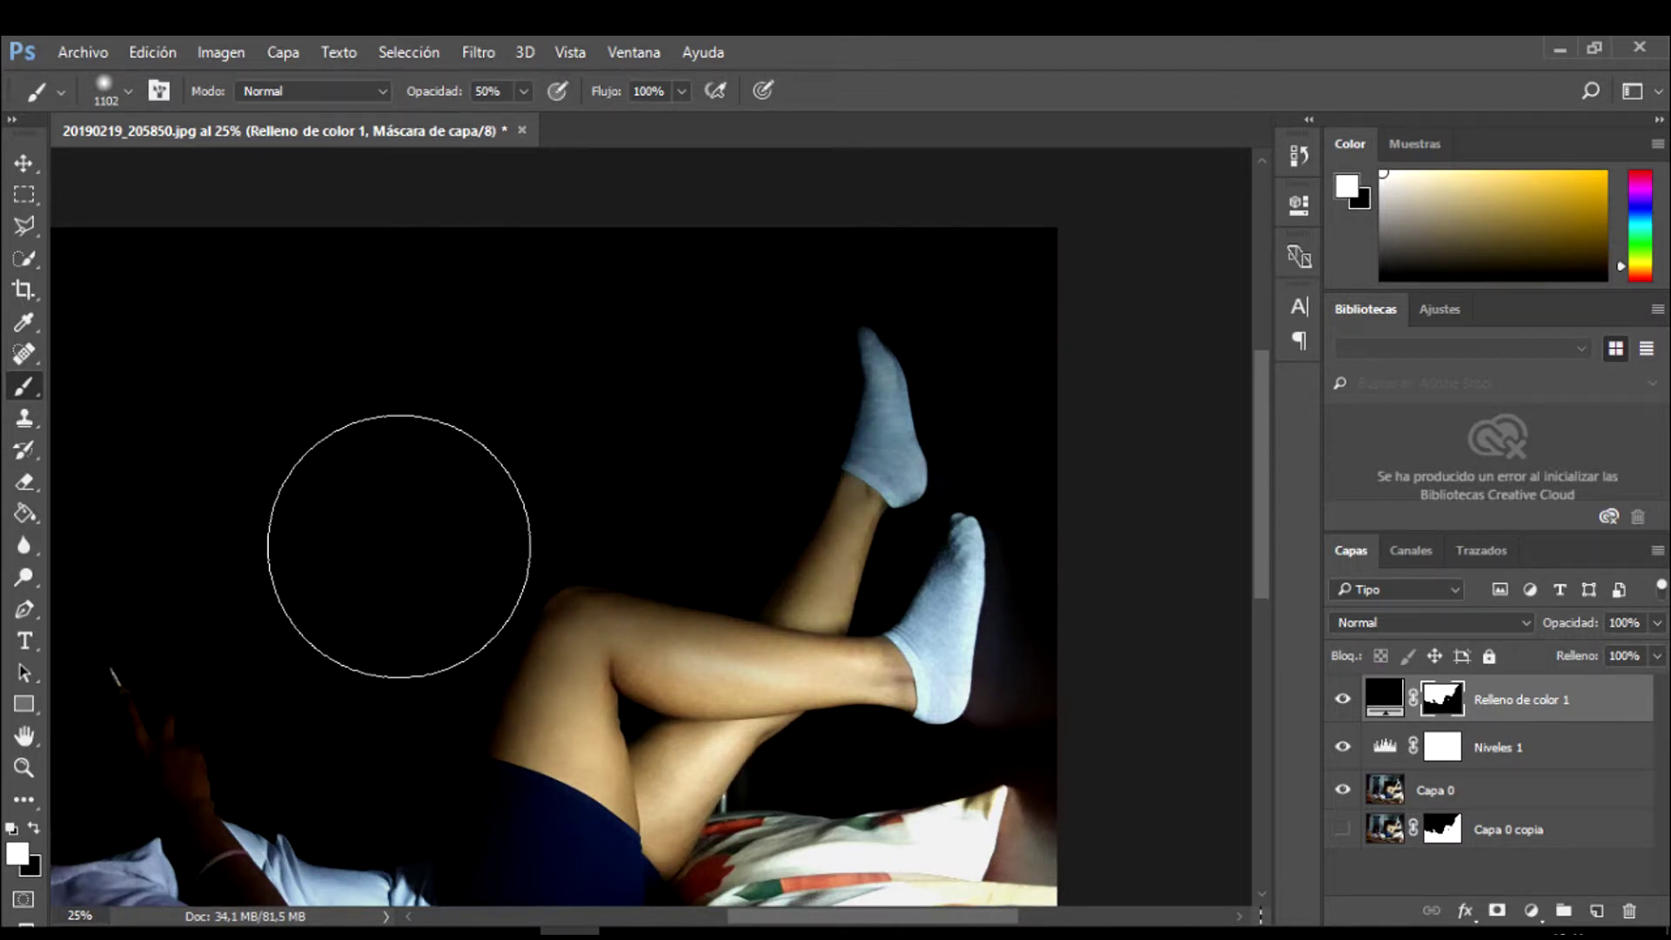
- Zoom out to the whole image and reduce the brush to 149 px
key("ctrl+minus")
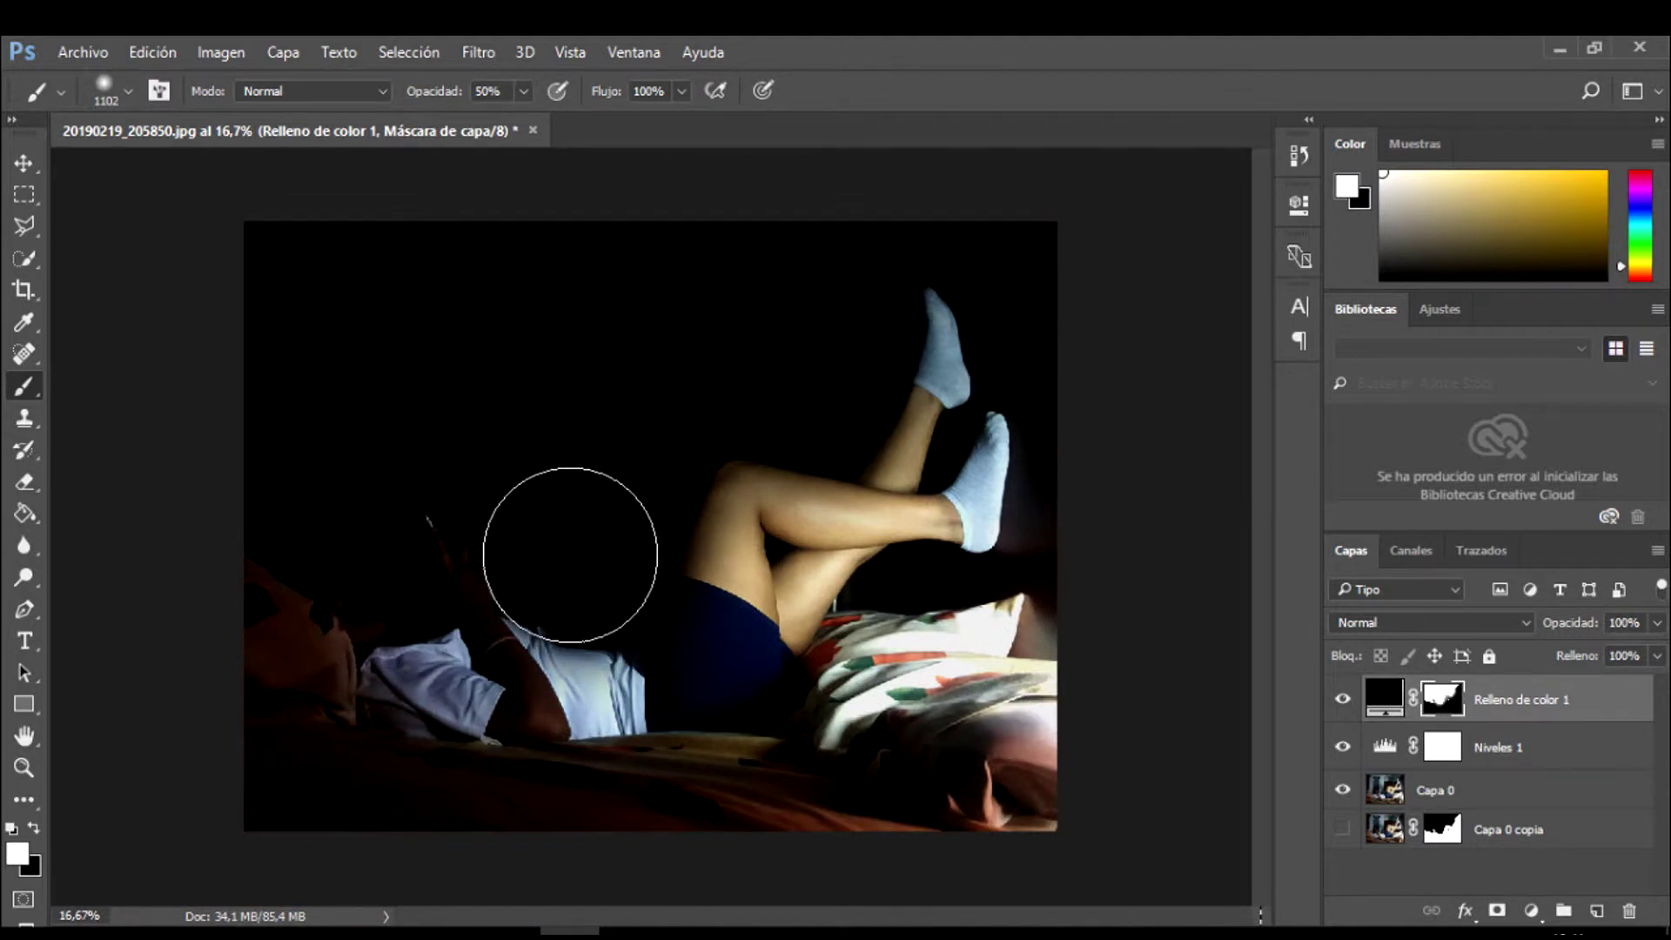
scroll(454, 578, "up", 4)
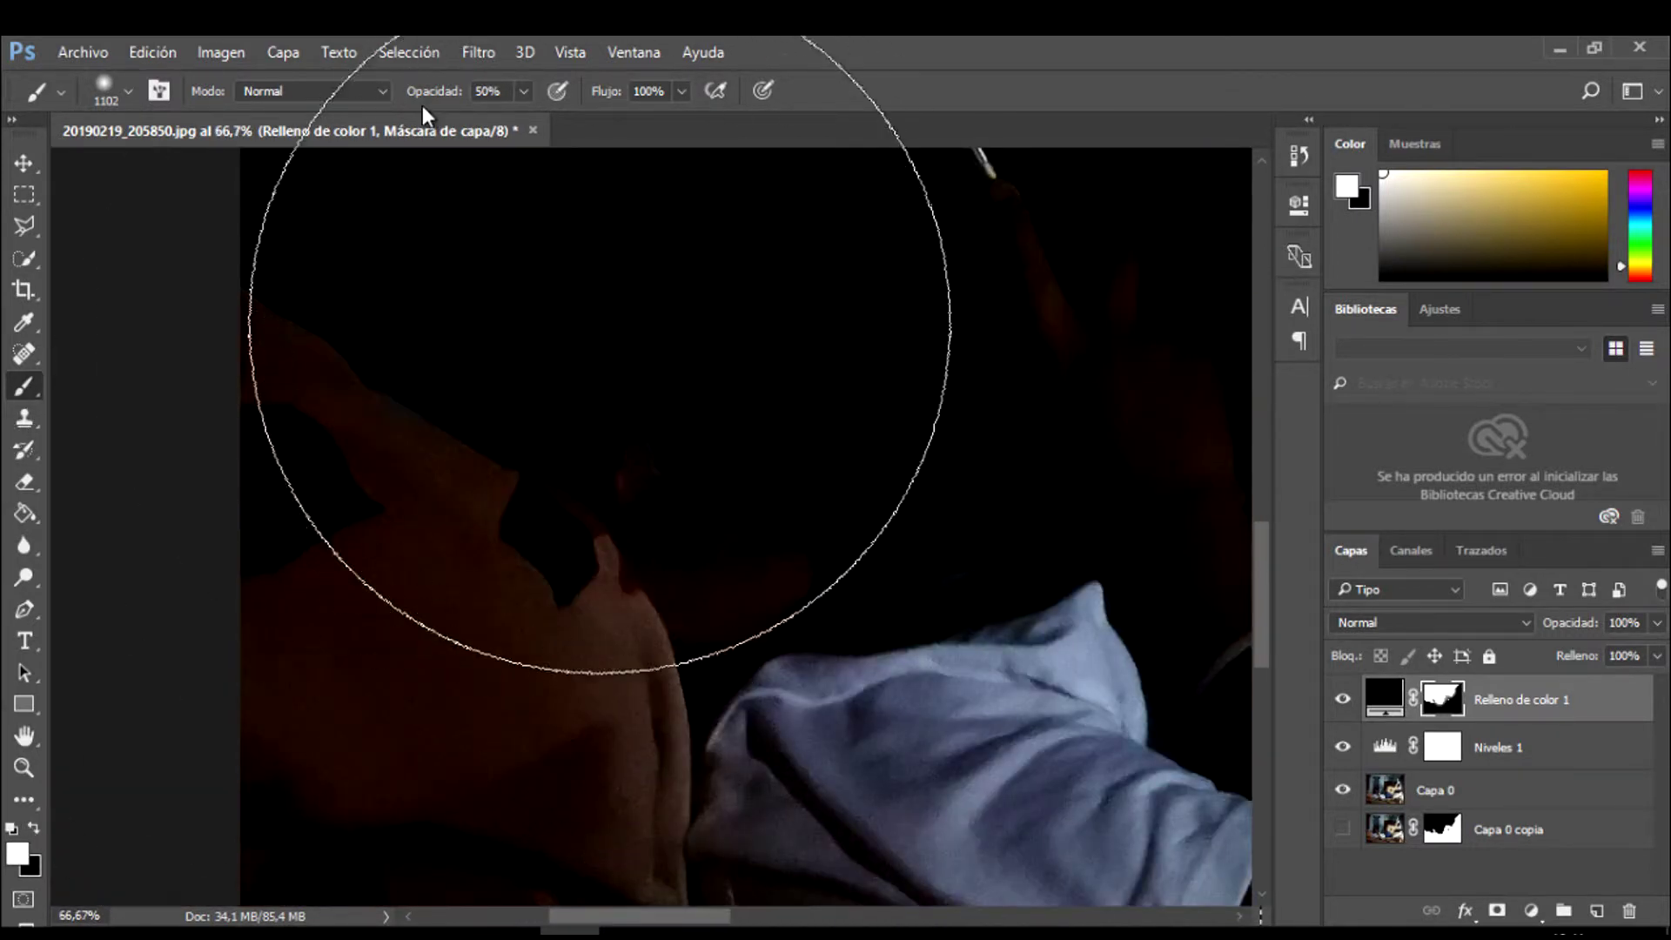
left_click(128, 91)
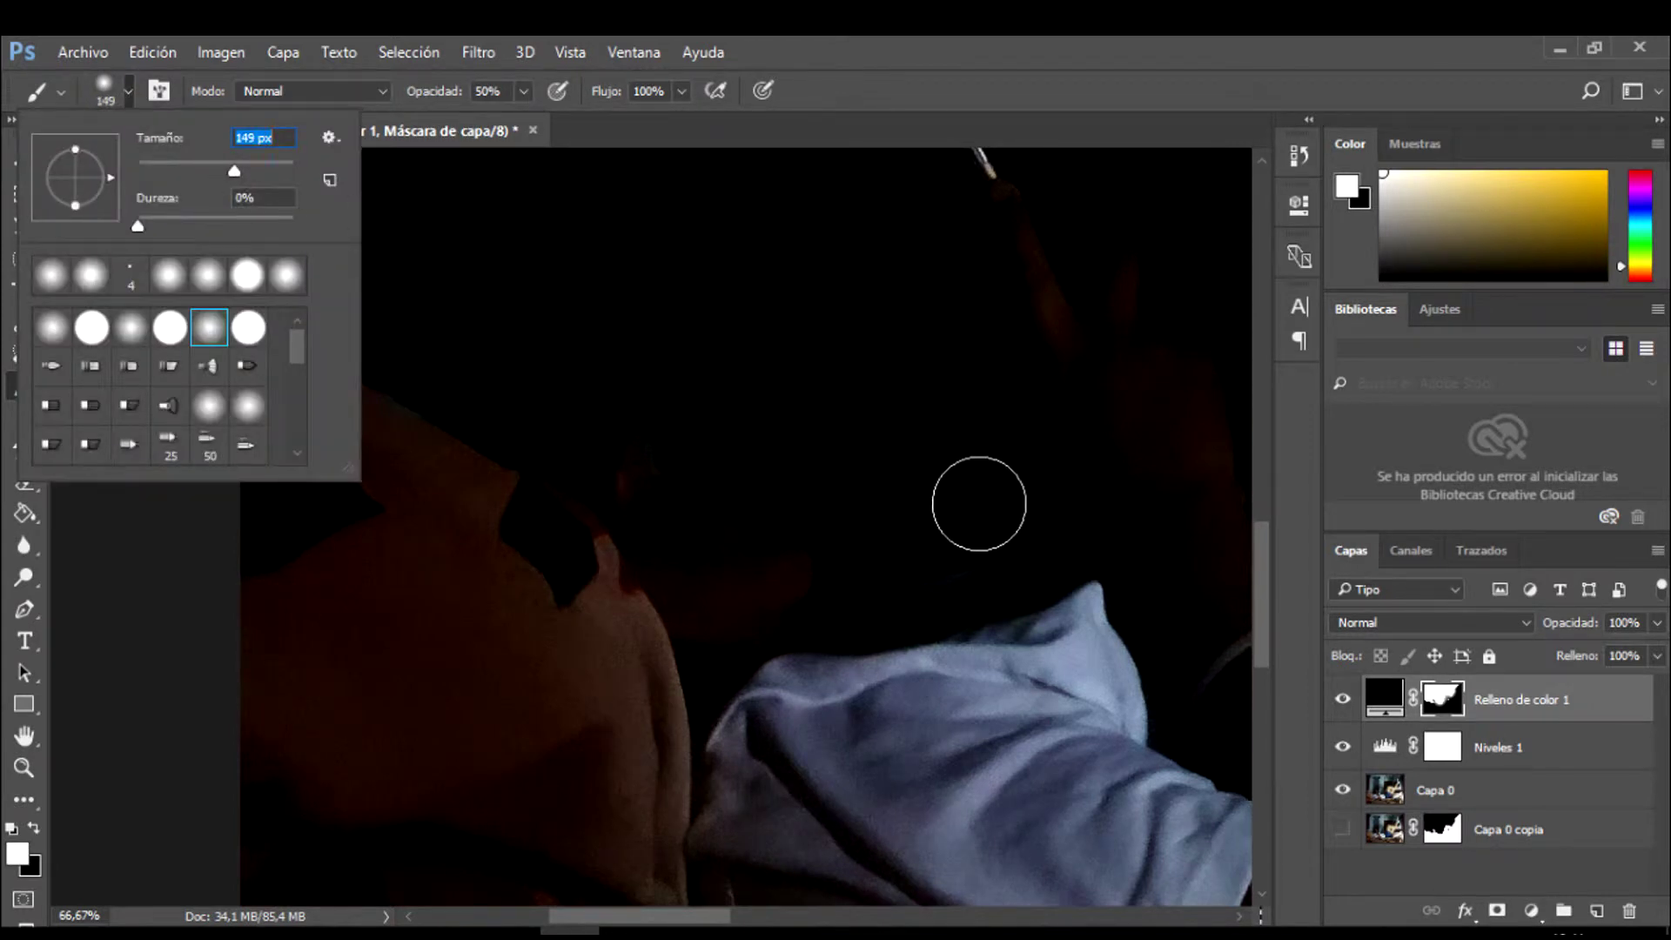
key("Return")
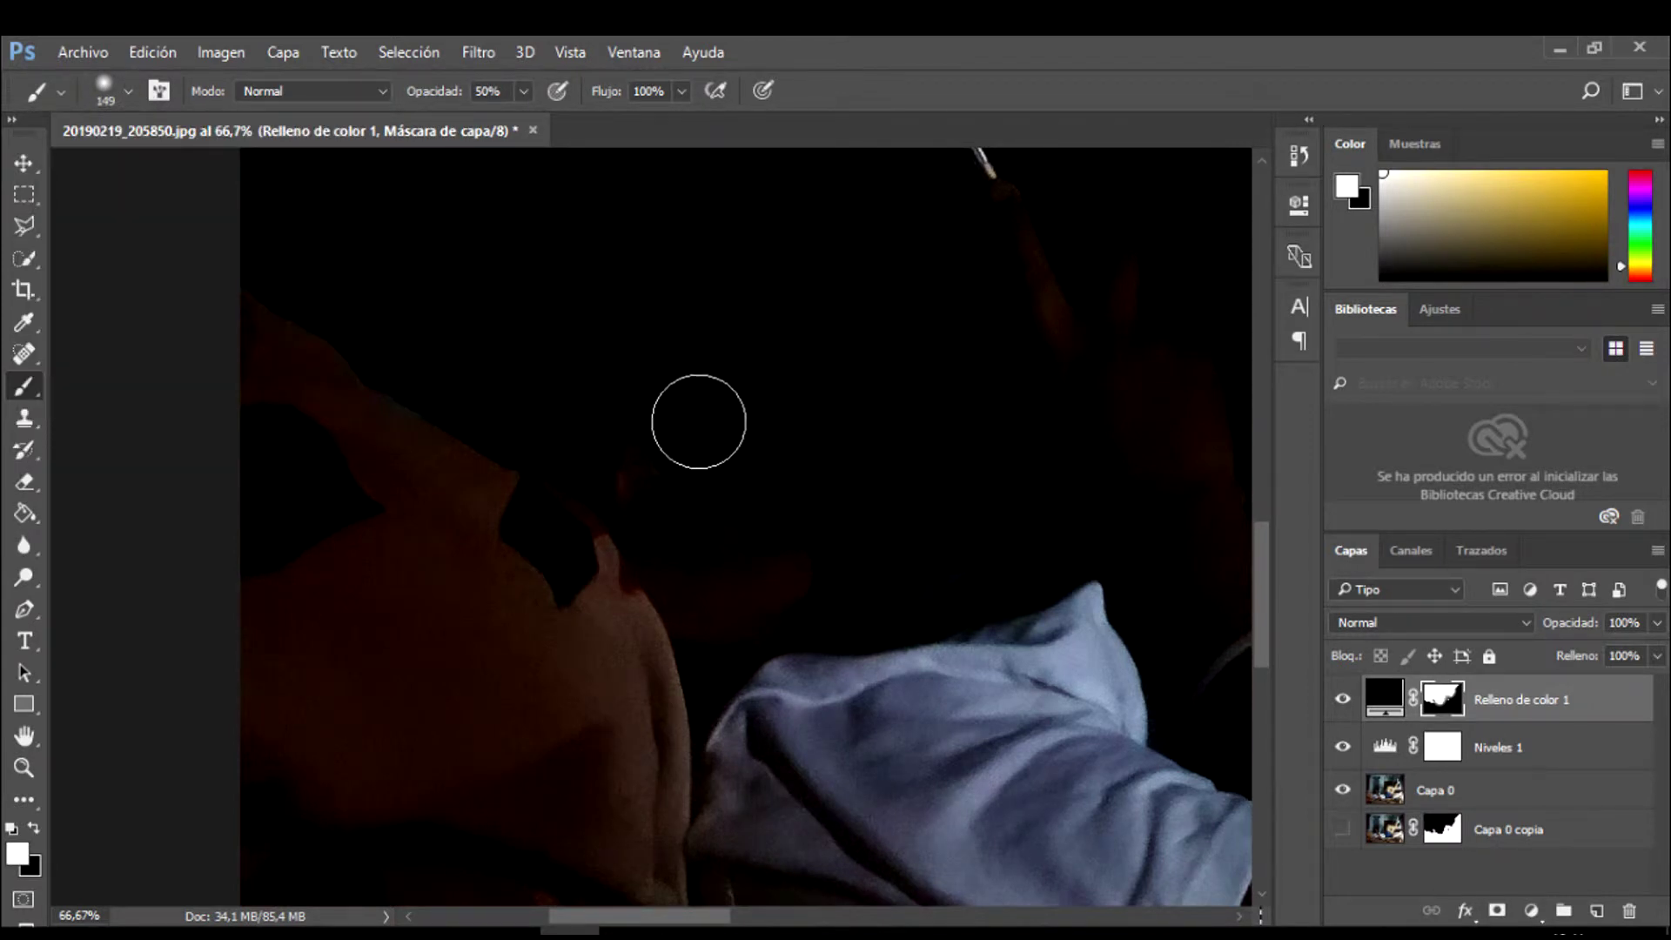
key("ctrl+minus")
key("ctrl+minus")
key("ctrl+minus")
key("ctrl+minus")
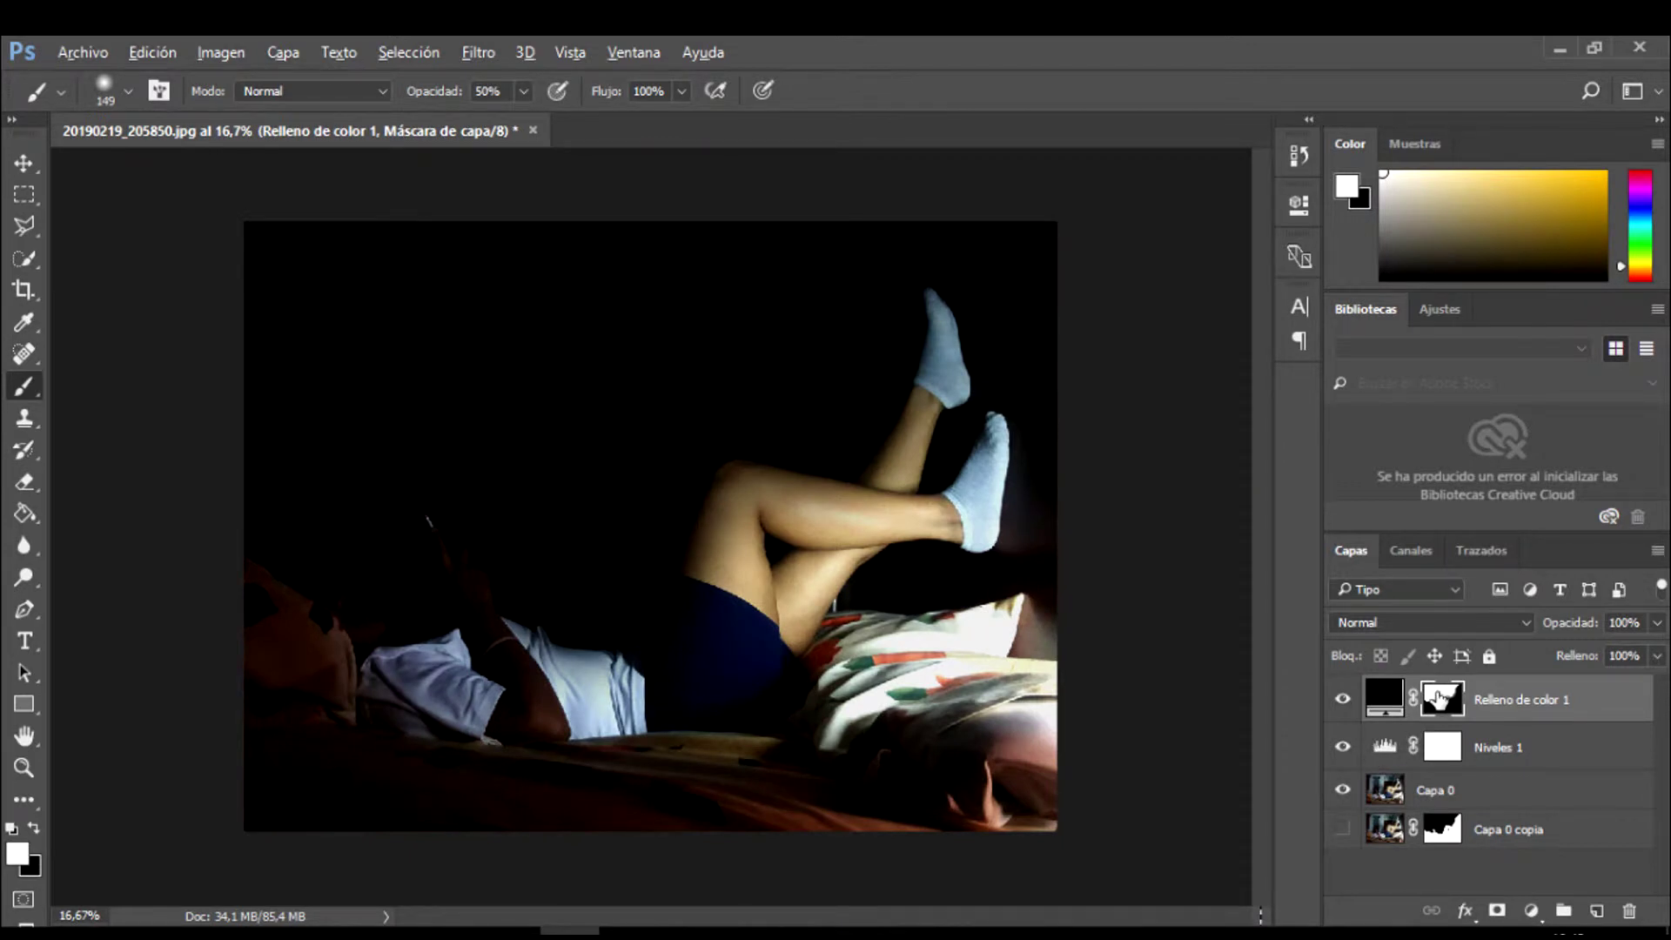
- Show the fill layer's mask alone, zoom in, and paint white along the leg edge
left_click(1441, 696, "alt")
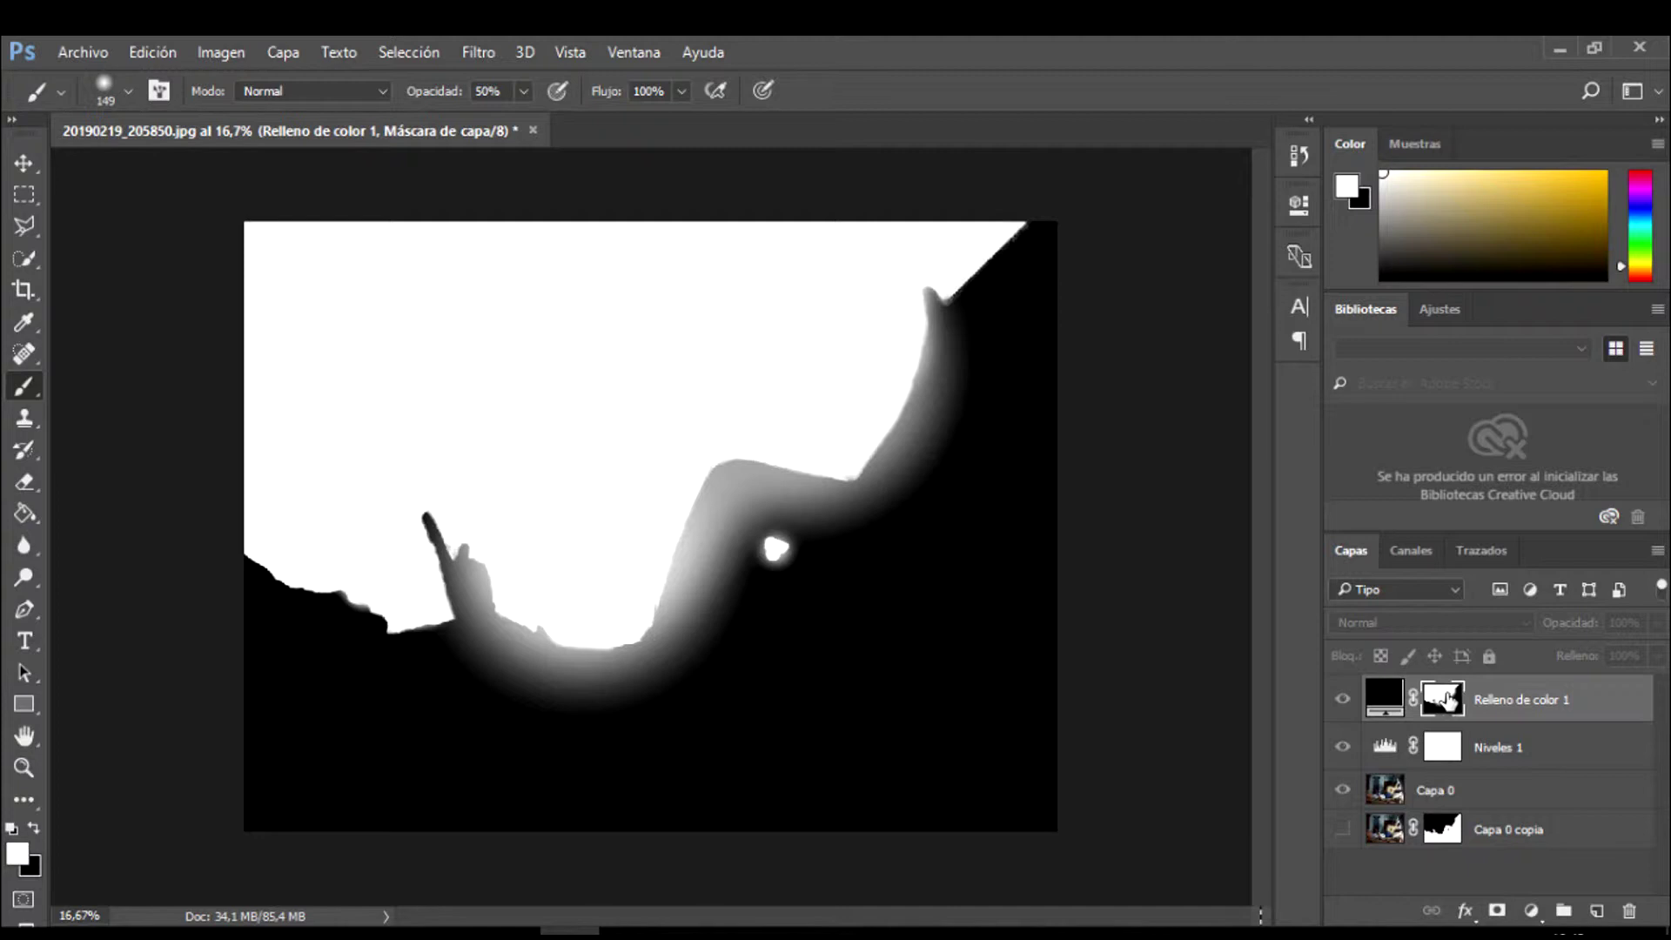
key("ctrl+plus")
key("x")
left_click(35, 830)
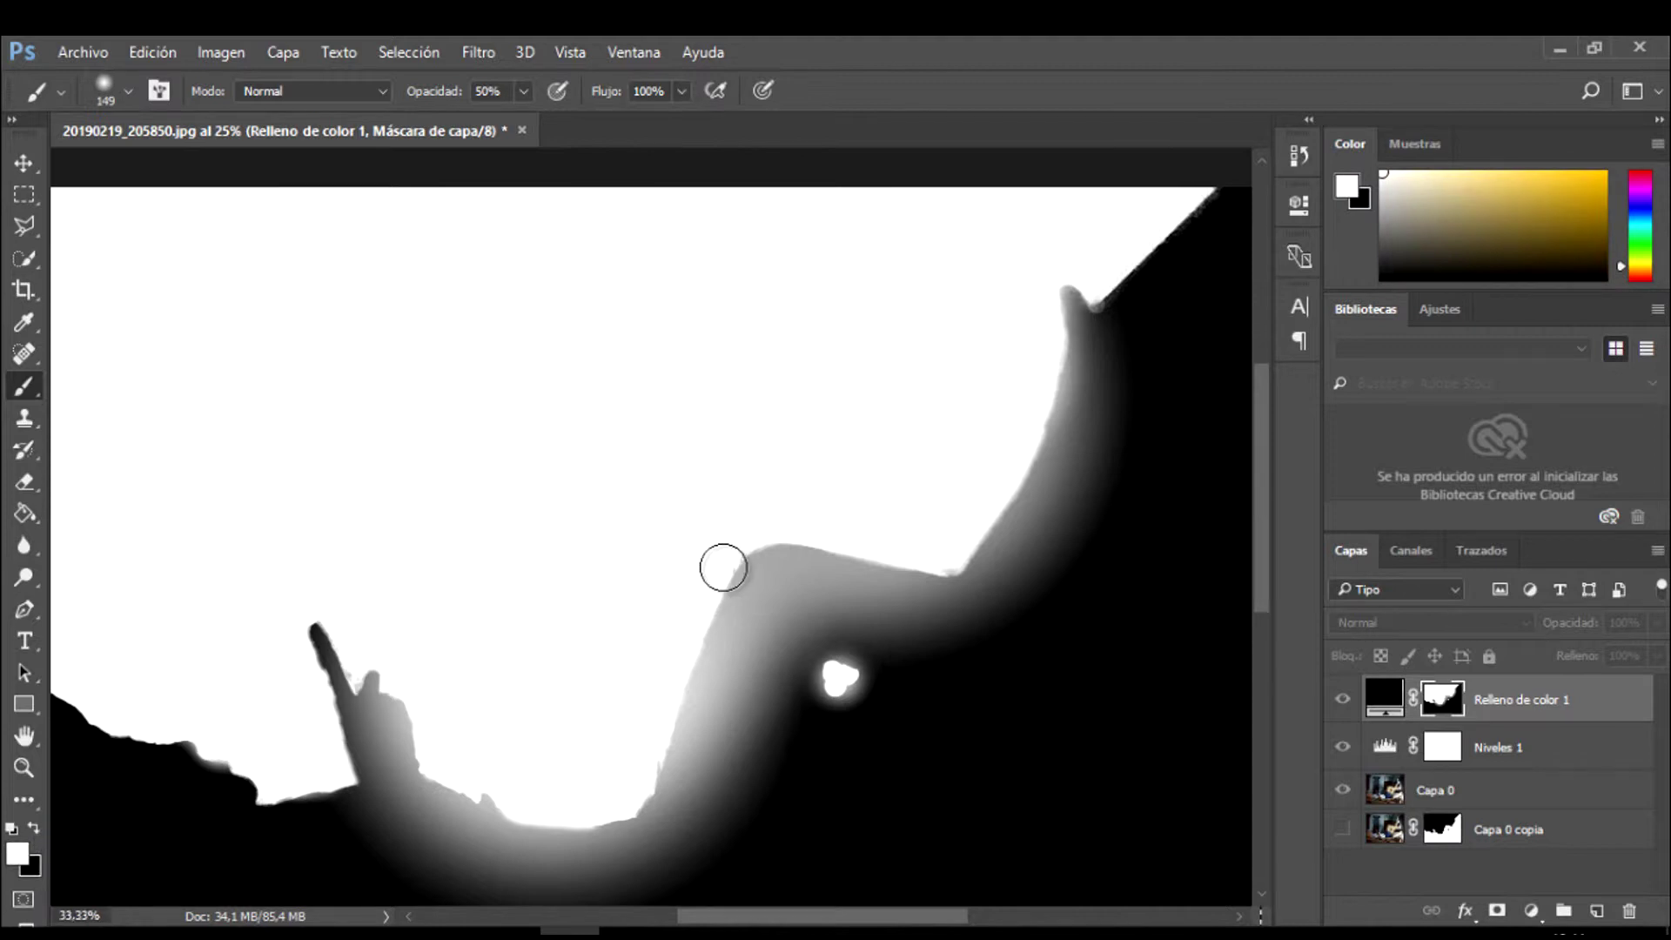
key("ctrl+plus")
scroll(723, 568, "down", 5)
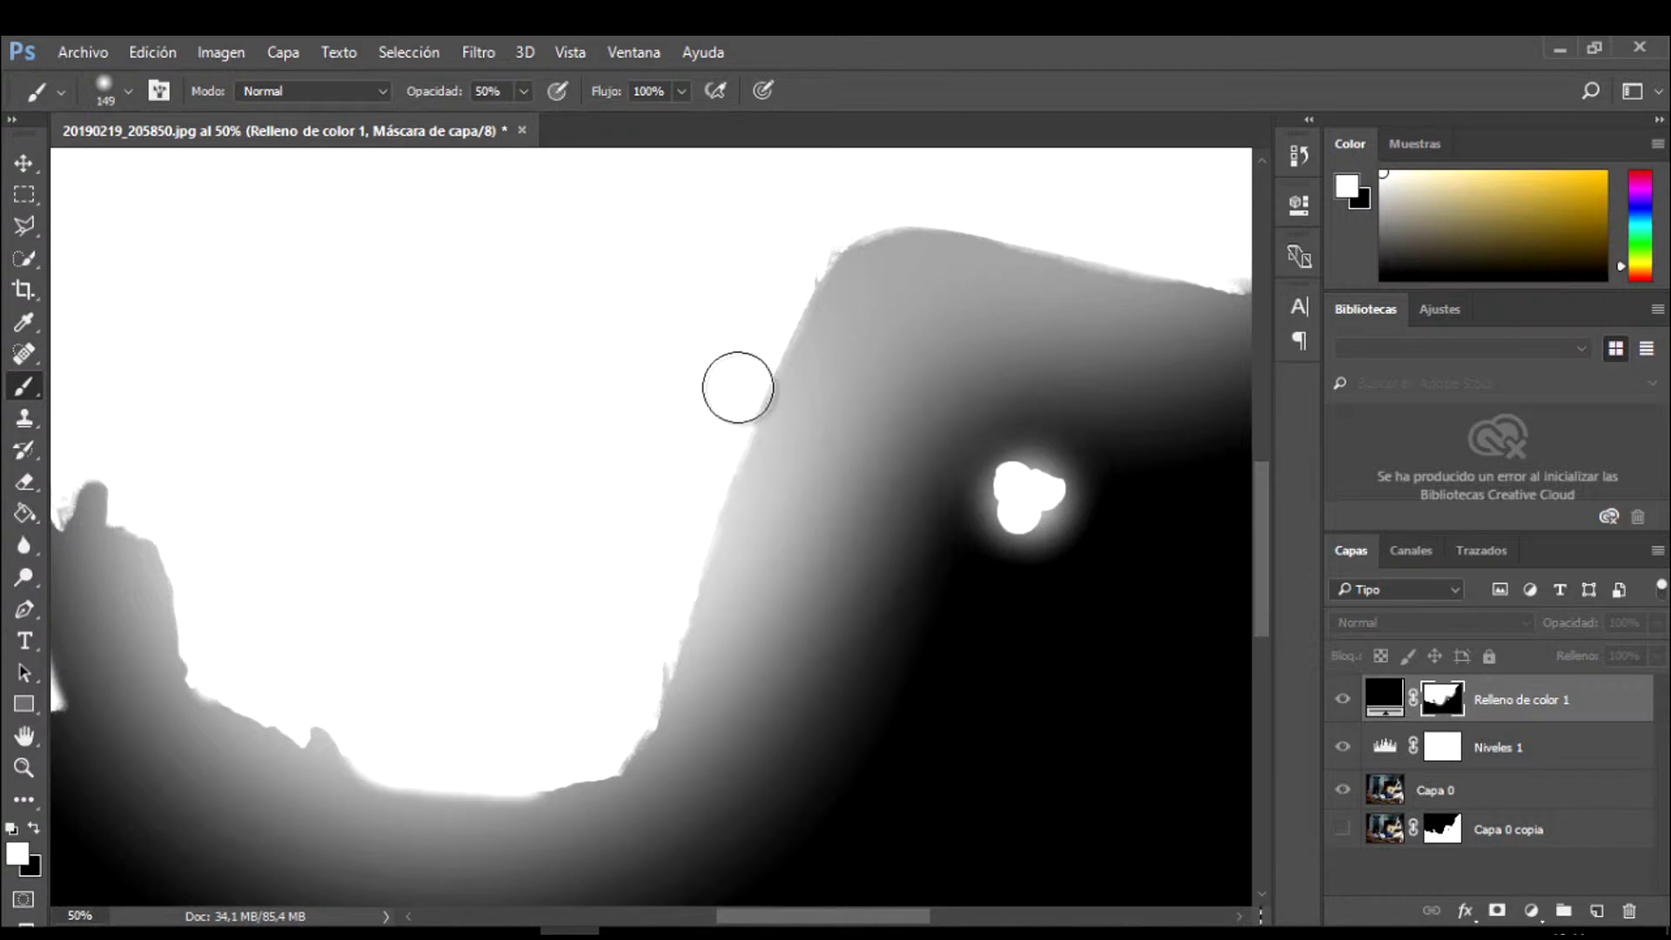
mouse_move(760, 348)
left_mouse_down()
mouse_move(705, 459)
mouse_move(746, 358)
left_mouse_up()
- Whiten the mask edge near the knee, then at 100% paint edges with a 58 px brush
left_click(129, 90)
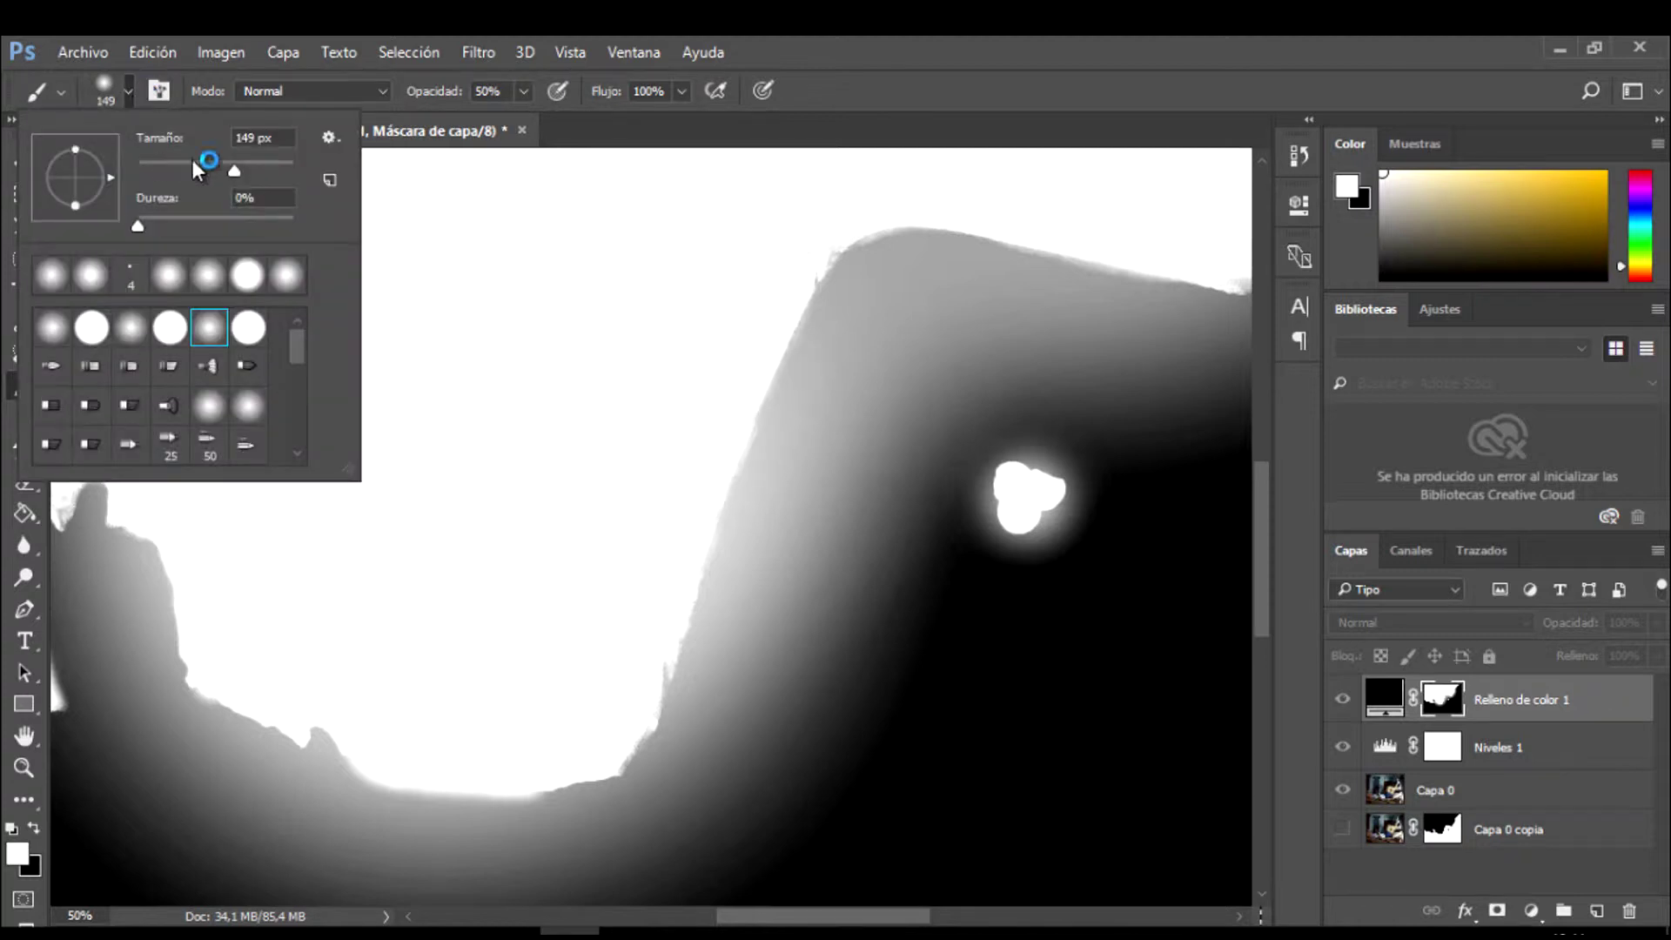
left_click_drag(780, 252, 811, 259)
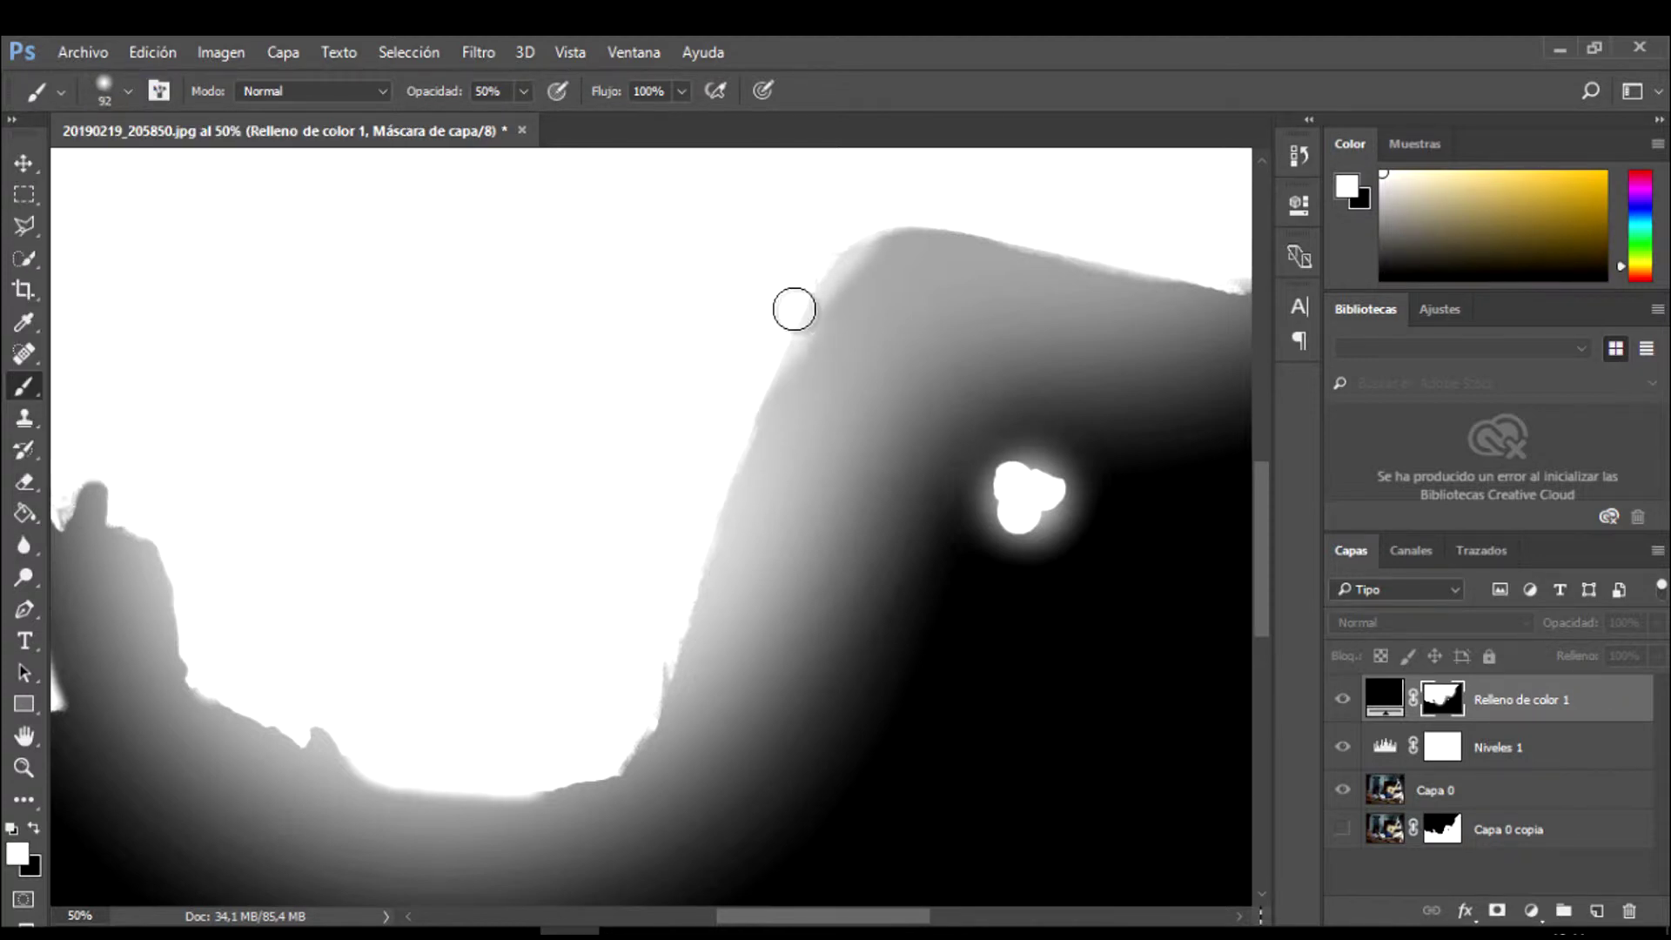
left_click(129, 91)
key("Return")
key("ctrl+1")
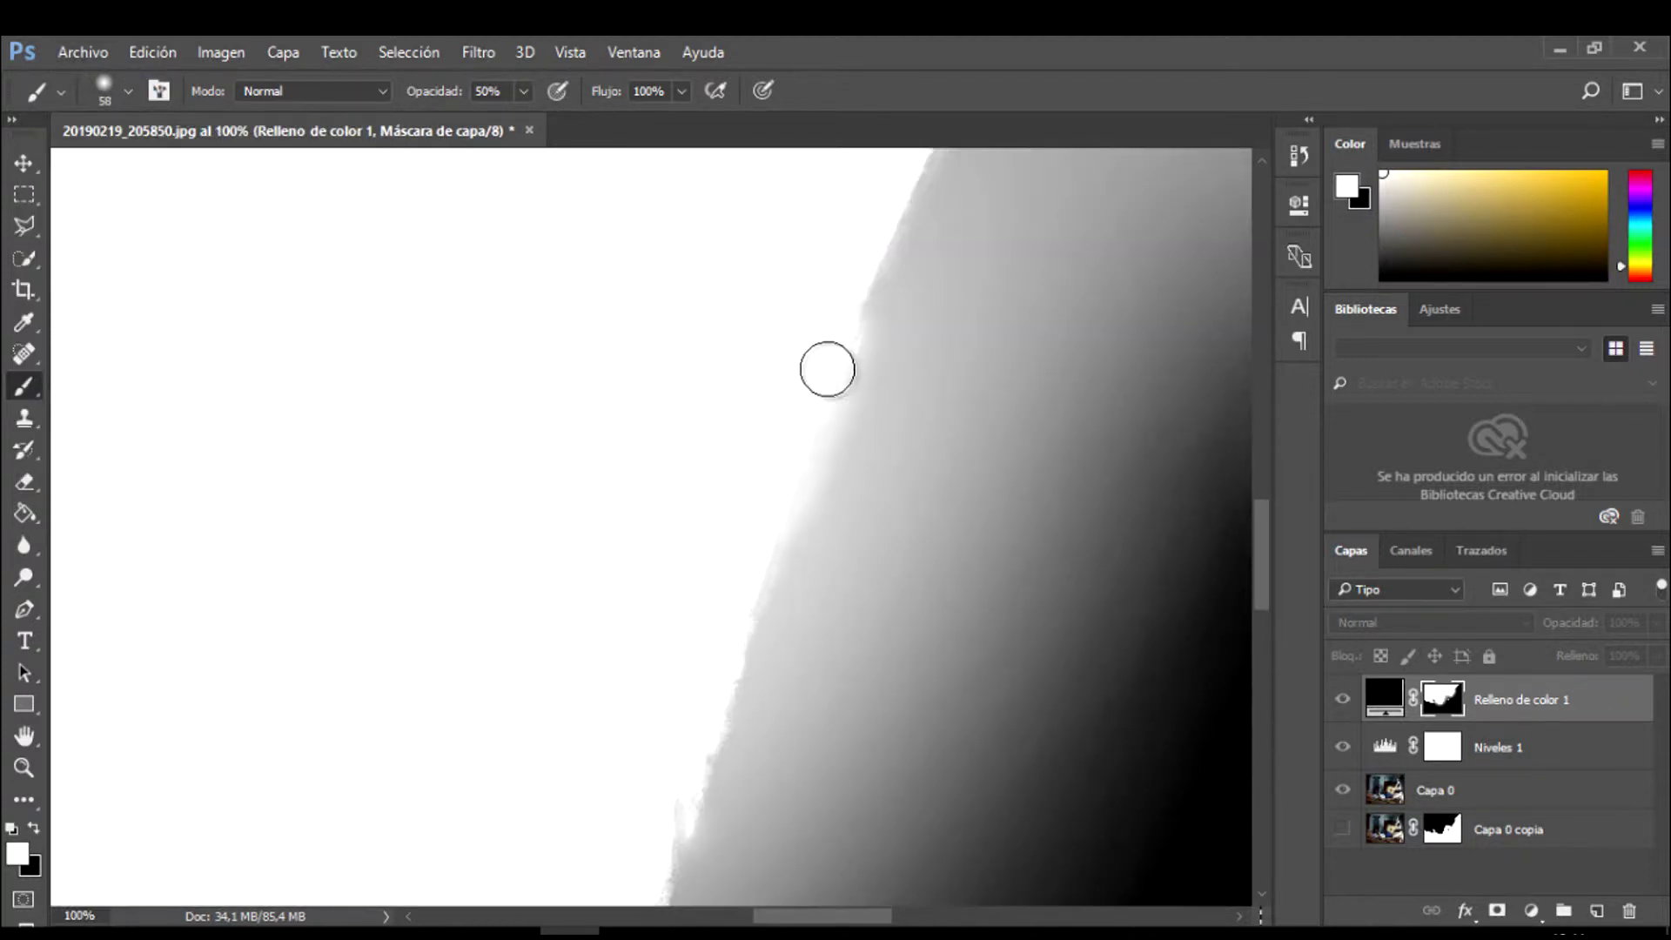
mouse_move(828, 369)
left_mouse_down()
mouse_move(709, 693)
mouse_move(688, 848)
left_mouse_up()
scroll(688, 848, "down", 5)
mouse_move(682, 500)
left_mouse_down()
mouse_move(627, 589)
mouse_move(443, 708)
mouse_move(609, 661)
left_mouse_up()
- Paint the lower mask edge with a 72 px brush, then enlarge it to 99 and 120 px
left_click(129, 90)
key("Return")
left_click_drag(193, 164, 230, 168)
left_click(128, 91)
key("Return")
left_click(128, 90)
key("Return")
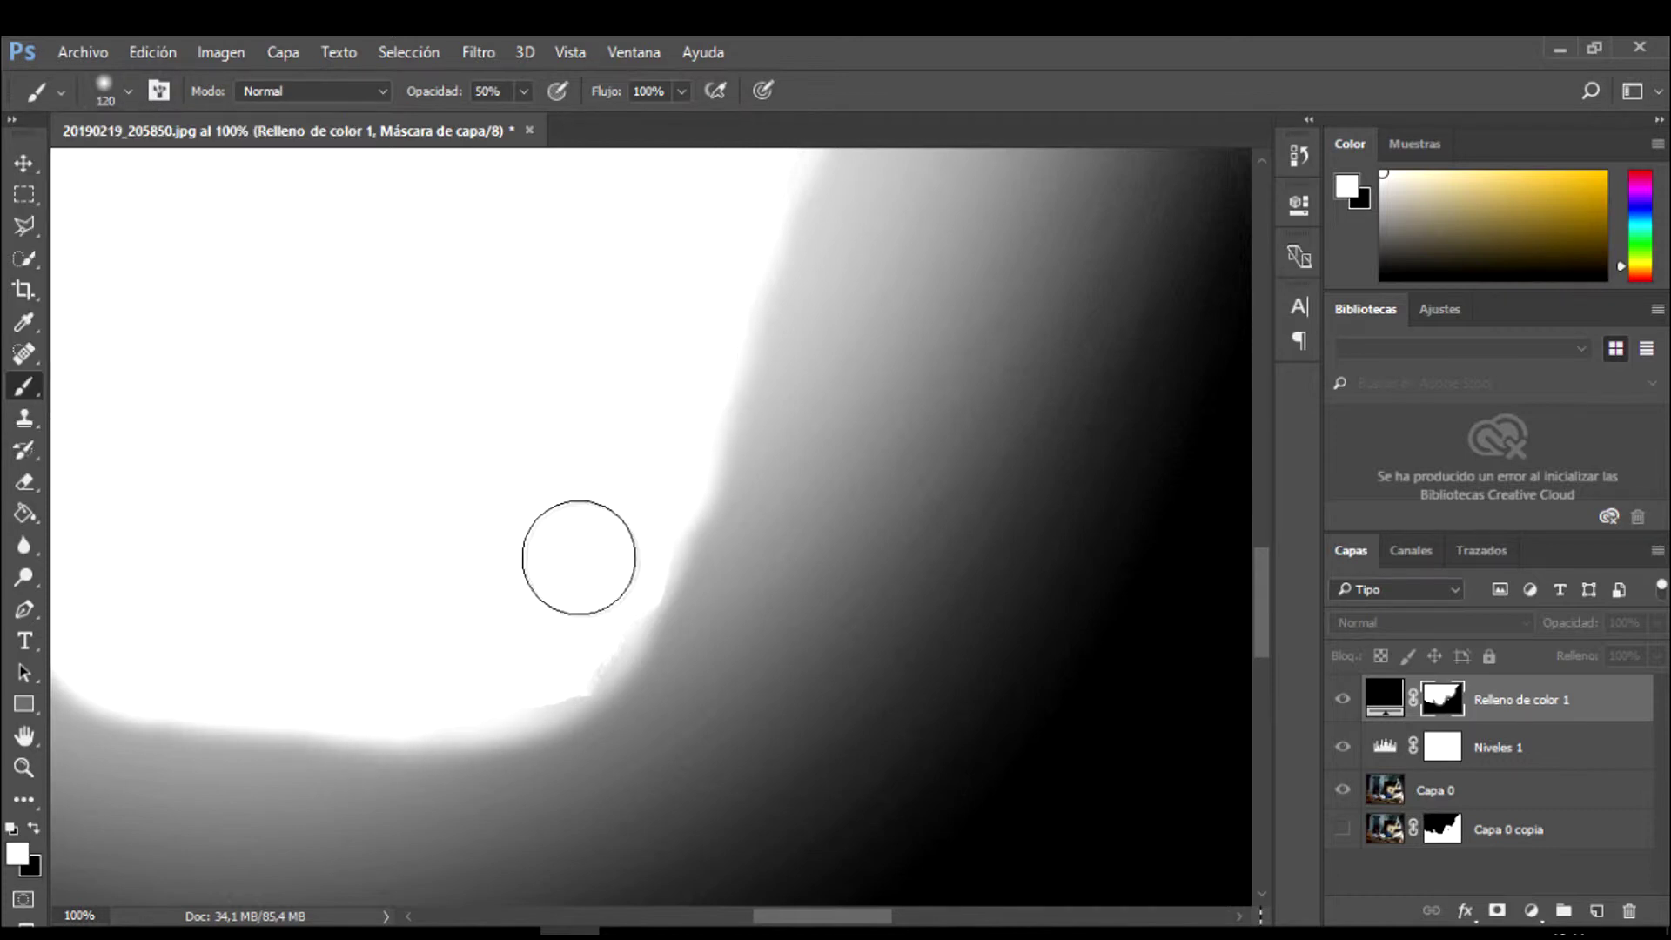
- At 50% zoom, paint white along the figure's edge with a 187 px brush
scroll(509, 594, "up", 3)
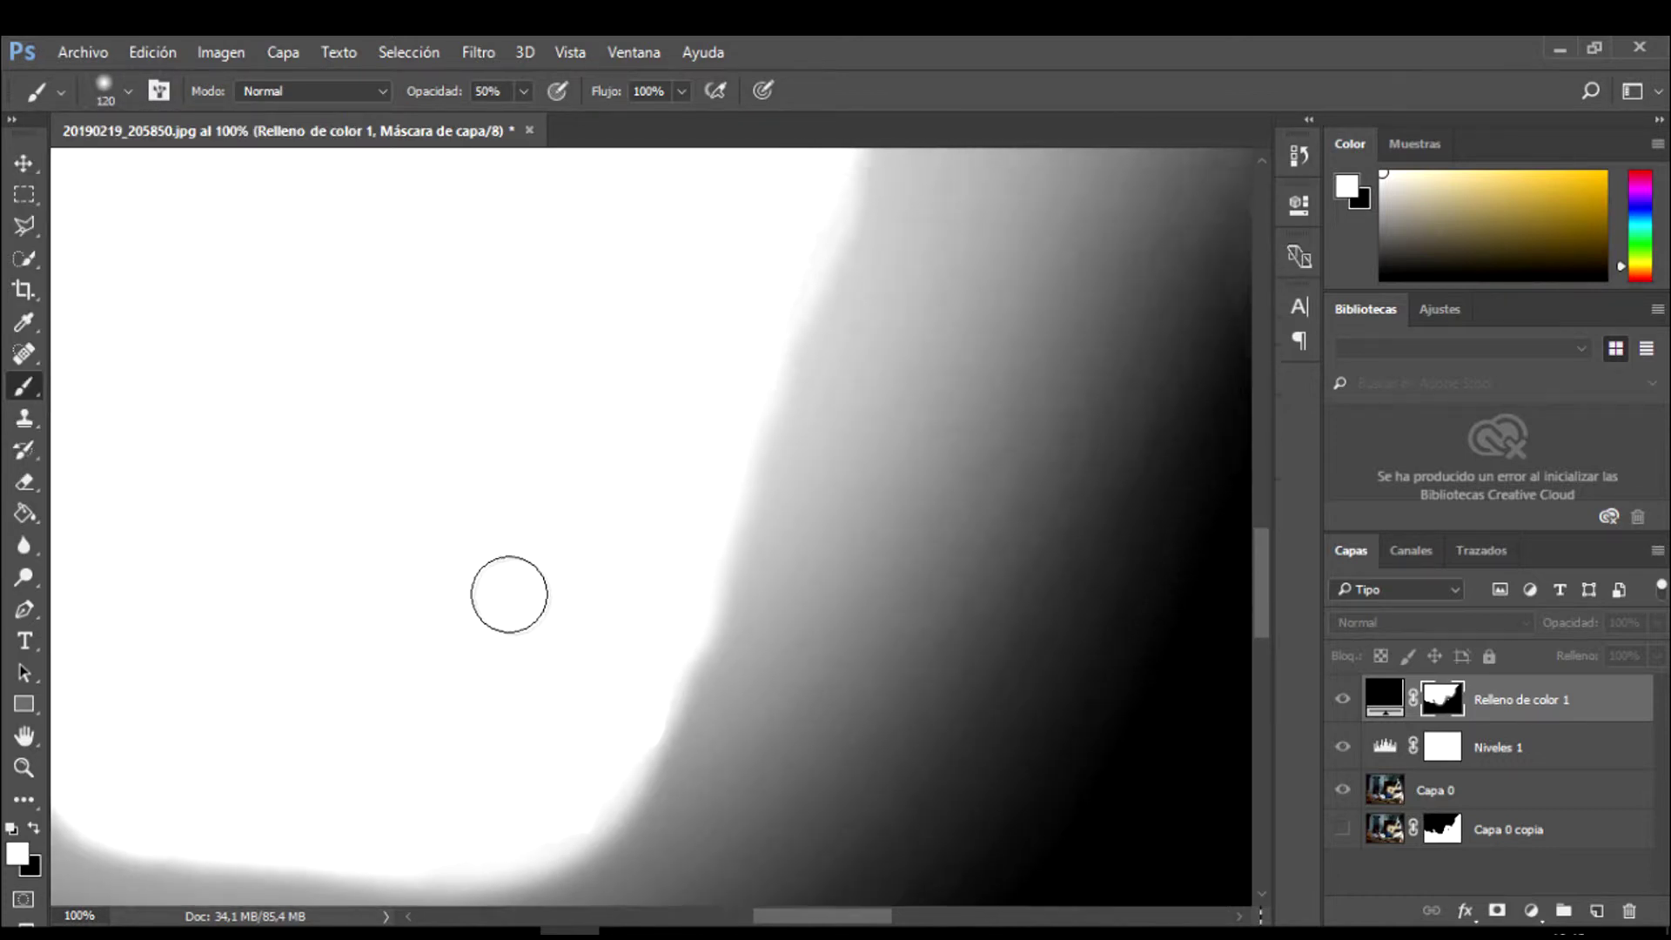
key("ctrl+minus")
key("ctrl+minus")
left_click(128, 91)
type("187")
key("Return")
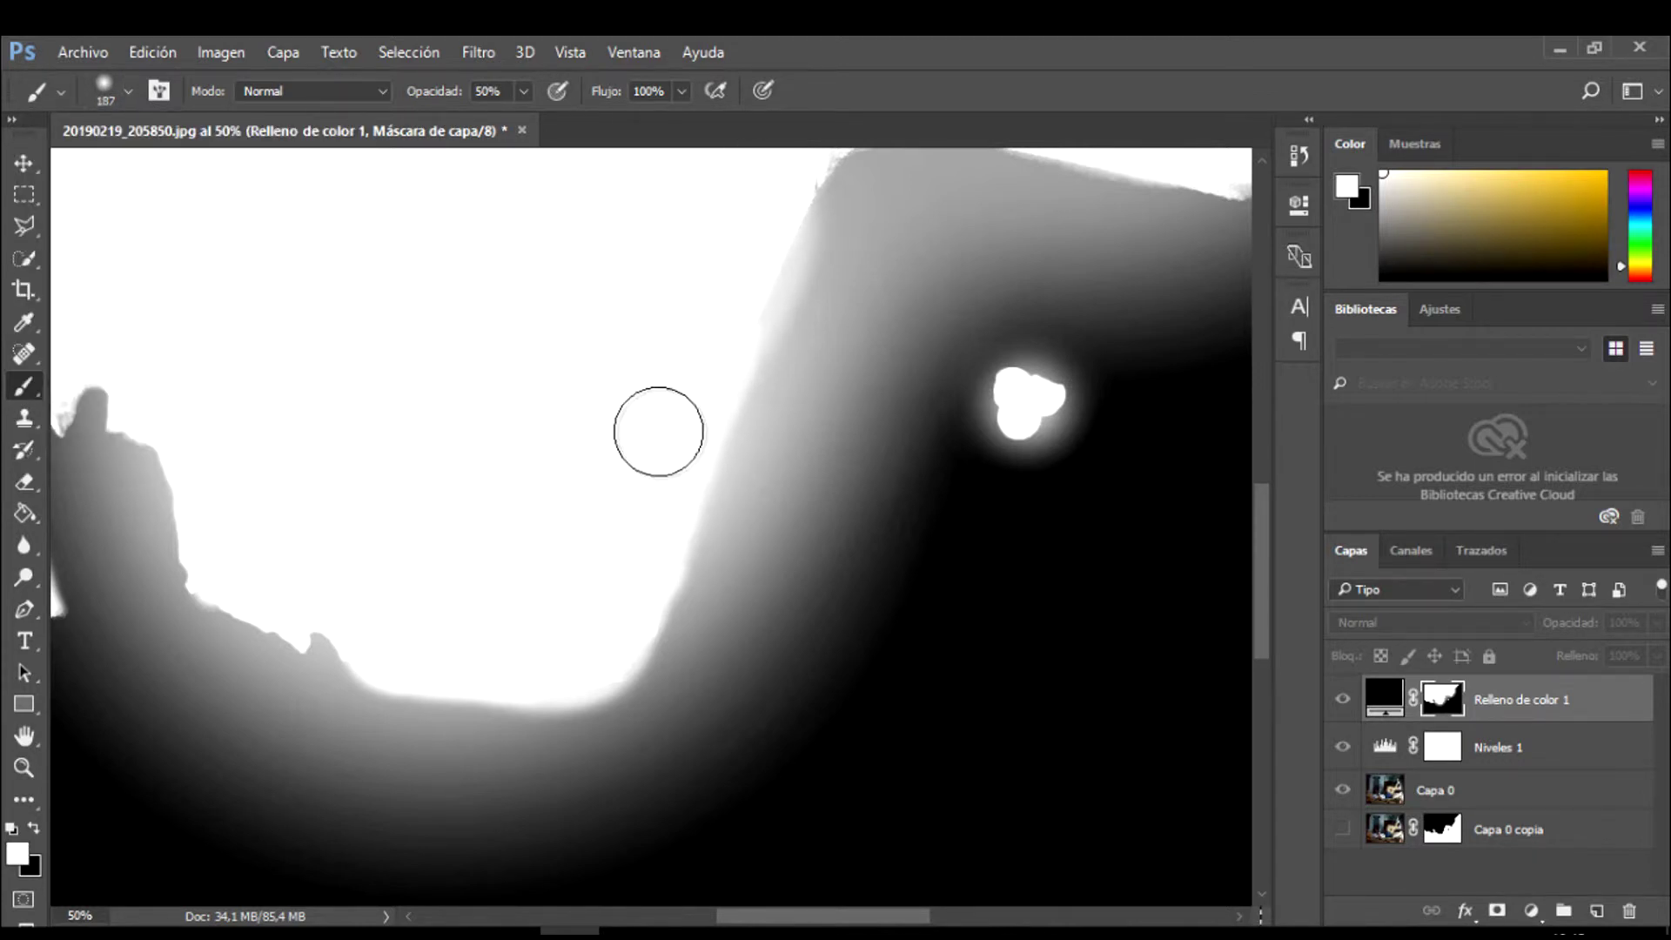
left_click_drag(659, 430, 289, 744)
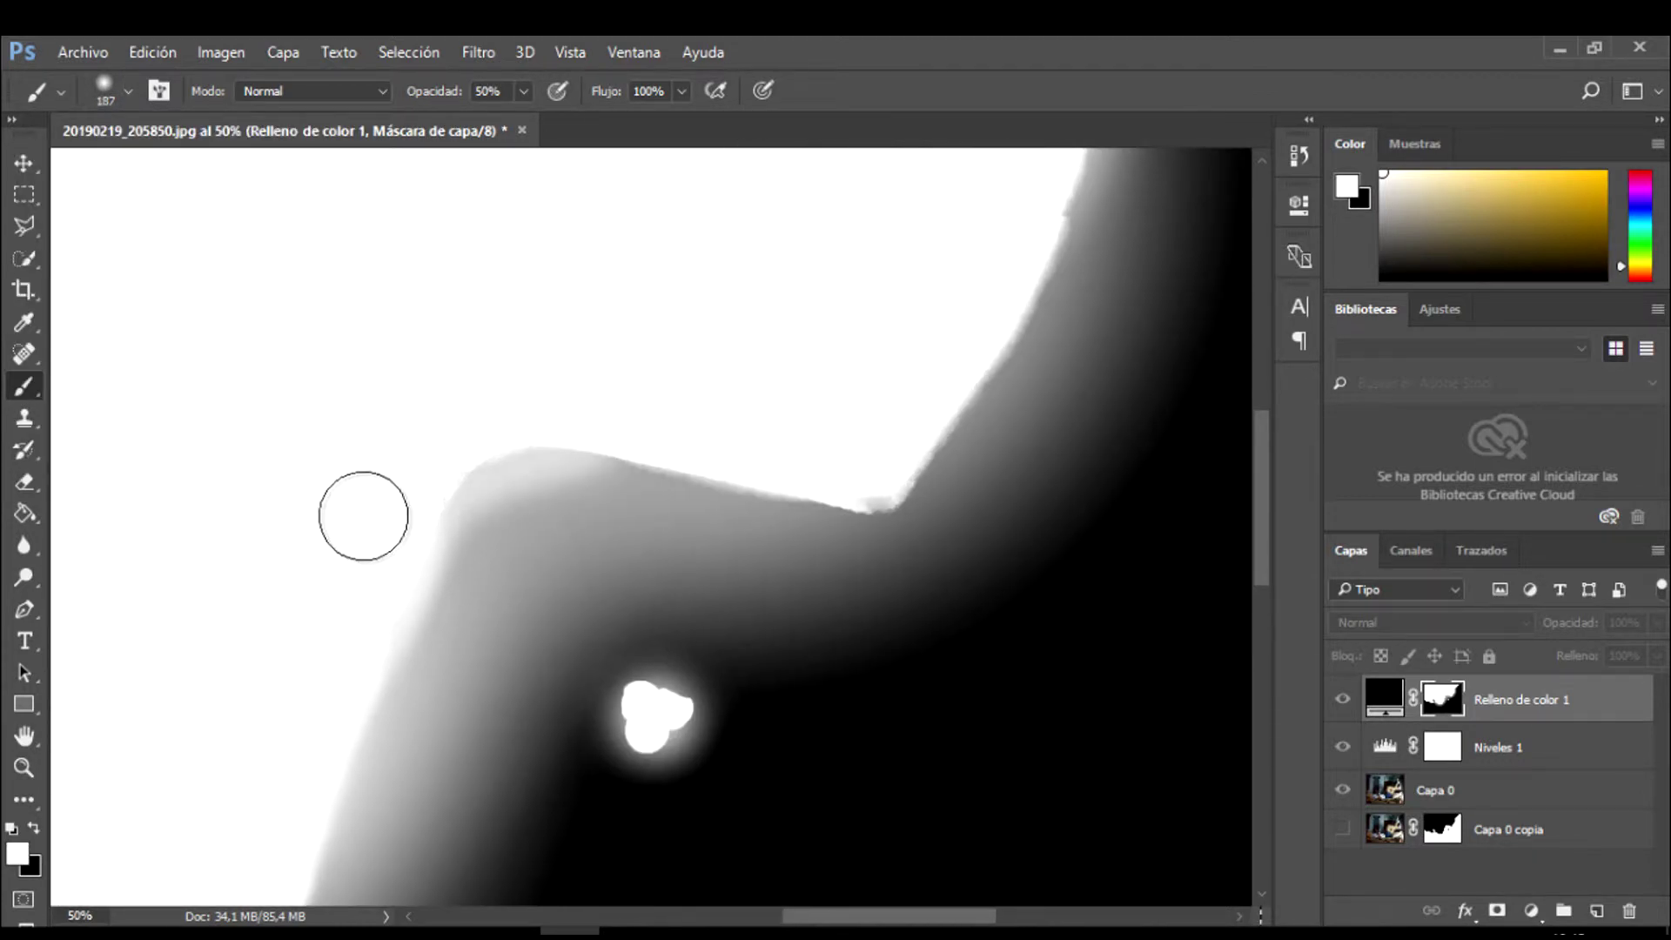
- Paint broad, soft white gradients beside the figure with a 401 px brush
left_click(128, 91)
type("401")
key("Return")
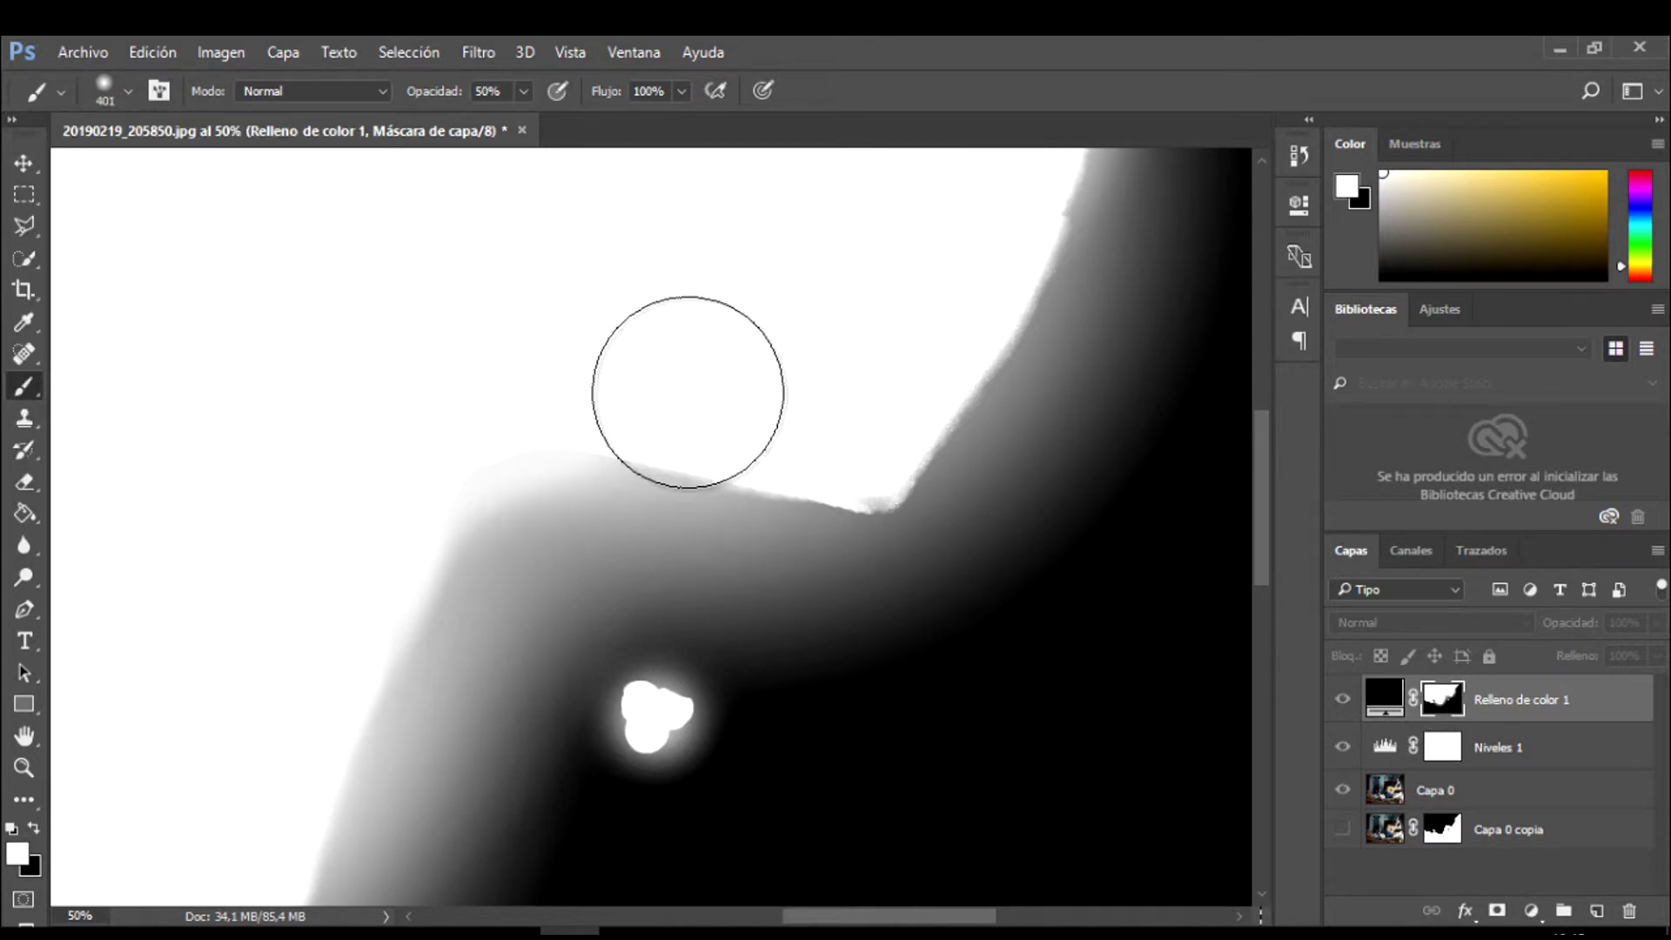
left_click_drag(687, 391, 866, 411)
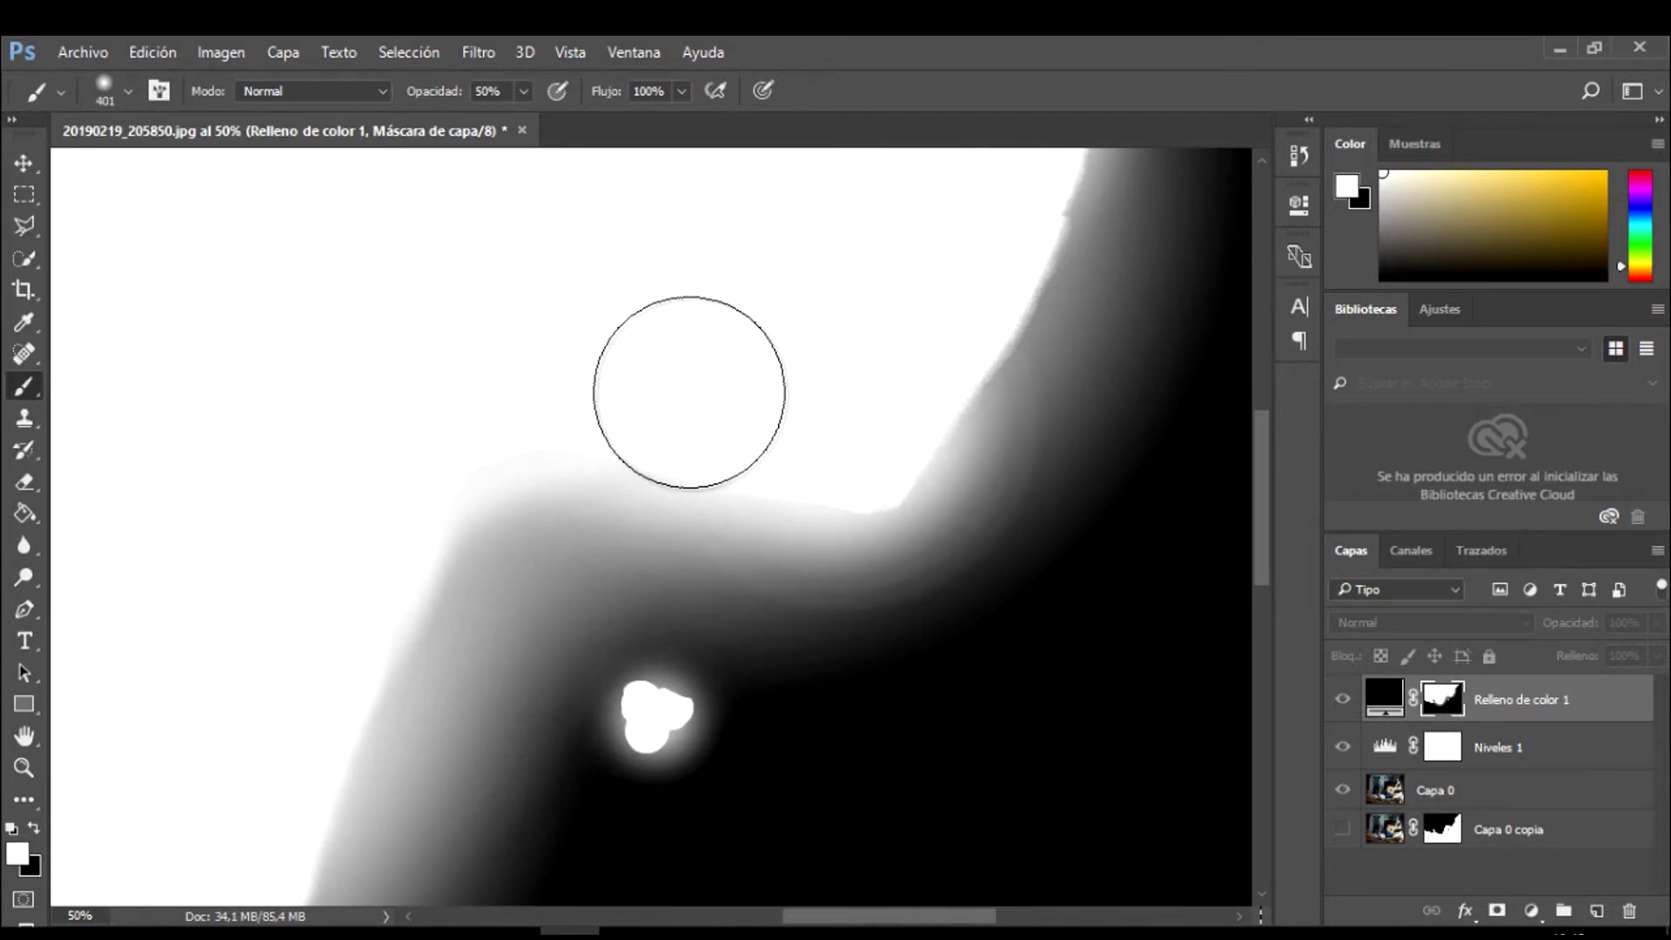
scroll(600, 434, "right", 5)
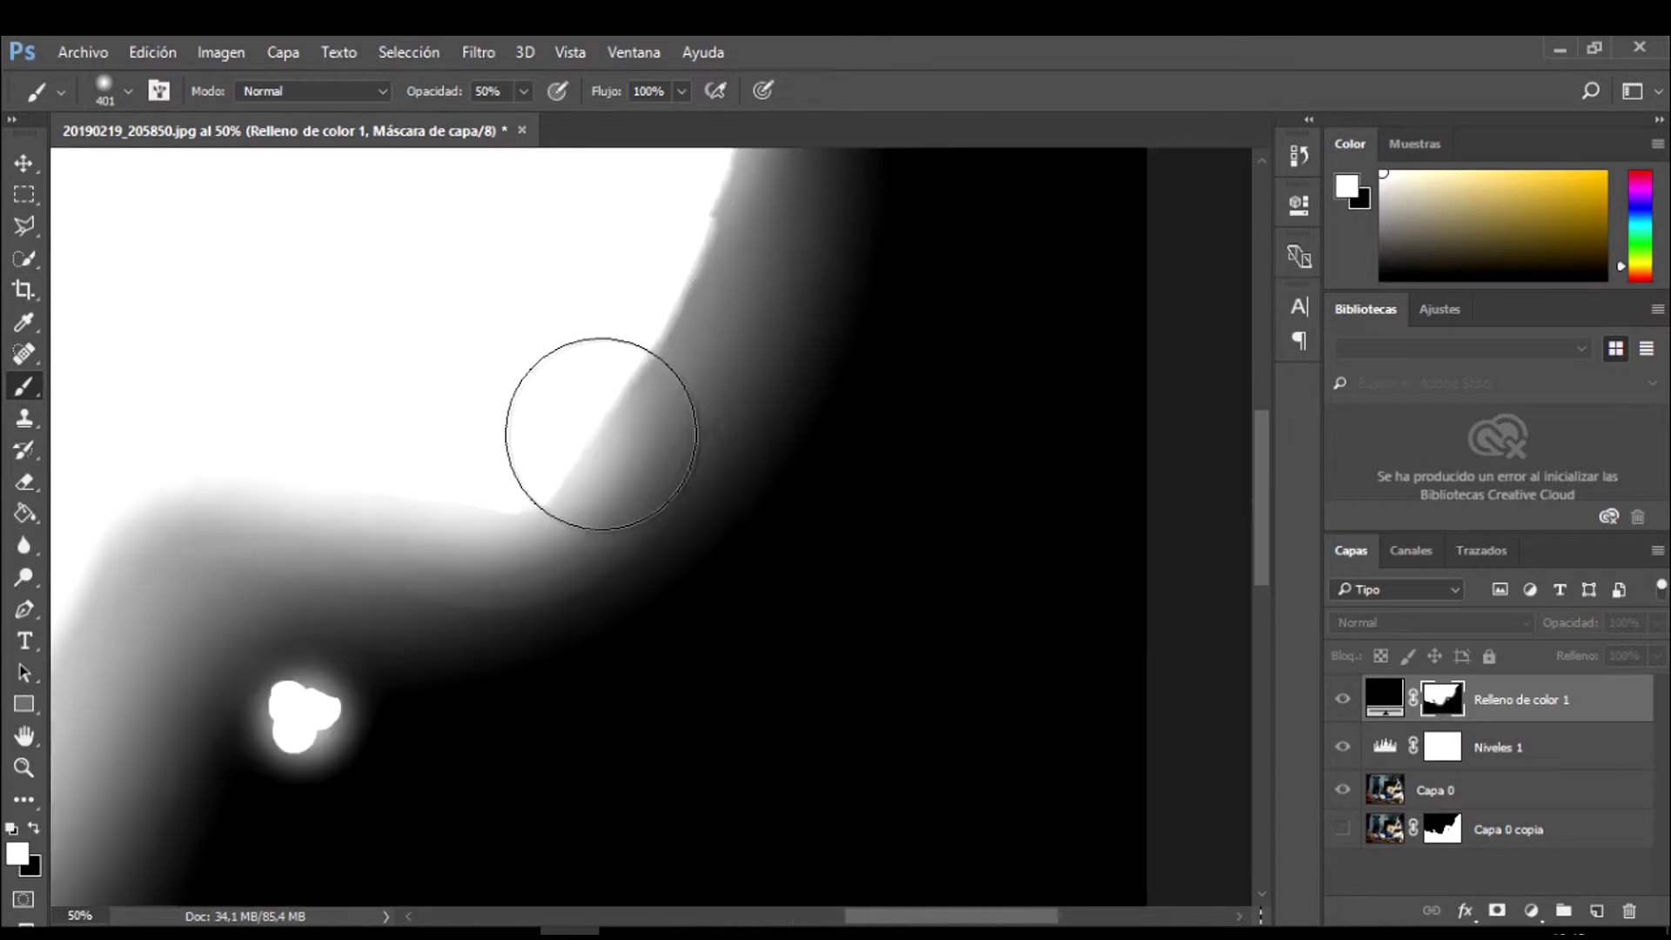
left_click_drag(601, 434, 429, 660)
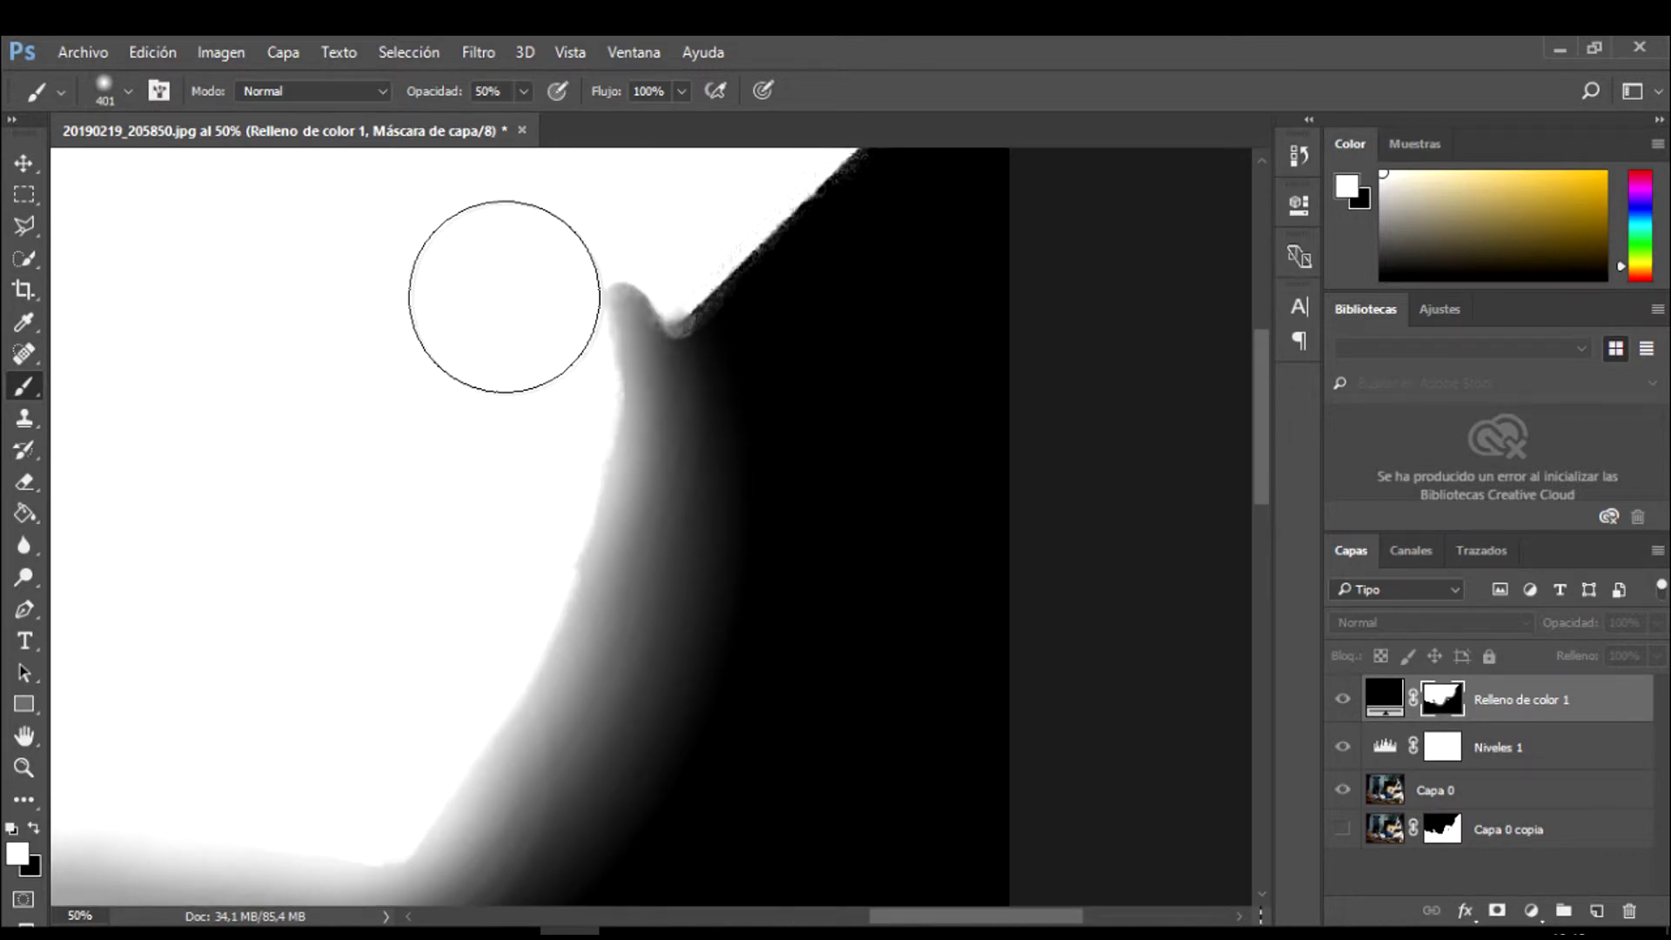
scroll(504, 296, "up", 5)
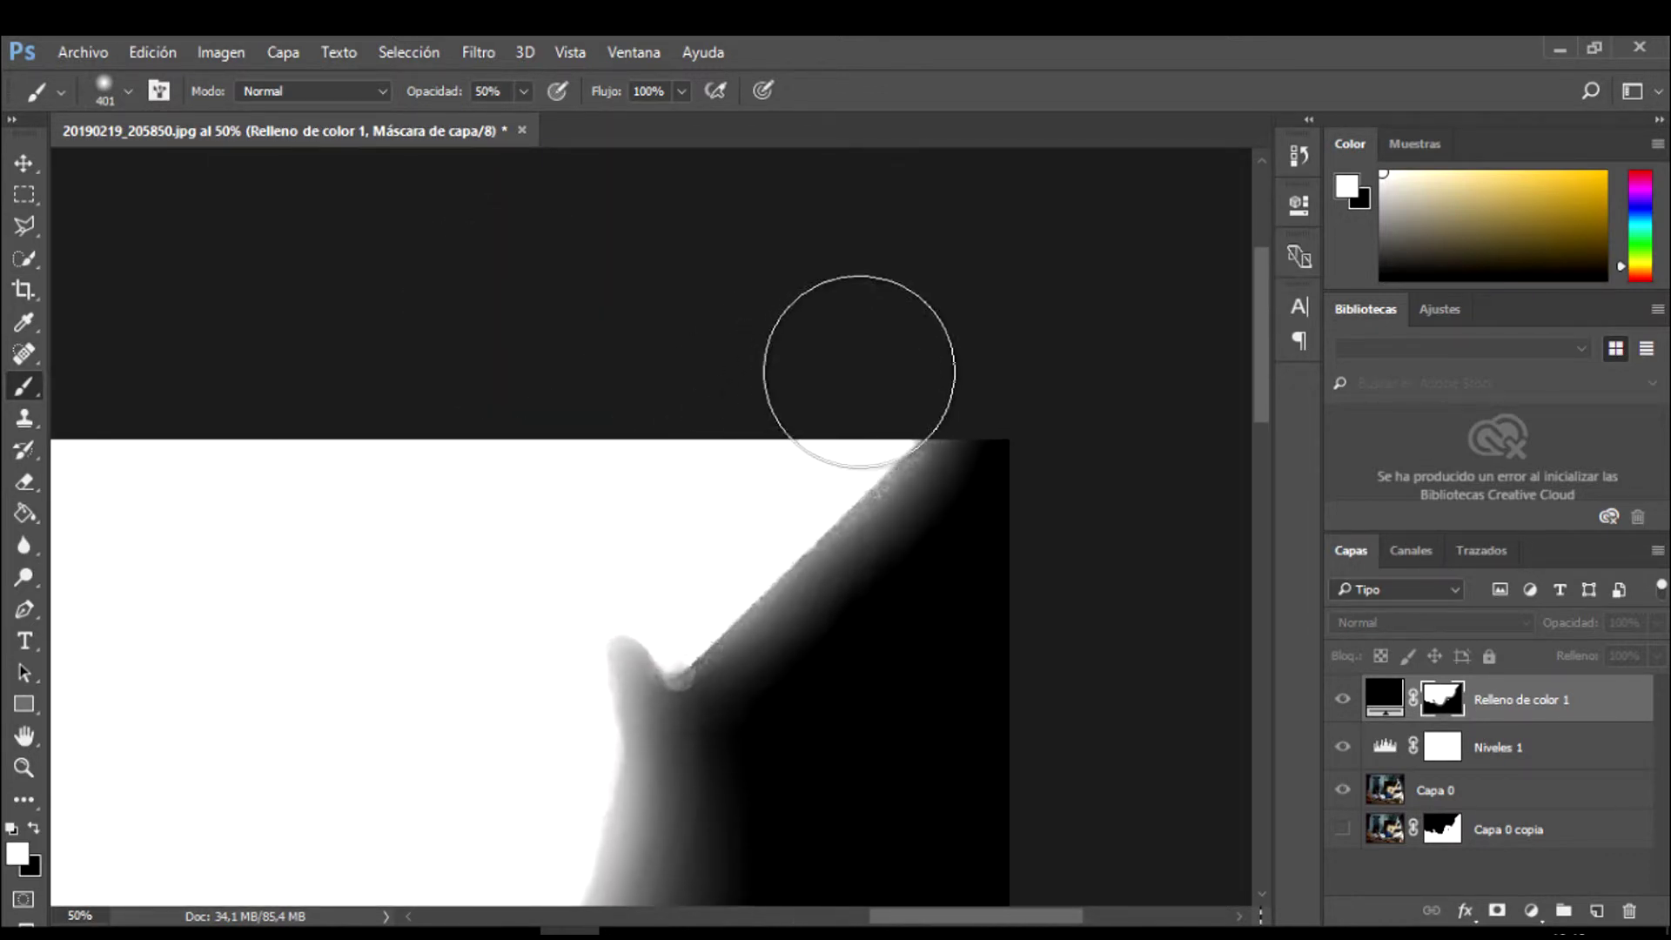
scroll(664, 548, "down", 3)
scroll(679, 697, "up", 4)
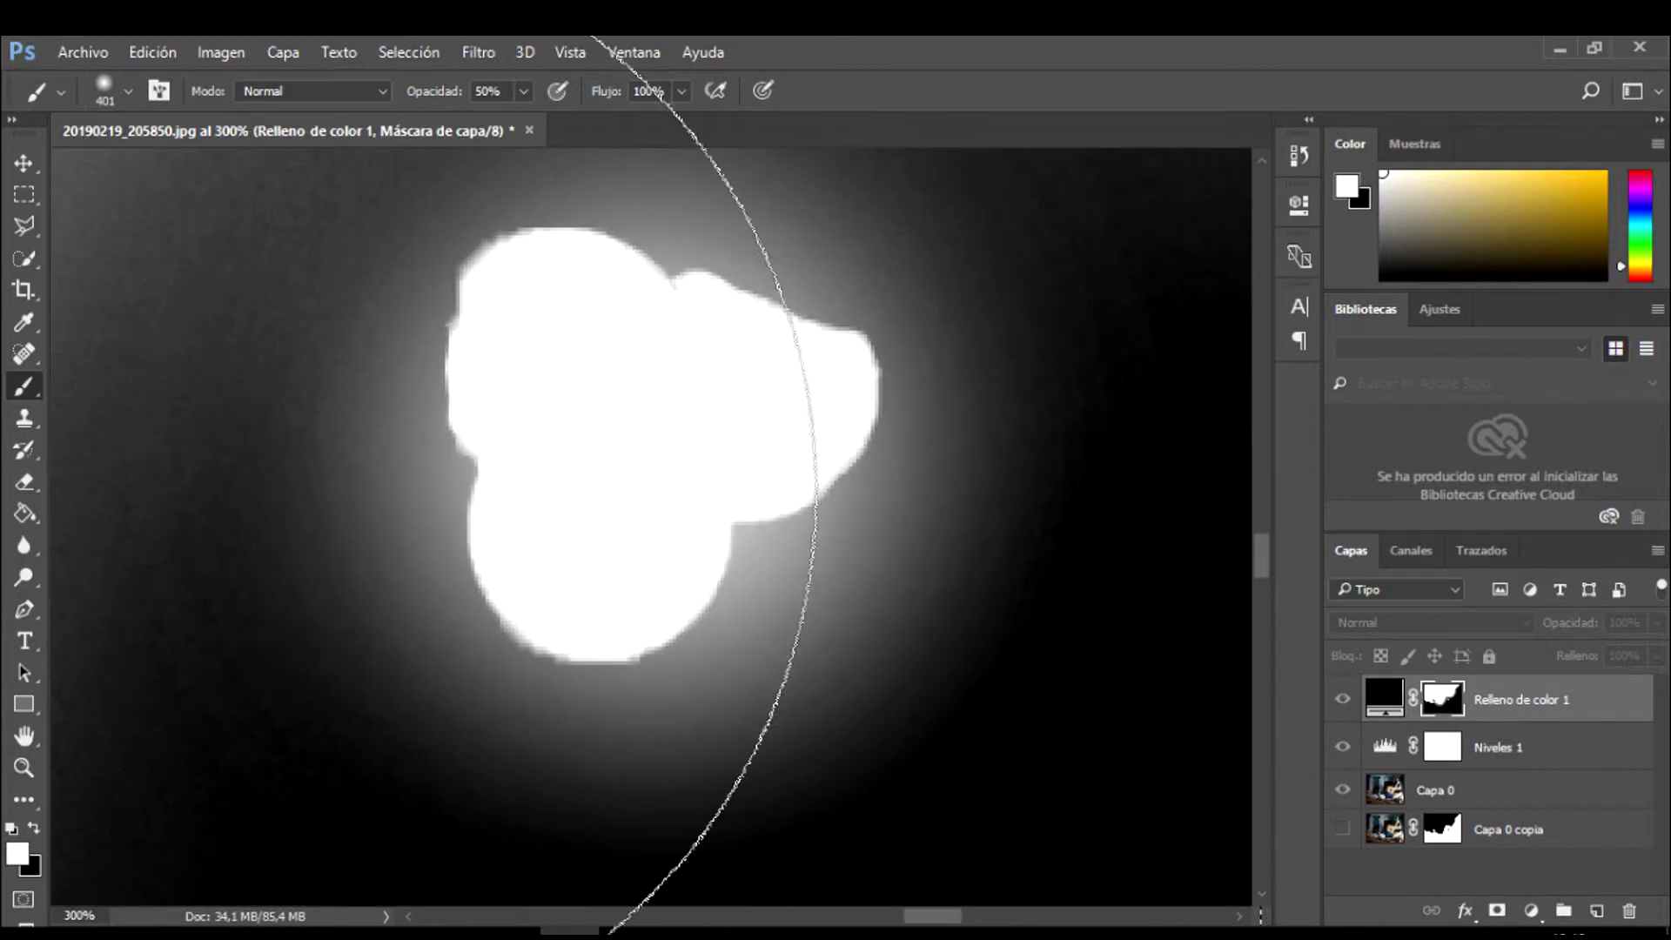
- Soften the bright blob's edges on the mask with a 21 px brush
left_click(128, 90)
left_click_drag(183, 179, 104, 179)
key("Return")
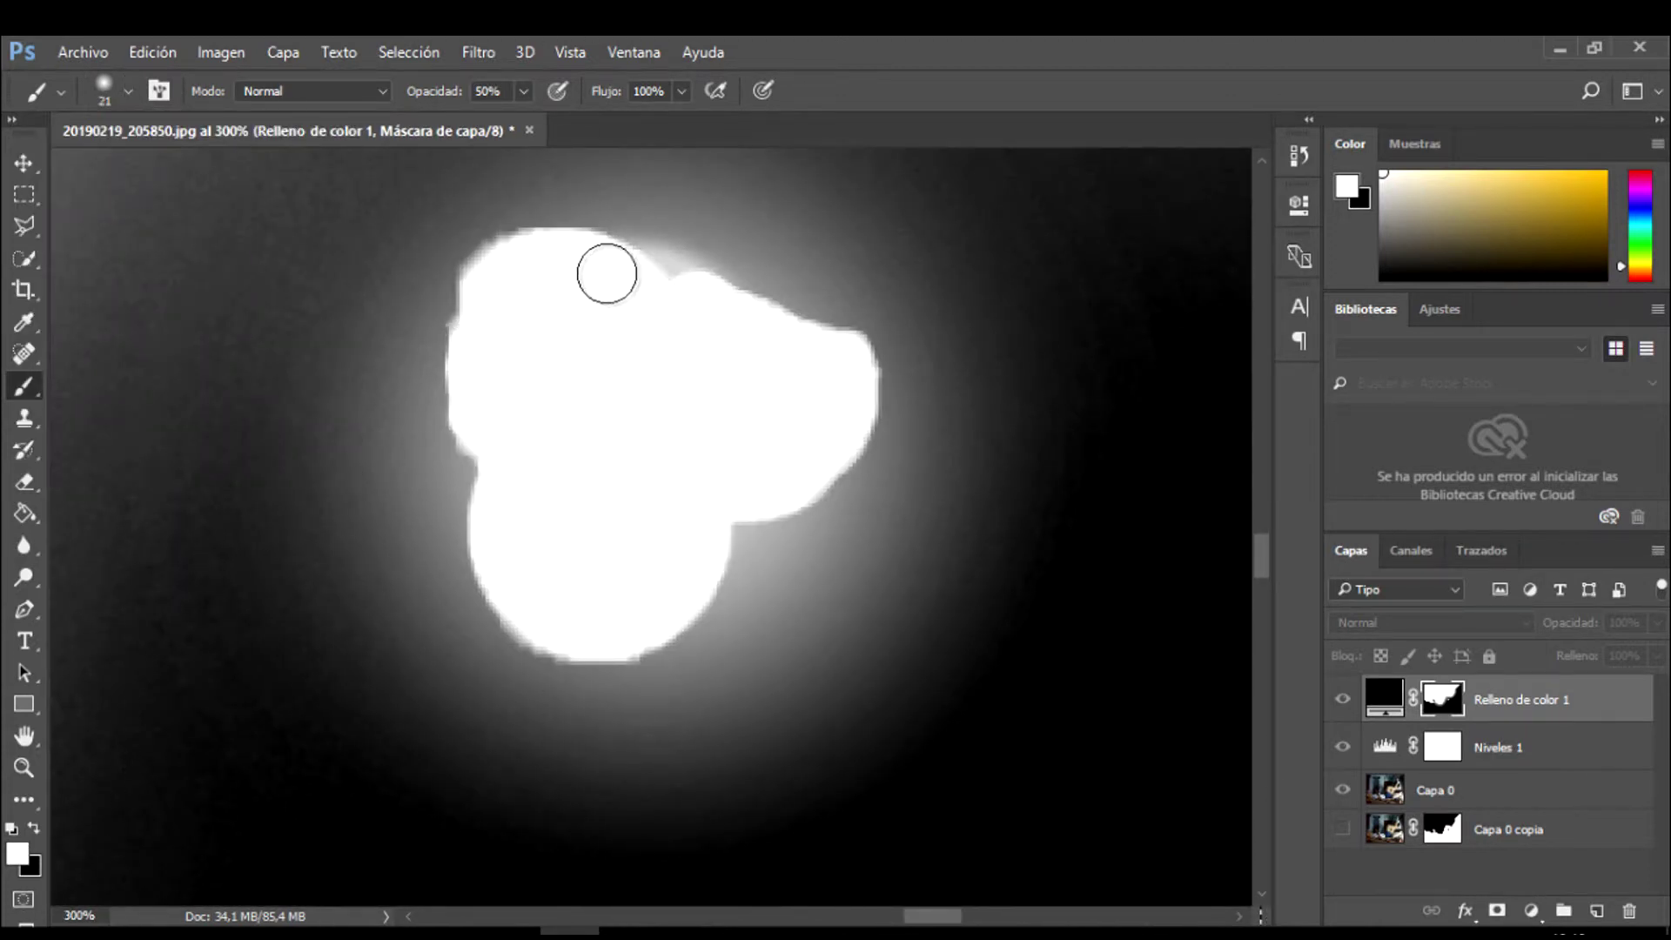
mouse_move(607, 273)
left_mouse_down()
mouse_move(504, 257)
mouse_move(466, 313)
mouse_move(467, 380)
mouse_move(596, 681)
mouse_move(775, 478)
mouse_move(676, 602)
left_mouse_up()
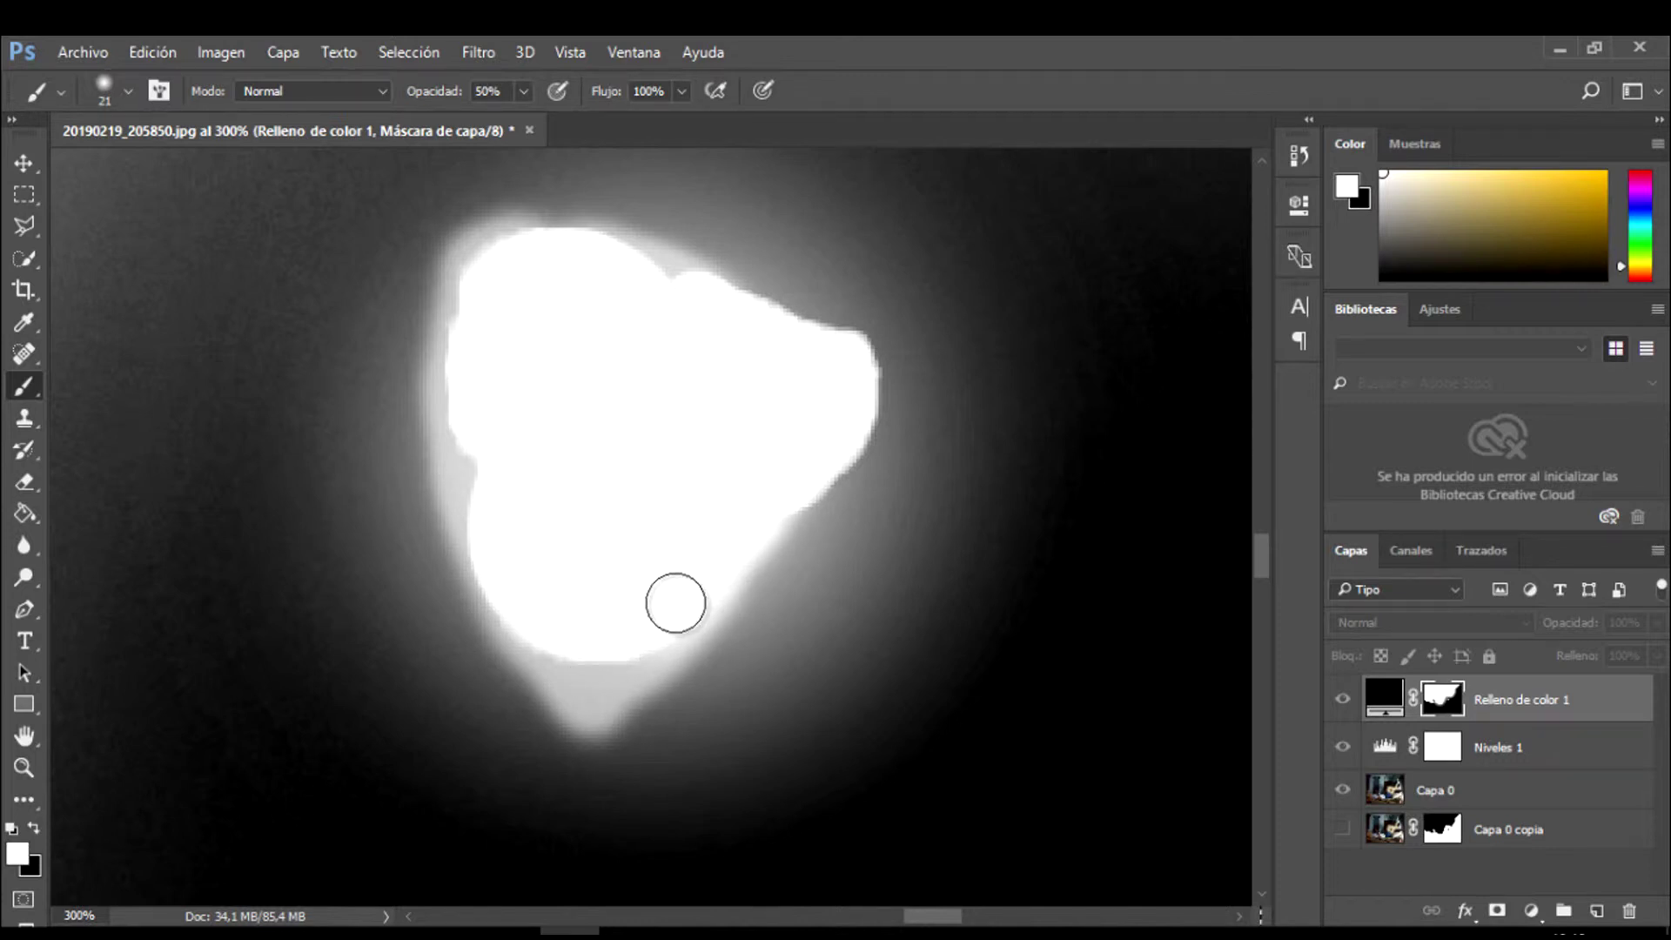
- Widen the bright blob's upper-right edge on the mask with white
left_click(696, 929)
left_click(1562, 848)
scroll(784, 513, "down", 5)
scroll(783, 513, "down", 3)
scroll(783, 514, "up", 1)
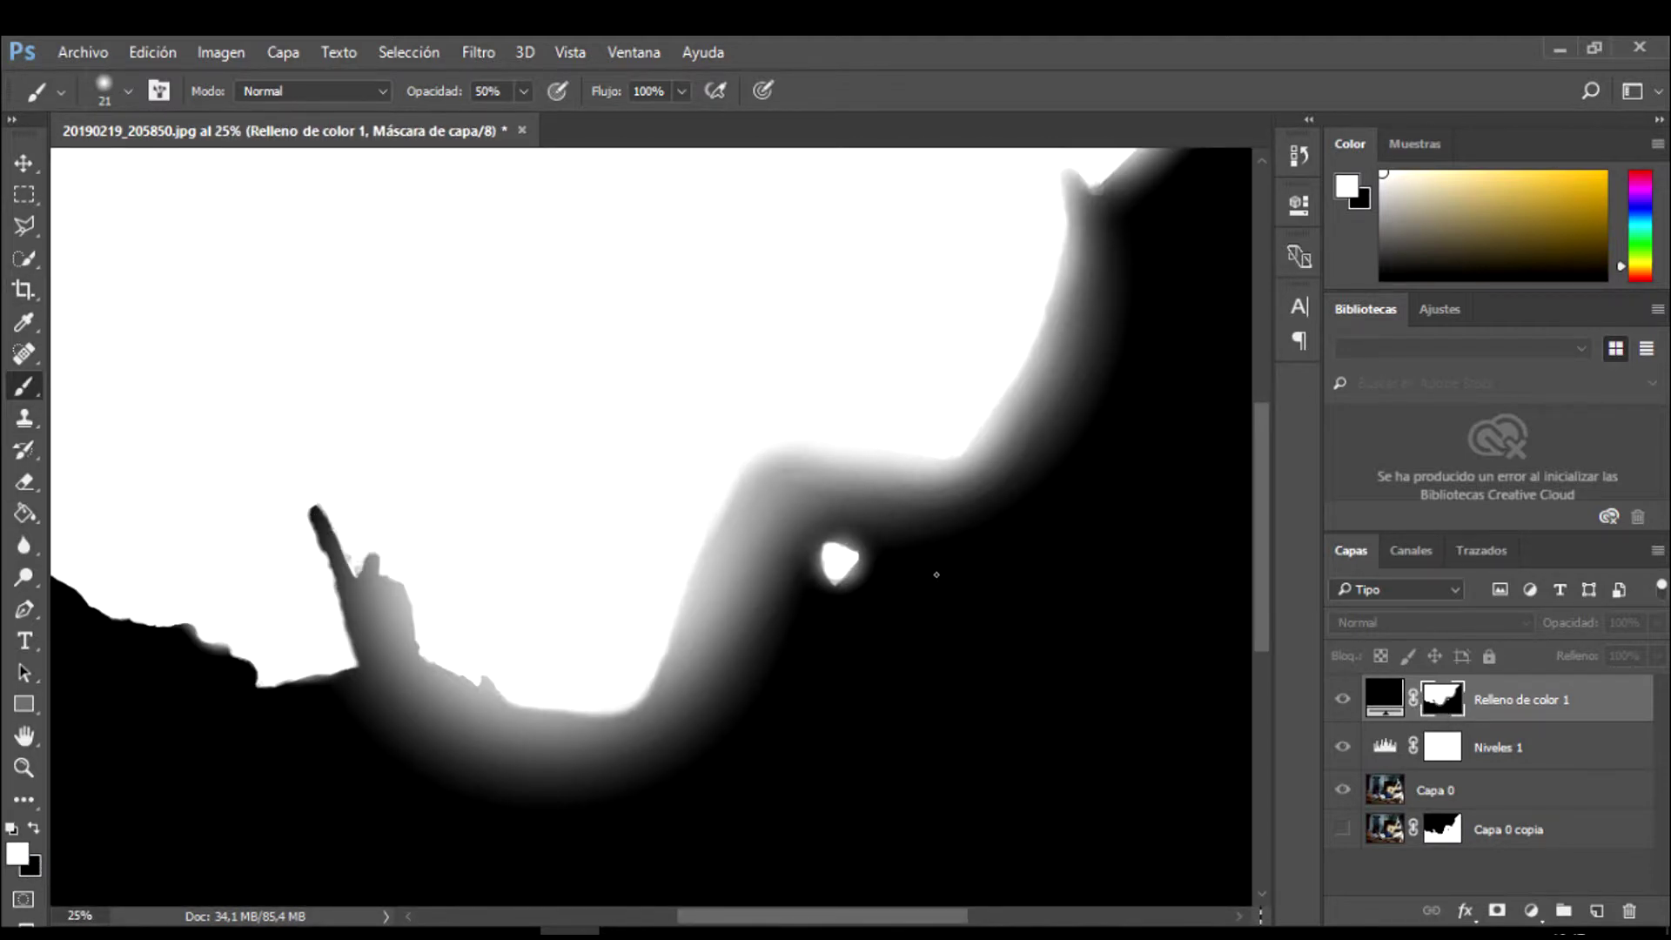
scroll(937, 574, "up", 1)
scroll(906, 574, "up", 2)
scroll(478, 597, "up", 2)
scroll(536, 412, "up", 1)
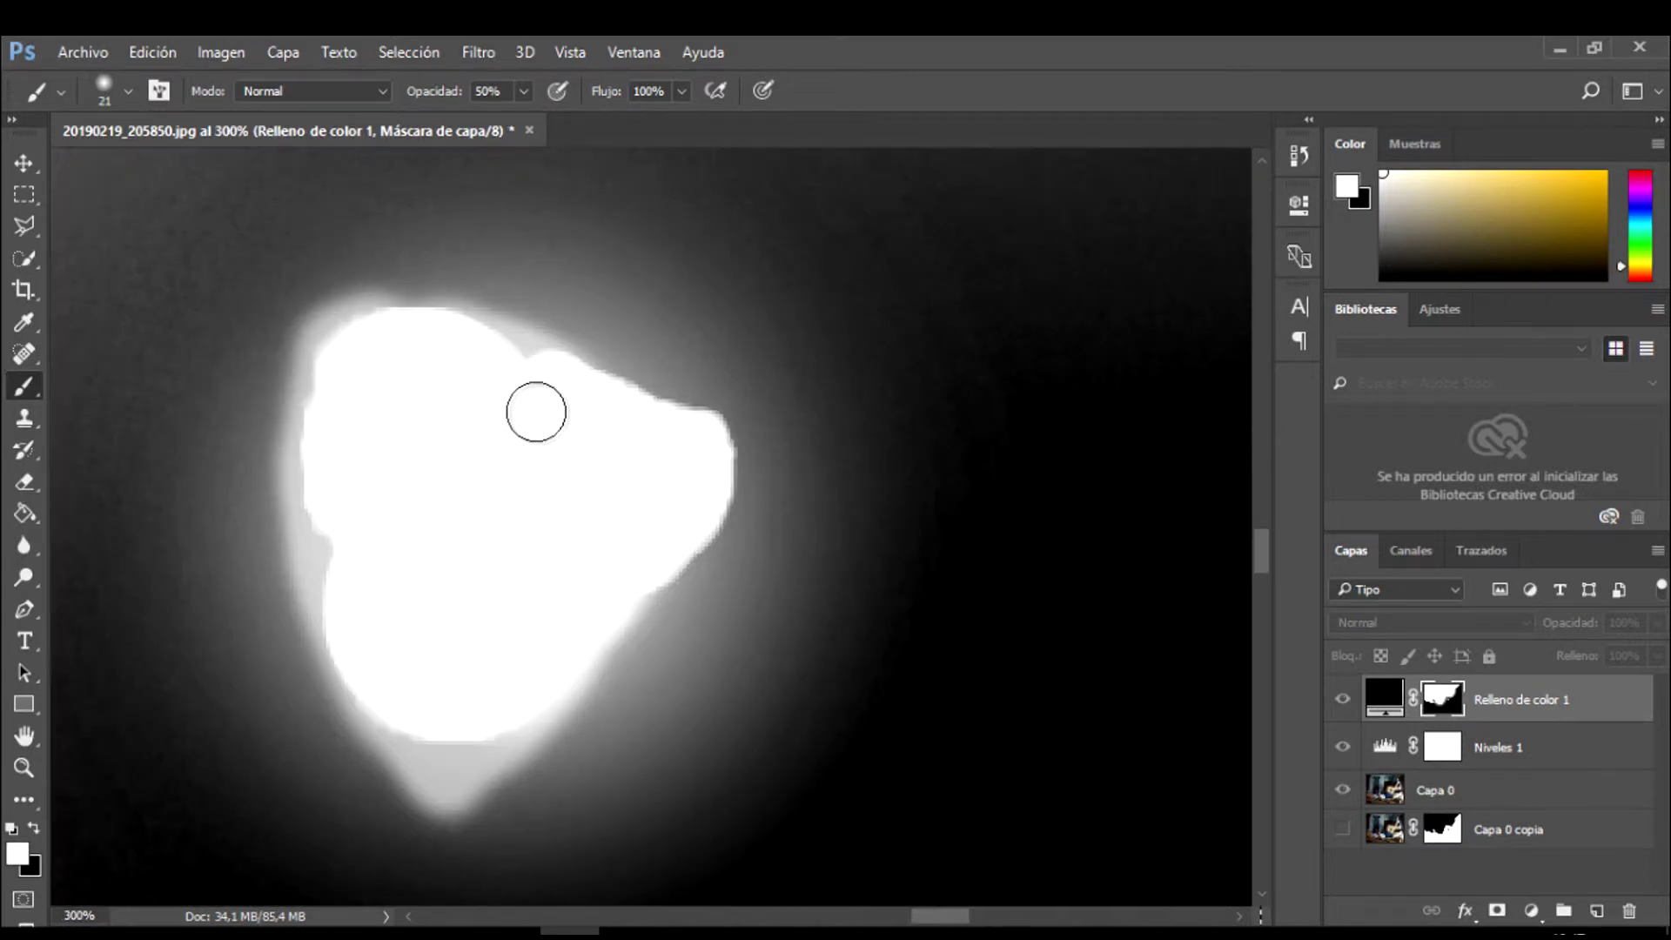
mouse_move(536, 412)
left_mouse_down()
mouse_move(566, 388)
mouse_move(679, 511)
mouse_move(452, 731)
mouse_move(328, 560)
mouse_move(338, 522)
mouse_move(310, 444)
mouse_move(388, 321)
mouse_move(541, 369)
mouse_move(378, 345)
mouse_move(314, 452)
mouse_move(560, 366)
mouse_move(718, 436)
mouse_move(716, 496)
mouse_move(571, 664)
mouse_move(436, 734)
left_mouse_up()
scroll(422, 715, "down", 8)
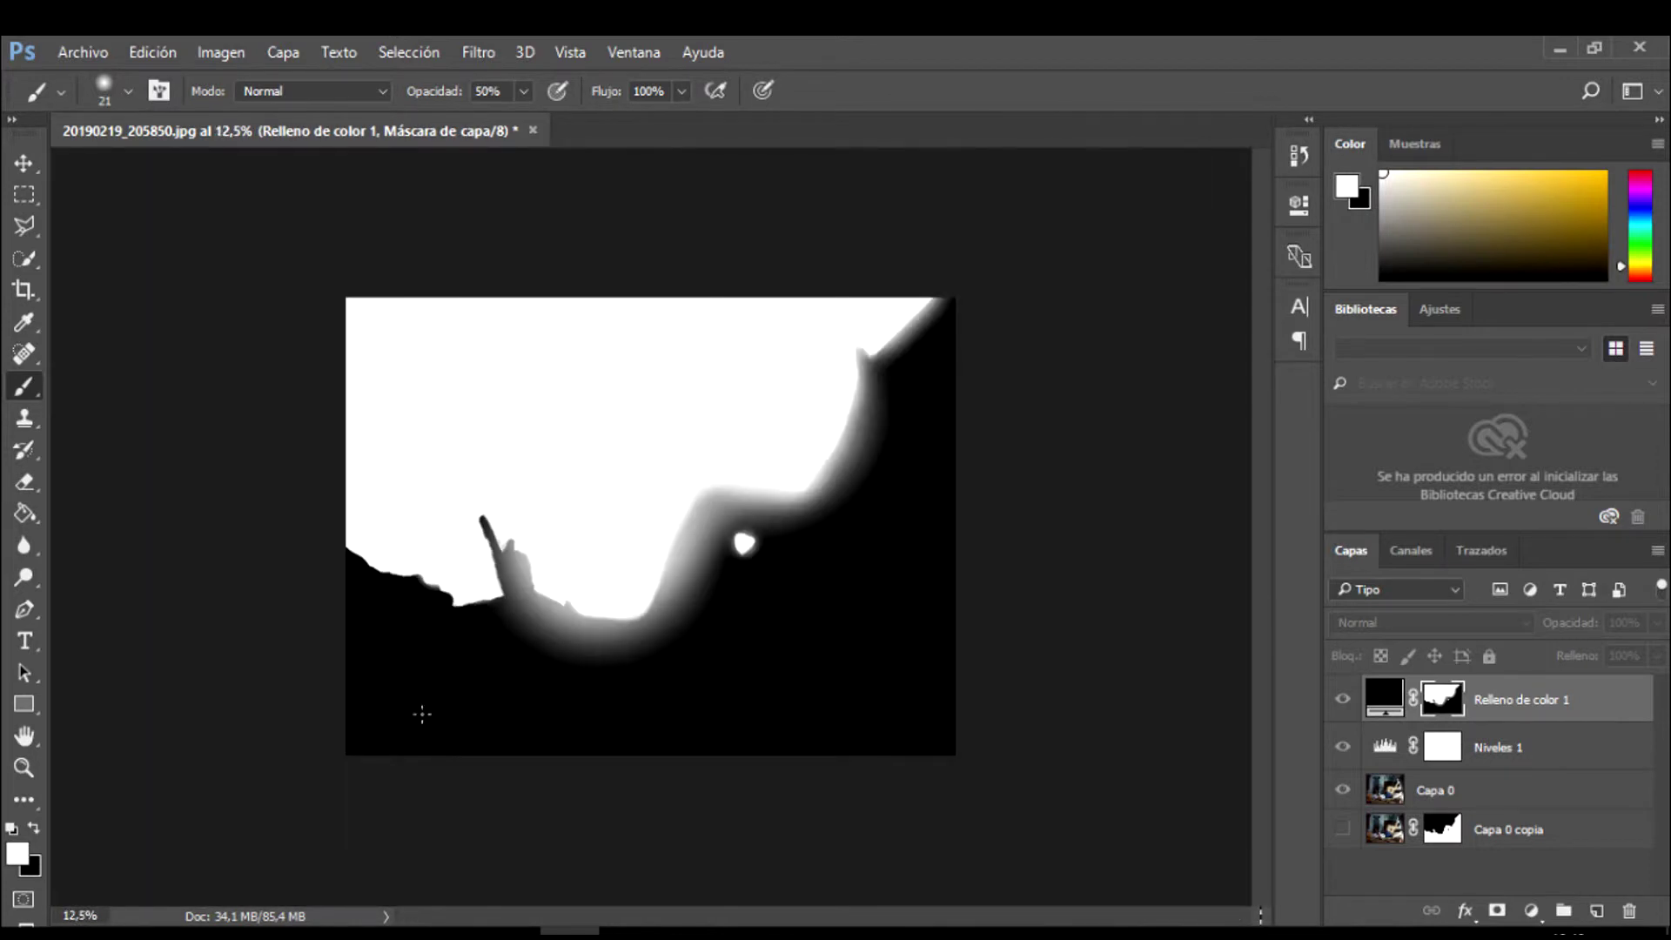
scroll(527, 540, "up", 5)
scroll(534, 617, "up", 1)
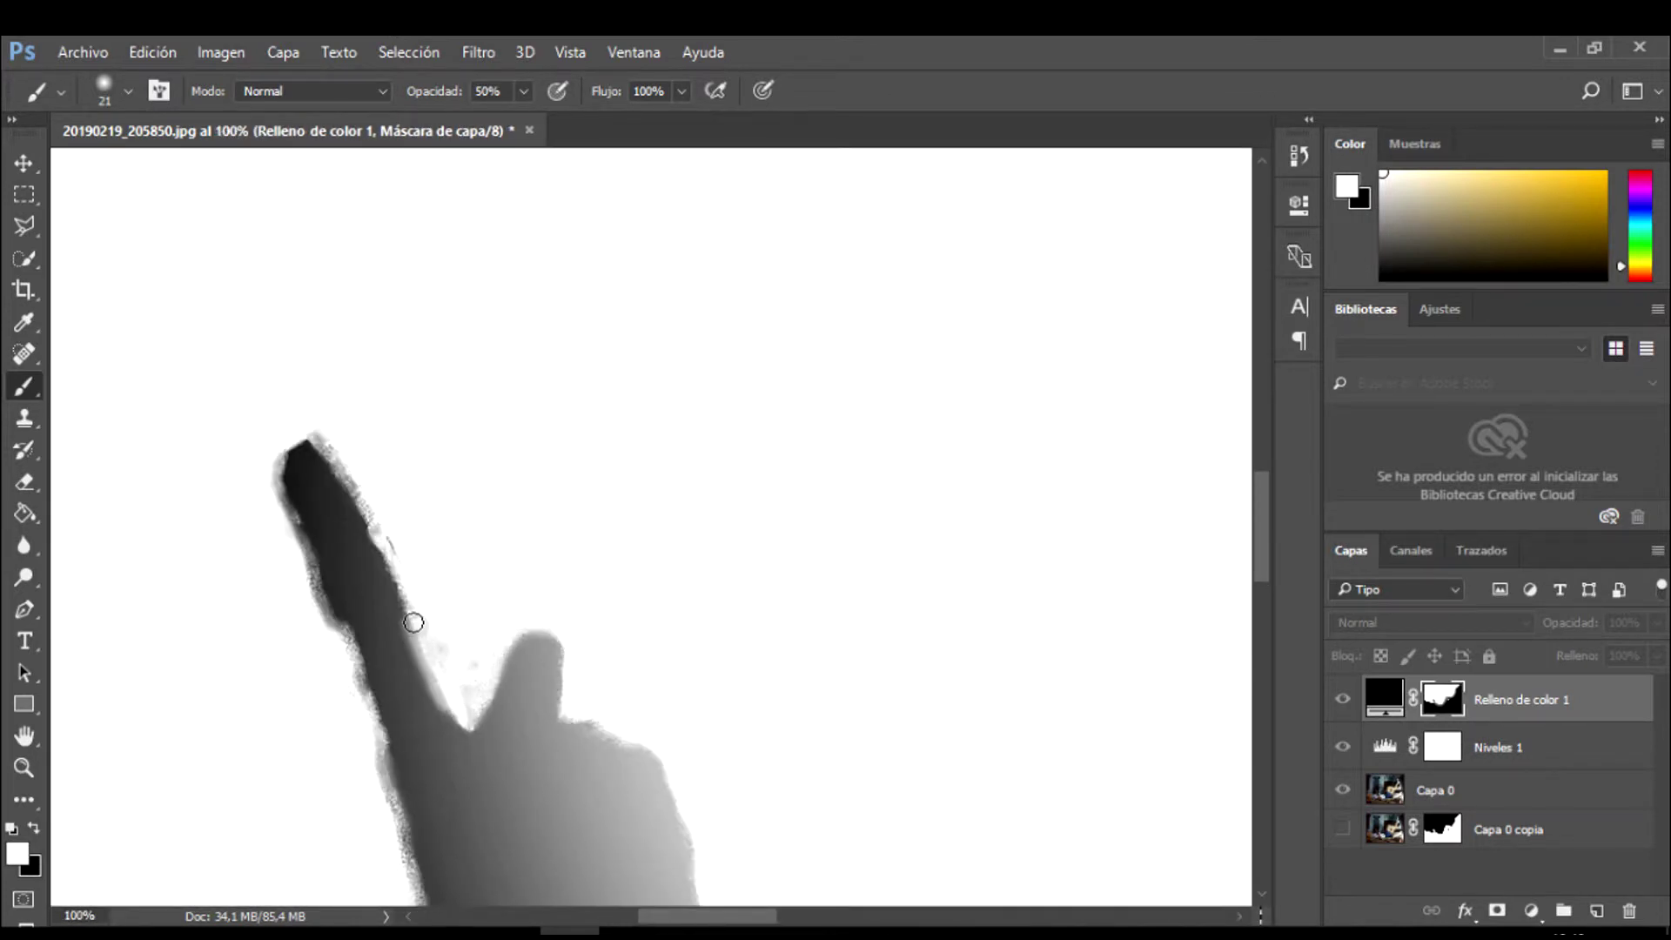
- Enlarge the brush to 42 then 69 px and paint white around the finger and hand
right_click(213, 175)
left_click(430, 590)
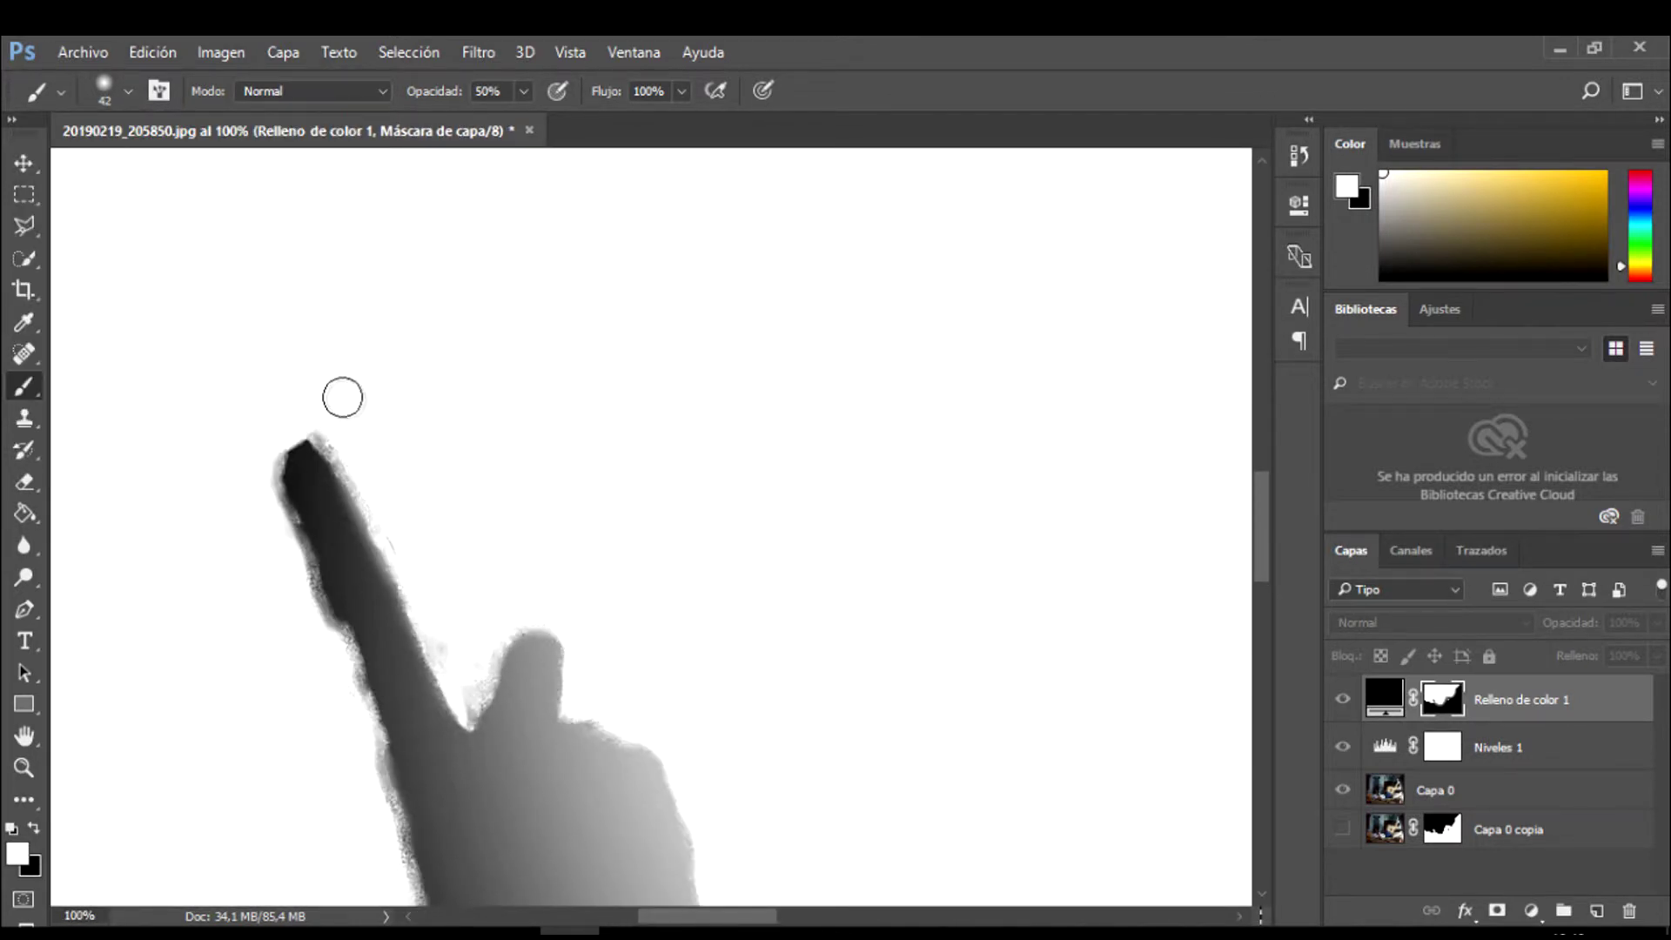
right_click(372, 470)
left_click_drag(153, 172, 172, 172)
left_click(272, 559)
left_click_drag(272, 560, 314, 638)
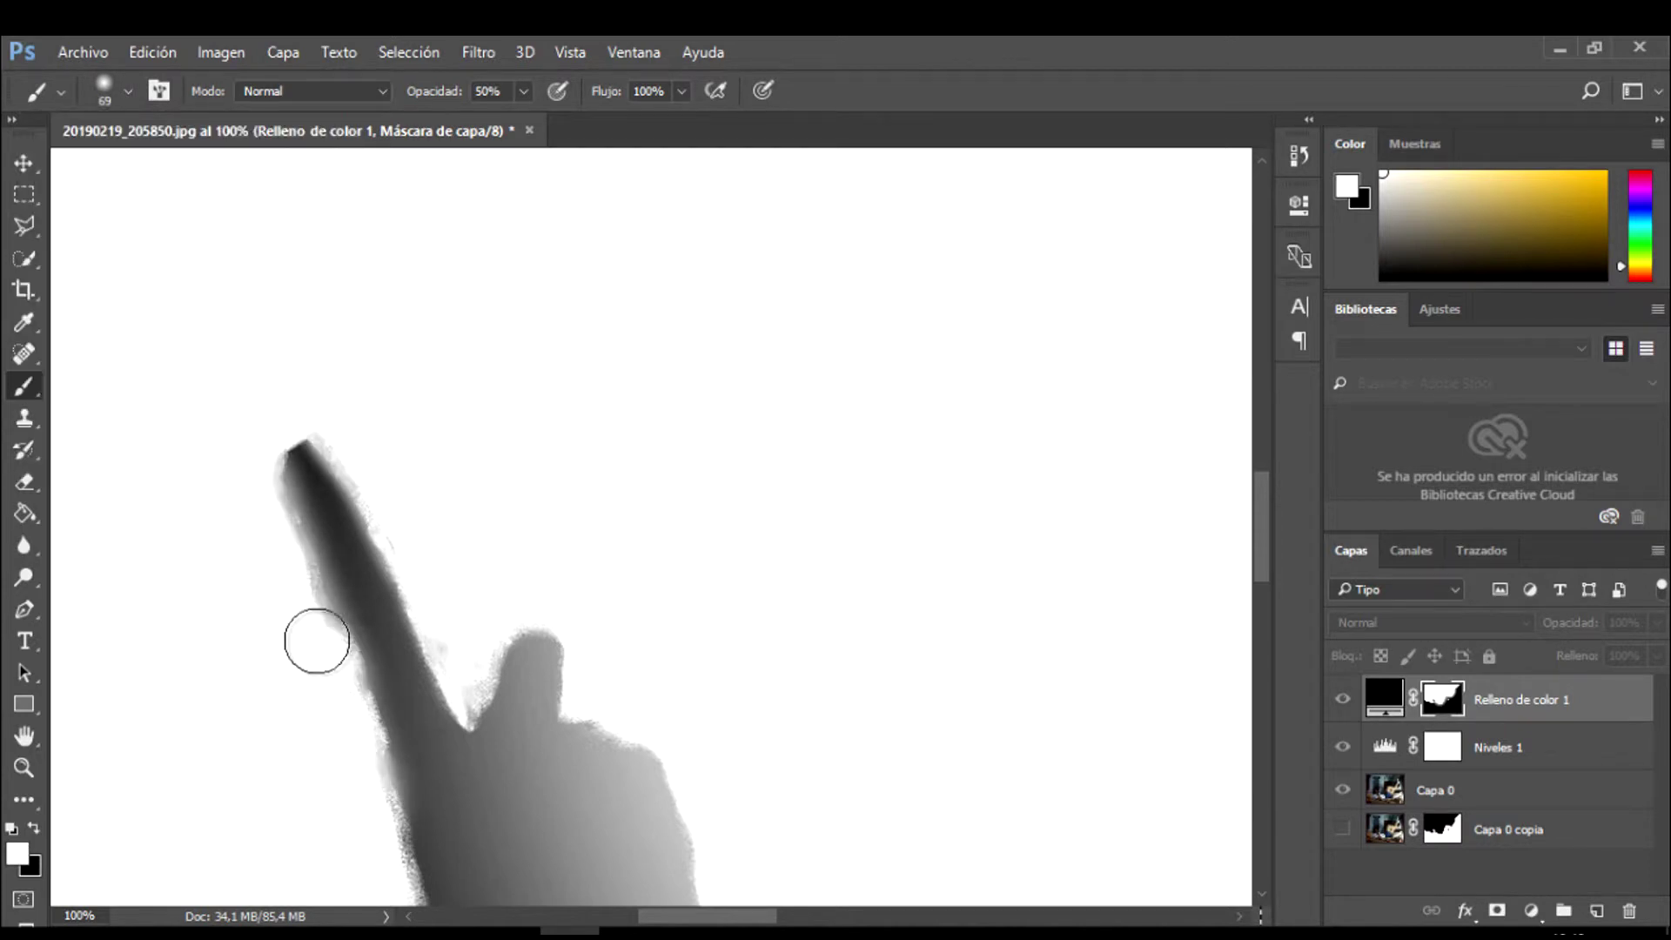
scroll(325, 436, "down", 5)
mouse_move(324, 436)
left_mouse_down()
mouse_move(403, 578)
mouse_move(418, 682)
mouse_move(288, 732)
left_mouse_up()
- Paint white along the shoulder edge and soften the mask's lower black/white boundary
scroll(809, 697, "left", 6)
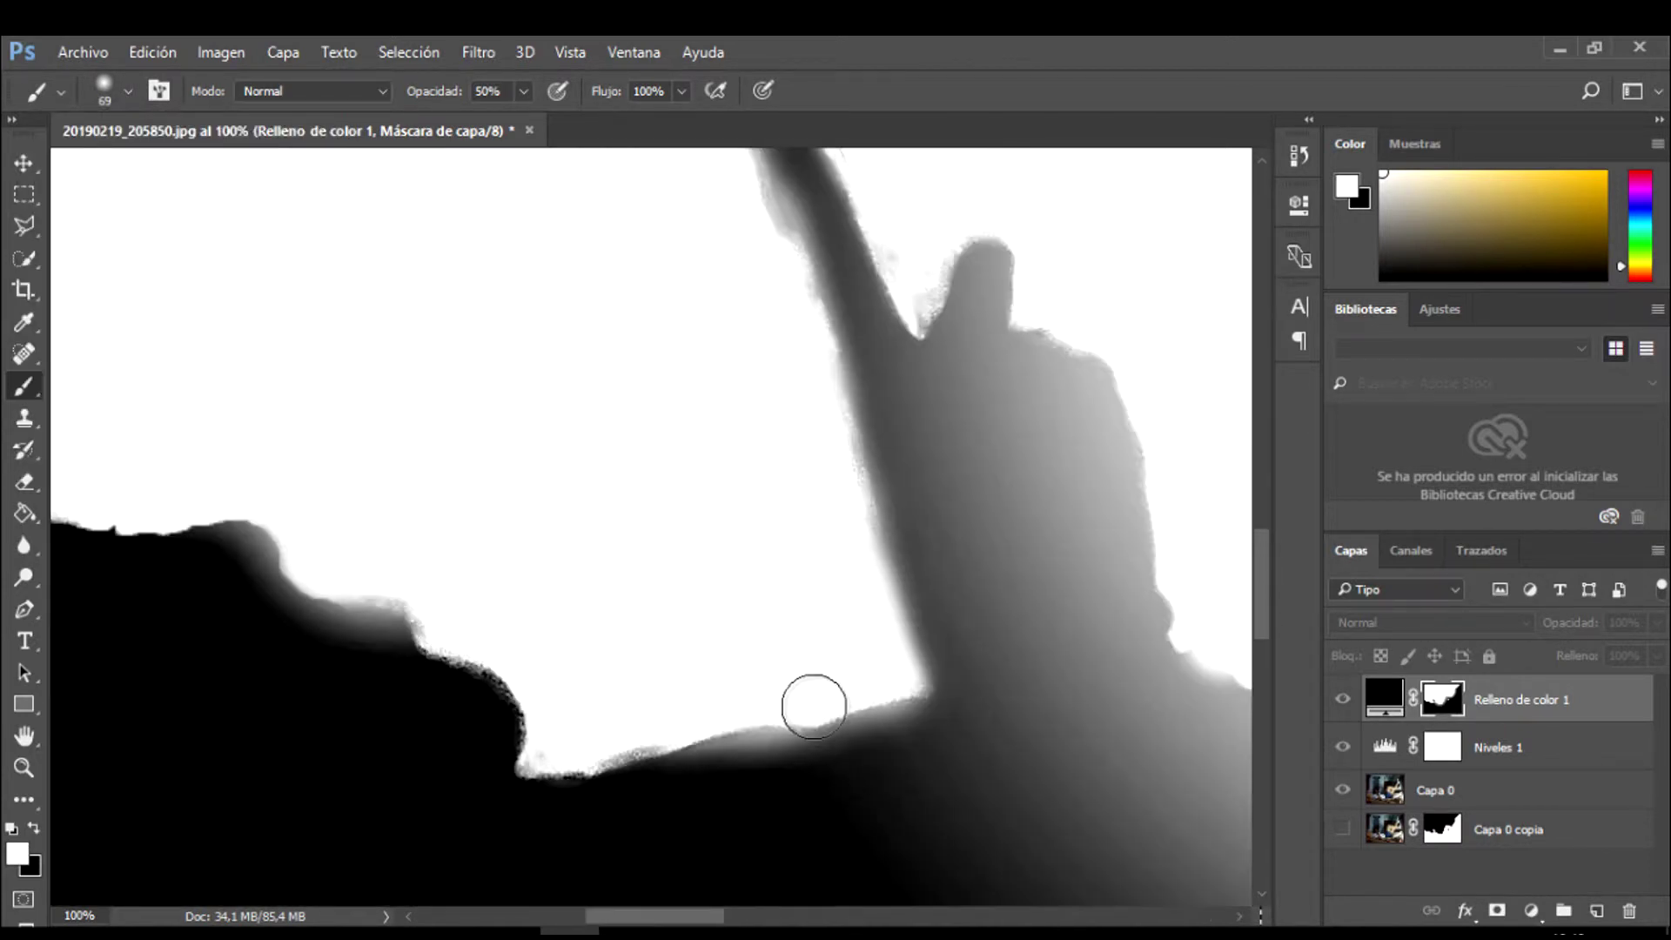
mouse_move(809, 697)
left_mouse_down()
mouse_move(534, 746)
mouse_move(530, 683)
mouse_move(384, 548)
left_mouse_up()
scroll(724, 614, "left", 4)
mouse_move(724, 615)
left_mouse_down()
mouse_move(526, 485)
mouse_move(589, 485)
mouse_move(220, 421)
mouse_move(112, 346)
left_mouse_up()
scroll(429, 324, "left", 5)
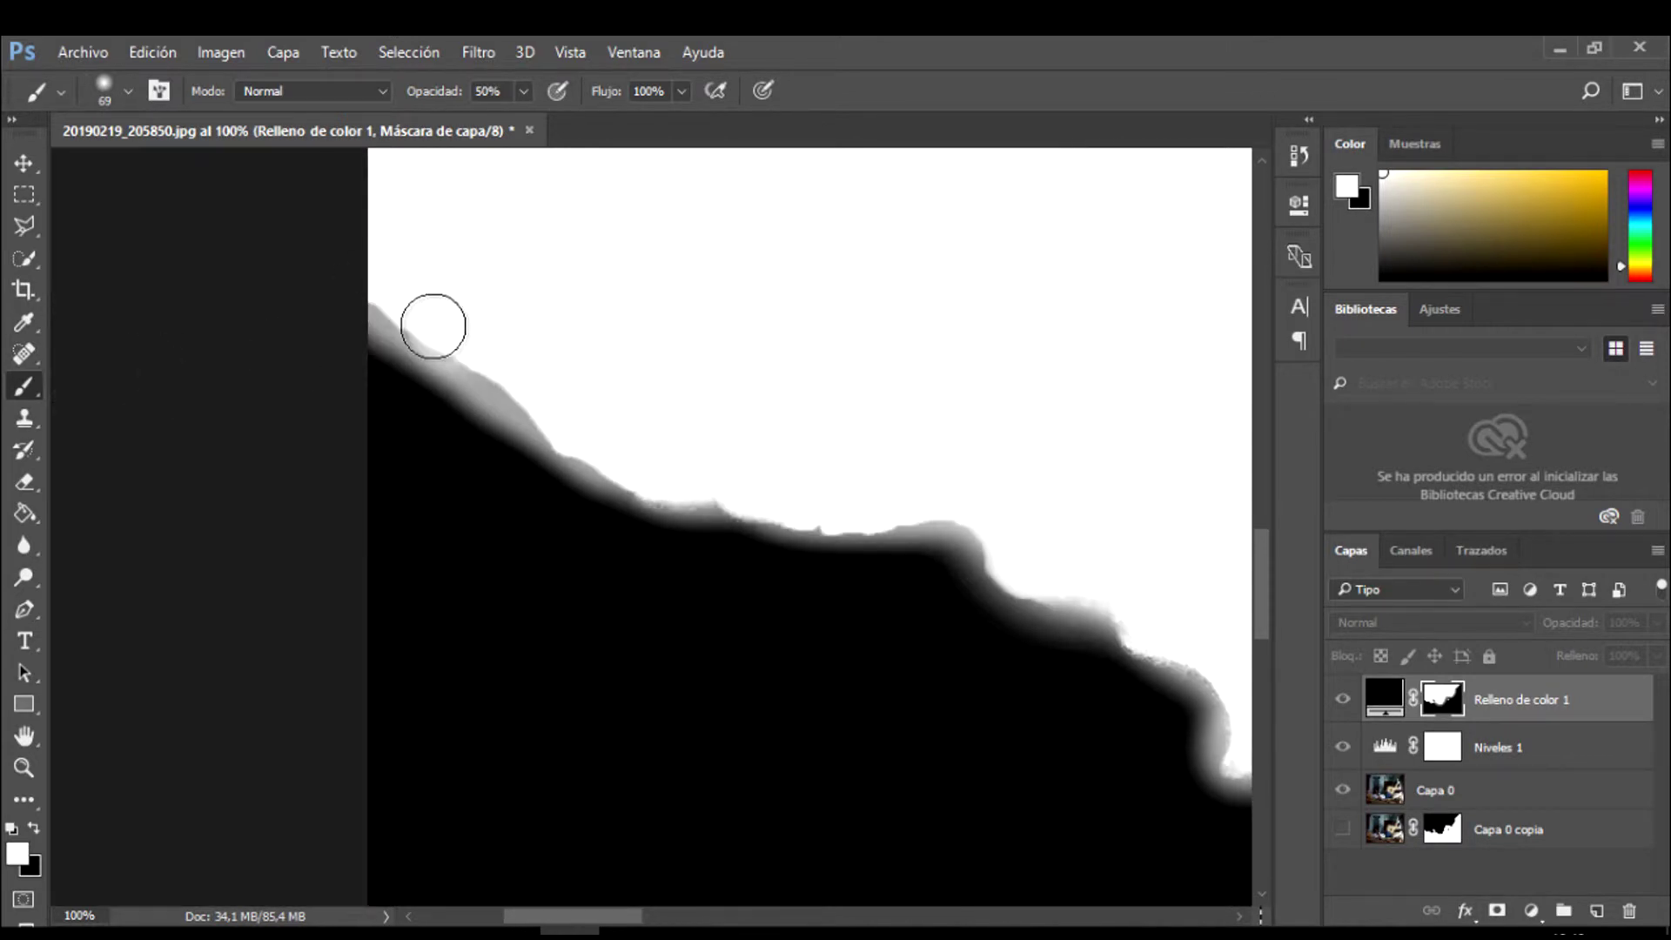
left_click(38, 359)
- Spot-heal the blemish and dark edge along the leg in the gap
left_click(92, 355)
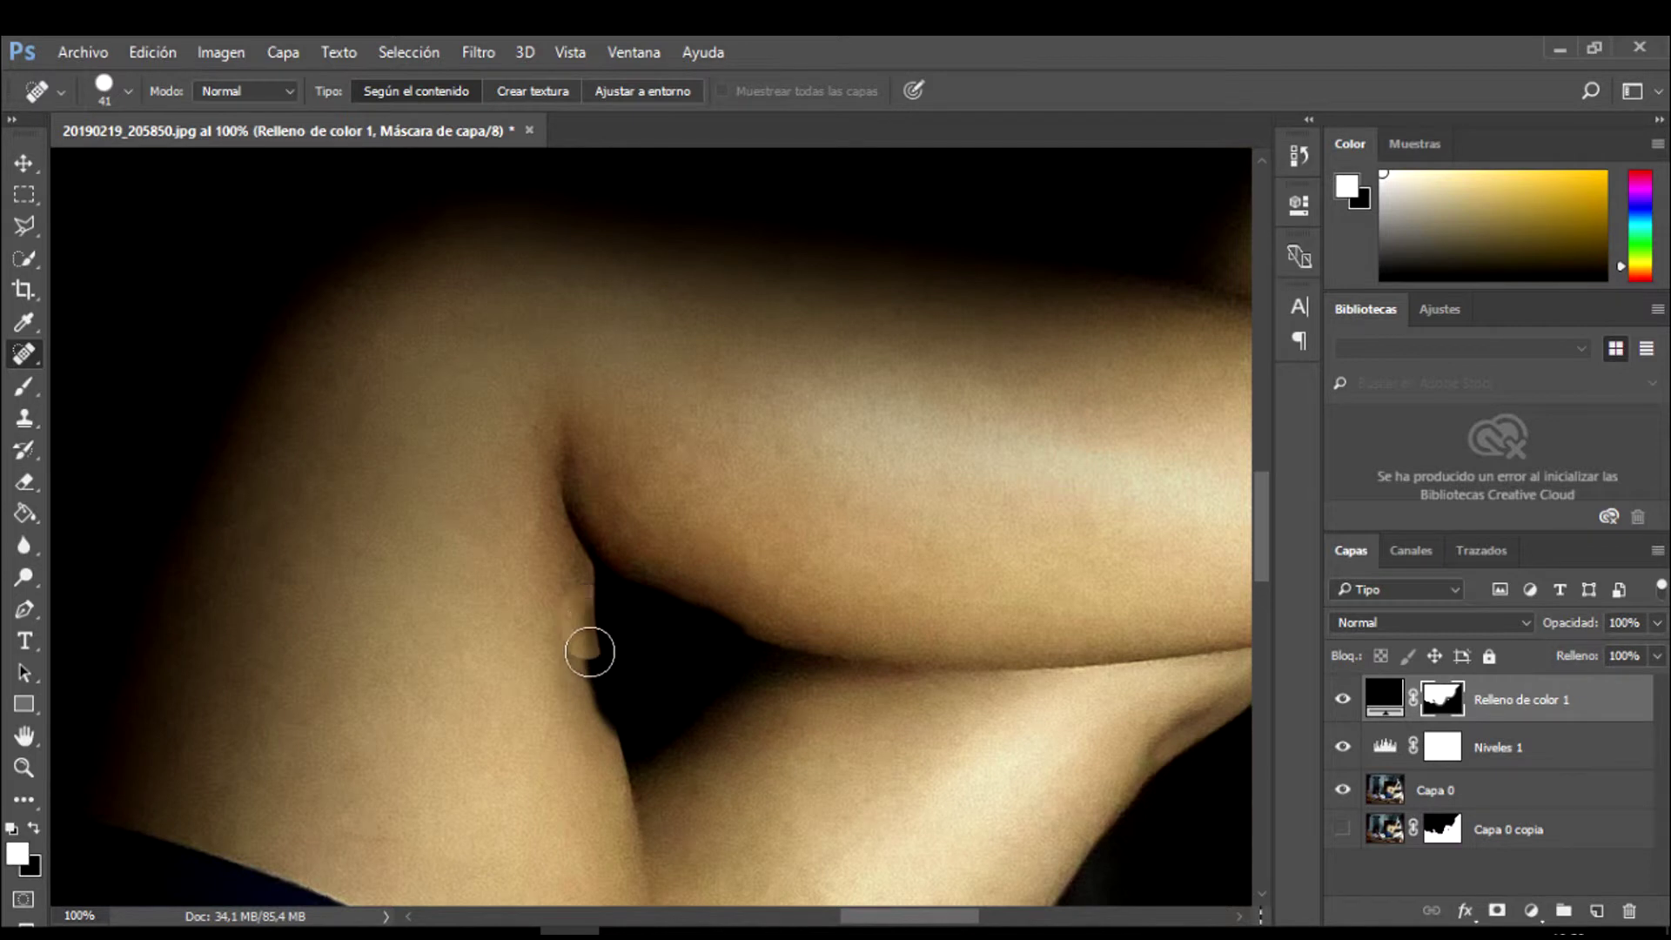
left_click_drag(605, 724, 605, 729)
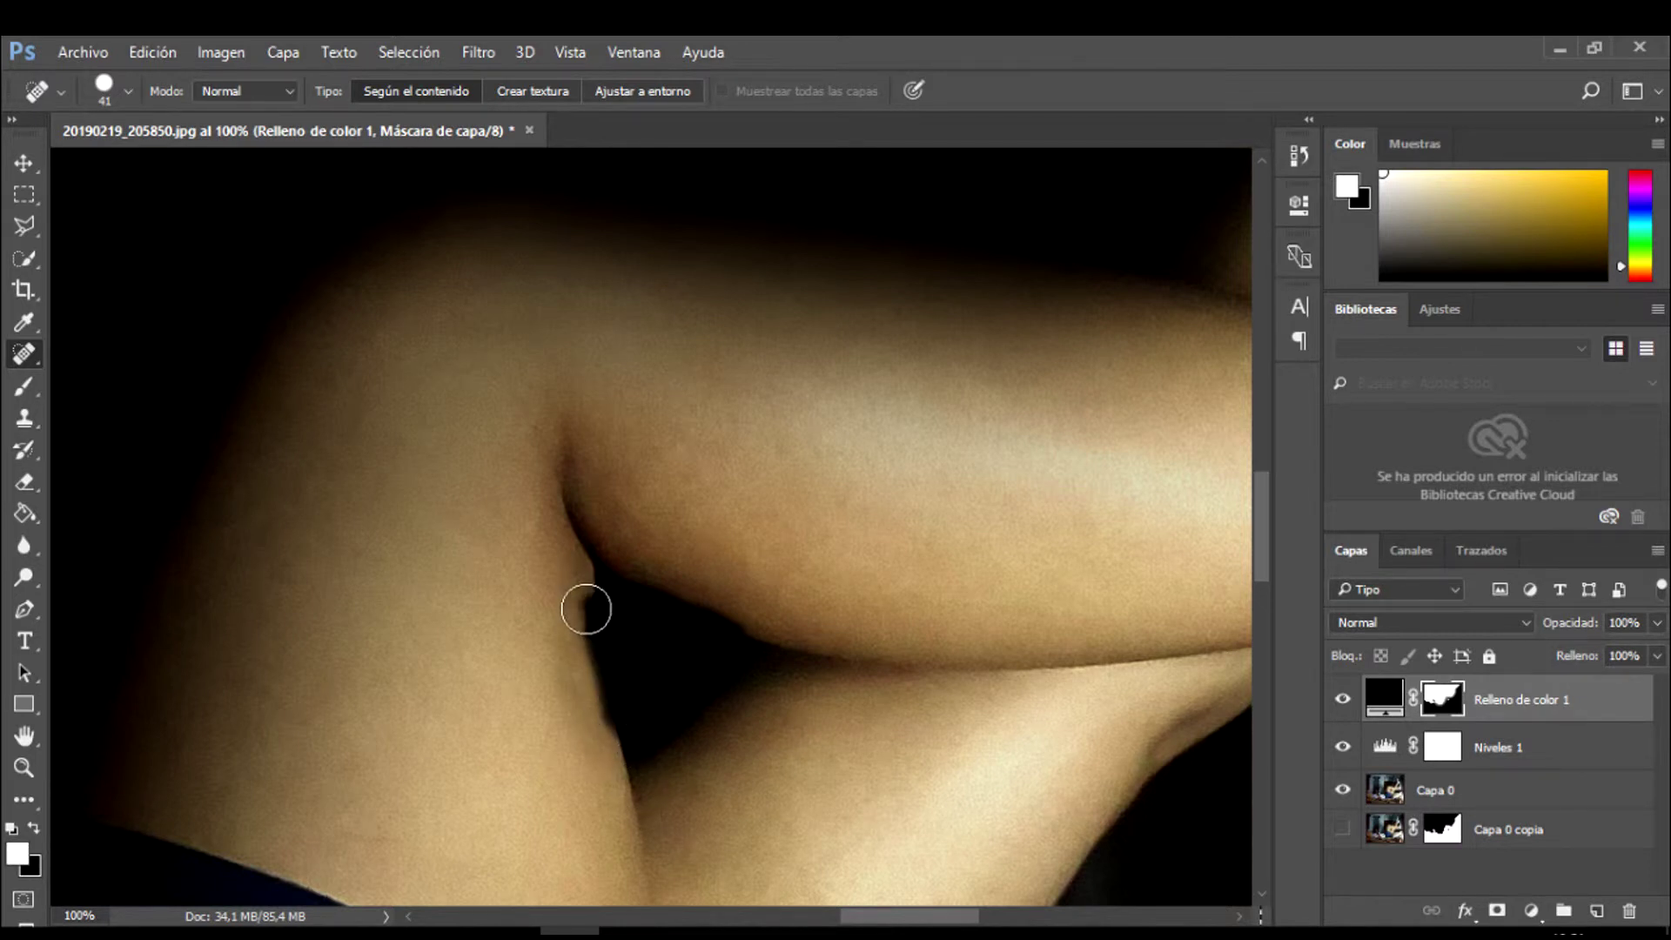
left_click_drag(586, 609, 610, 711)
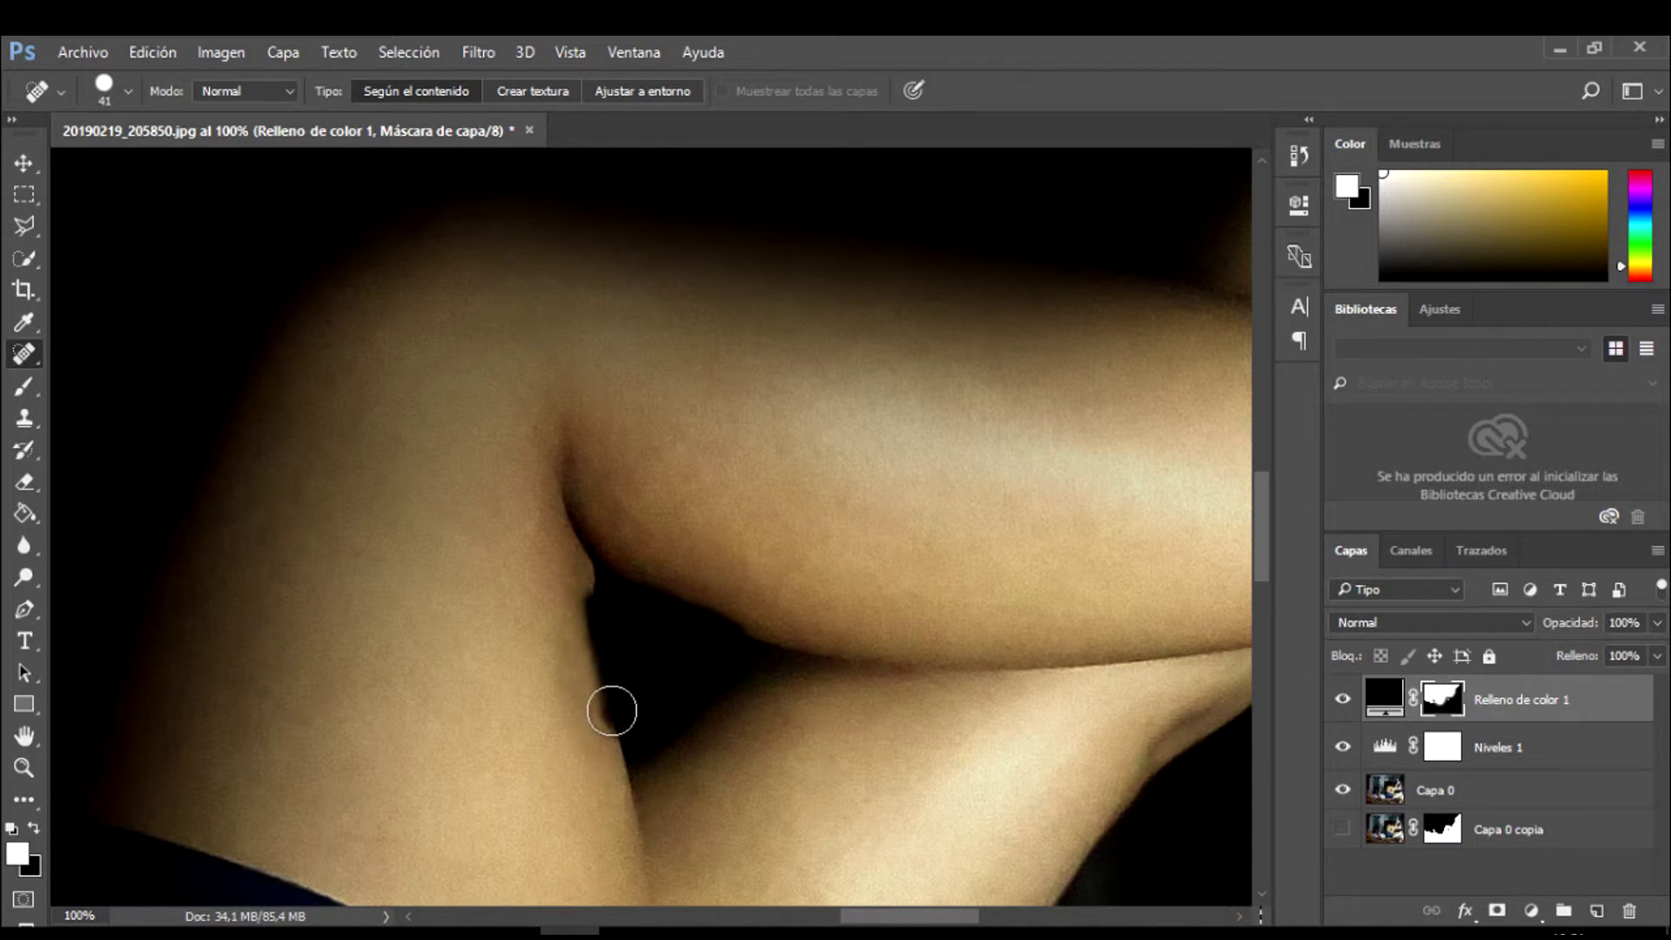
left_click(1388, 706)
left_click(1446, 705)
- Smooth the rough leg edges and heal the dark notch under the upper leg, then zoom out
left_click_drag(586, 594, 615, 719)
left_click_drag(585, 586, 614, 740)
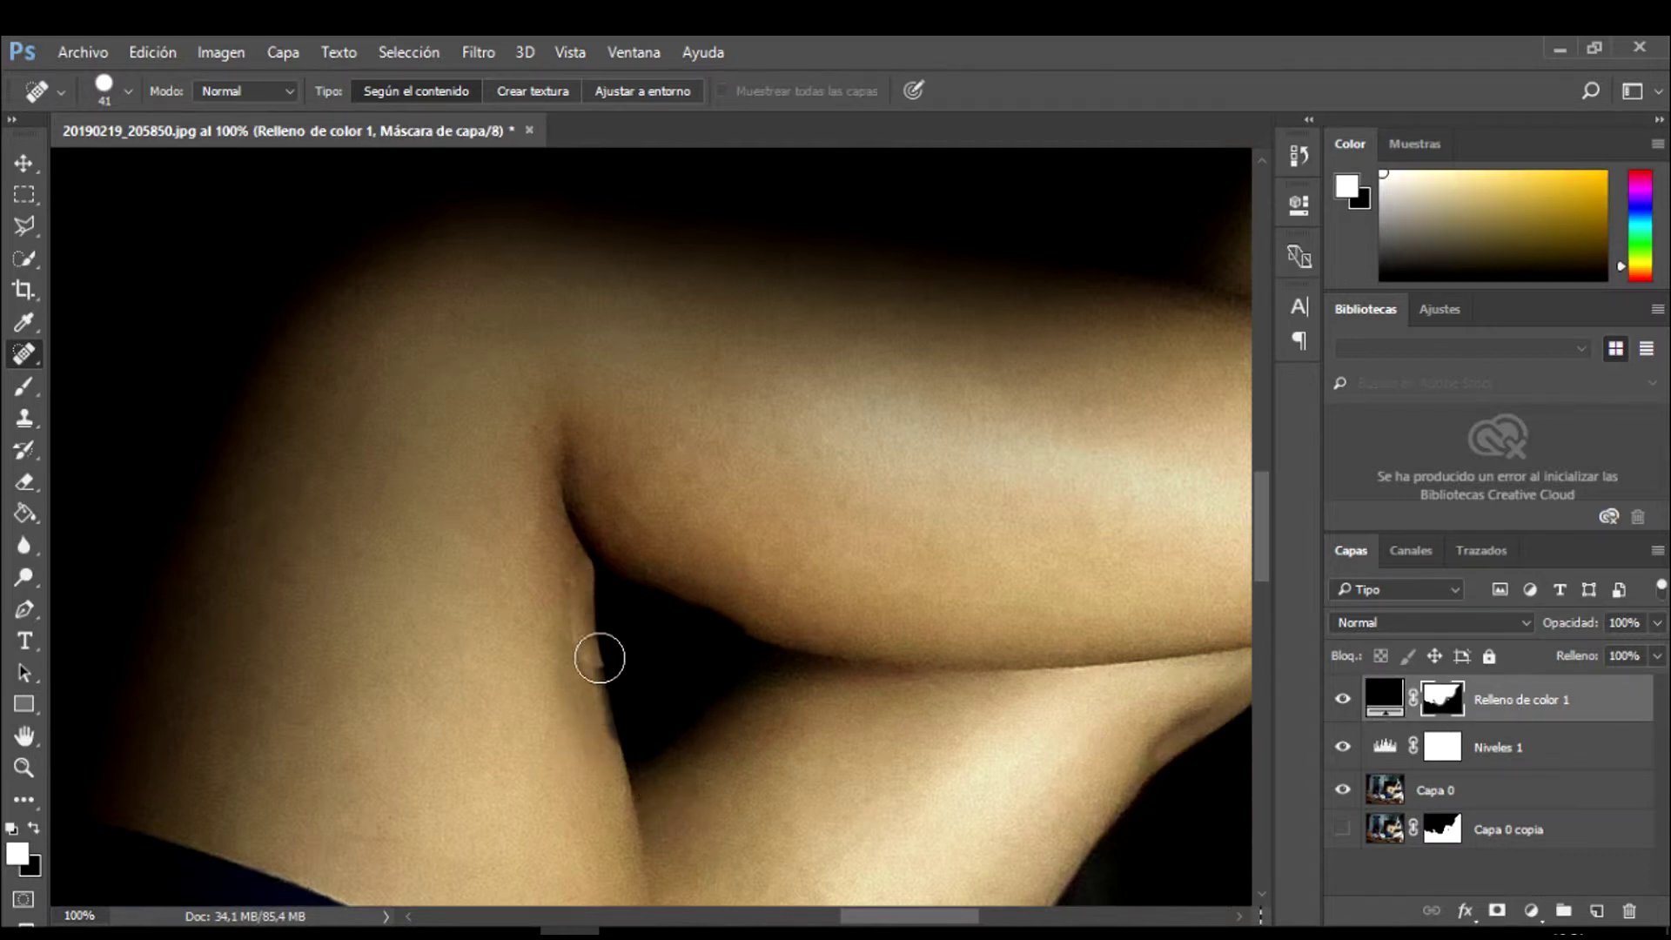
left_click_drag(591, 608, 614, 723)
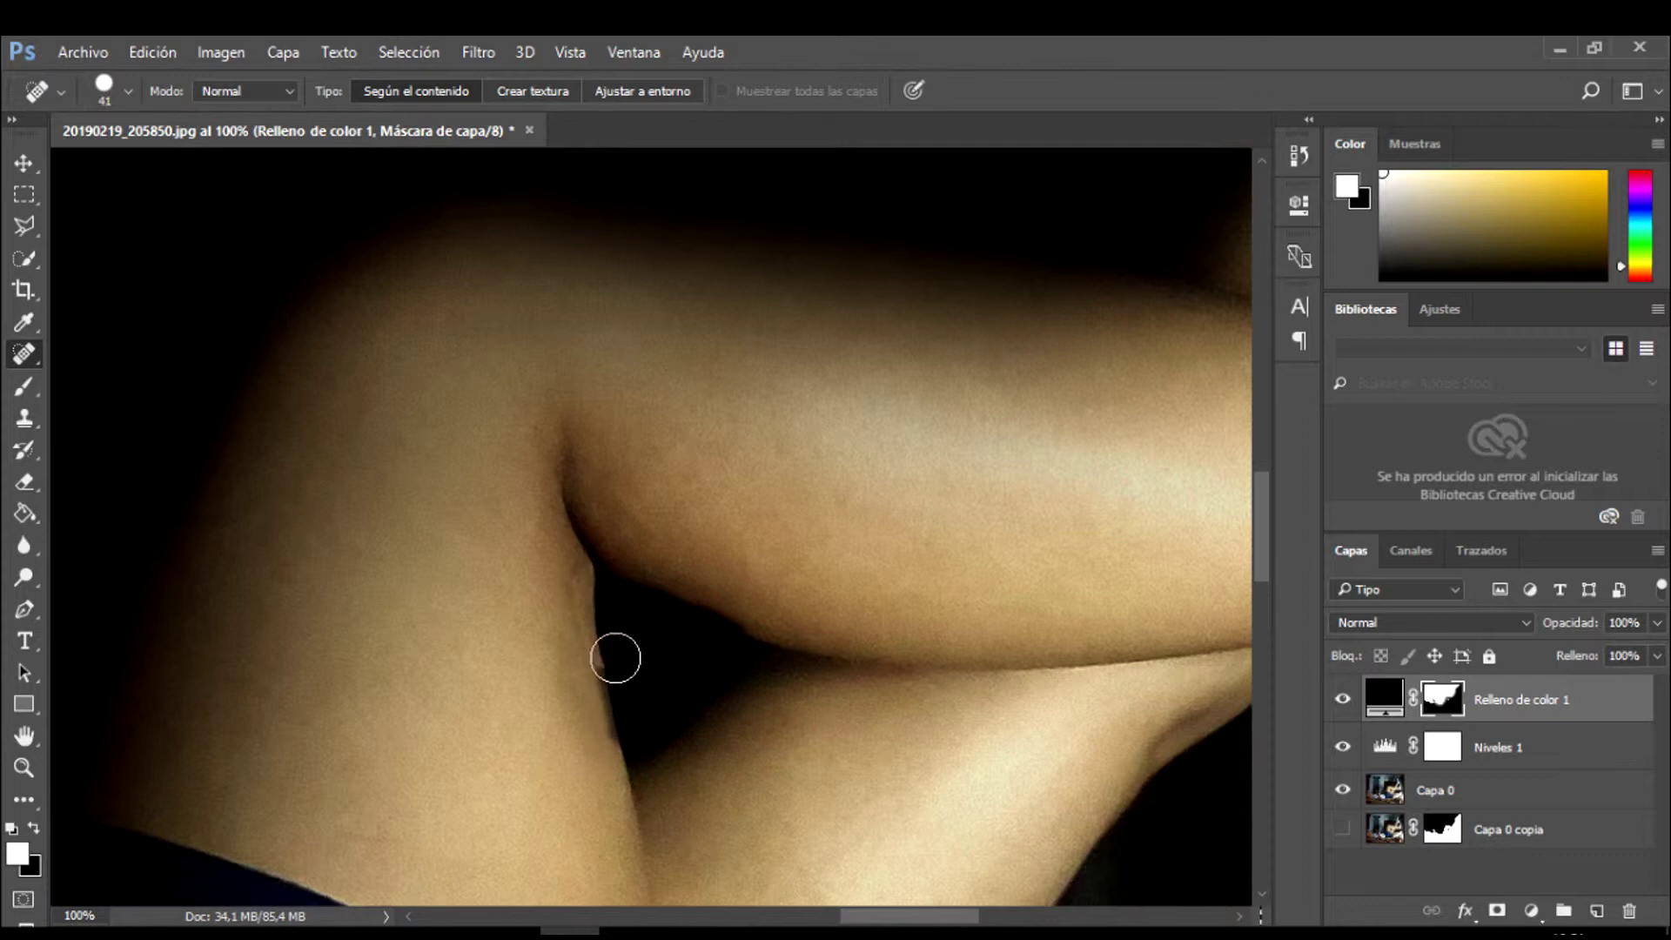
left_click_drag(594, 636, 624, 758)
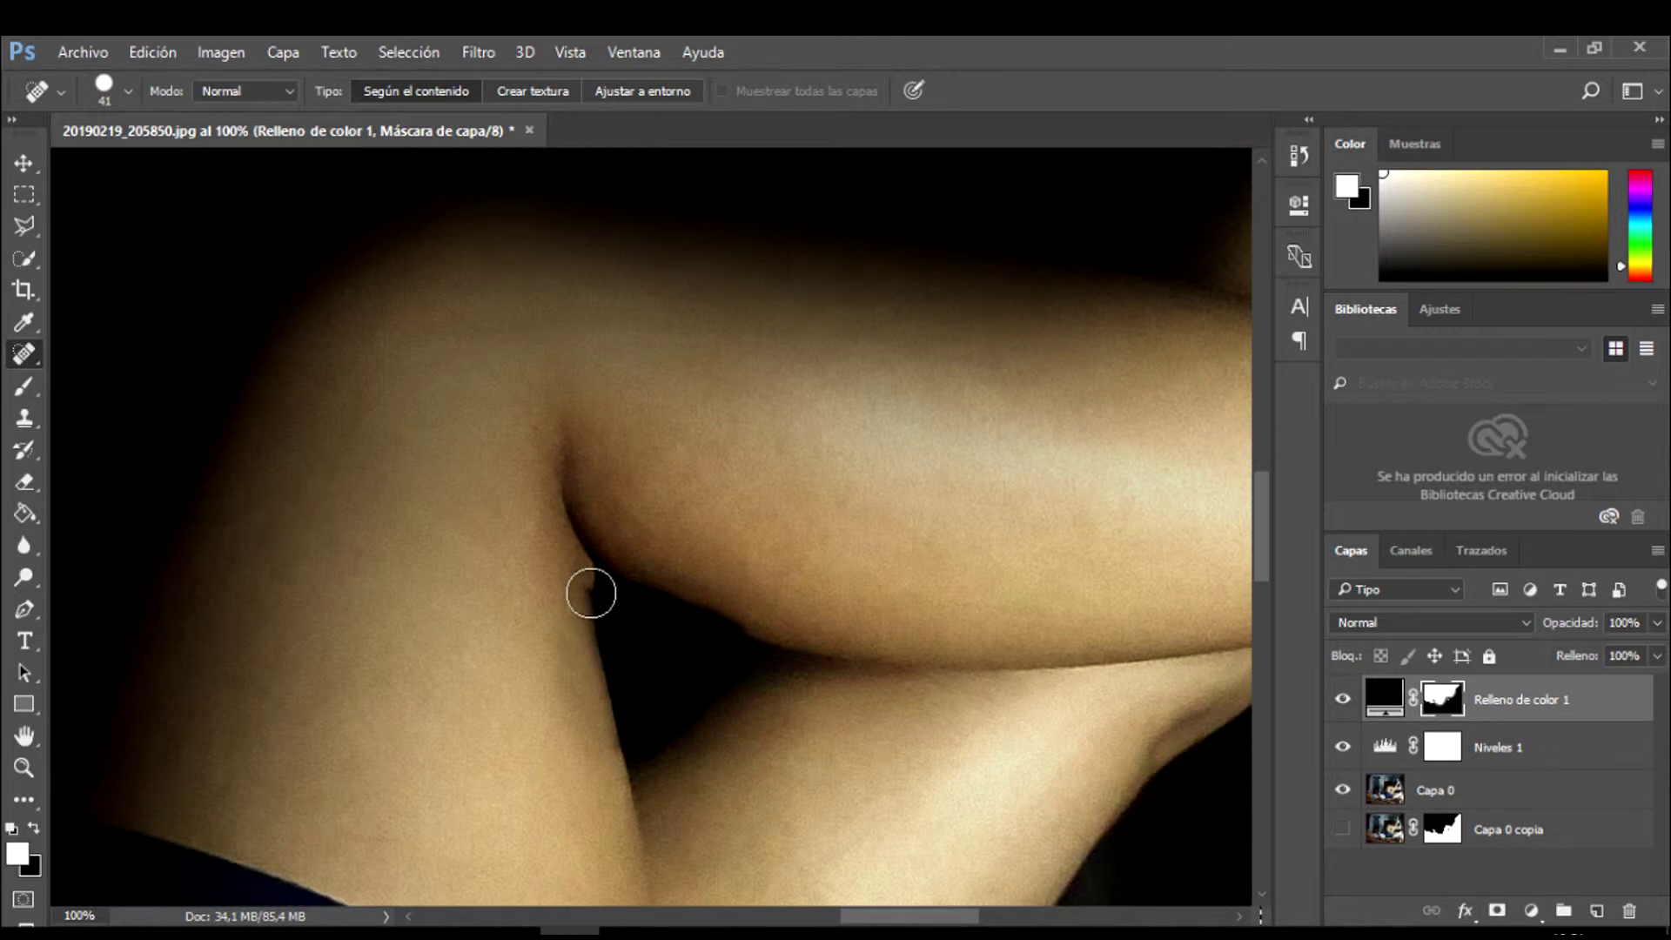
left_click_drag(591, 593, 616, 714)
left_click_drag(593, 590, 623, 746)
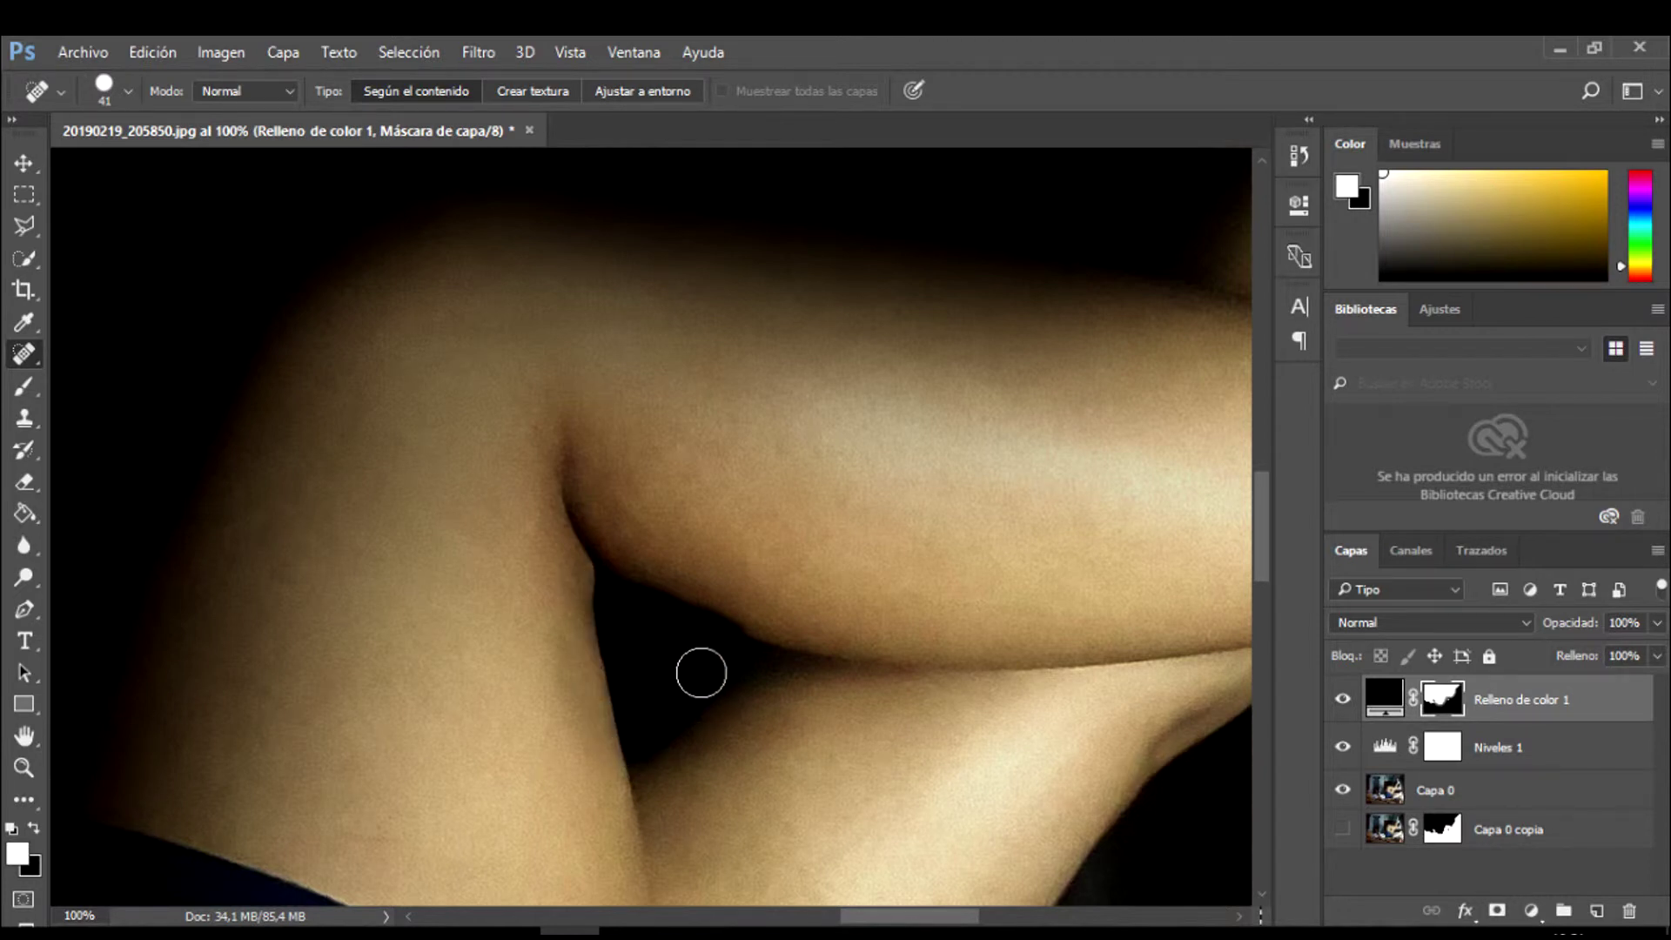
left_click_drag(632, 557, 758, 625)
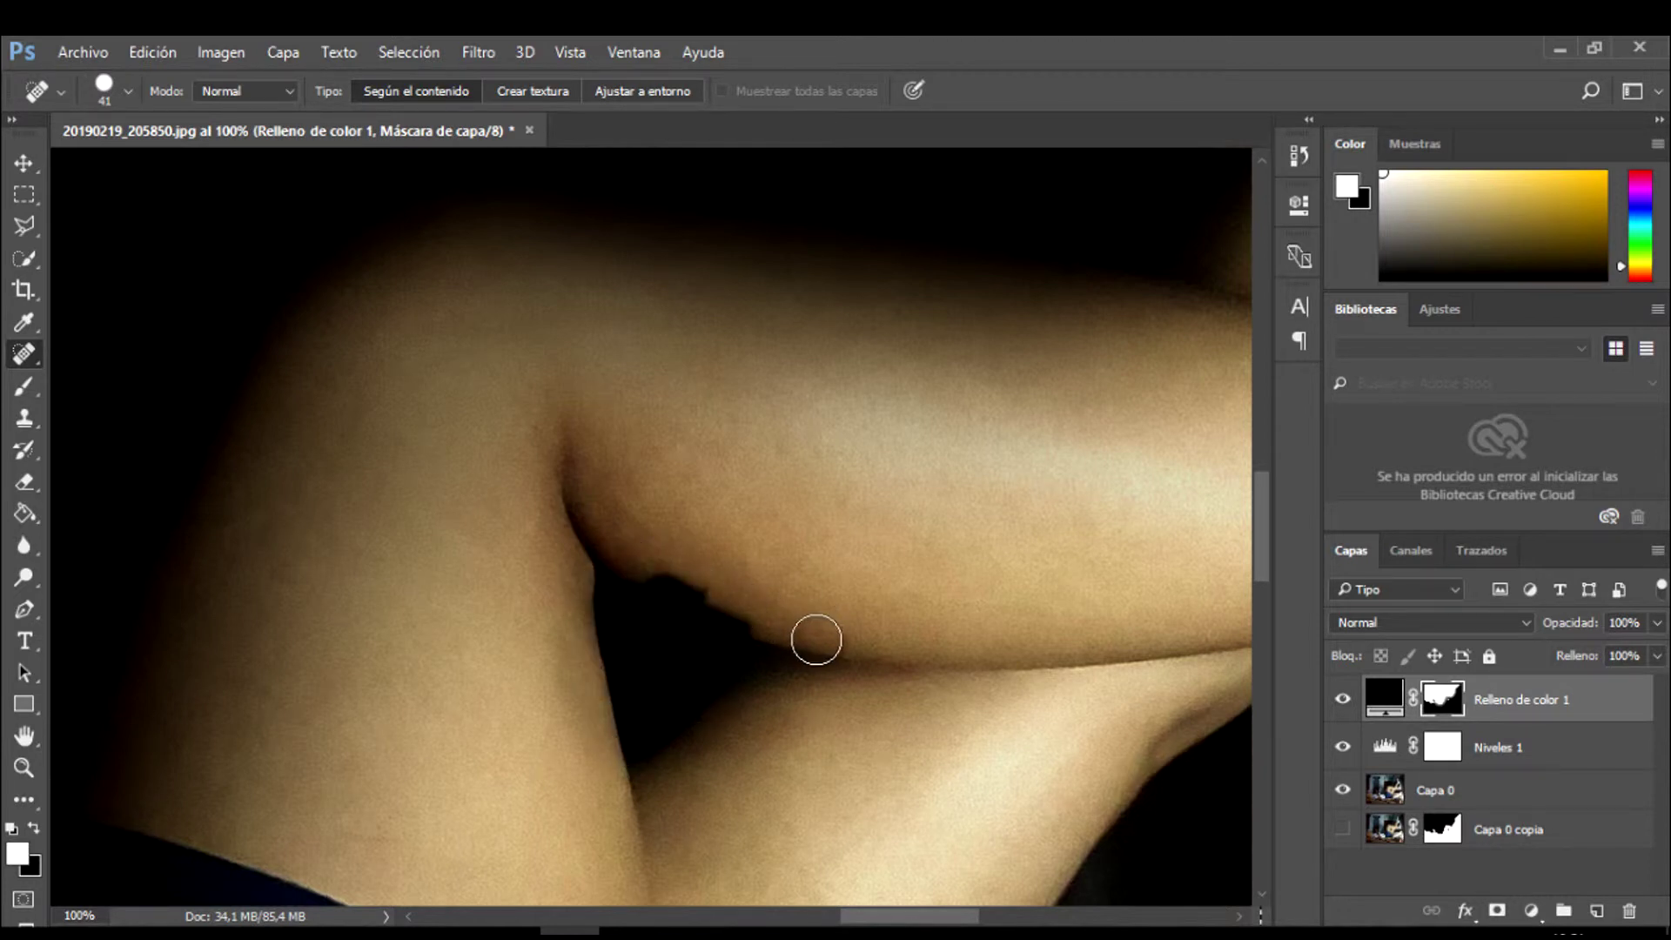
mouse_move(649, 574)
left_mouse_down()
mouse_move(709, 600)
mouse_move(660, 598)
mouse_move(739, 618)
mouse_move(619, 574)
mouse_move(758, 650)
left_mouse_up()
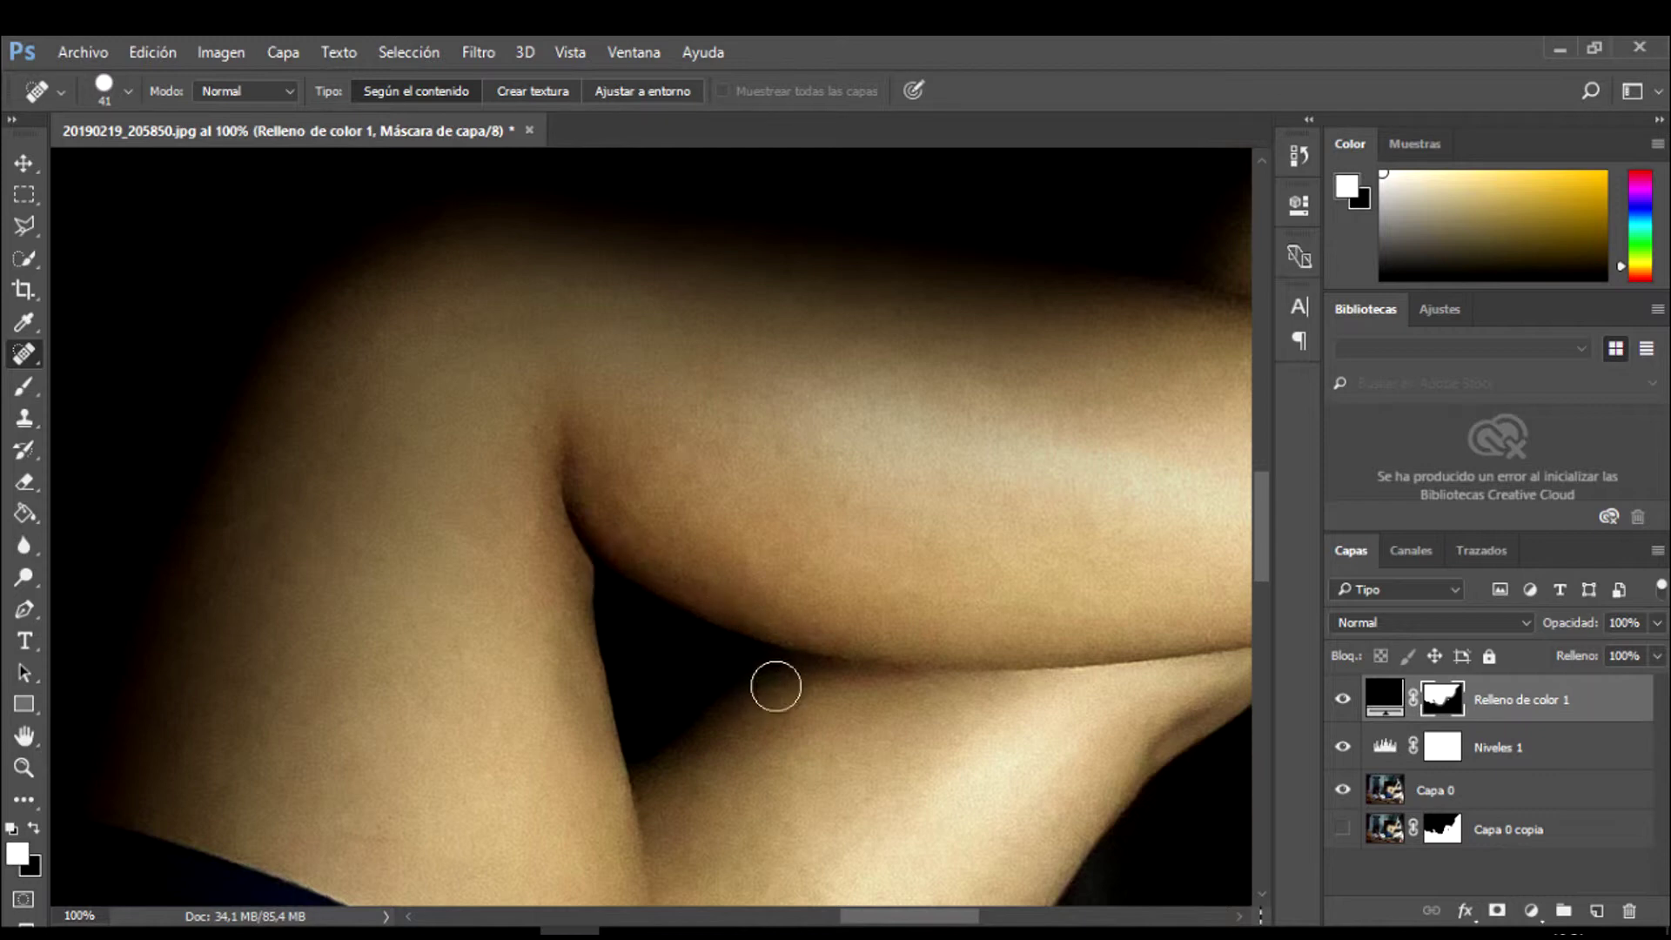
scroll(783, 713, "down", 3)
scroll(783, 709, "down", 1)
- Add a Blanco y negro adjustment layer and toggle it to compare with colour
scroll(783, 710, "down", 1)
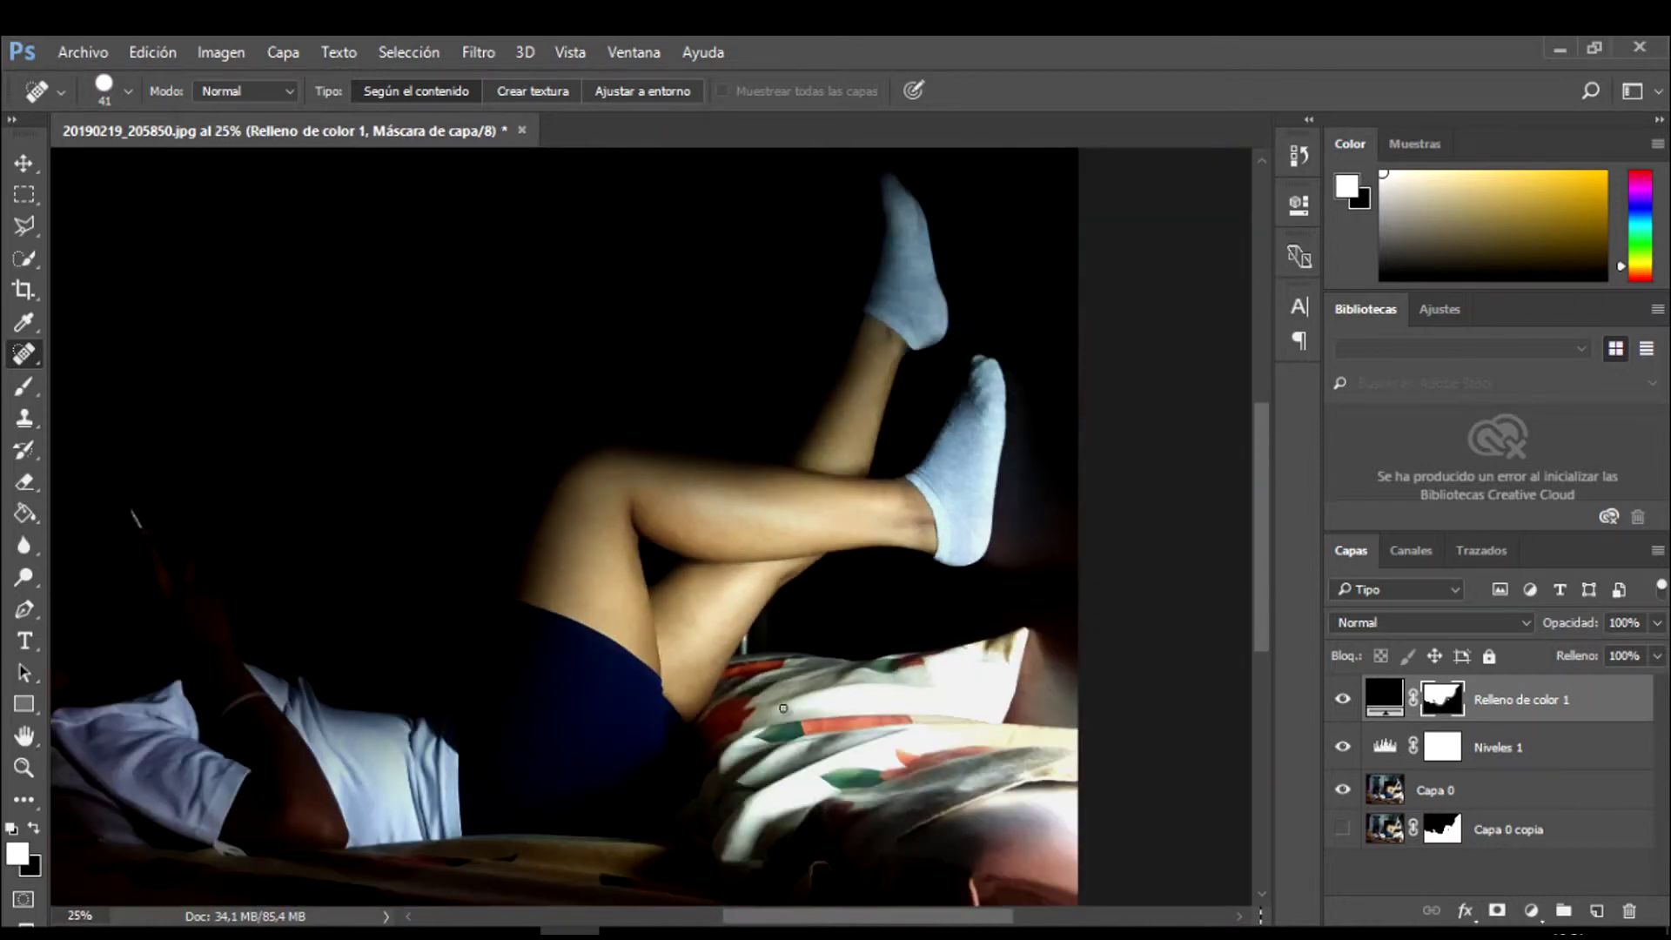
scroll(783, 707, "down", 1)
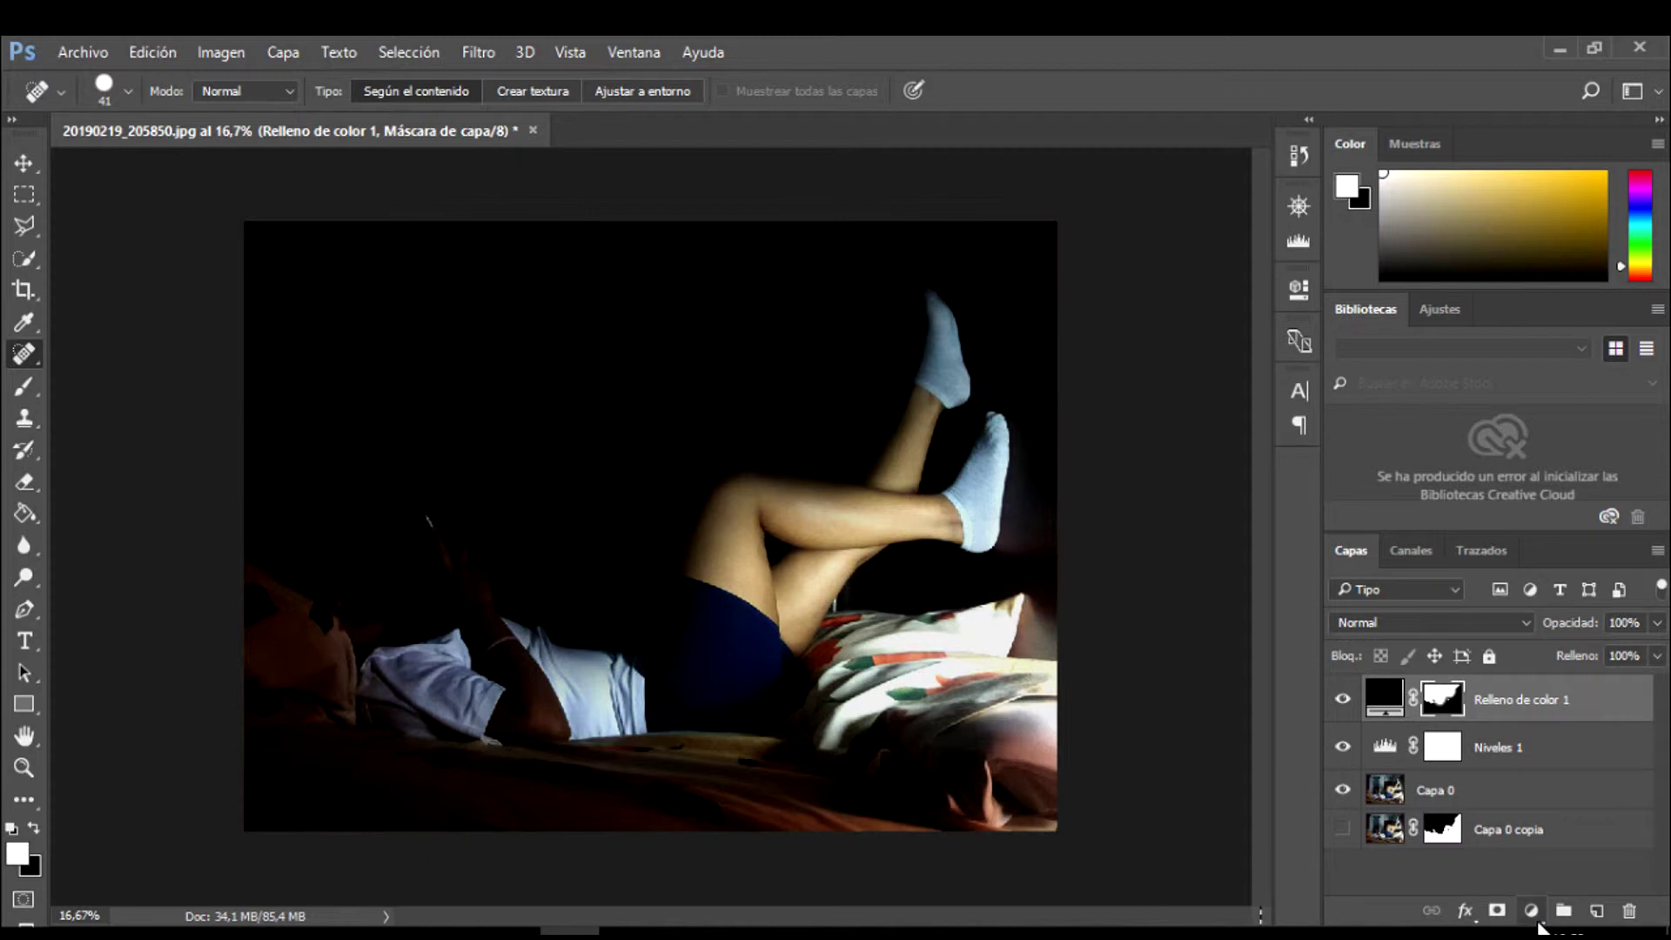
left_click(1531, 910)
left_click(1497, 670)
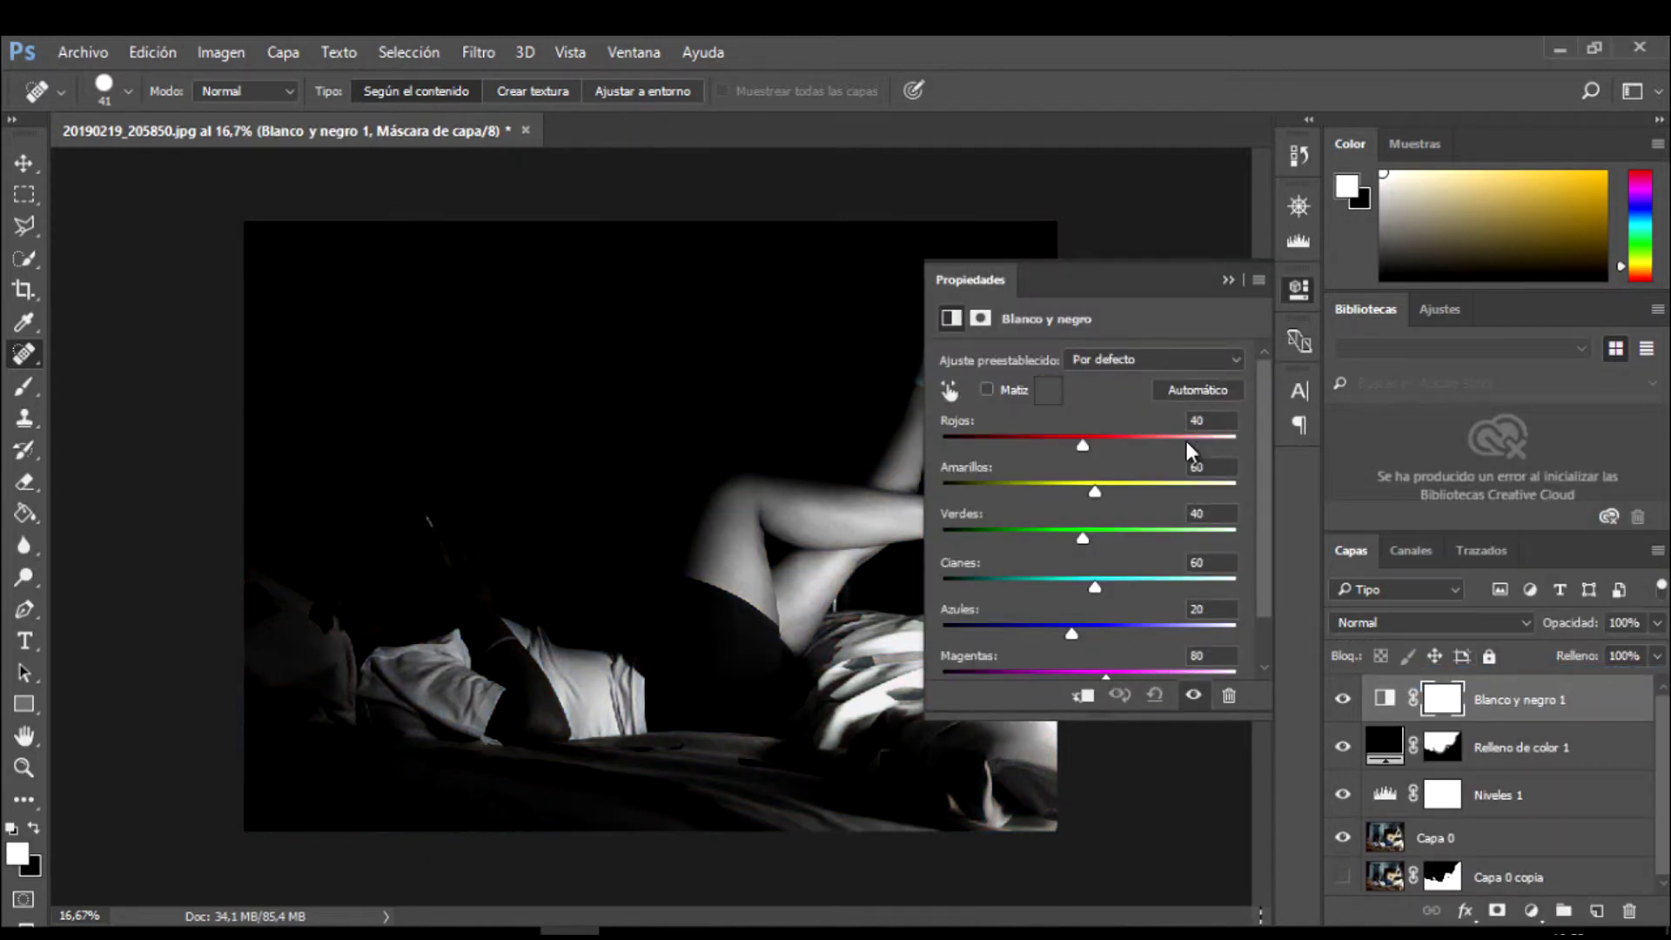
left_click(1194, 695)
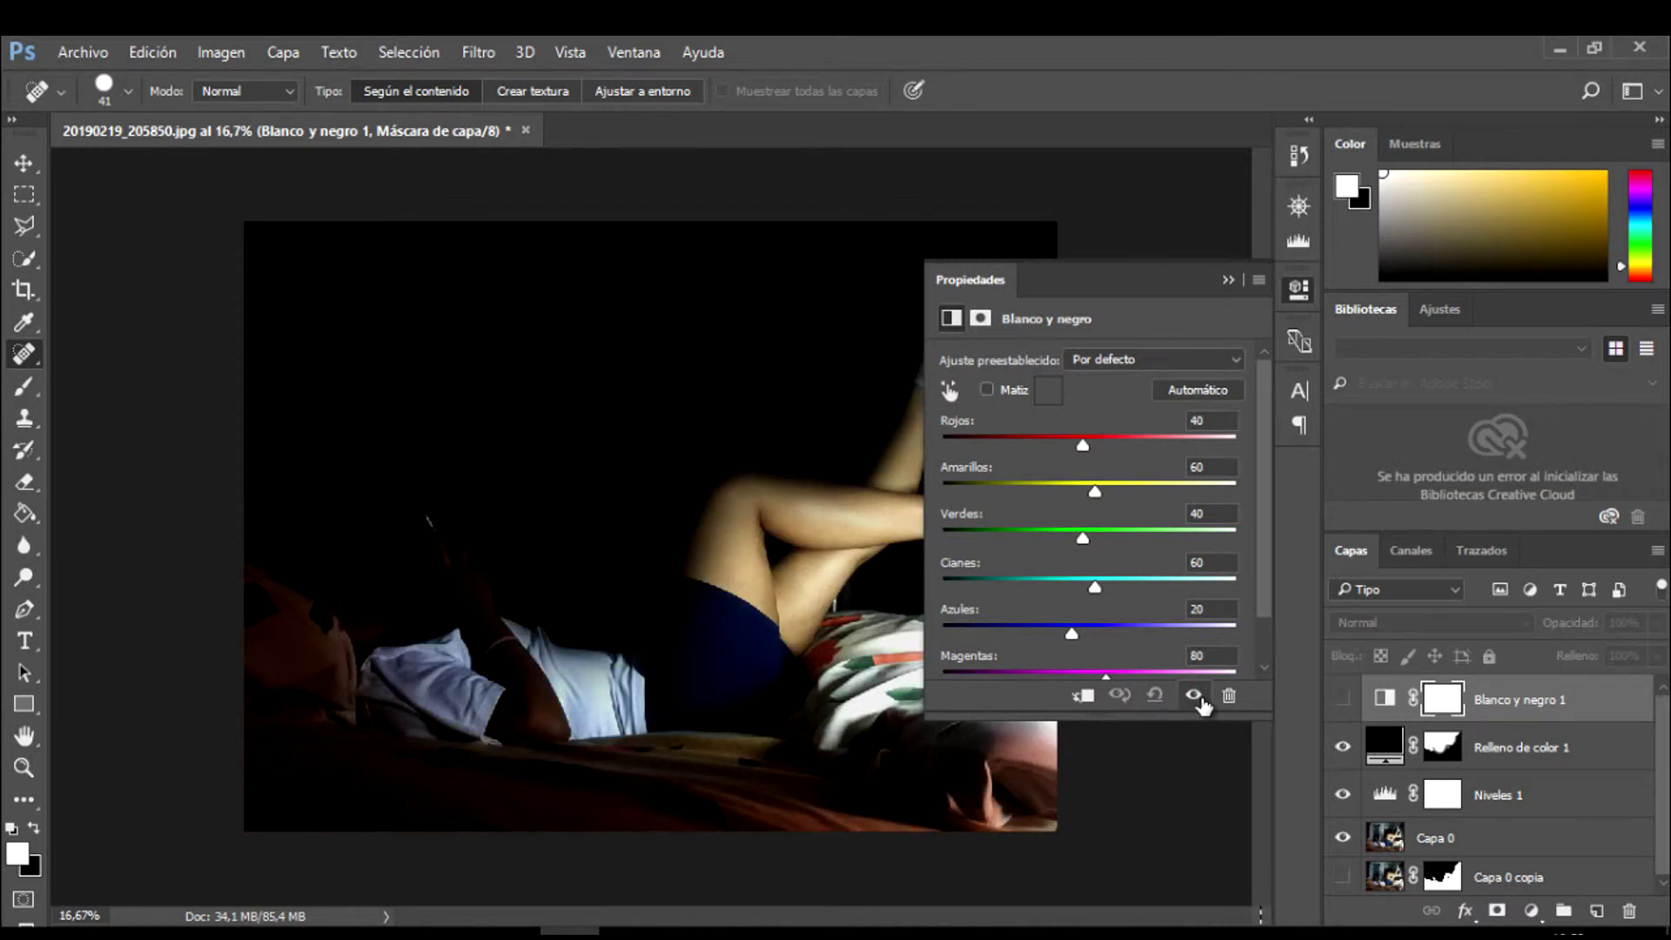
left_click(1193, 695)
- Set Reds 56, Yellows 21, Greens 31, Cyans 167, Blues 31, Magentas 40, comparing via the eye toggle
left_click_drag(1093, 493, 1114, 494)
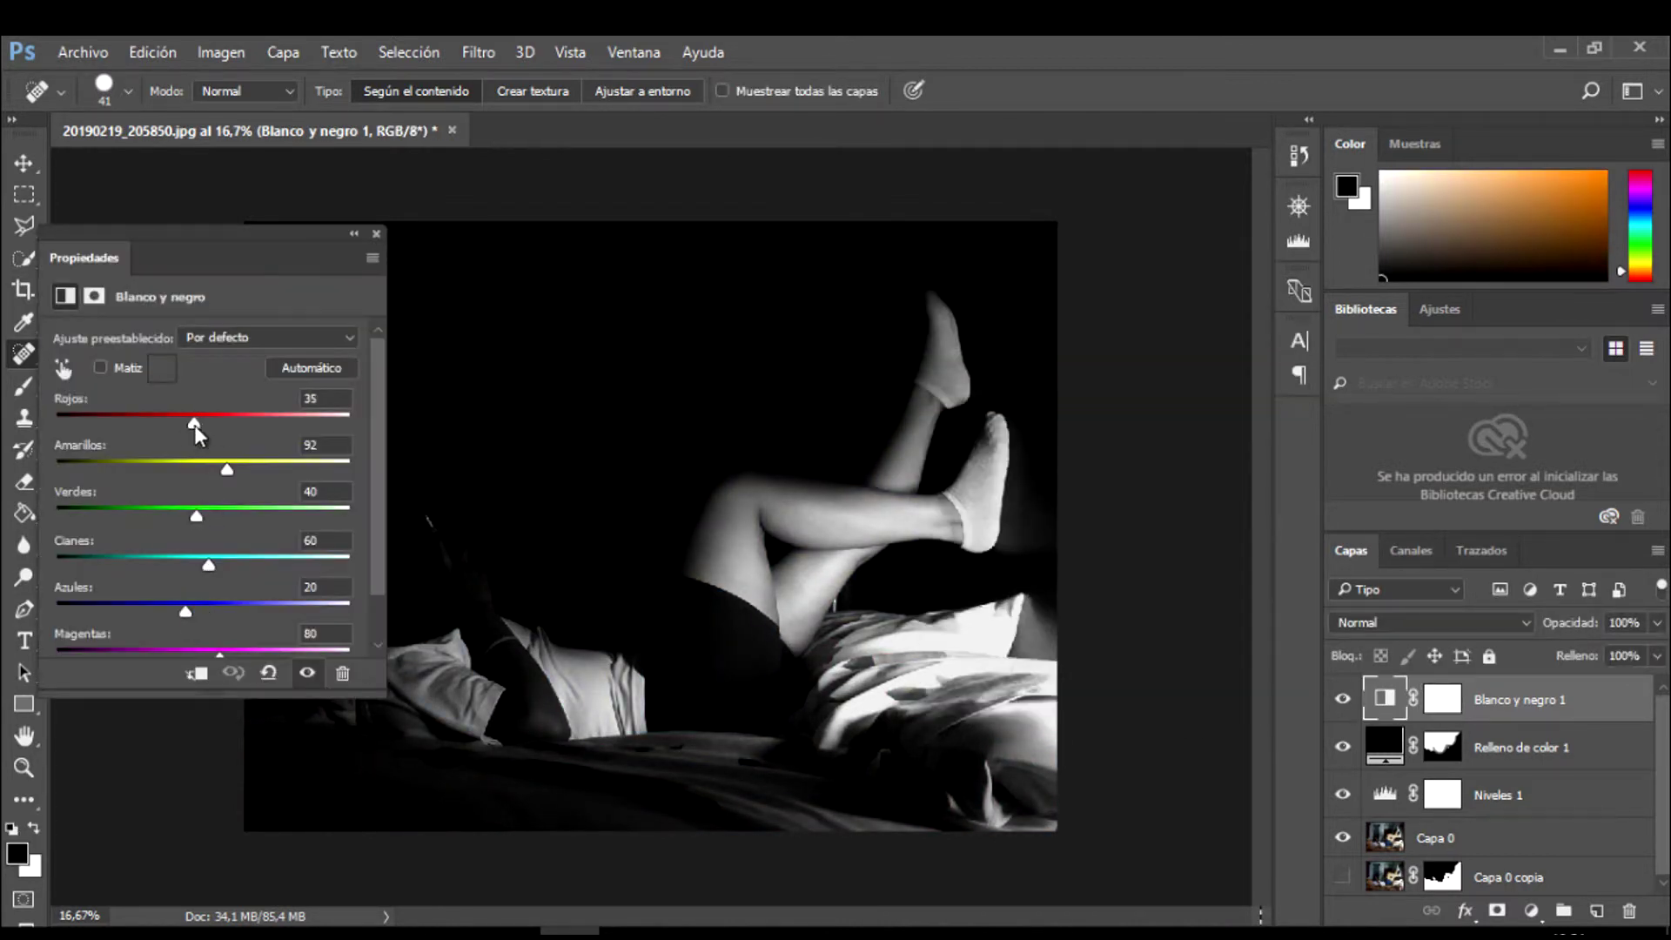
left_click_drag(195, 425, 168, 421)
mouse_move(226, 470)
left_mouse_down()
mouse_move(186, 468)
mouse_move(207, 424)
left_mouse_up()
mouse_move(197, 516)
left_mouse_down()
mouse_move(236, 517)
mouse_move(192, 514)
mouse_move(231, 562)
mouse_move(274, 566)
left_mouse_up()
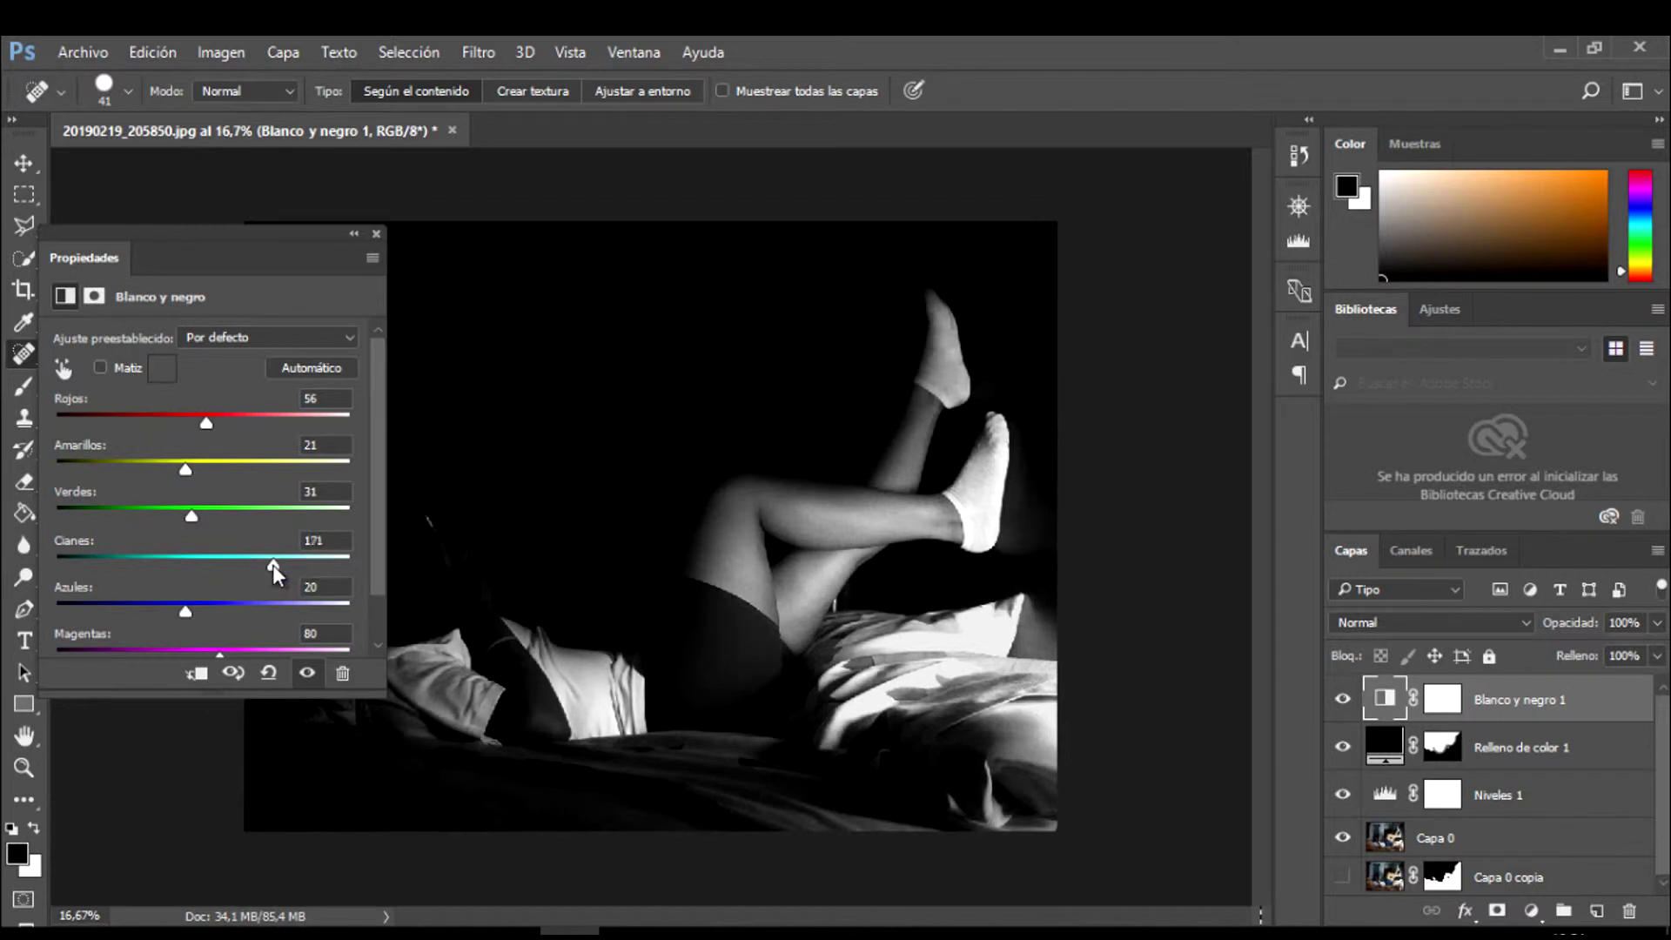
mouse_move(185, 612)
left_mouse_down()
mouse_move(231, 614)
mouse_move(187, 598)
left_mouse_up()
scroll(191, 613, "down", 1)
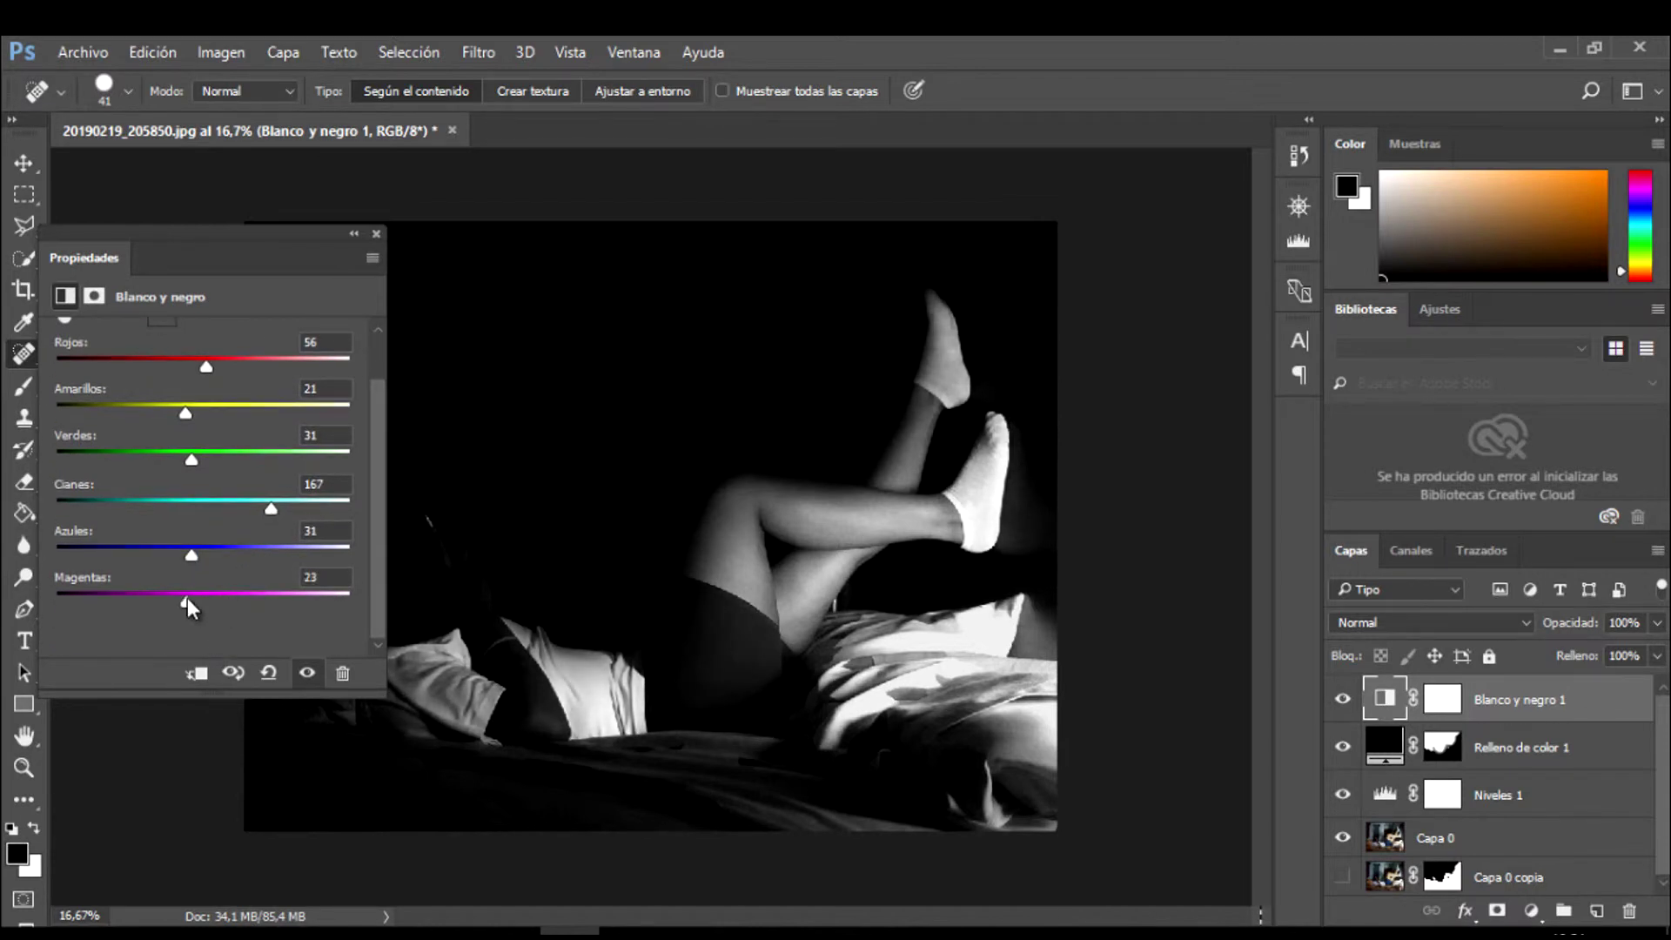
left_click(305, 675)
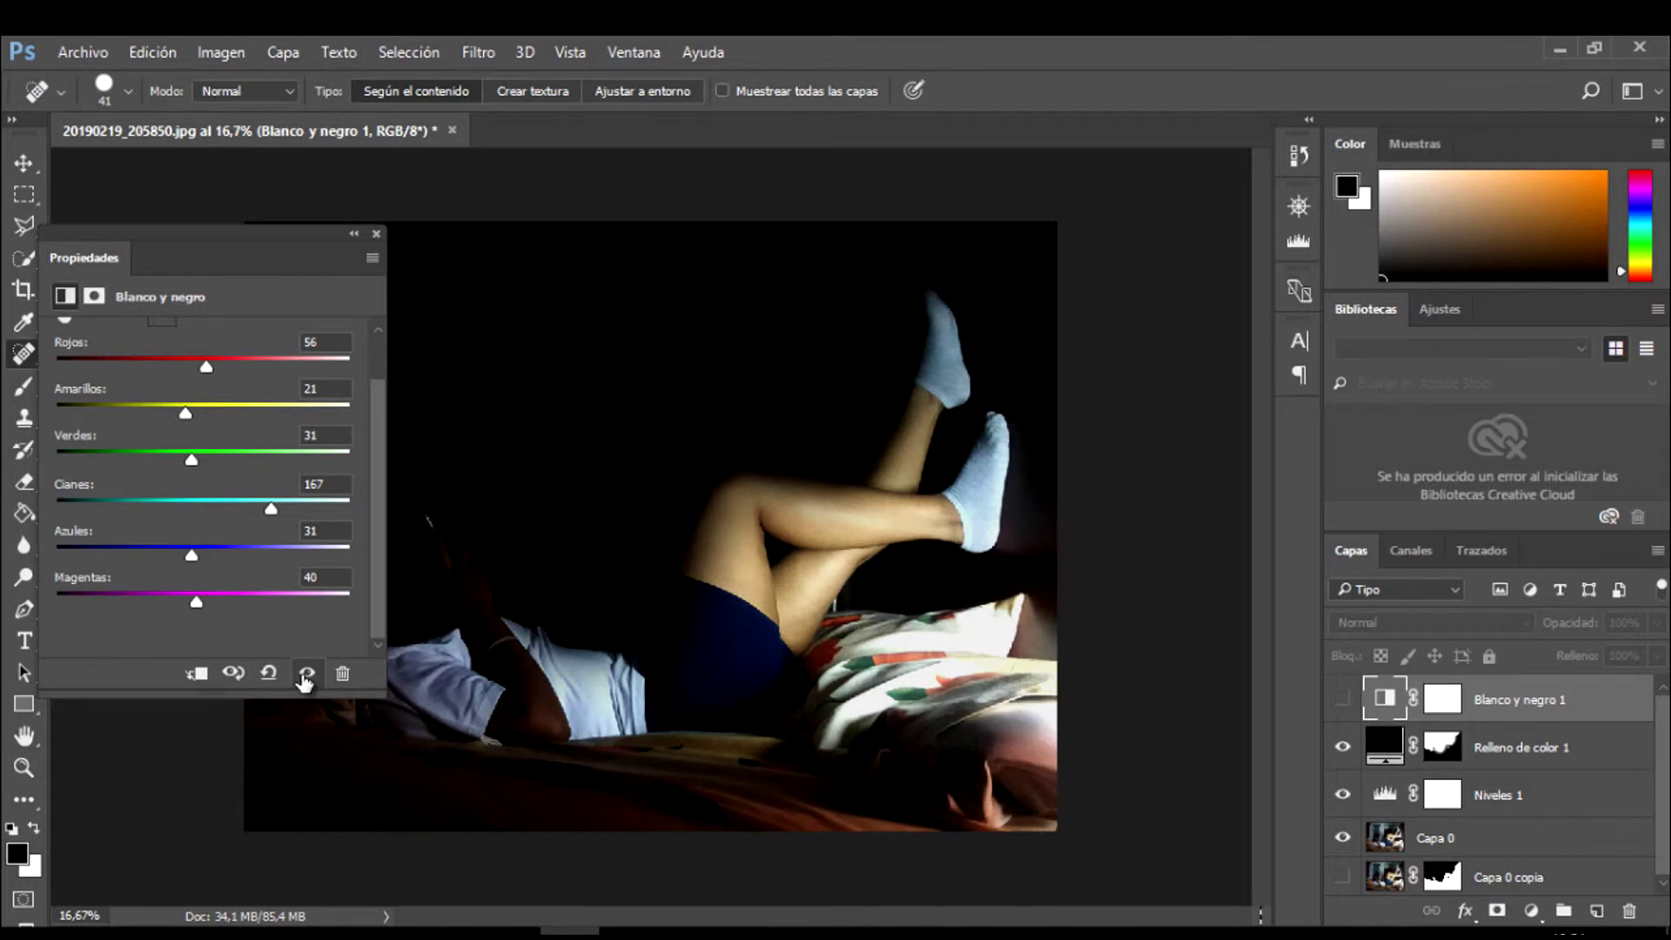
left_click(306, 675)
- Add an Exposición adjustment layer with exposure +0,28 and gamma left at 1,00
left_click(1531, 910)
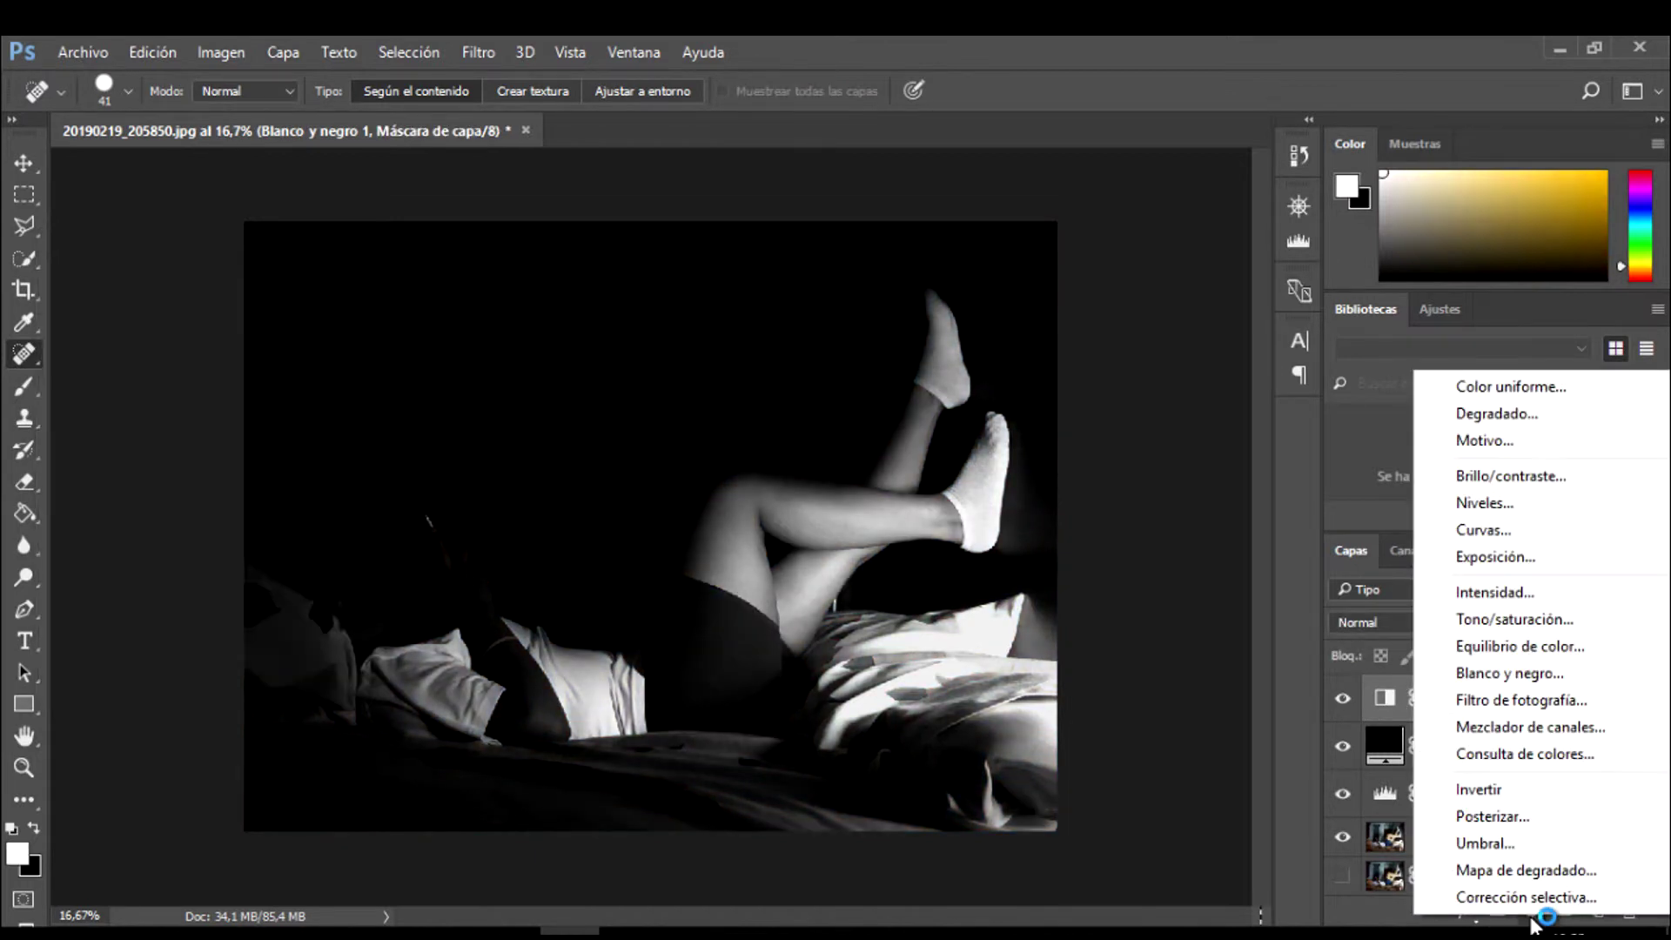
left_click(1473, 555)
left_click_drag(1182, 341, 1175, 348)
left_click_drag(1182, 443, 1153, 442)
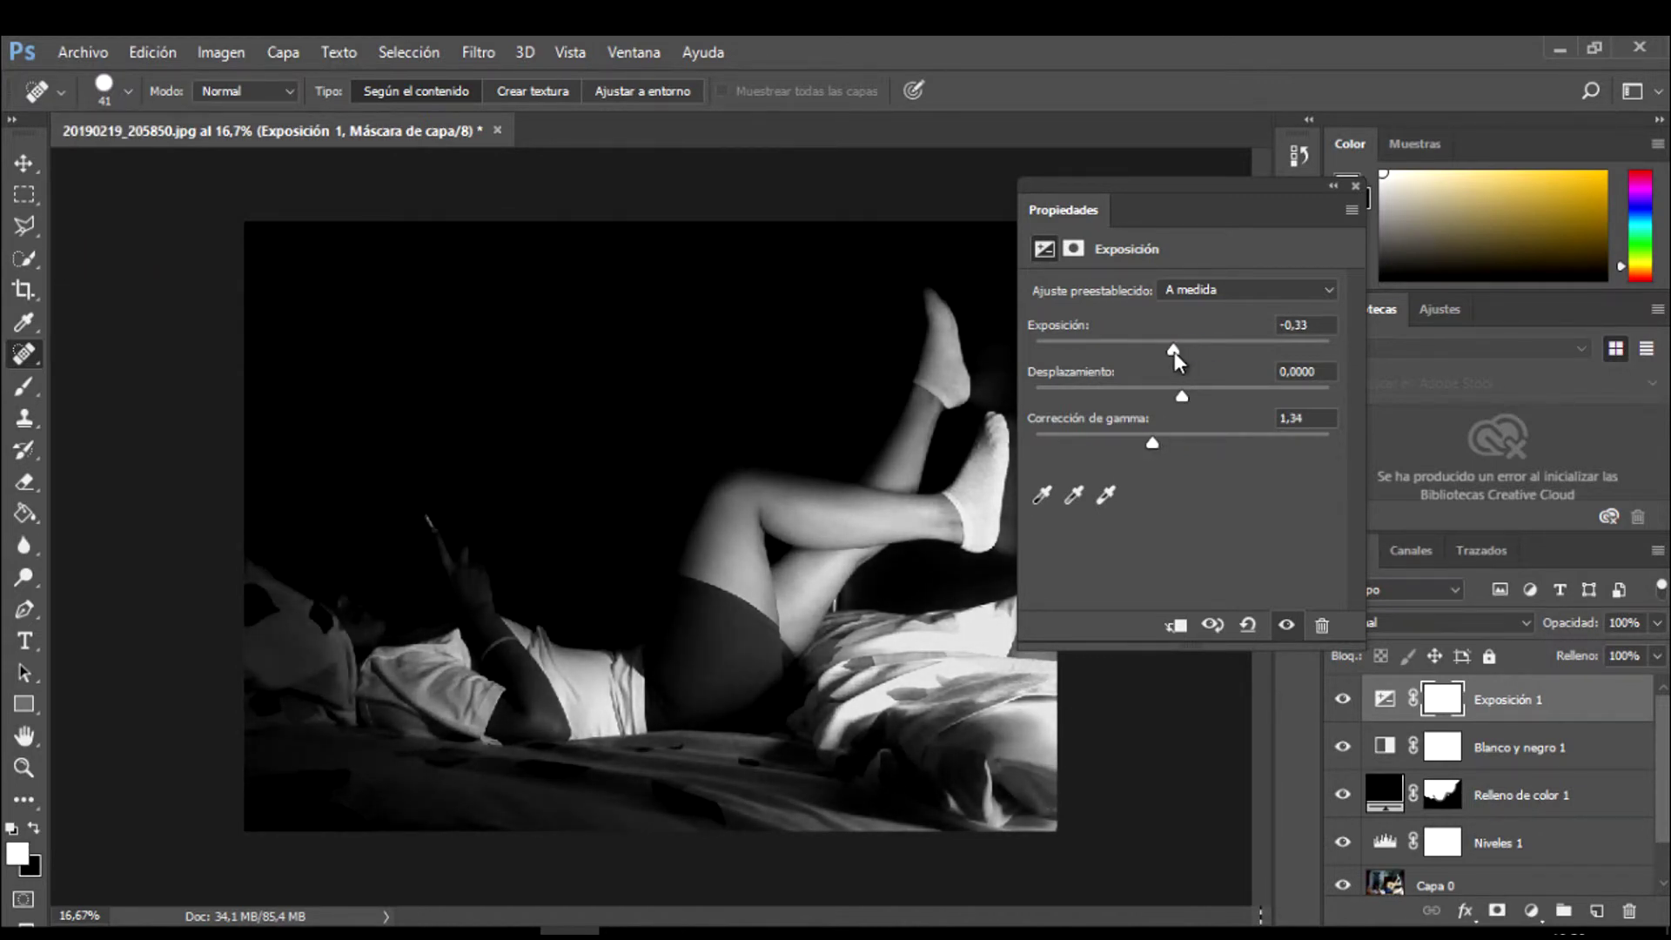
mouse_move(1173, 352)
left_mouse_down()
mouse_move(1187, 350)
mouse_move(1173, 347)
left_mouse_up()
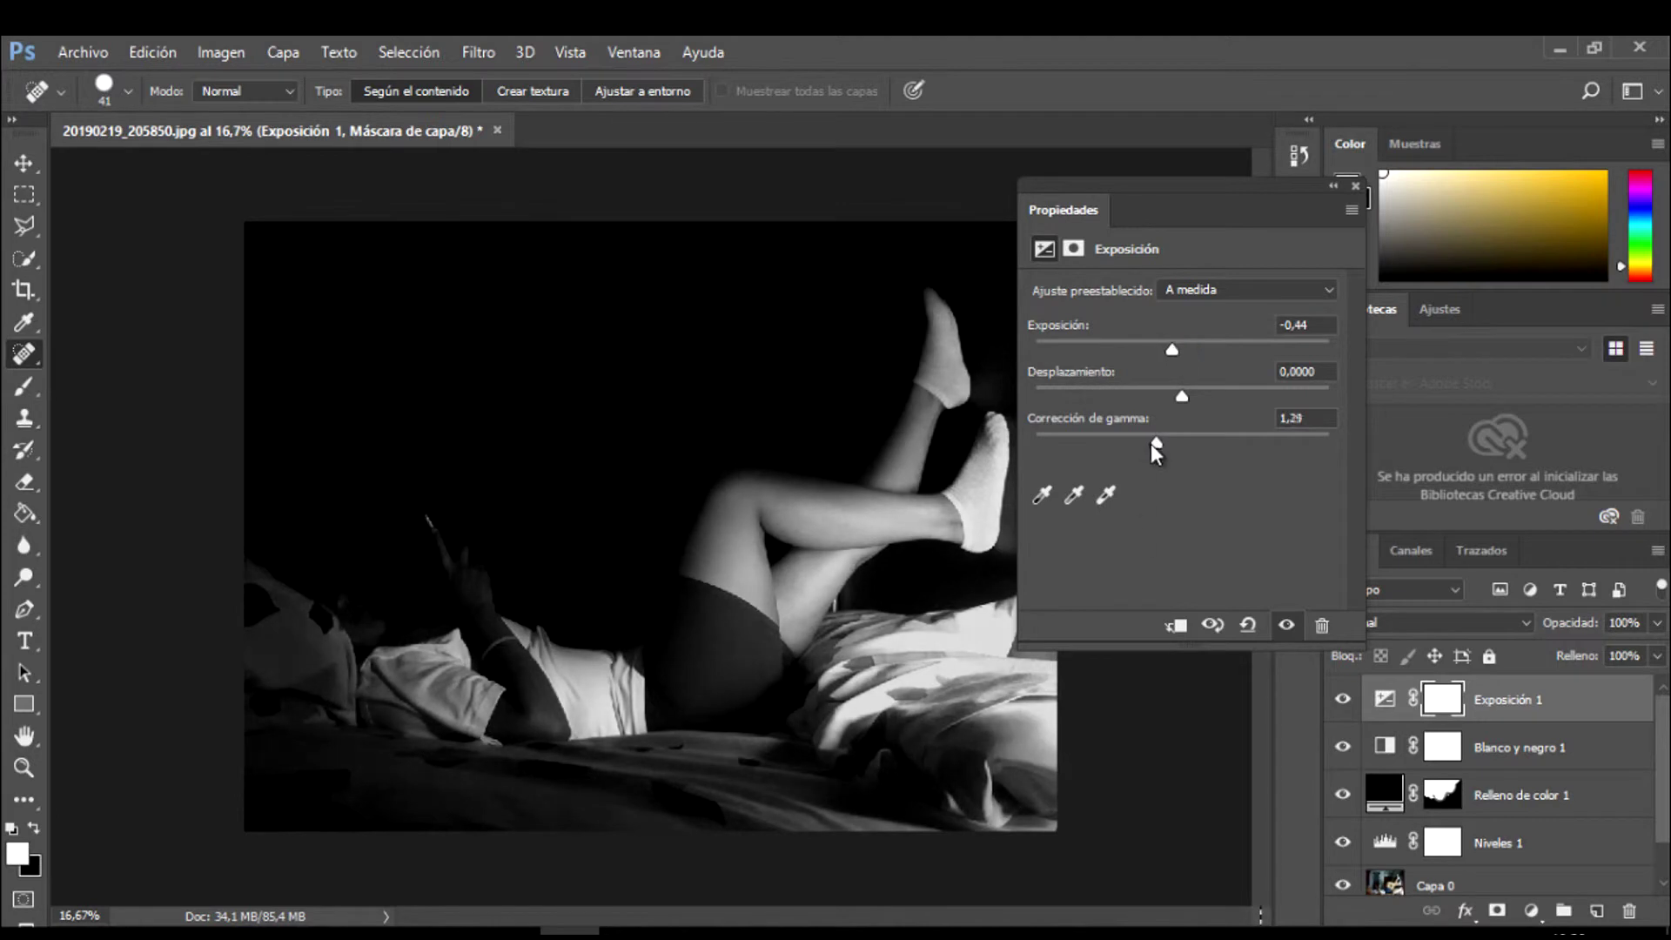
left_click_drag(1150, 443, 1154, 442)
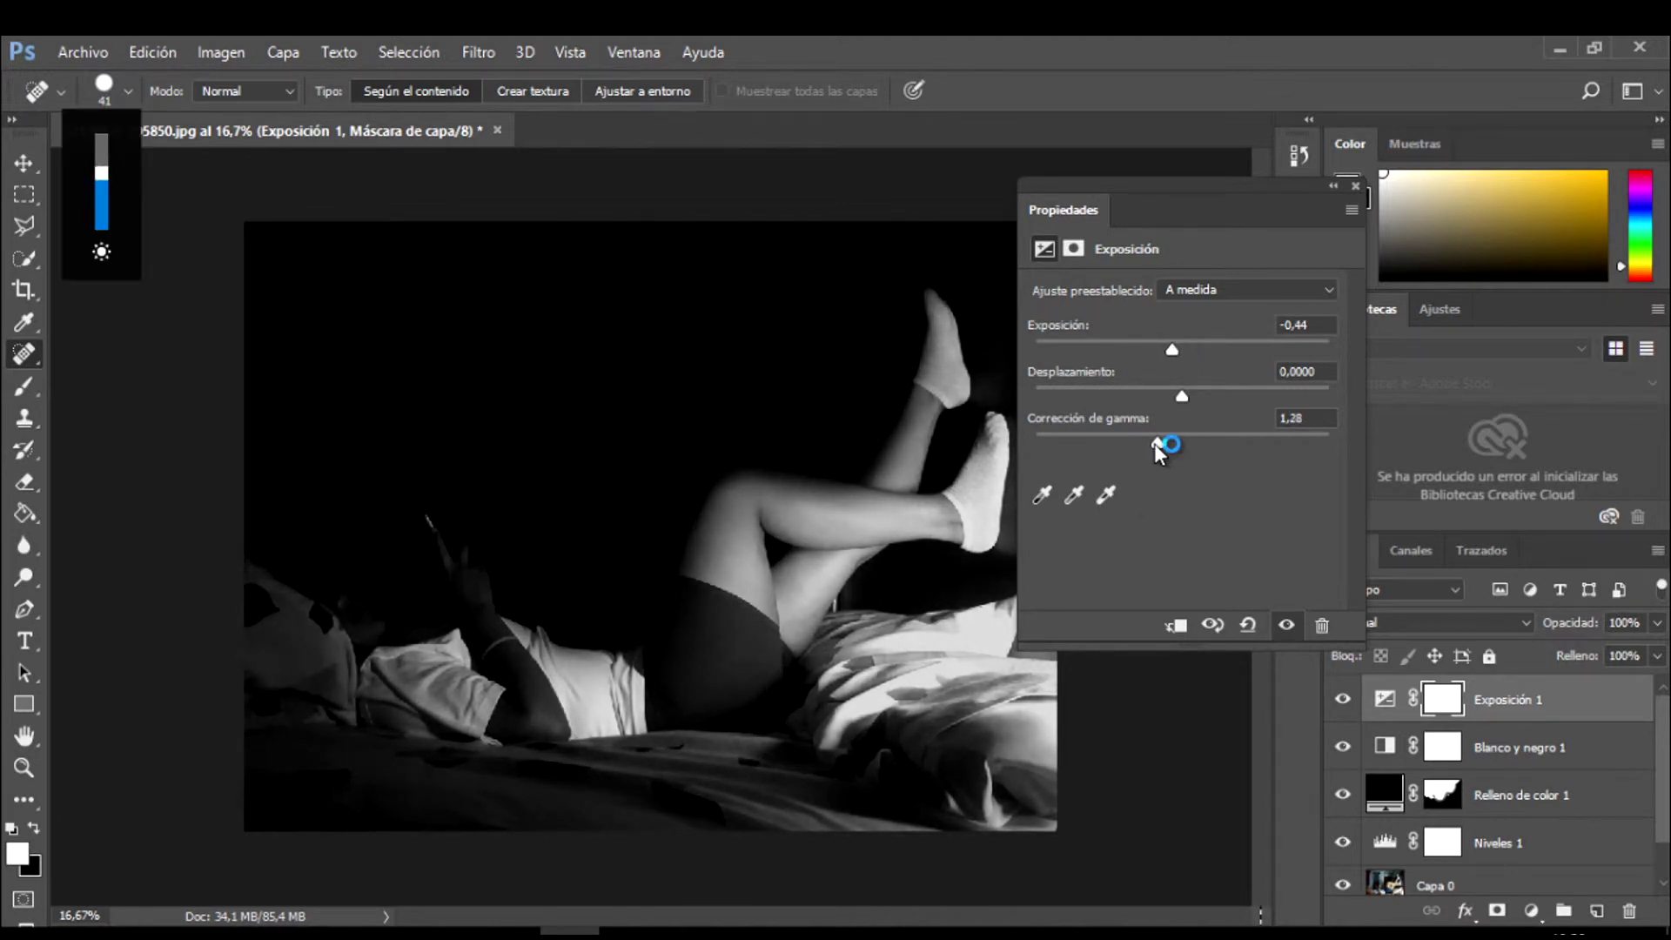
left_click_drag(1154, 442, 1184, 442)
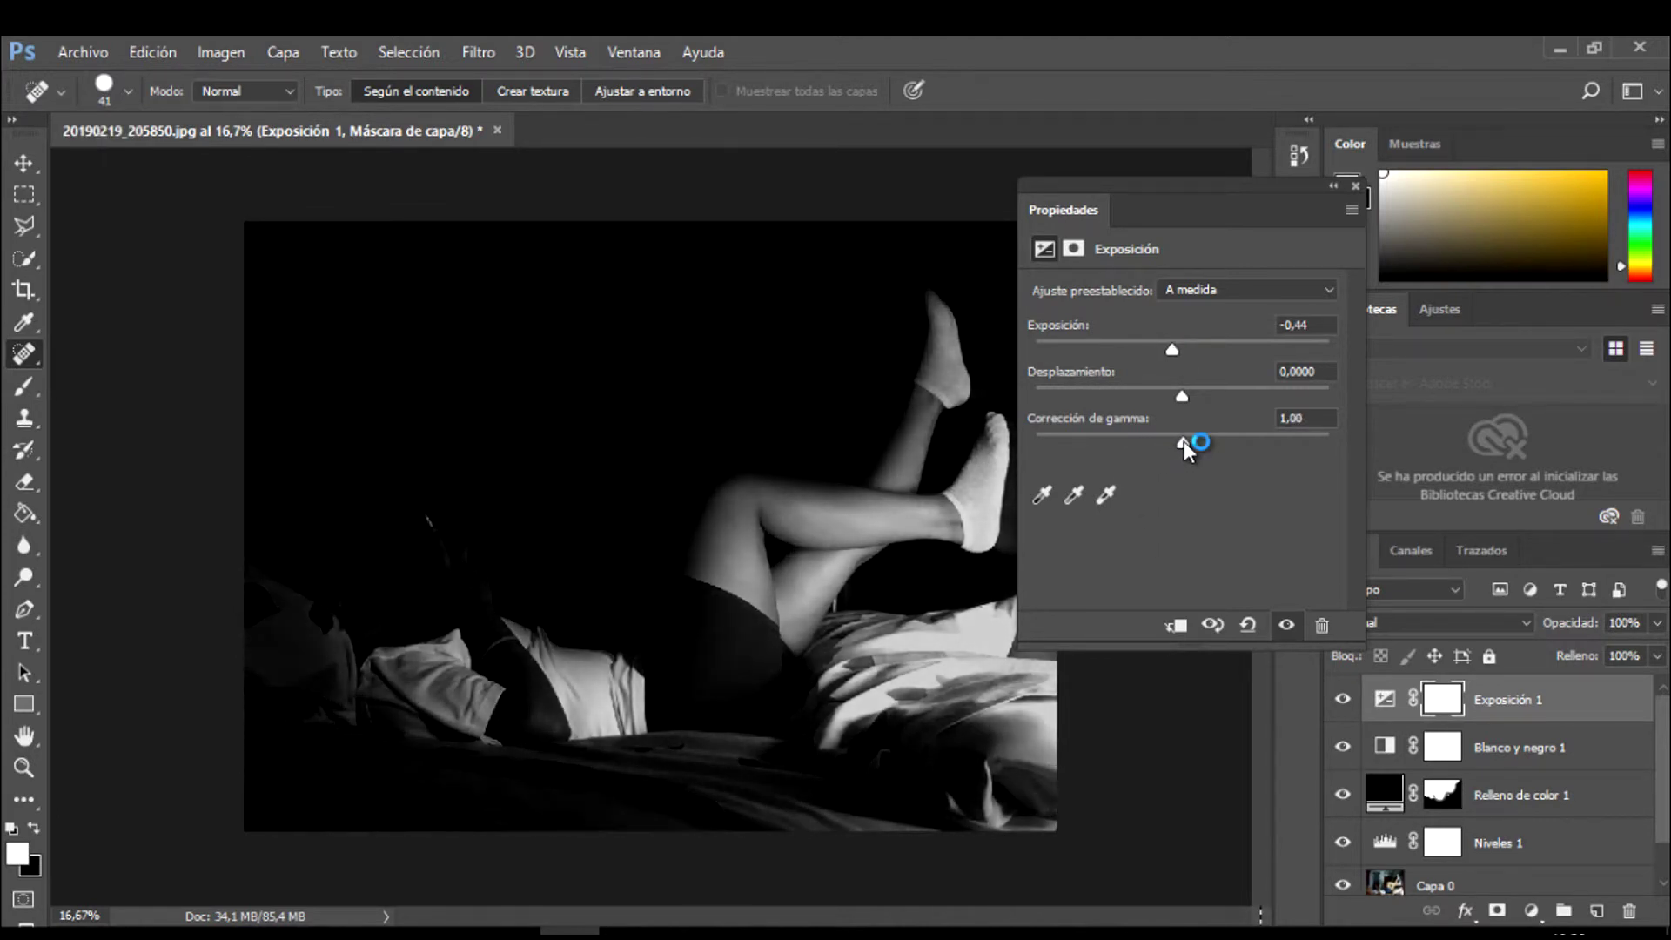
left_click(1355, 186)
double_click(1384, 698)
left_click_drag(1178, 350, 1189, 352)
- Zoom in and Quick Select the dark face and head region
left_click(1355, 186)
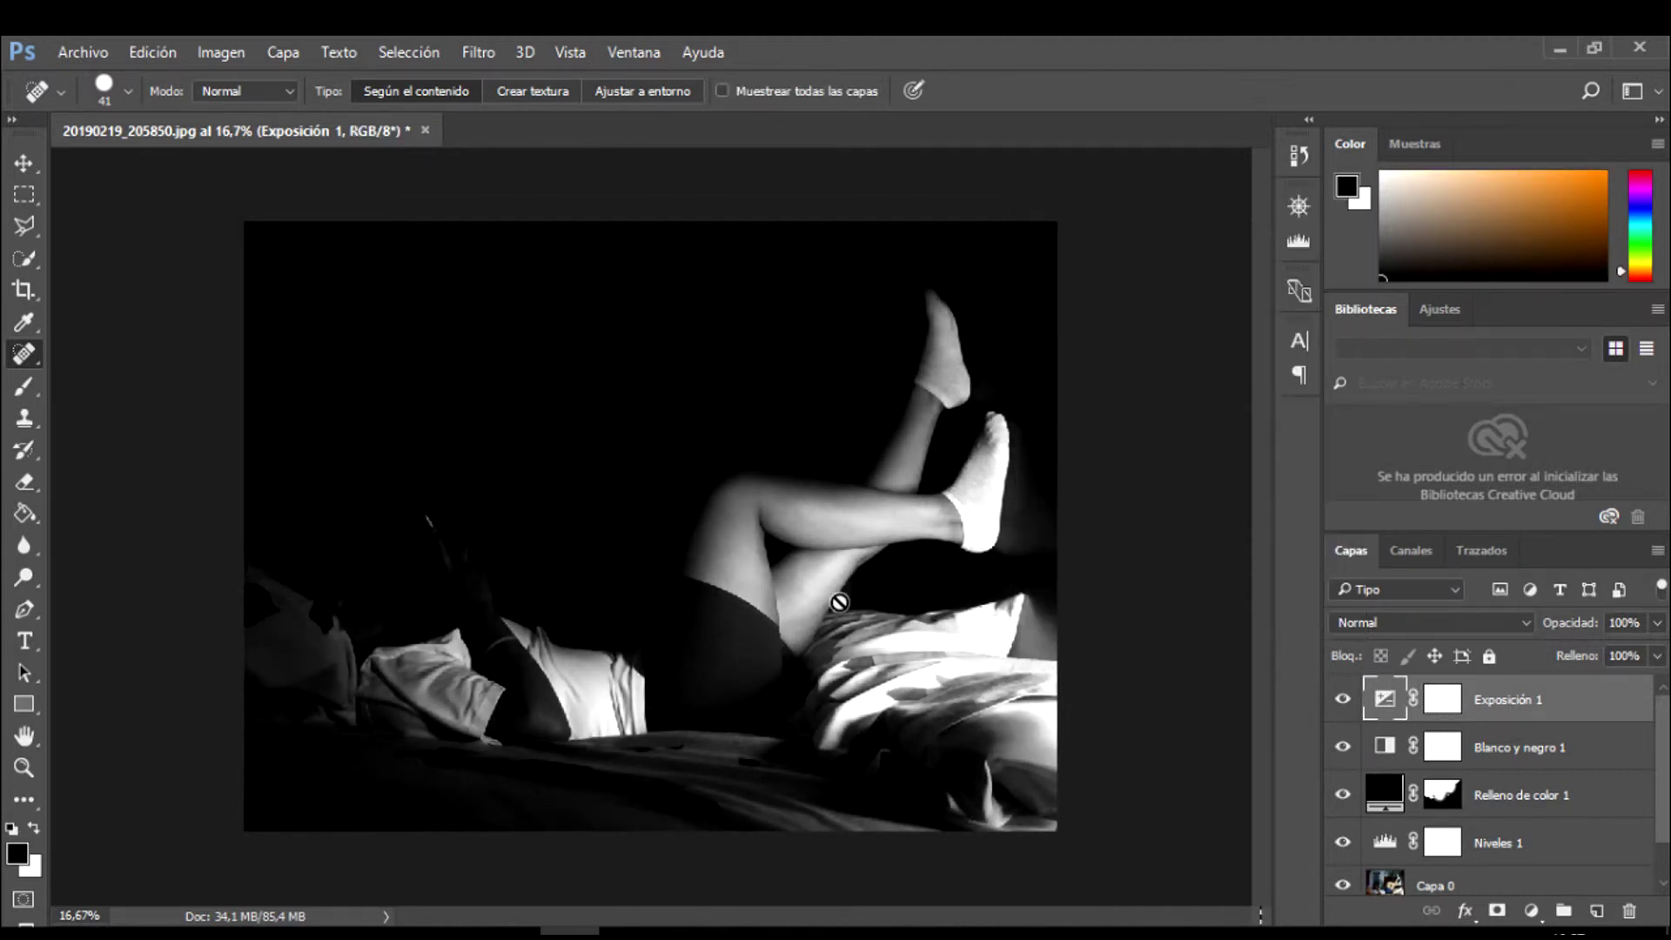
key("ctrl+plus")
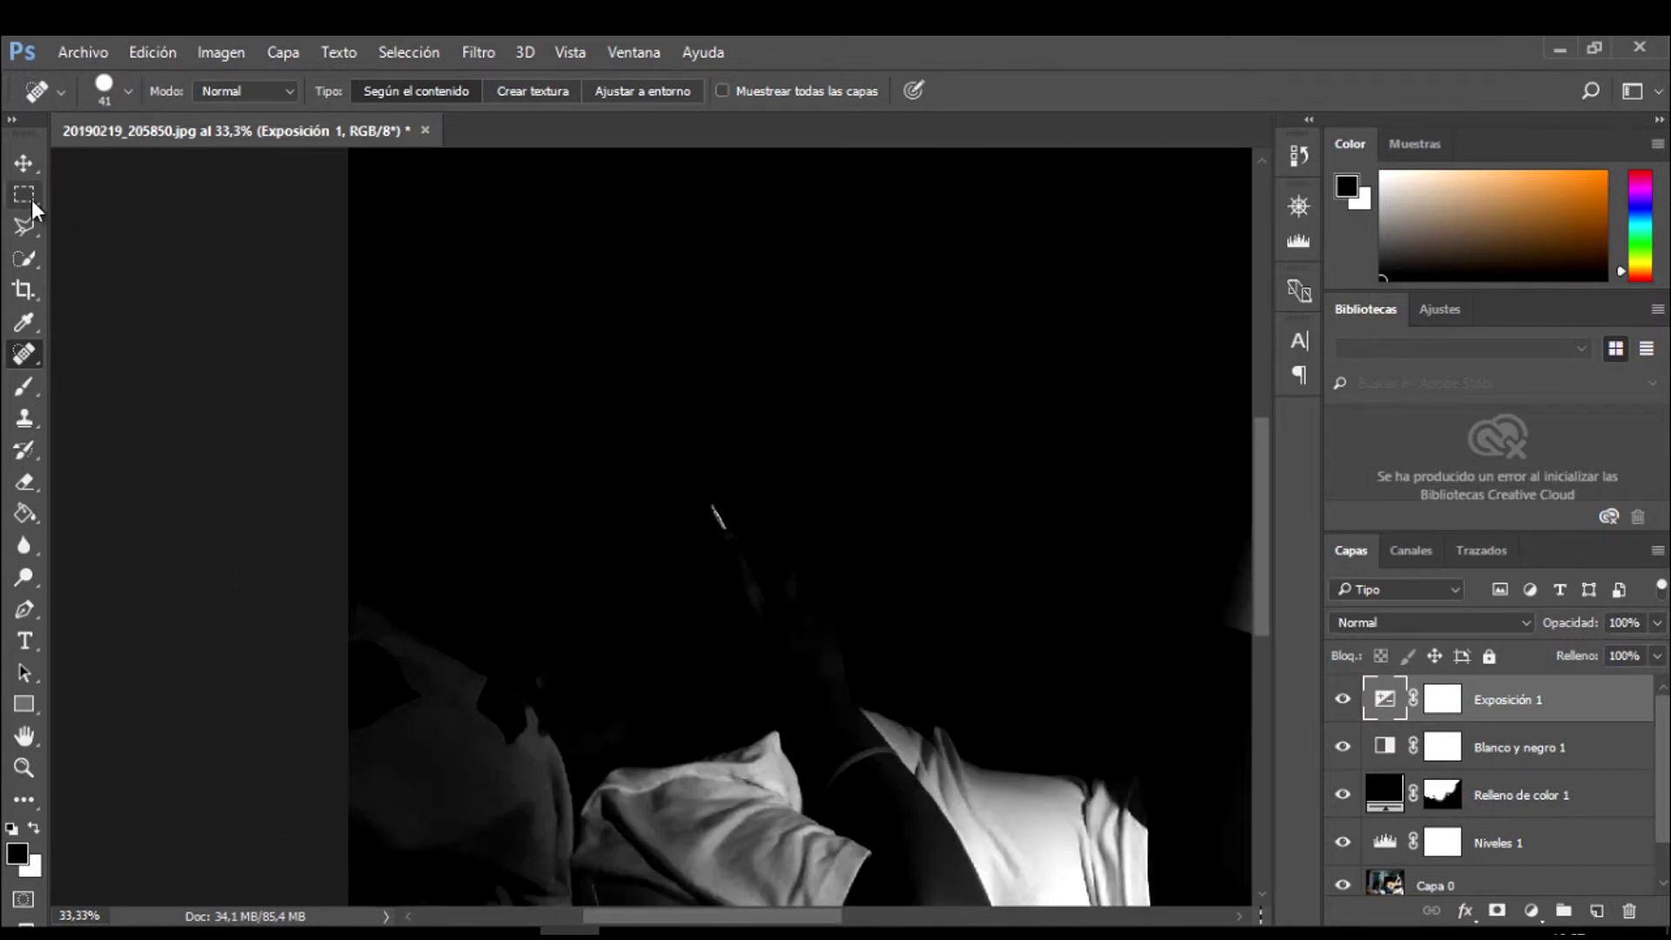
left_click(25, 259)
key("ctrl+plus")
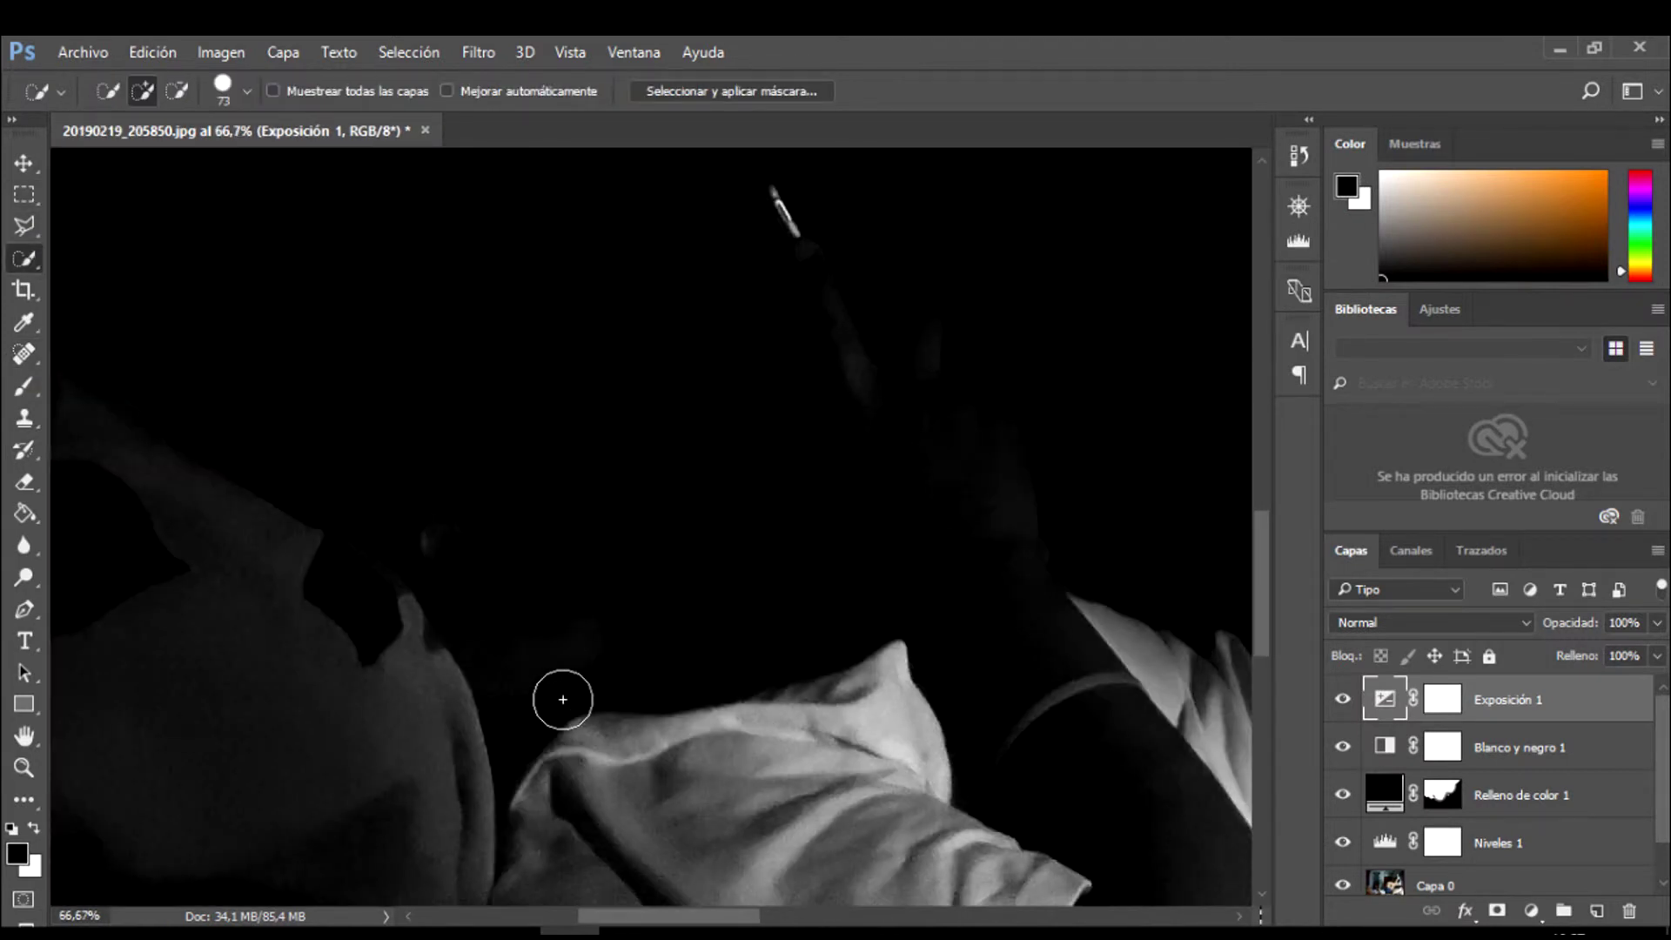
mouse_move(560, 697)
left_mouse_down()
mouse_move(496, 671)
mouse_move(572, 637)
mouse_move(422, 540)
mouse_move(317, 548)
mouse_move(263, 529)
mouse_move(597, 682)
mouse_move(697, 687)
mouse_move(533, 765)
left_mouse_up()
- Refine the selection with Feather 4,4 px and Smooth 14, output to a layer mask
left_click(743, 92)
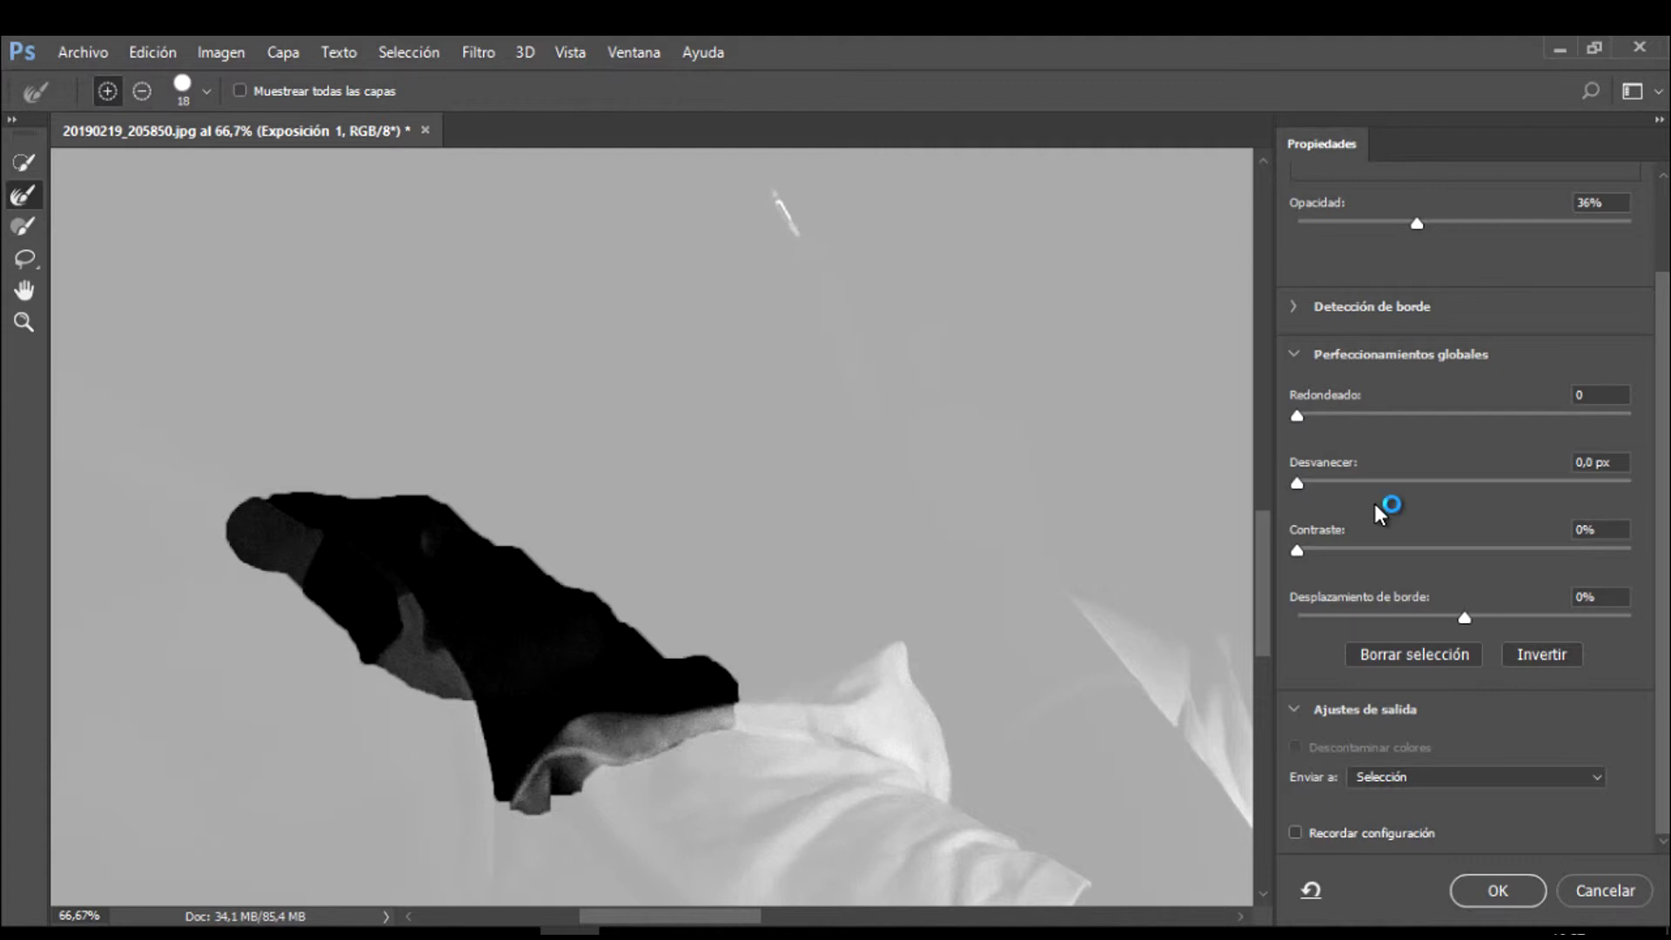
left_click_drag(1297, 483, 1379, 490)
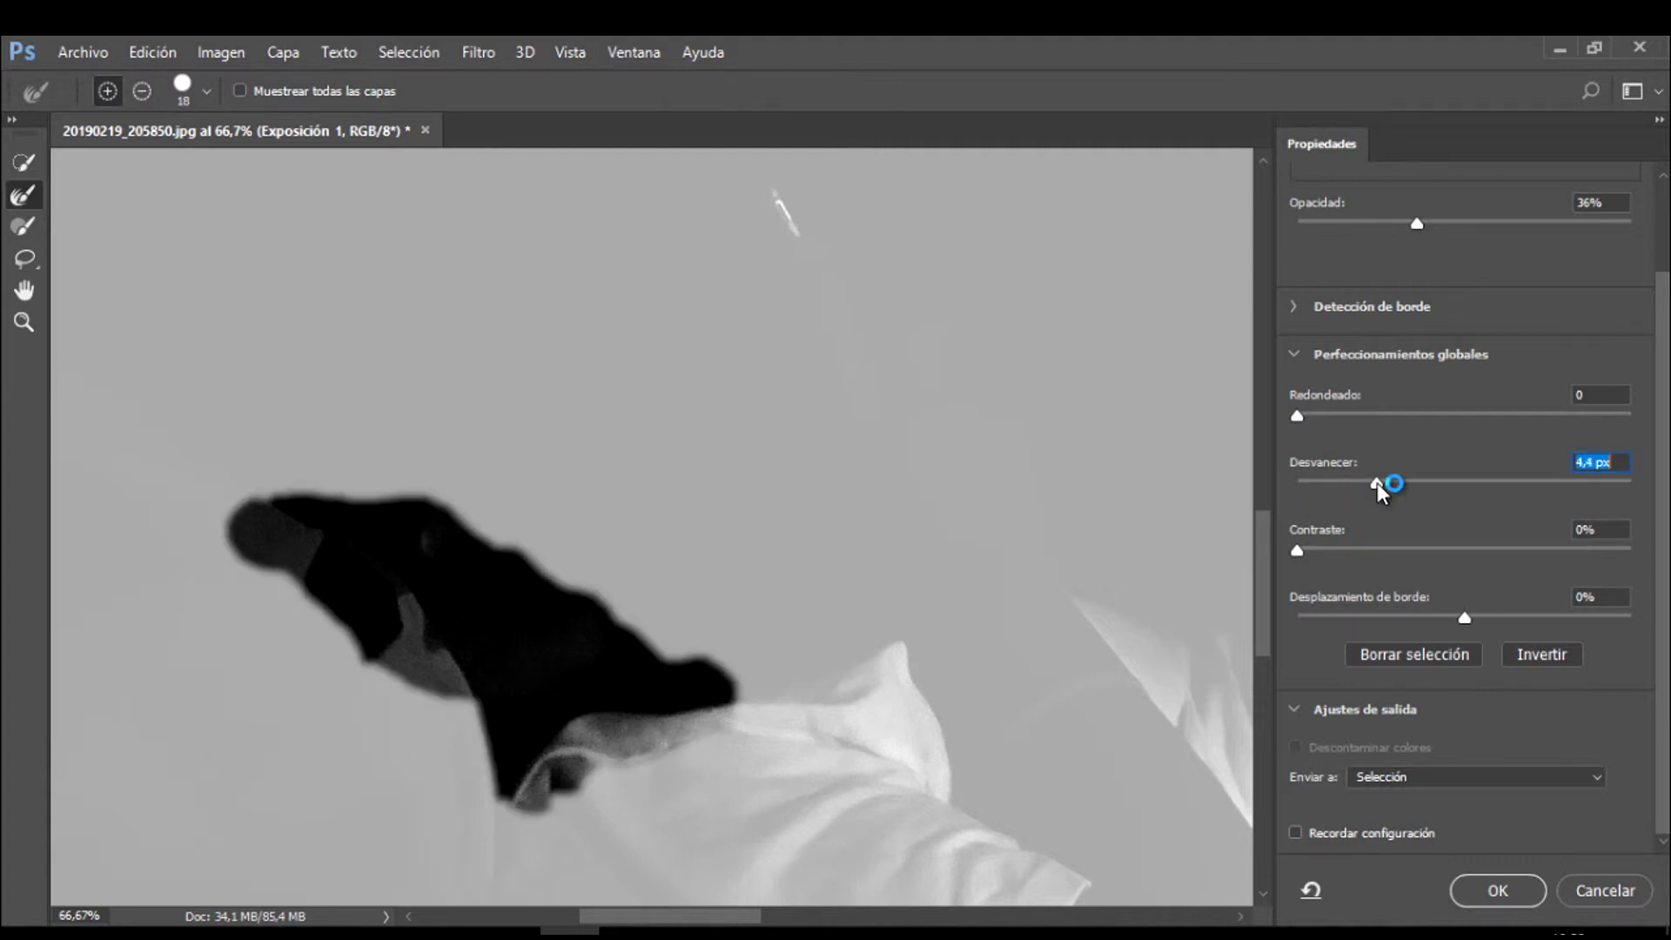
left_click_drag(1298, 416, 1329, 415)
left_click(1488, 782)
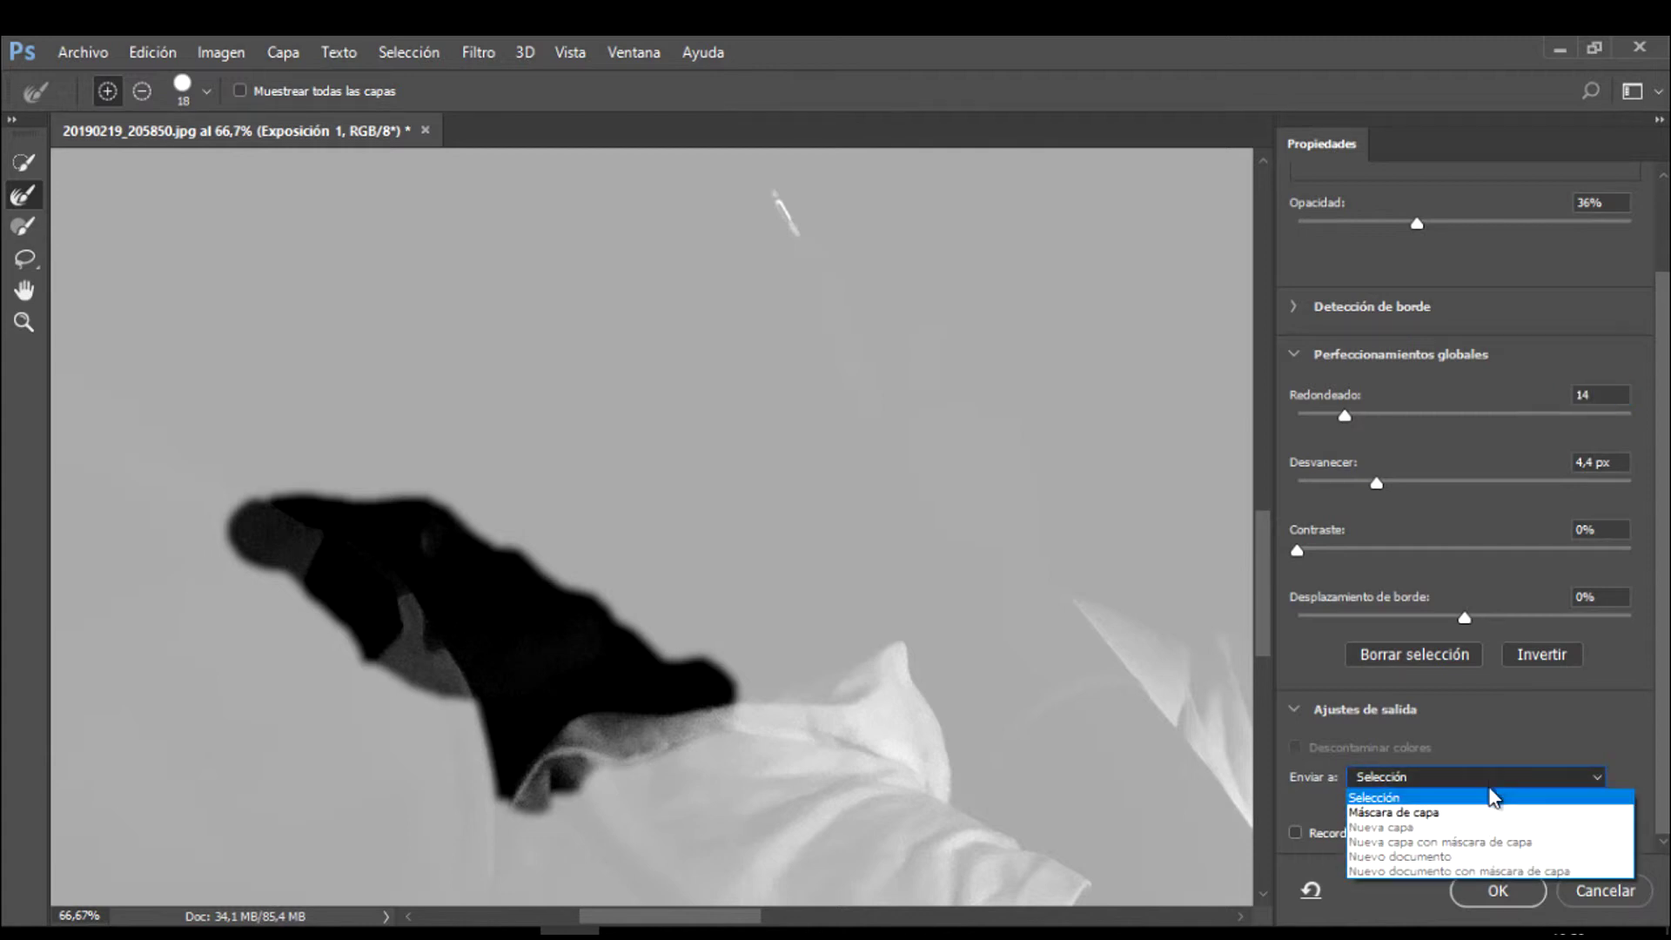
left_click(1469, 814)
- Apply the refined mask and rename the exposure layer 'rostro'
left_click(1480, 892)
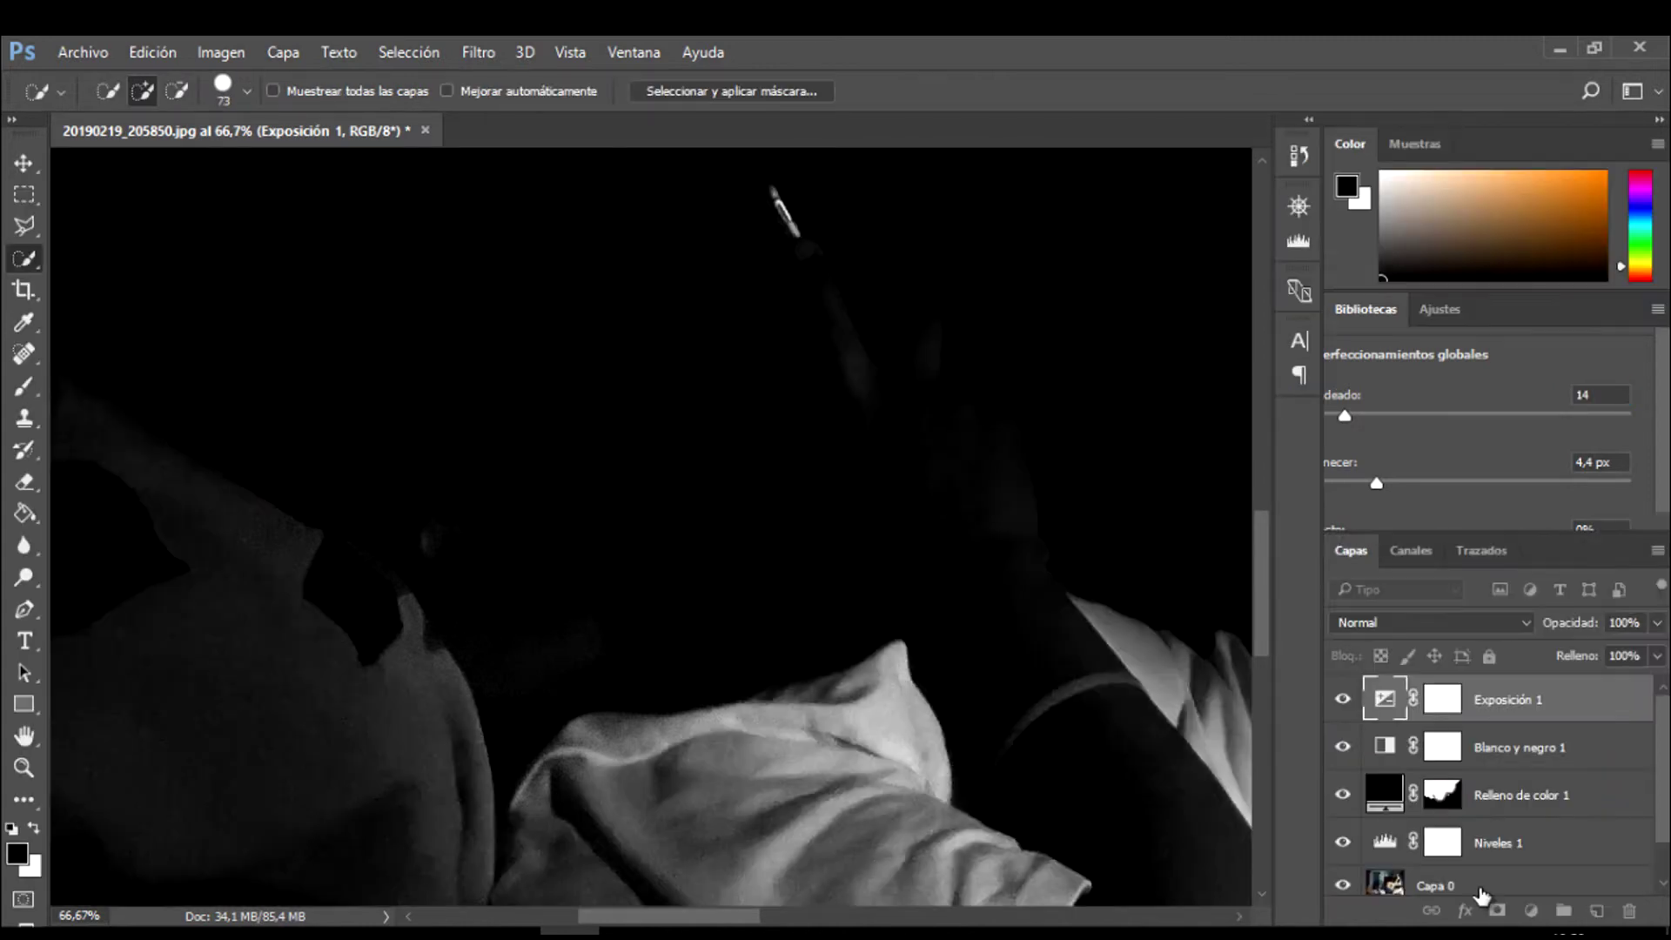
double_click(1522, 702)
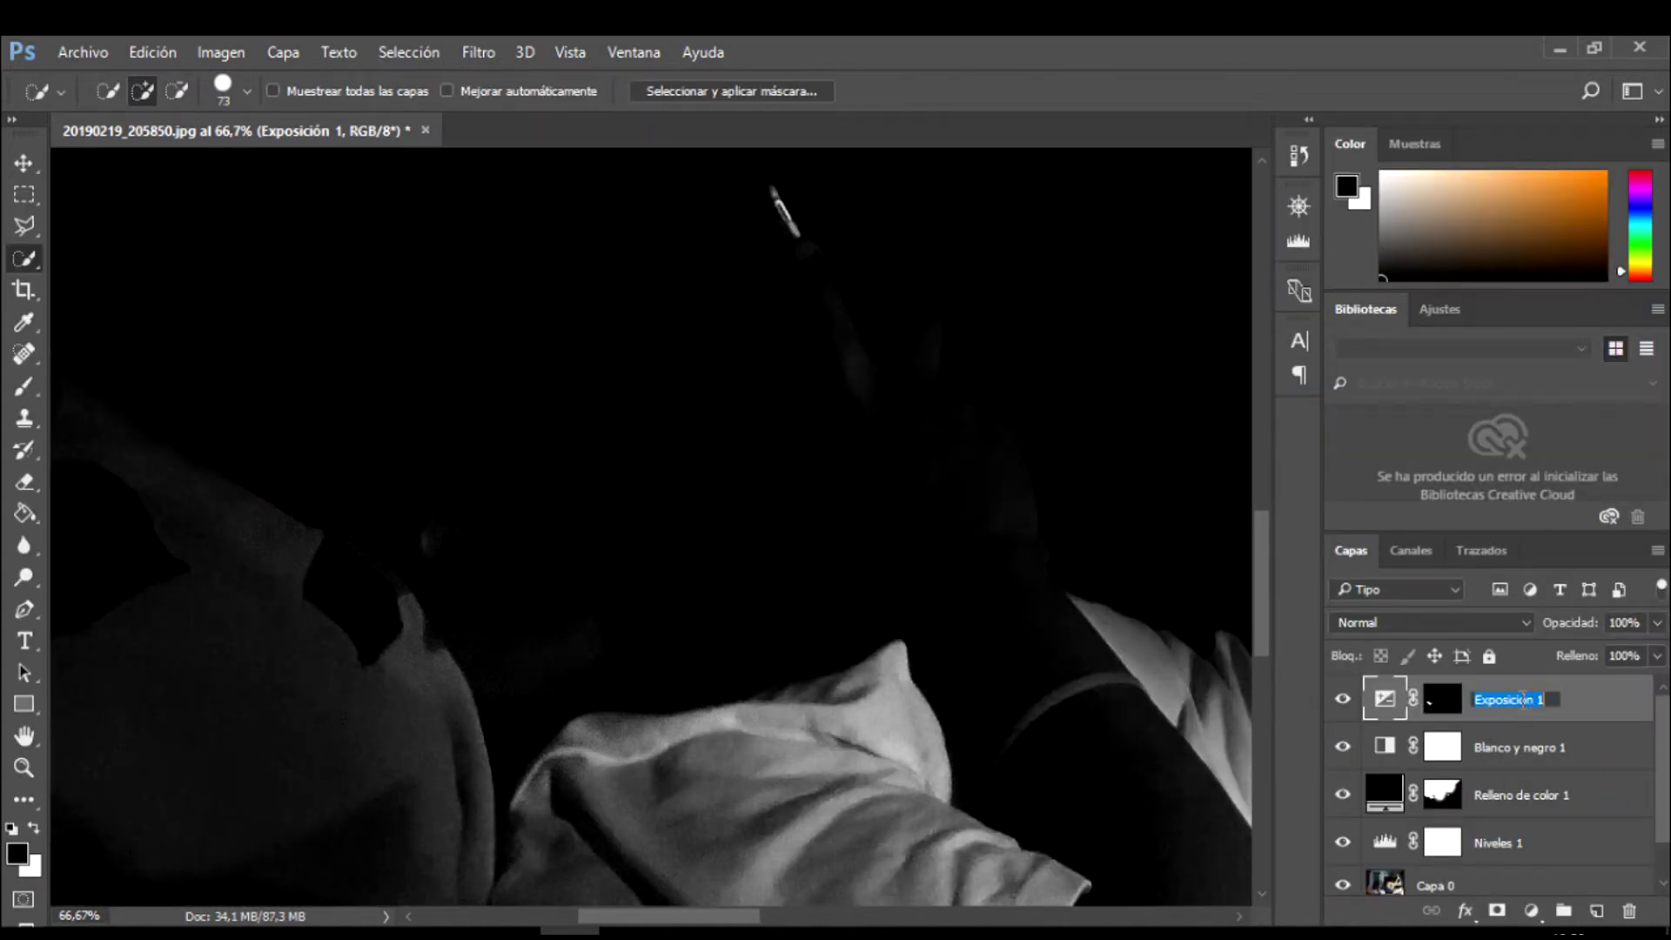
type("rostro")
key("Return")
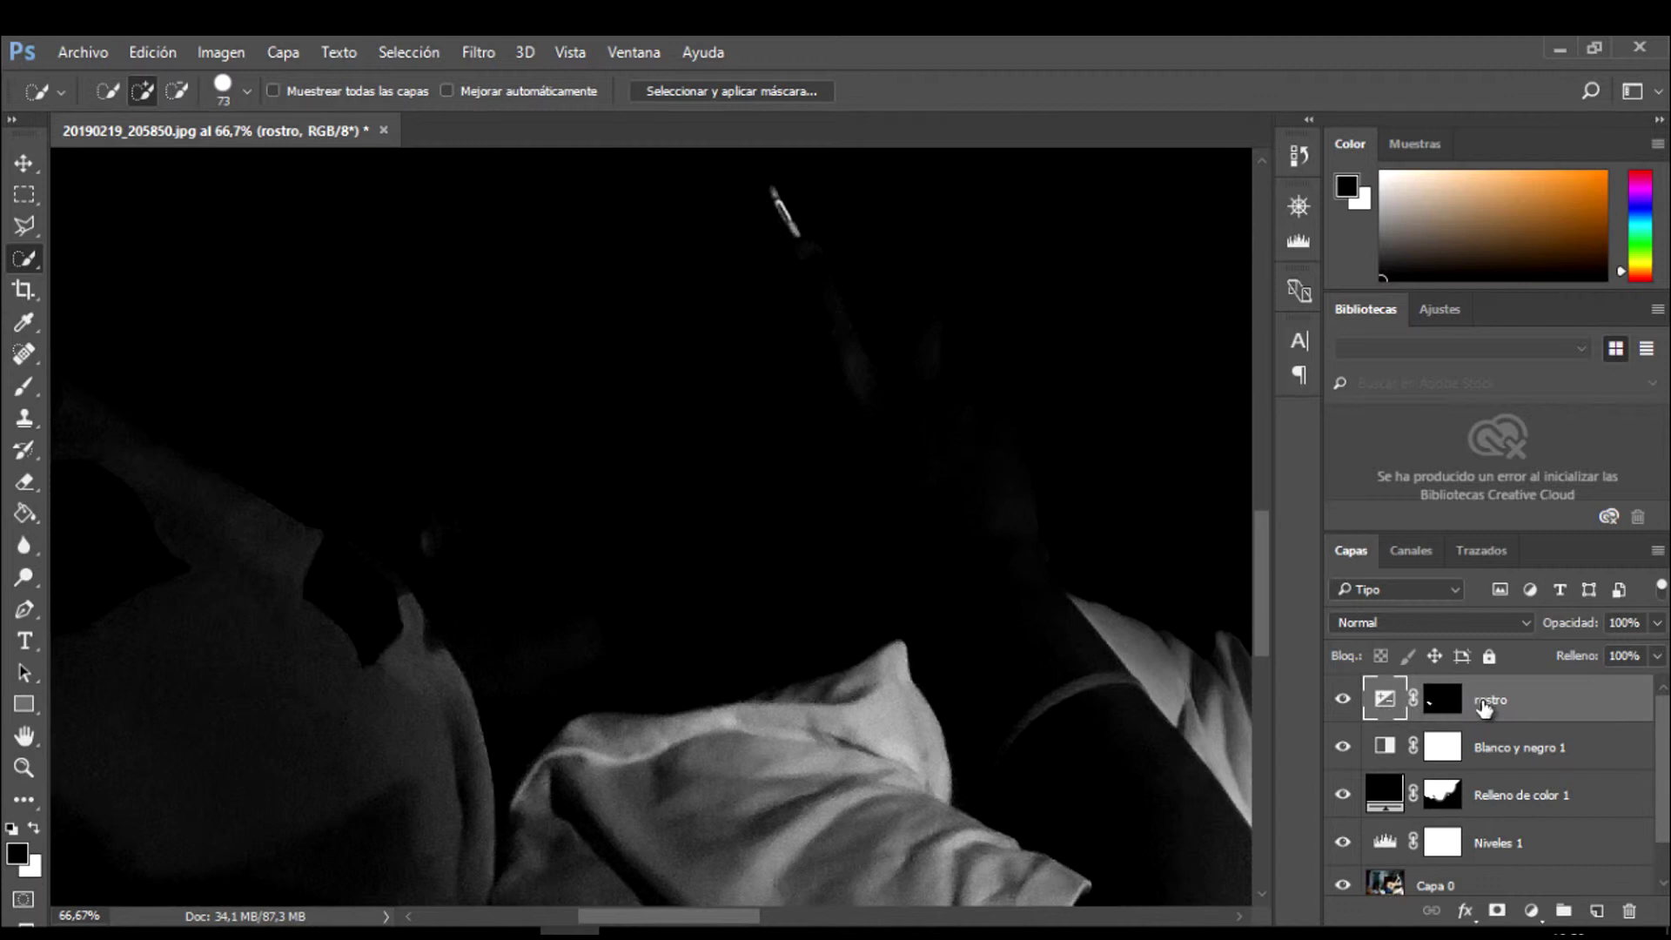
- Load the saved face mask as a selection with Load Selection
double_click(1384, 703)
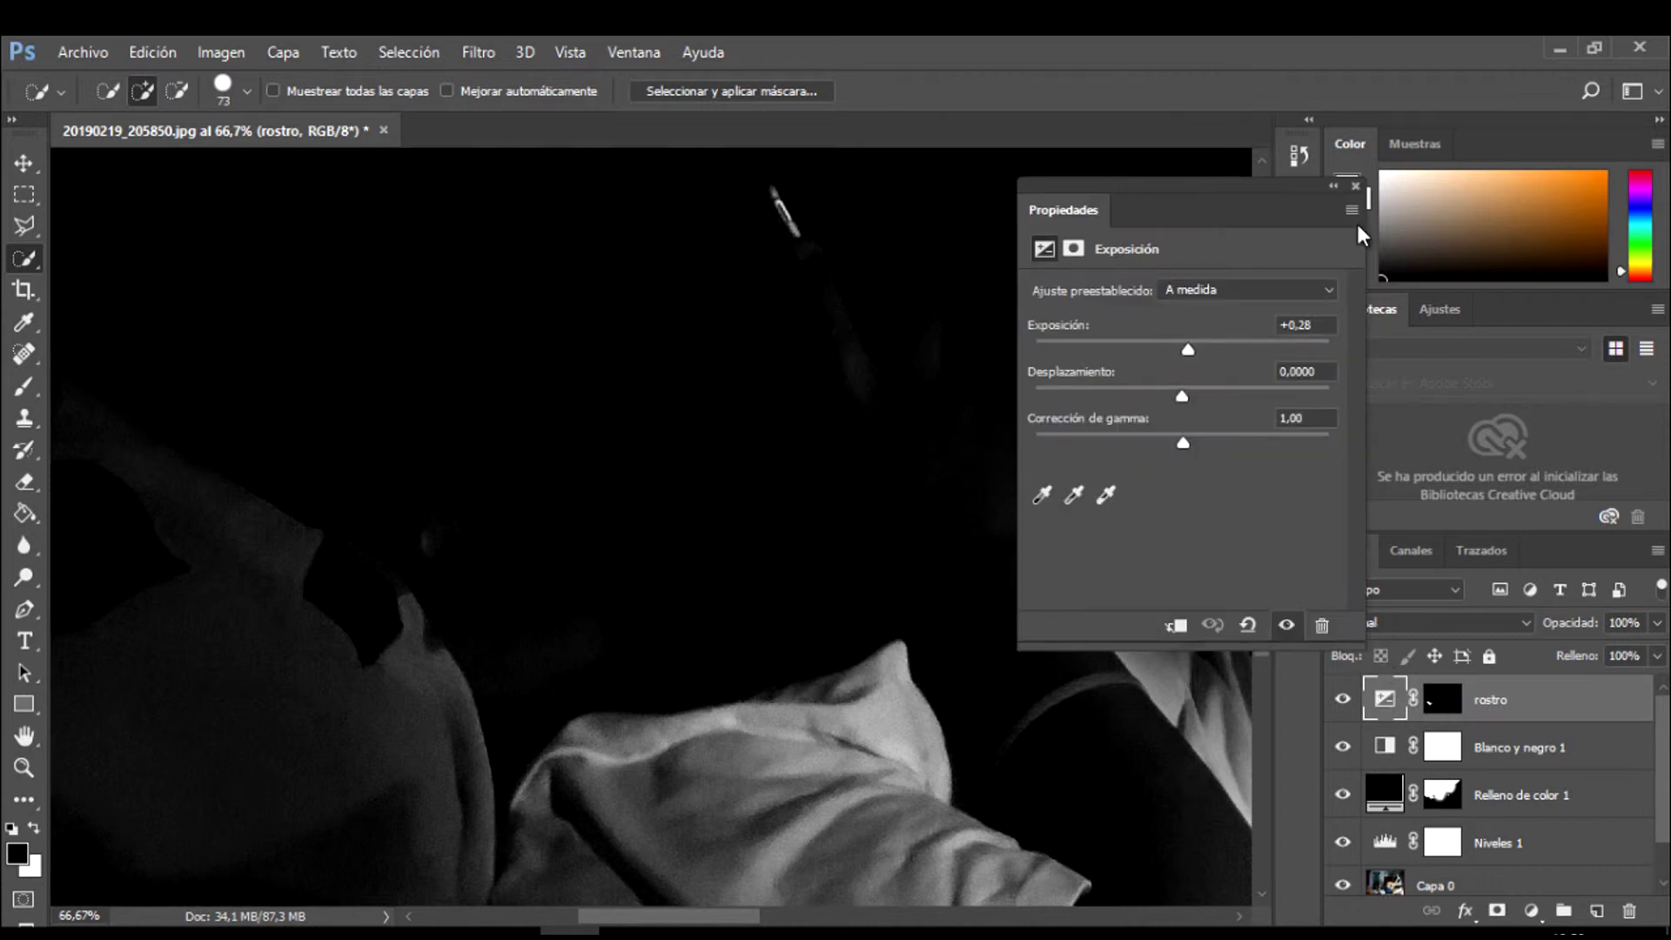
left_click(1356, 186)
left_click(478, 53)
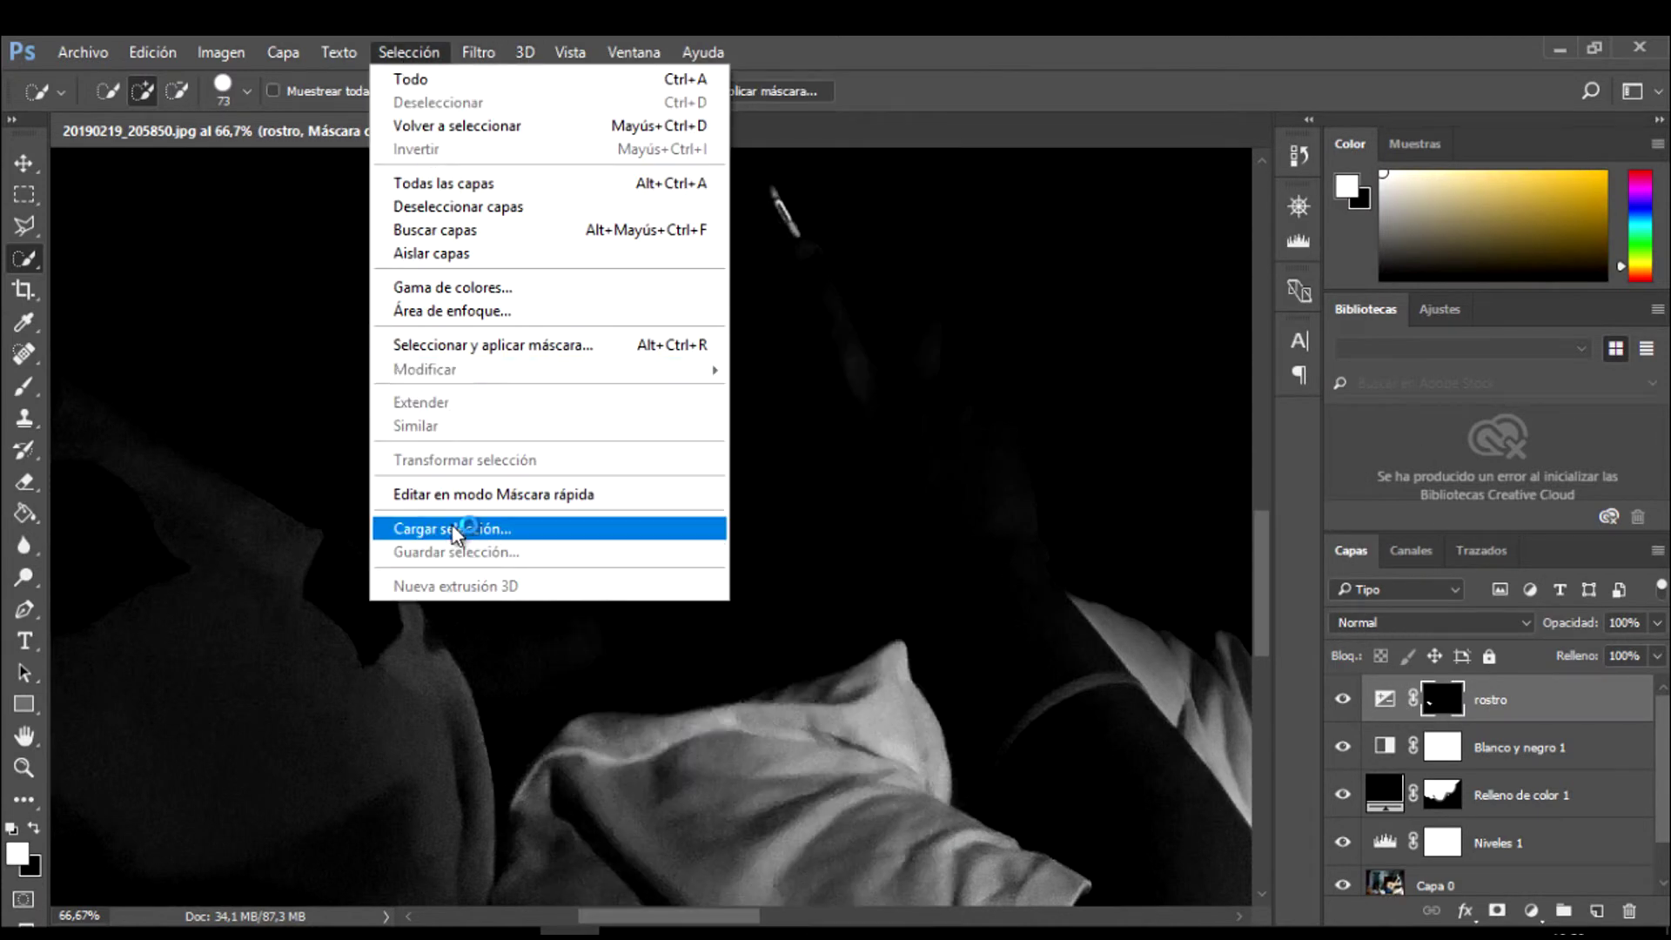
left_click(523, 527)
left_click(1036, 280)
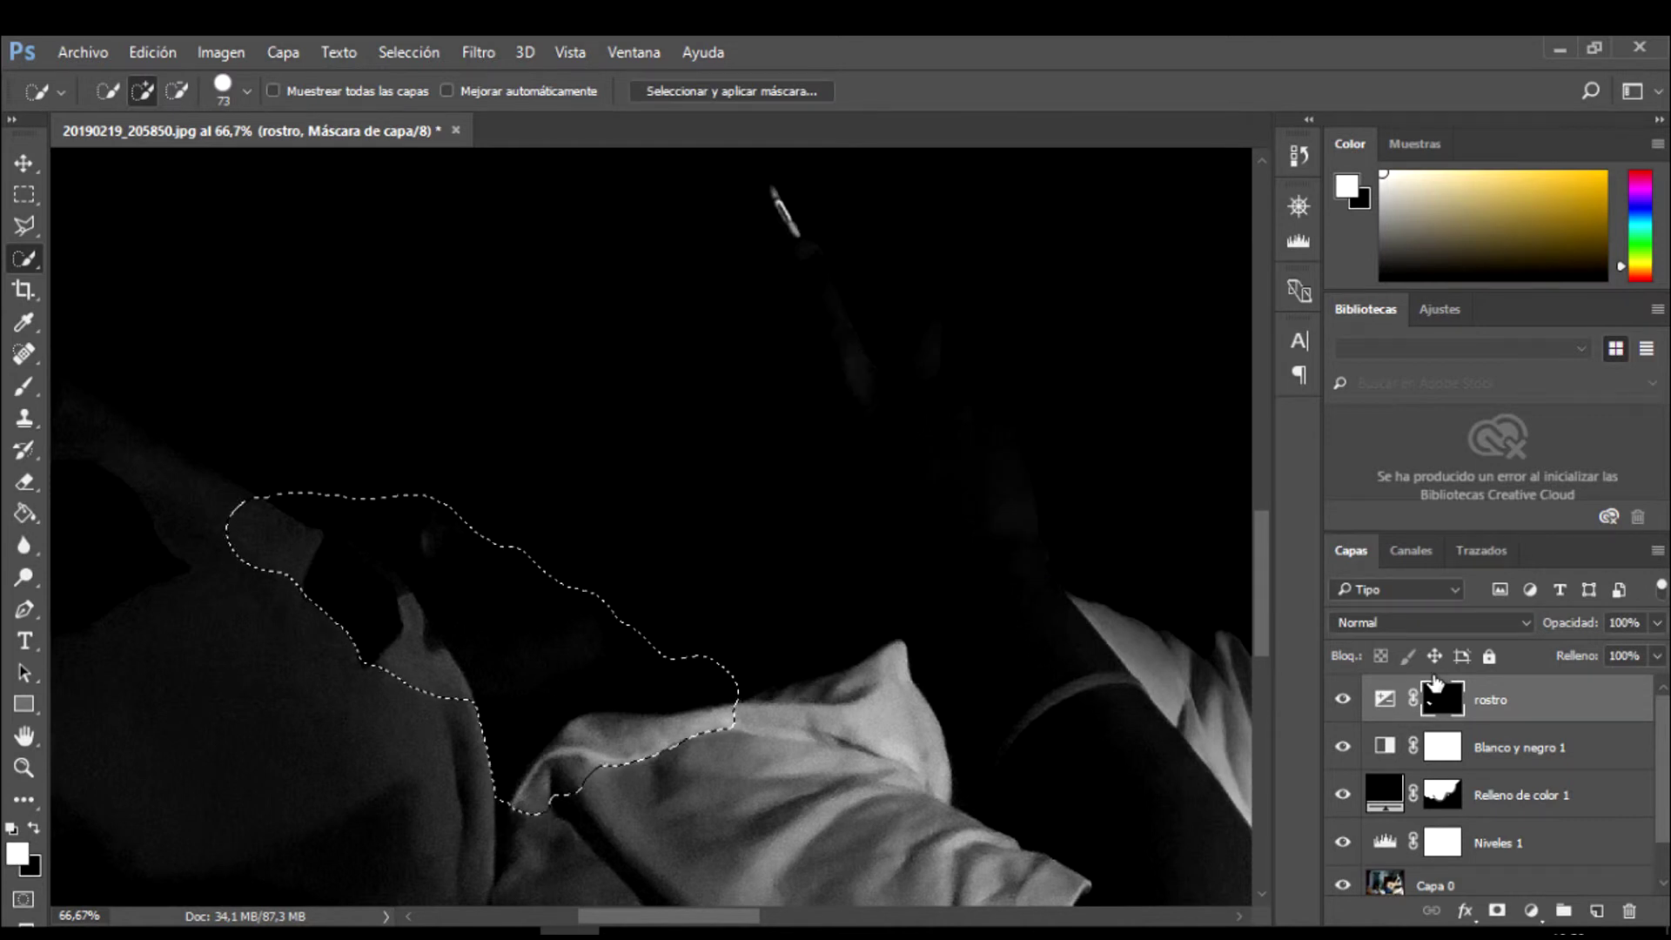
- Set rostro's exposure to +0,50 and gamma 1,25, then deselect
double_click(1384, 703)
mouse_move(1187, 349)
left_mouse_down()
mouse_move(1214, 352)
mouse_move(1197, 350)
left_mouse_up()
left_click_drag(1183, 442, 1161, 442)
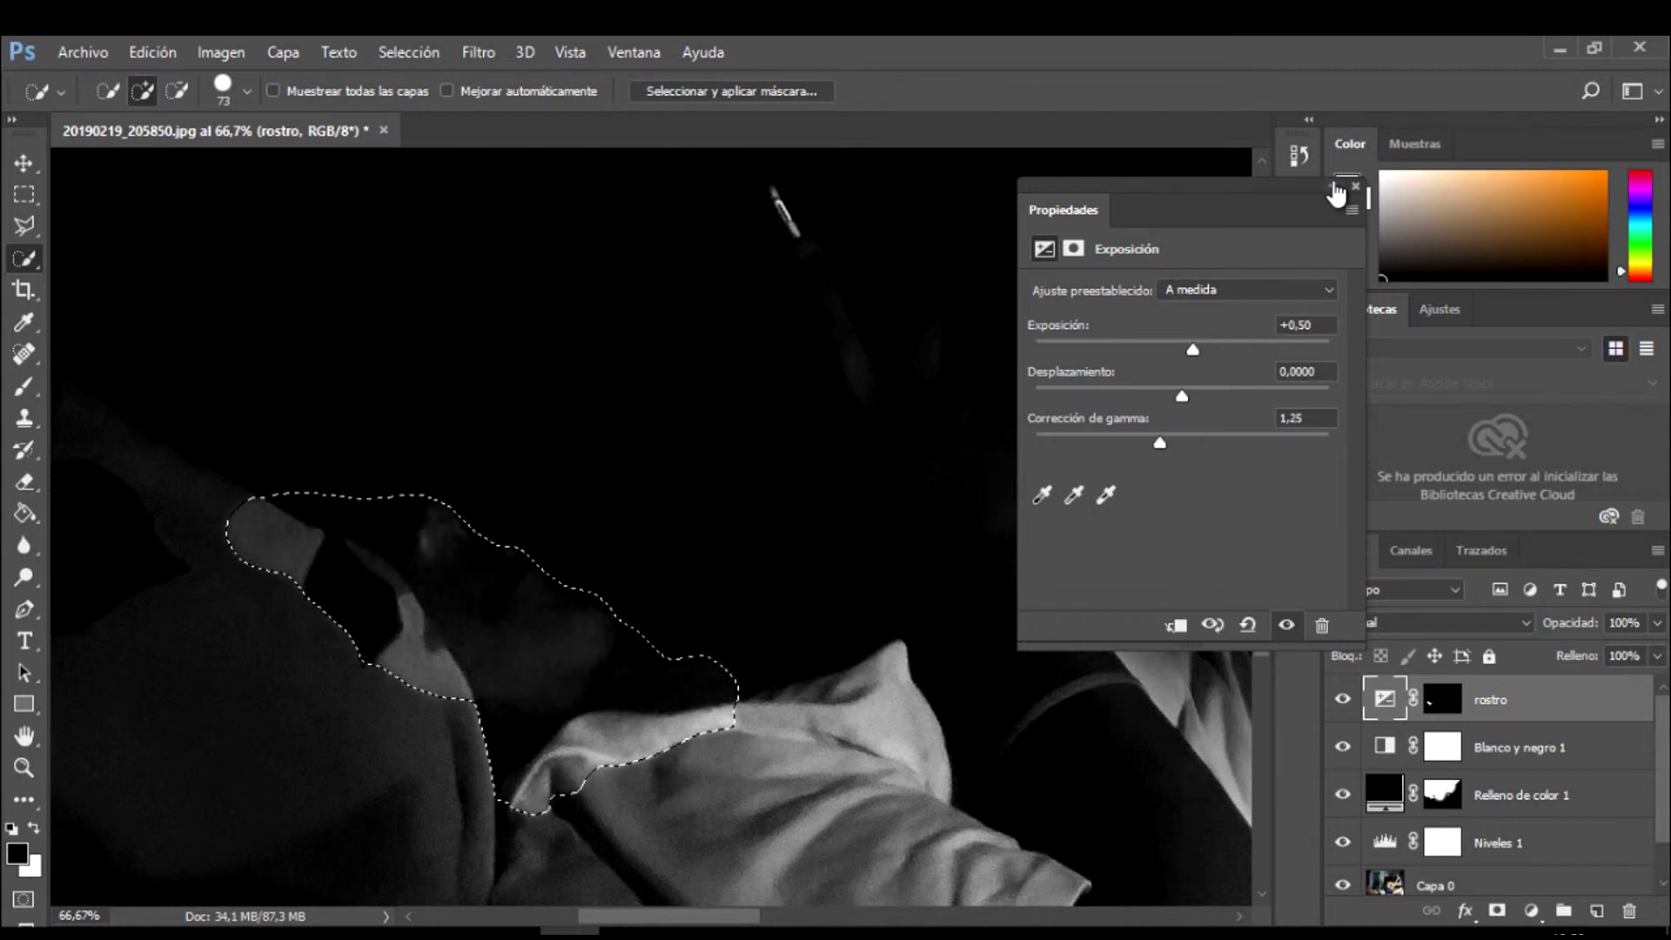
left_click(1355, 186)
key("ctrl+d")
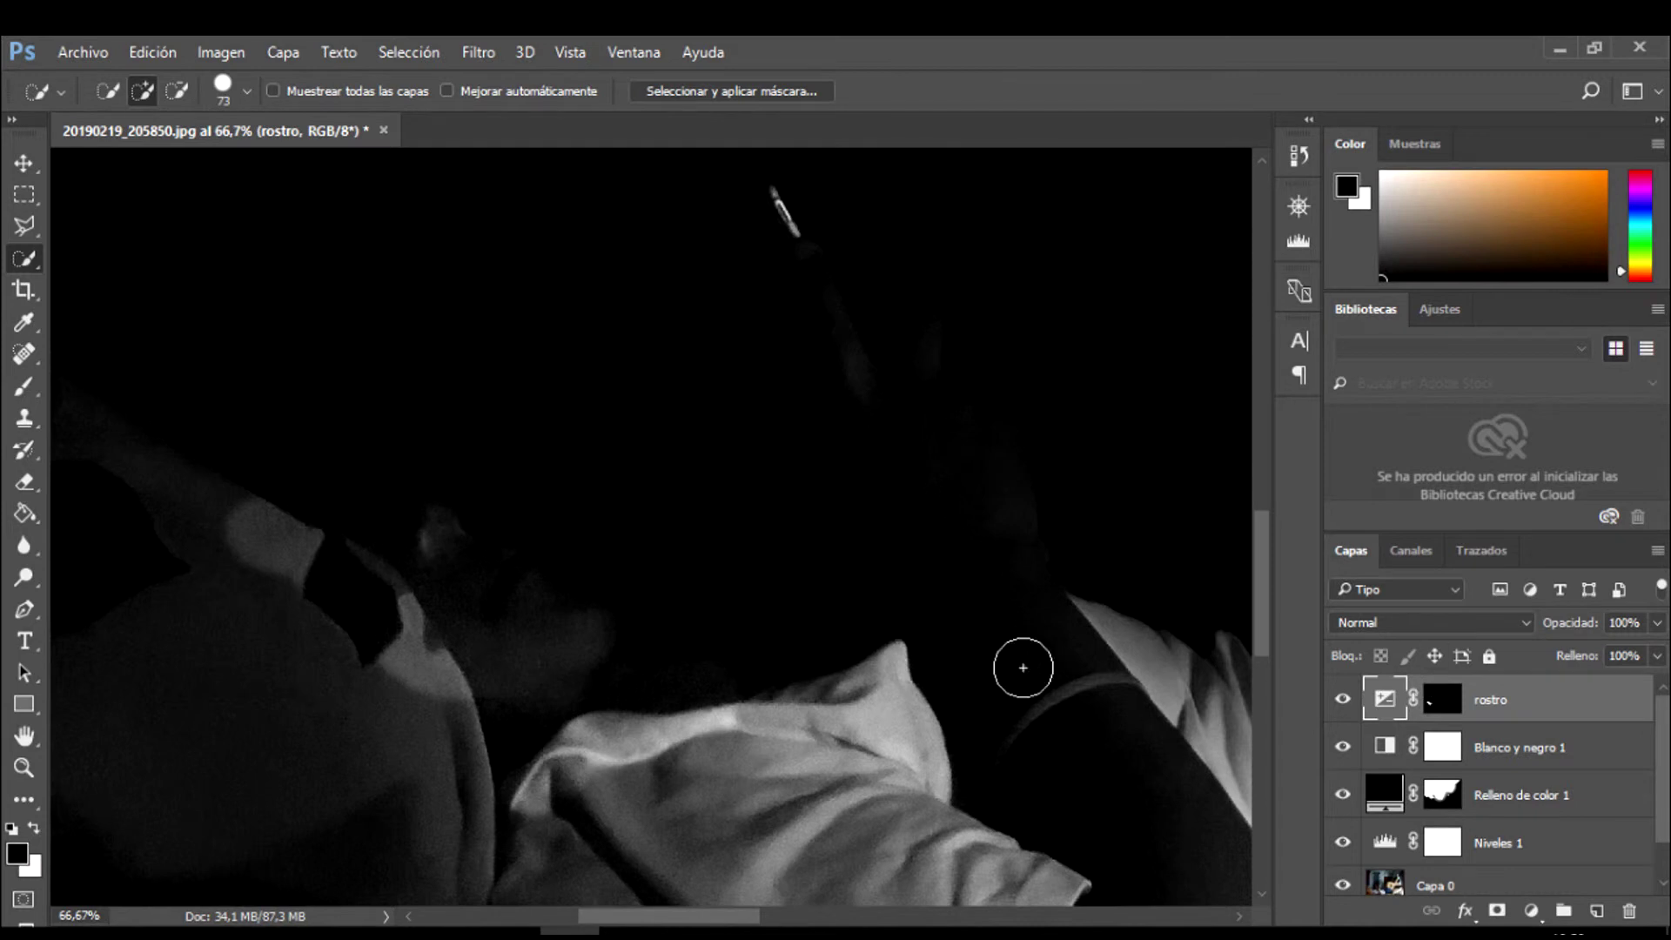
- Set up a white brush at 105 px for softly painting the rostro mask around the face
key("b")
key("x")
key("ctrl+backslash")
scroll(911, 609, "down", 4)
scroll(313, 625, "up", 1)
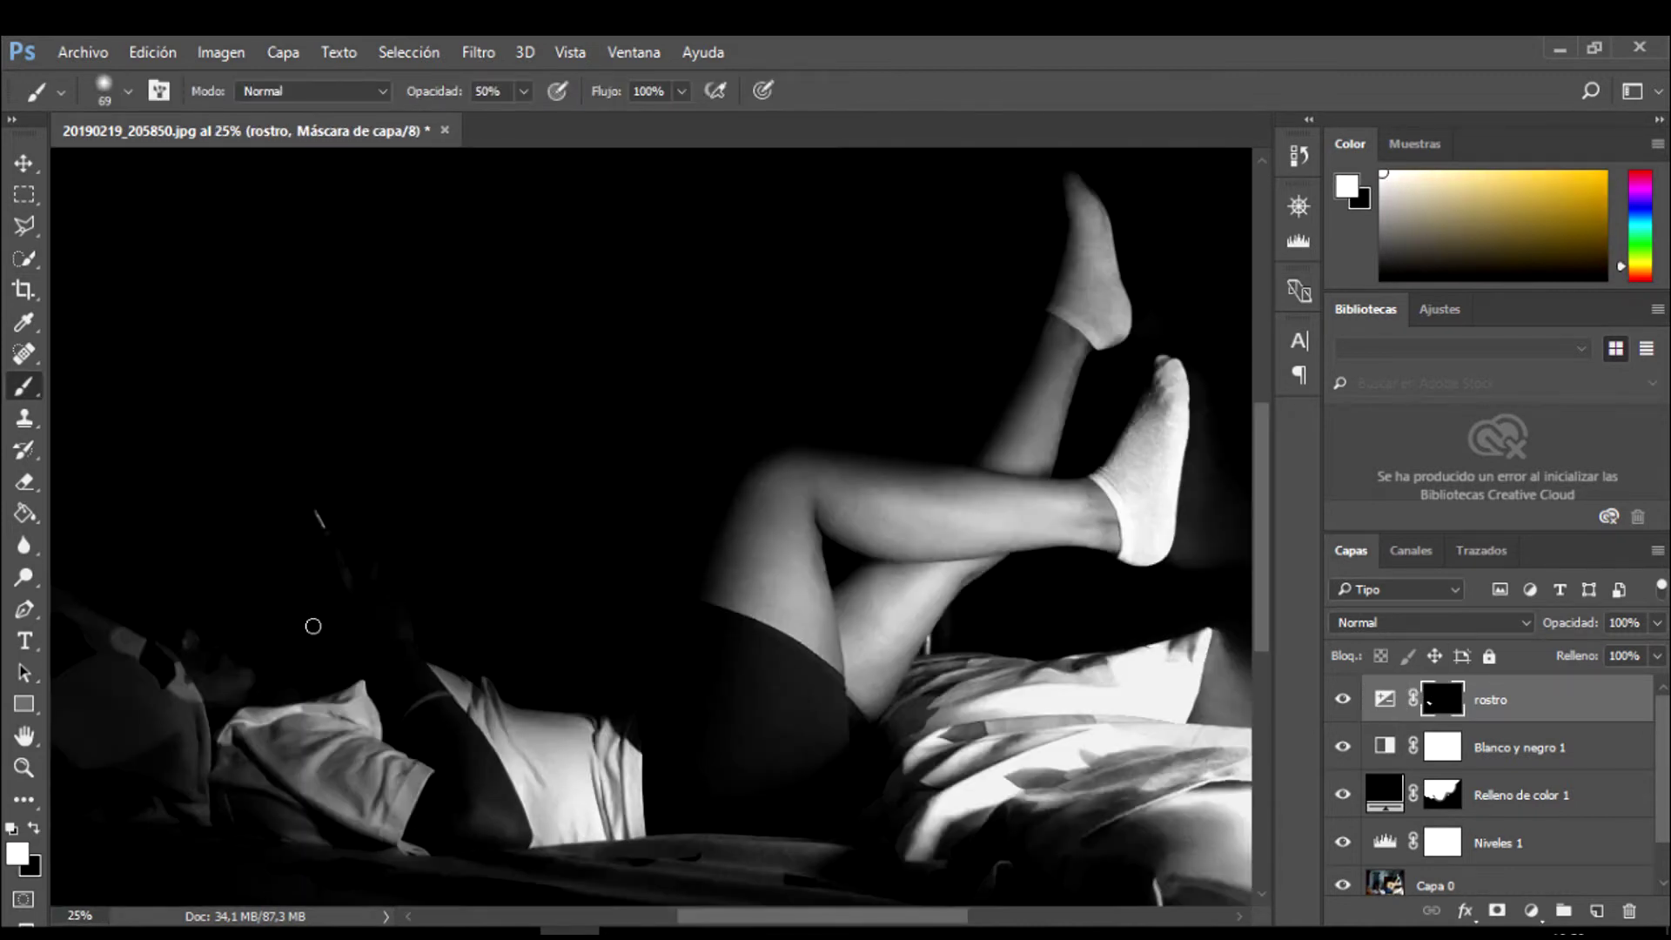
scroll(313, 625, "up", 2)
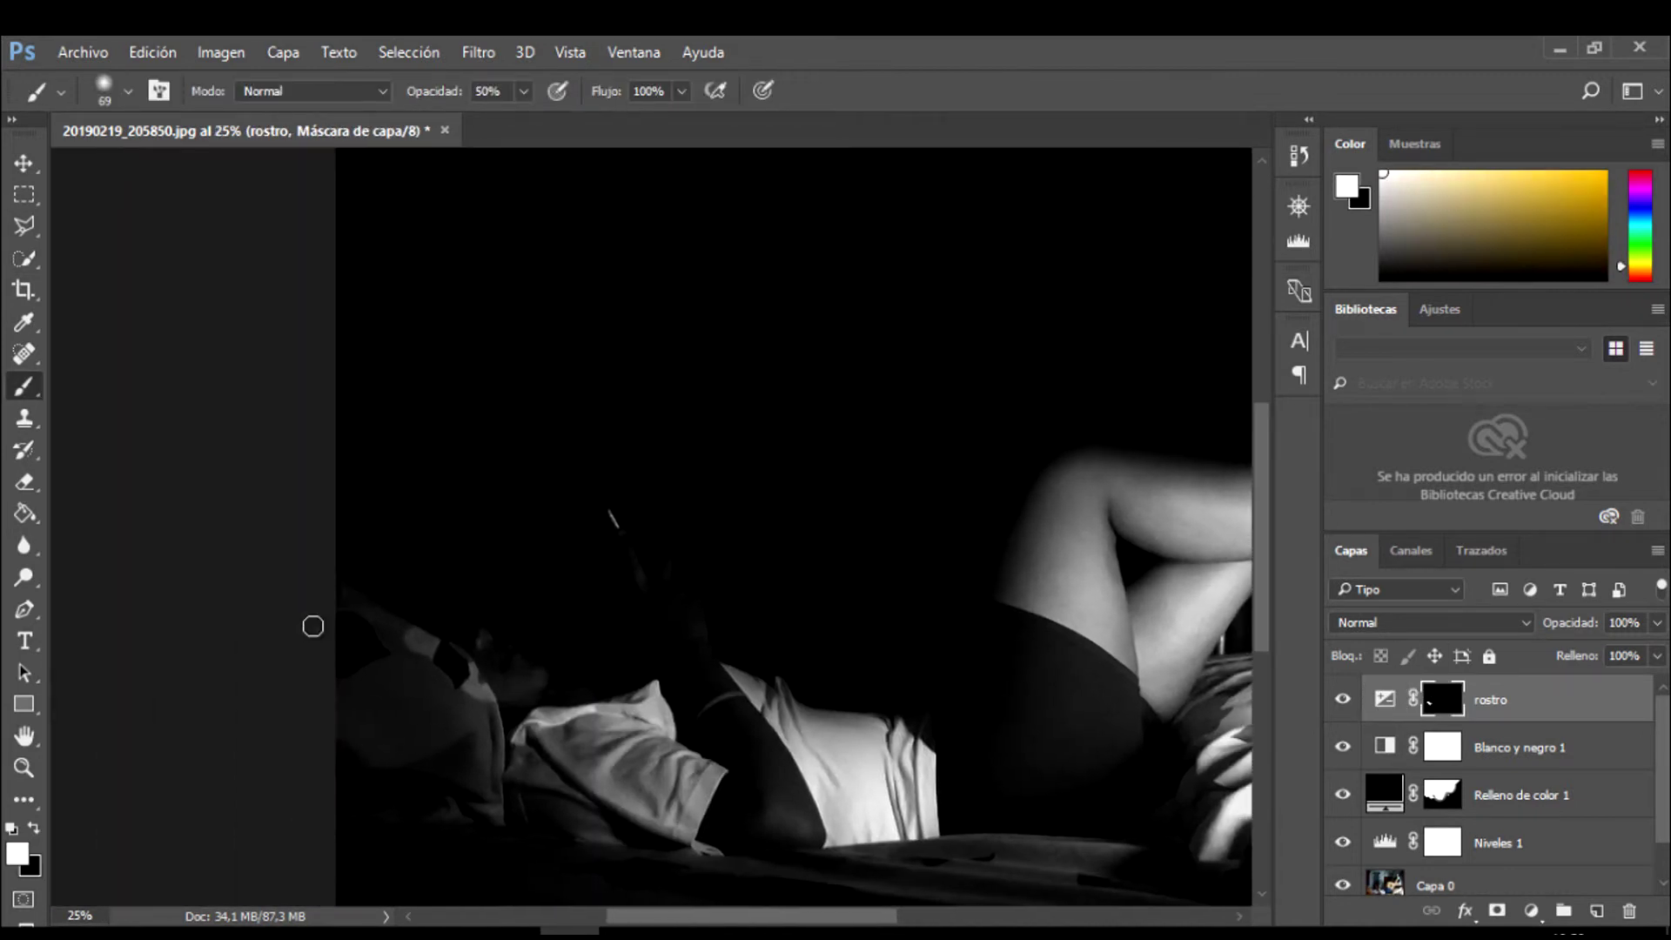
scroll(313, 626, "down", 3)
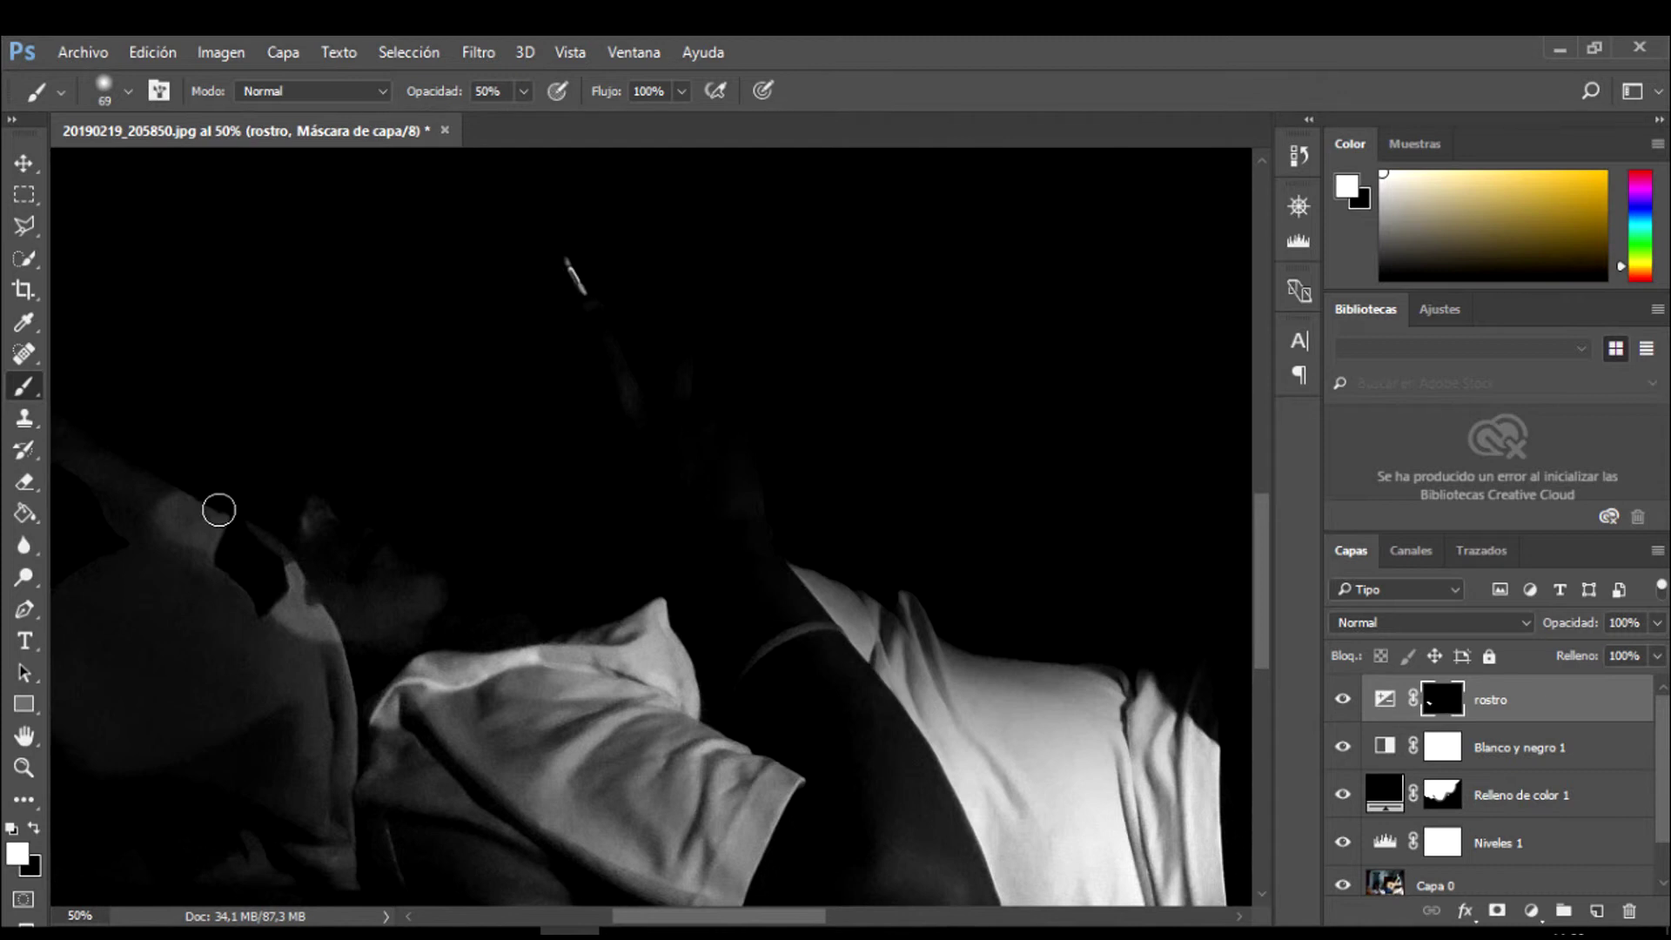
left_click(128, 91)
left_click_drag(187, 163, 229, 166)
left_click(294, 584)
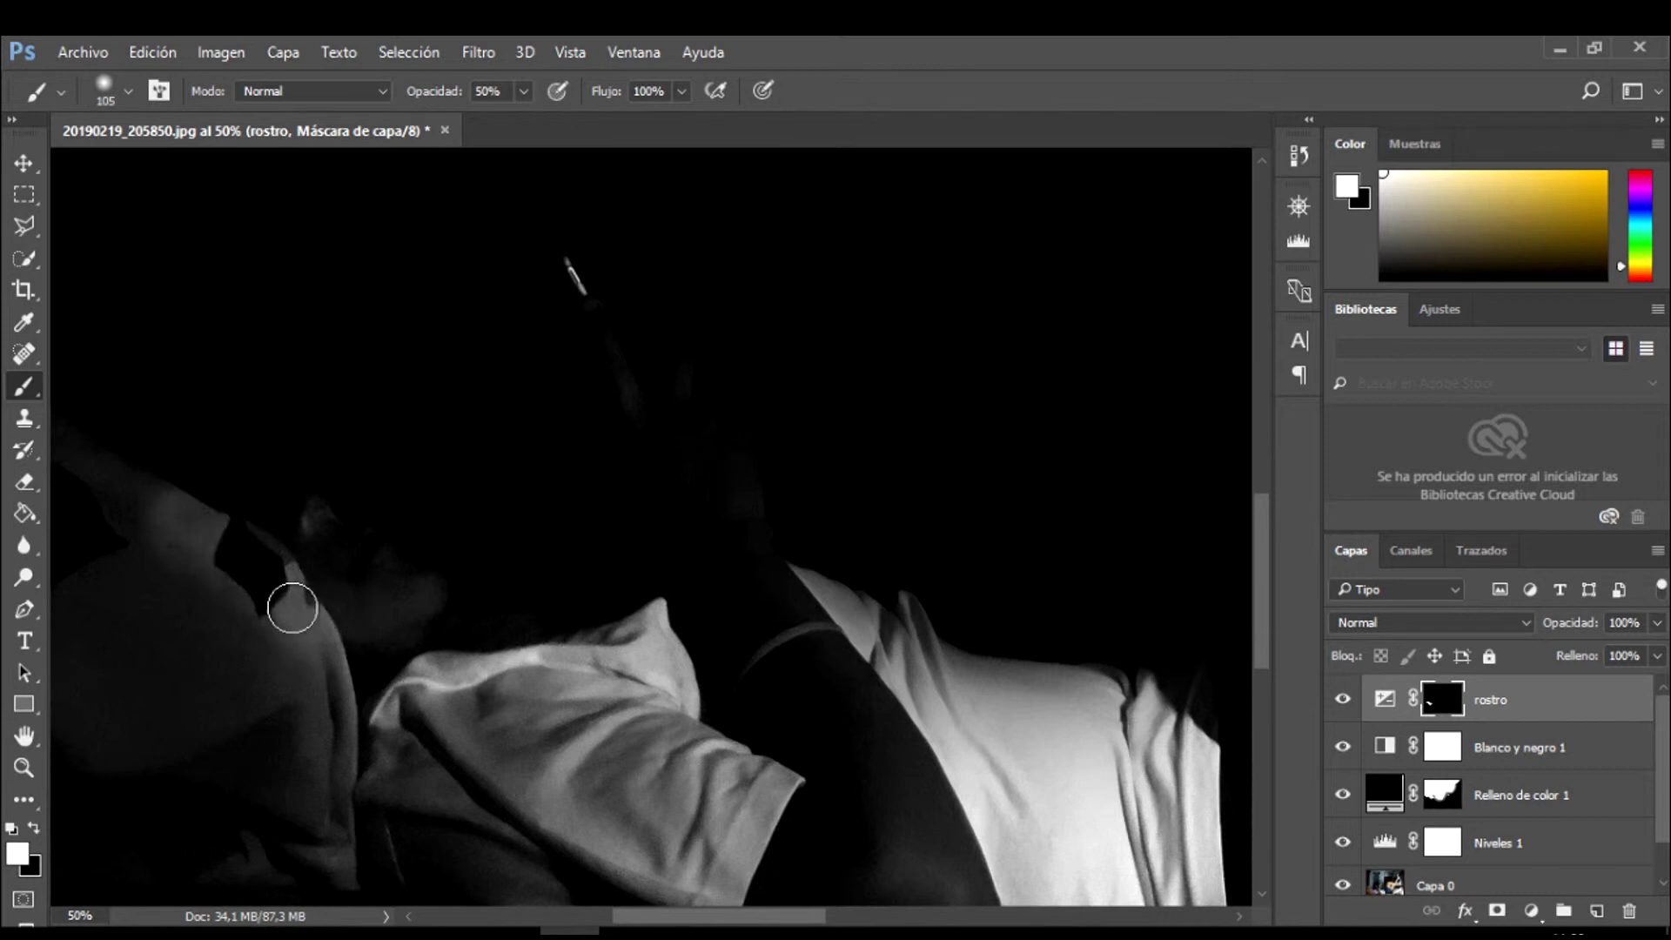
scroll(492, 681, "down", 3)
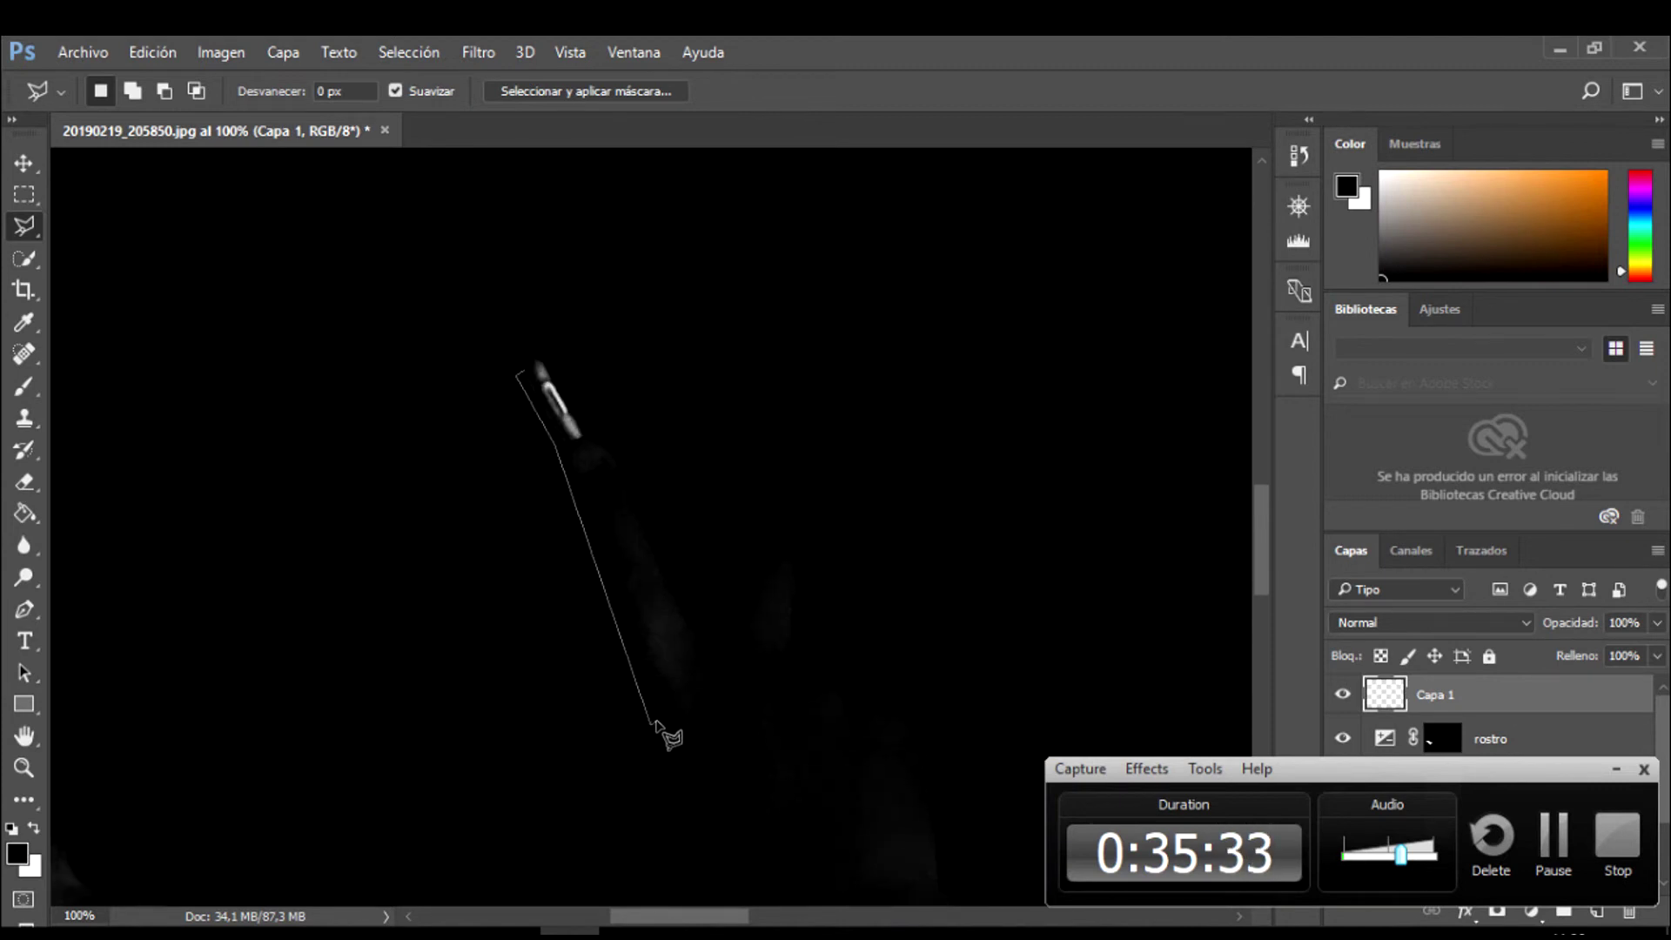
- Trace a Polygonal Lasso outline from the phone down across the pillow and shoulder
left_click(655, 722)
left_click(570, 450)
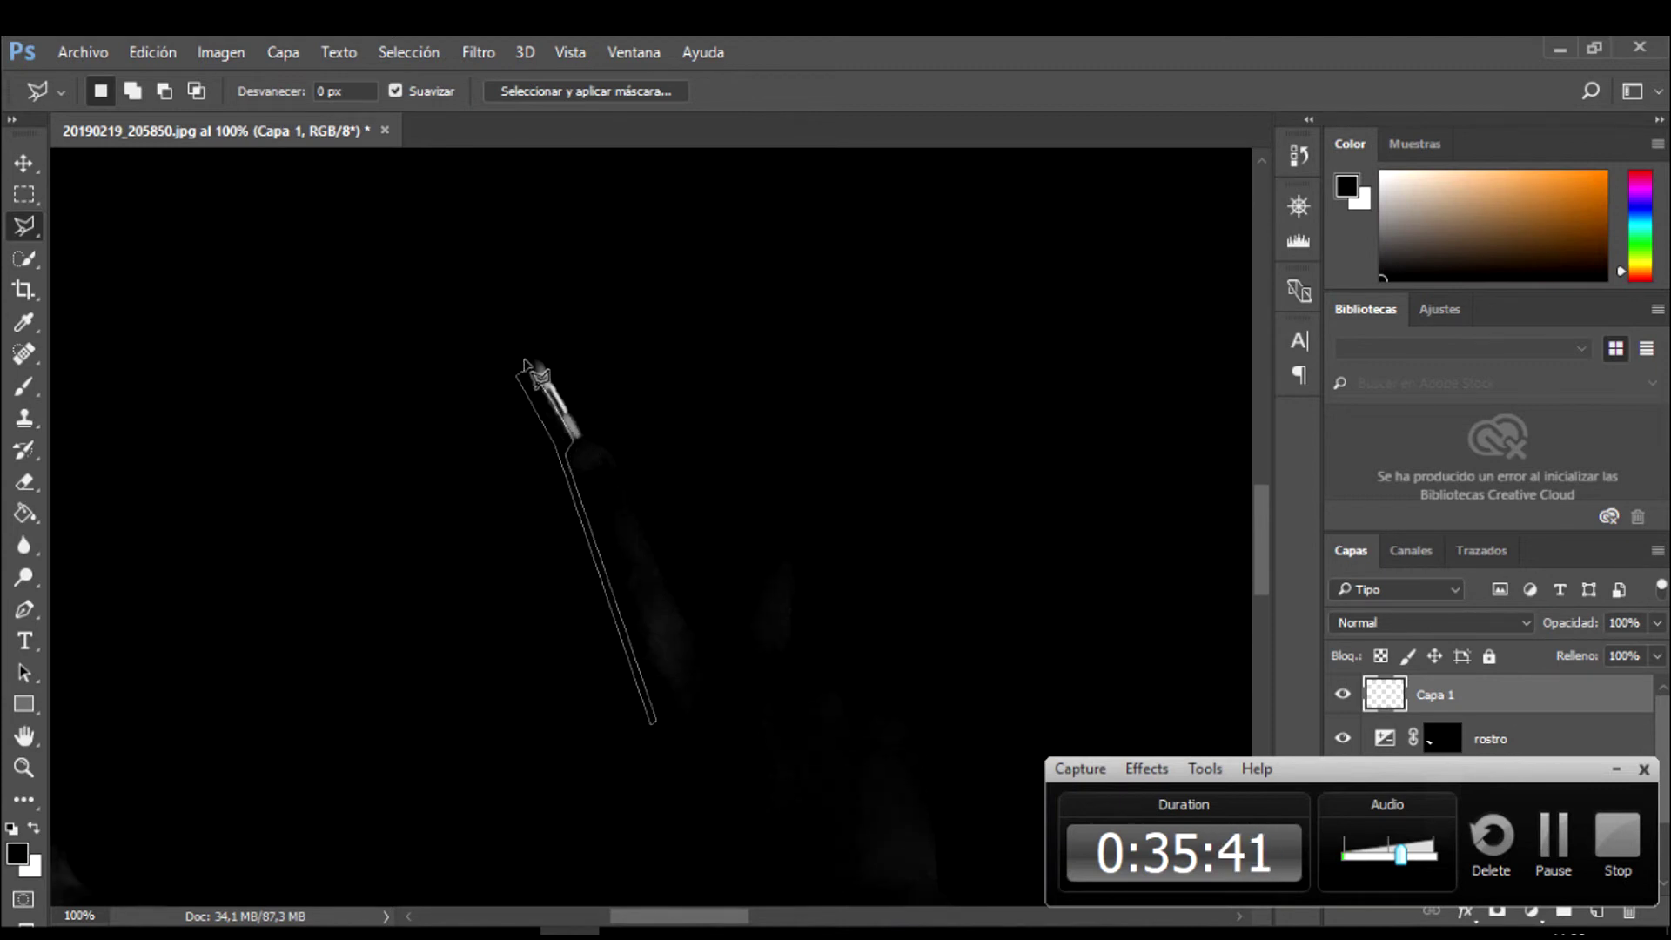
left_click(538, 376)
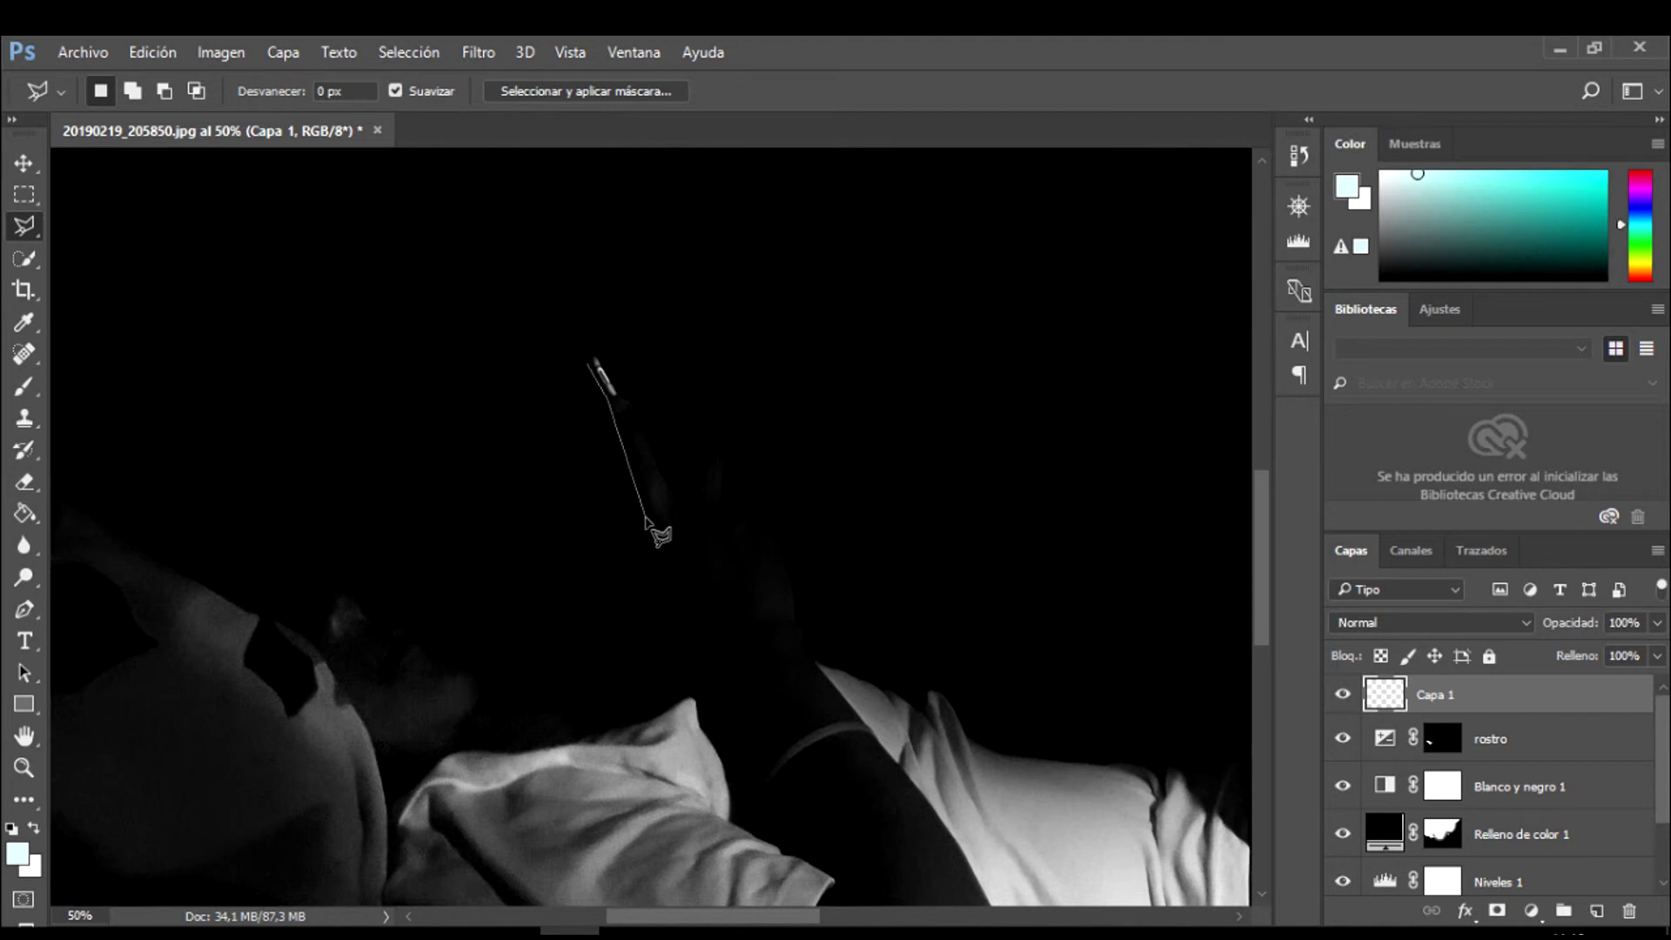
left_click(645, 520)
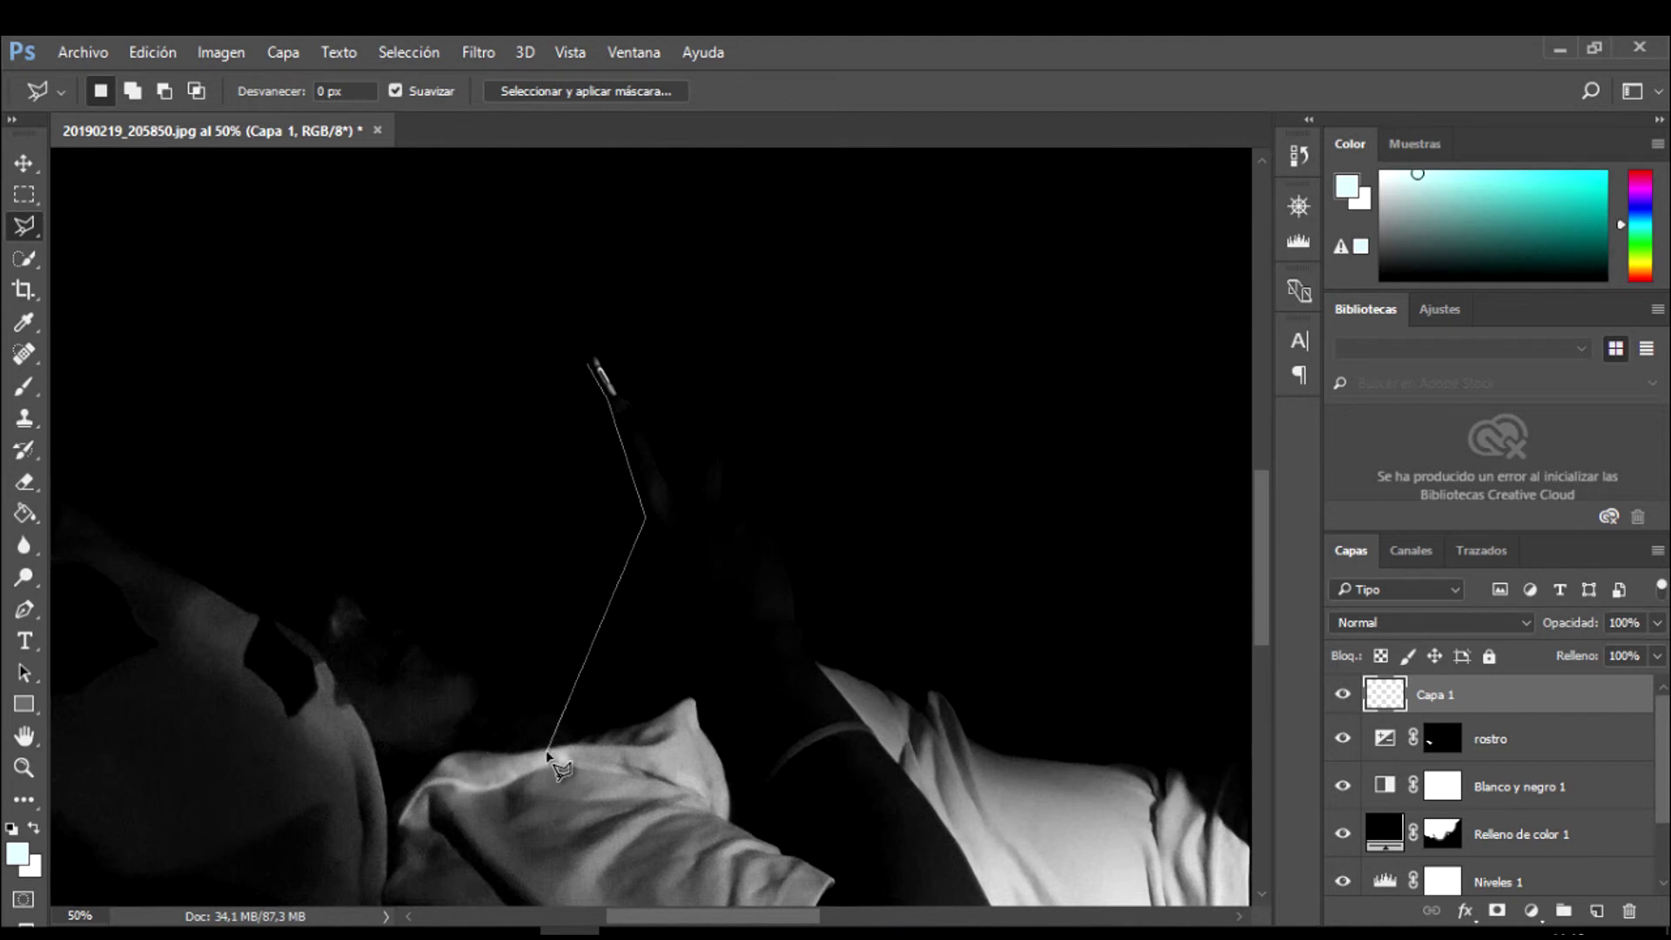
left_click(546, 752)
left_click(400, 811)
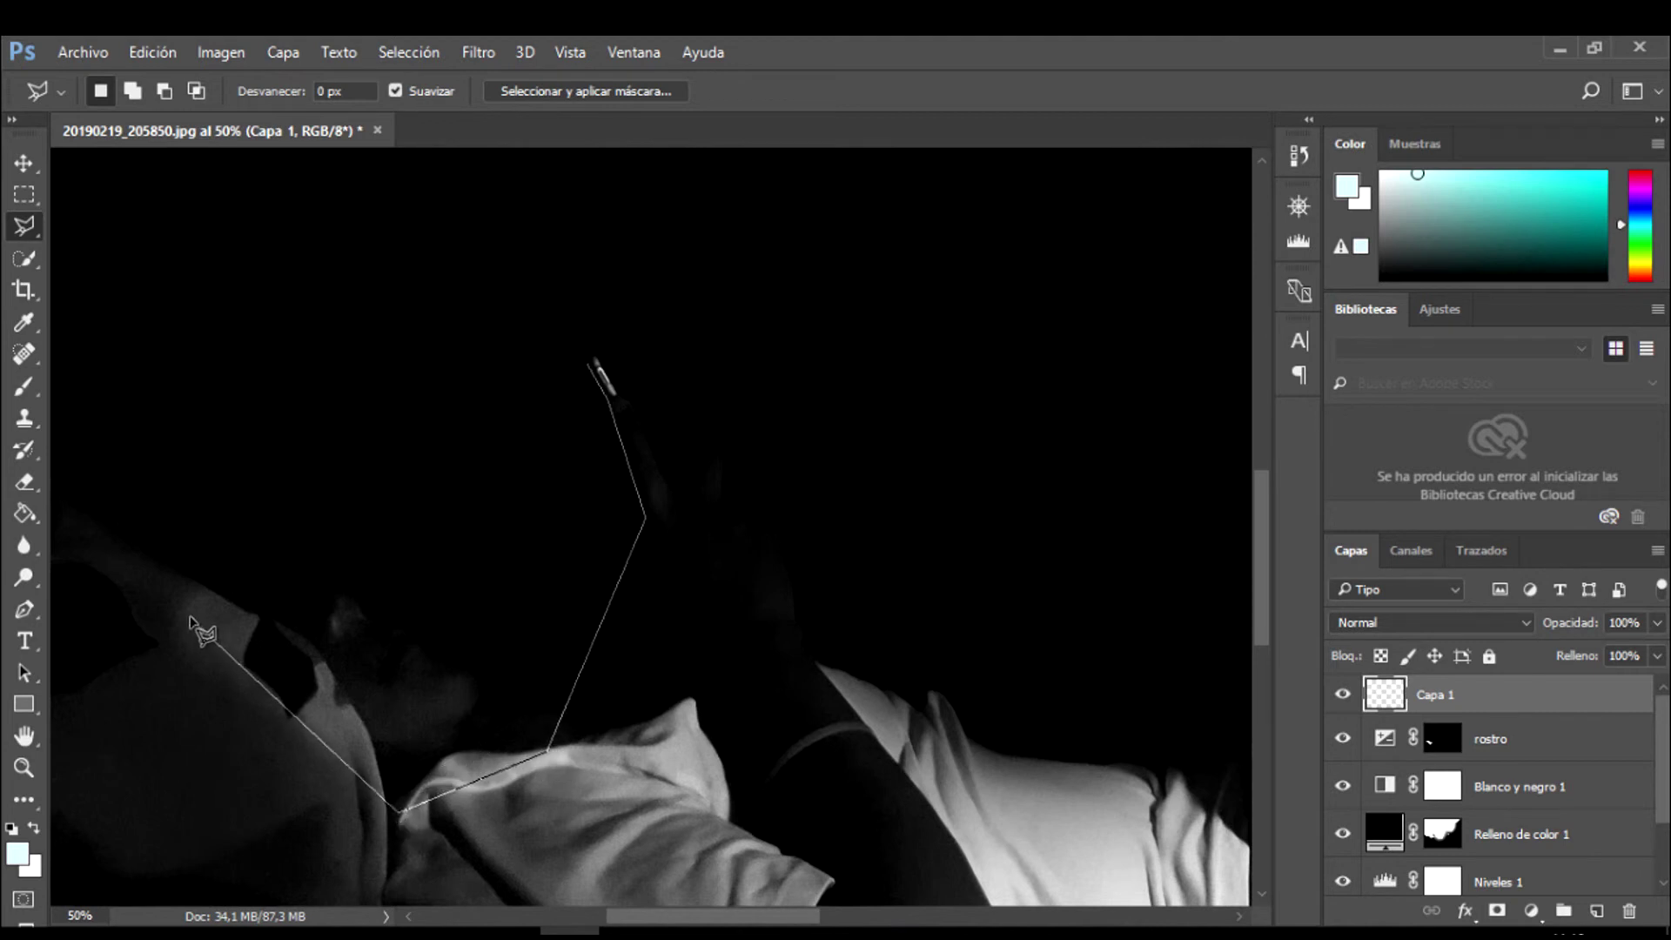
left_click(187, 614)
- Close the four-sided selection over the face and fill it with white on Capa 1
left_click(593, 361)
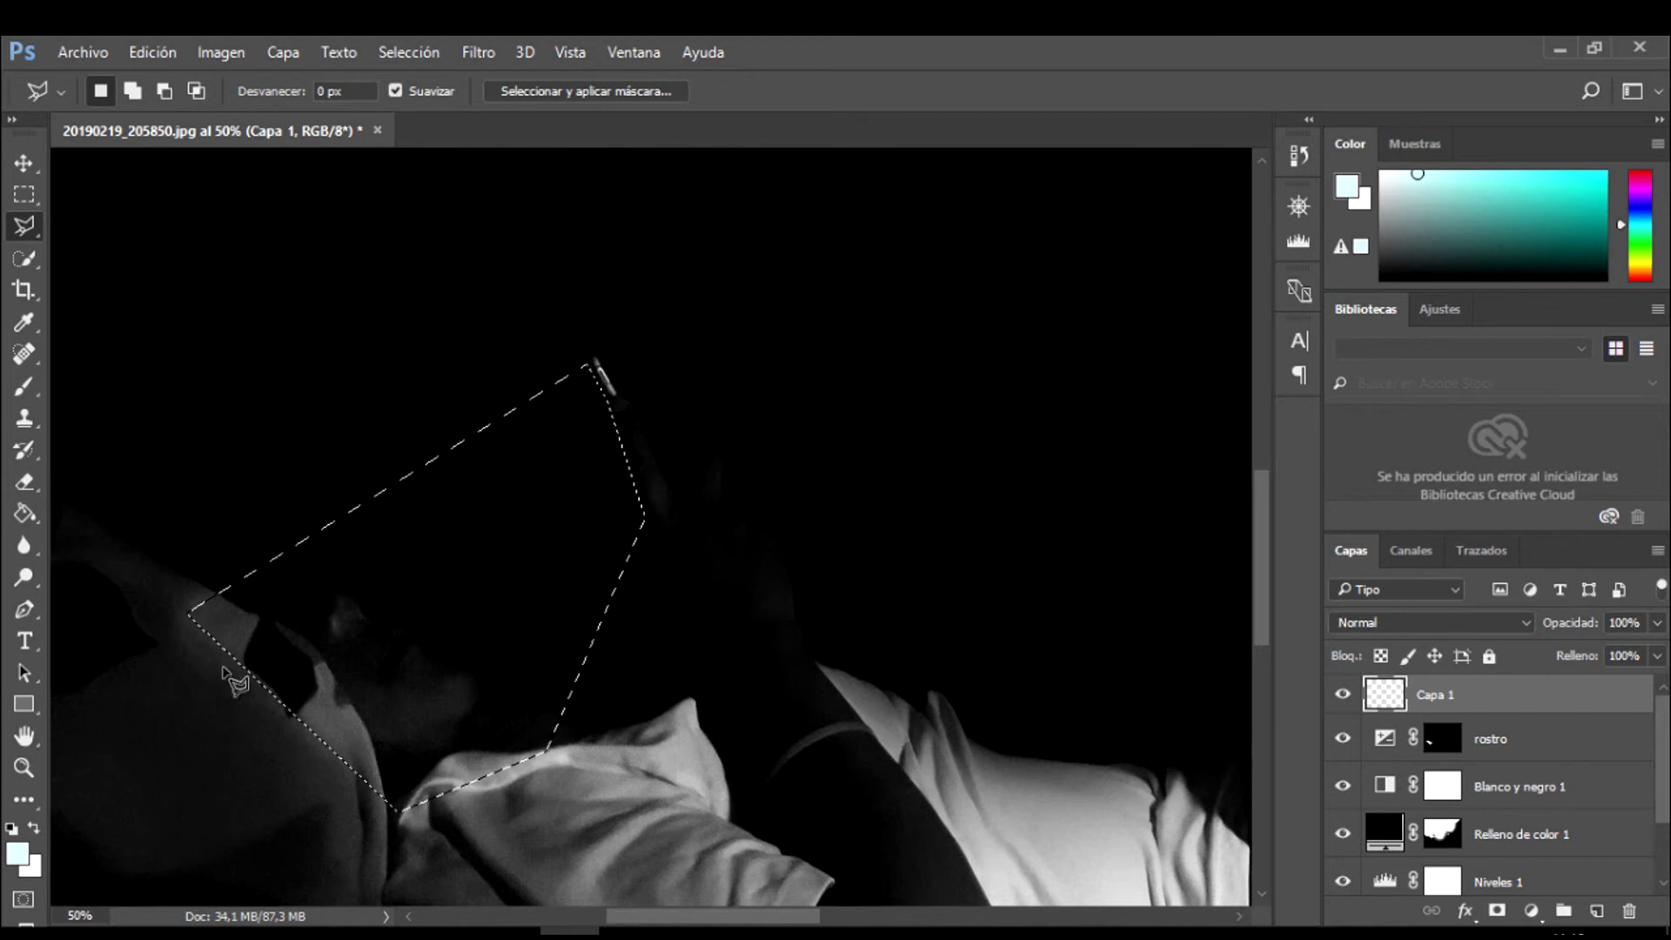
left_click(18, 855)
left_click(1577, 254)
key("ctrl+BackSpace")
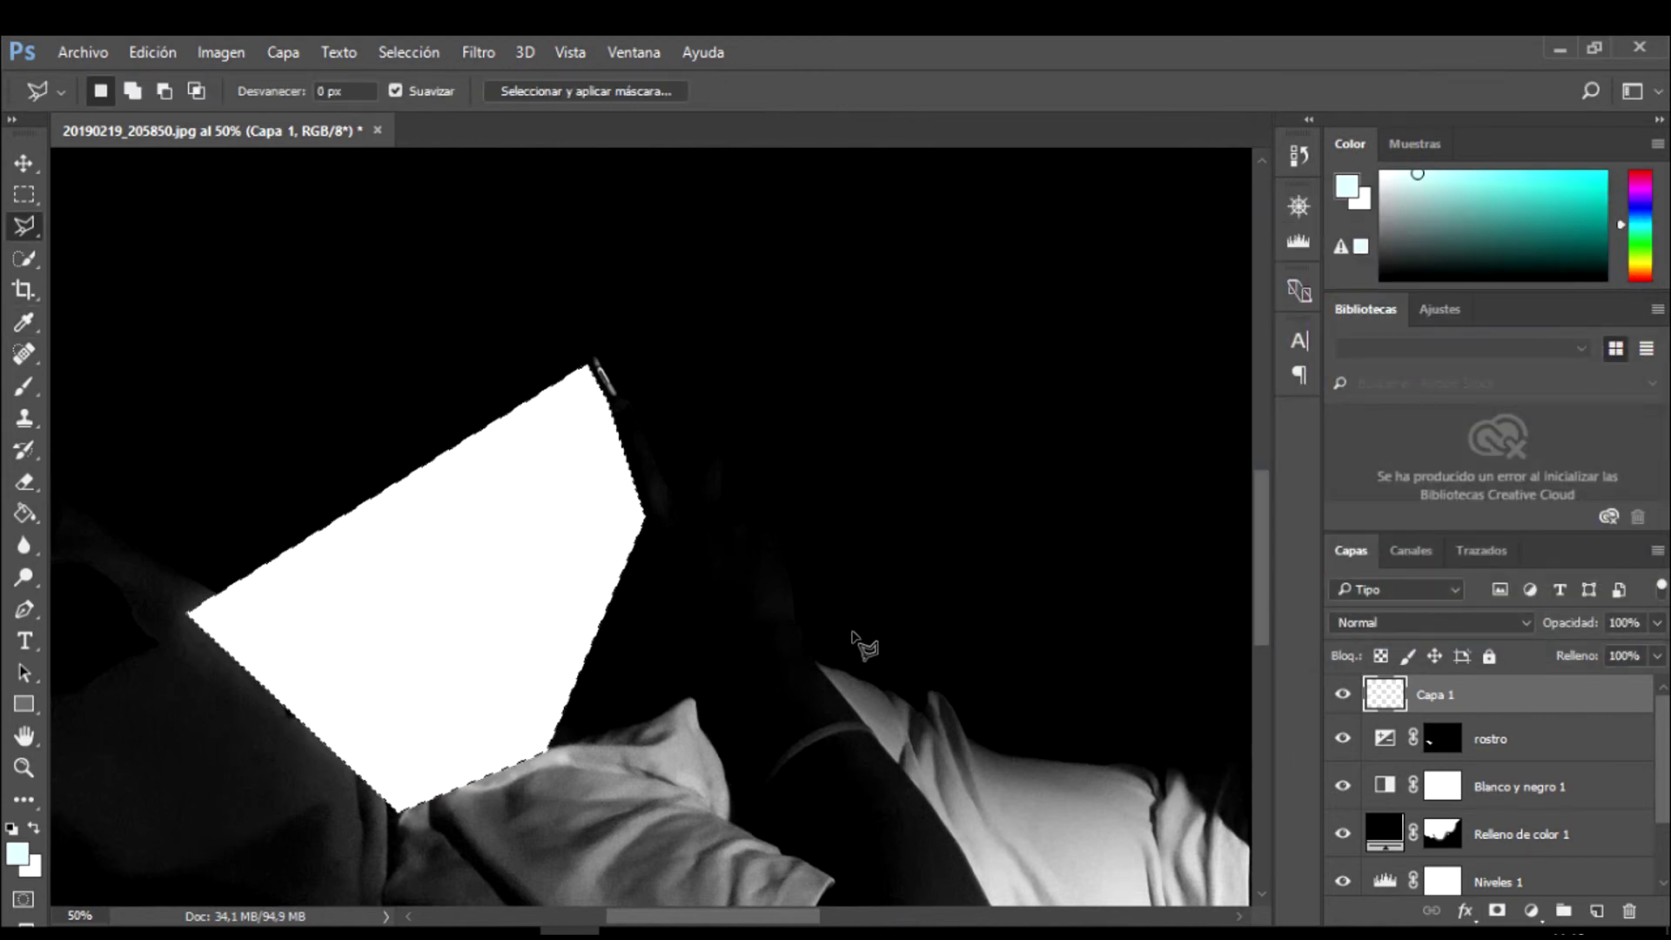
- Apply a Box Blur of radius 239 to the white shape on Capa 1
left_click(479, 52)
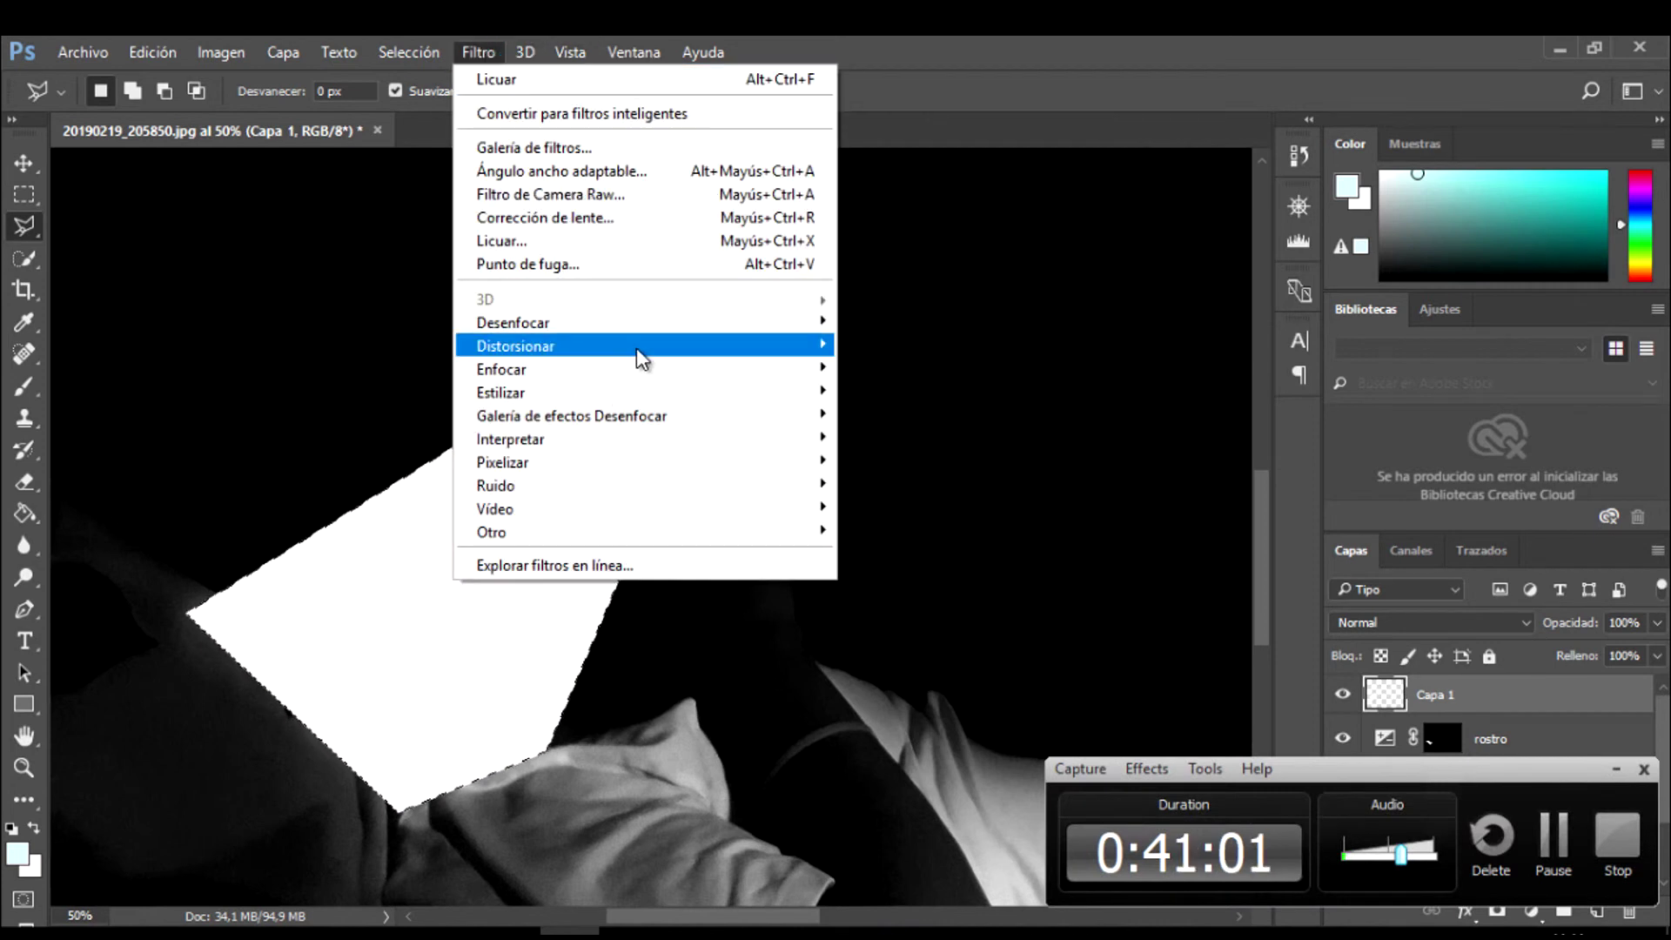
mouse_move(513, 322)
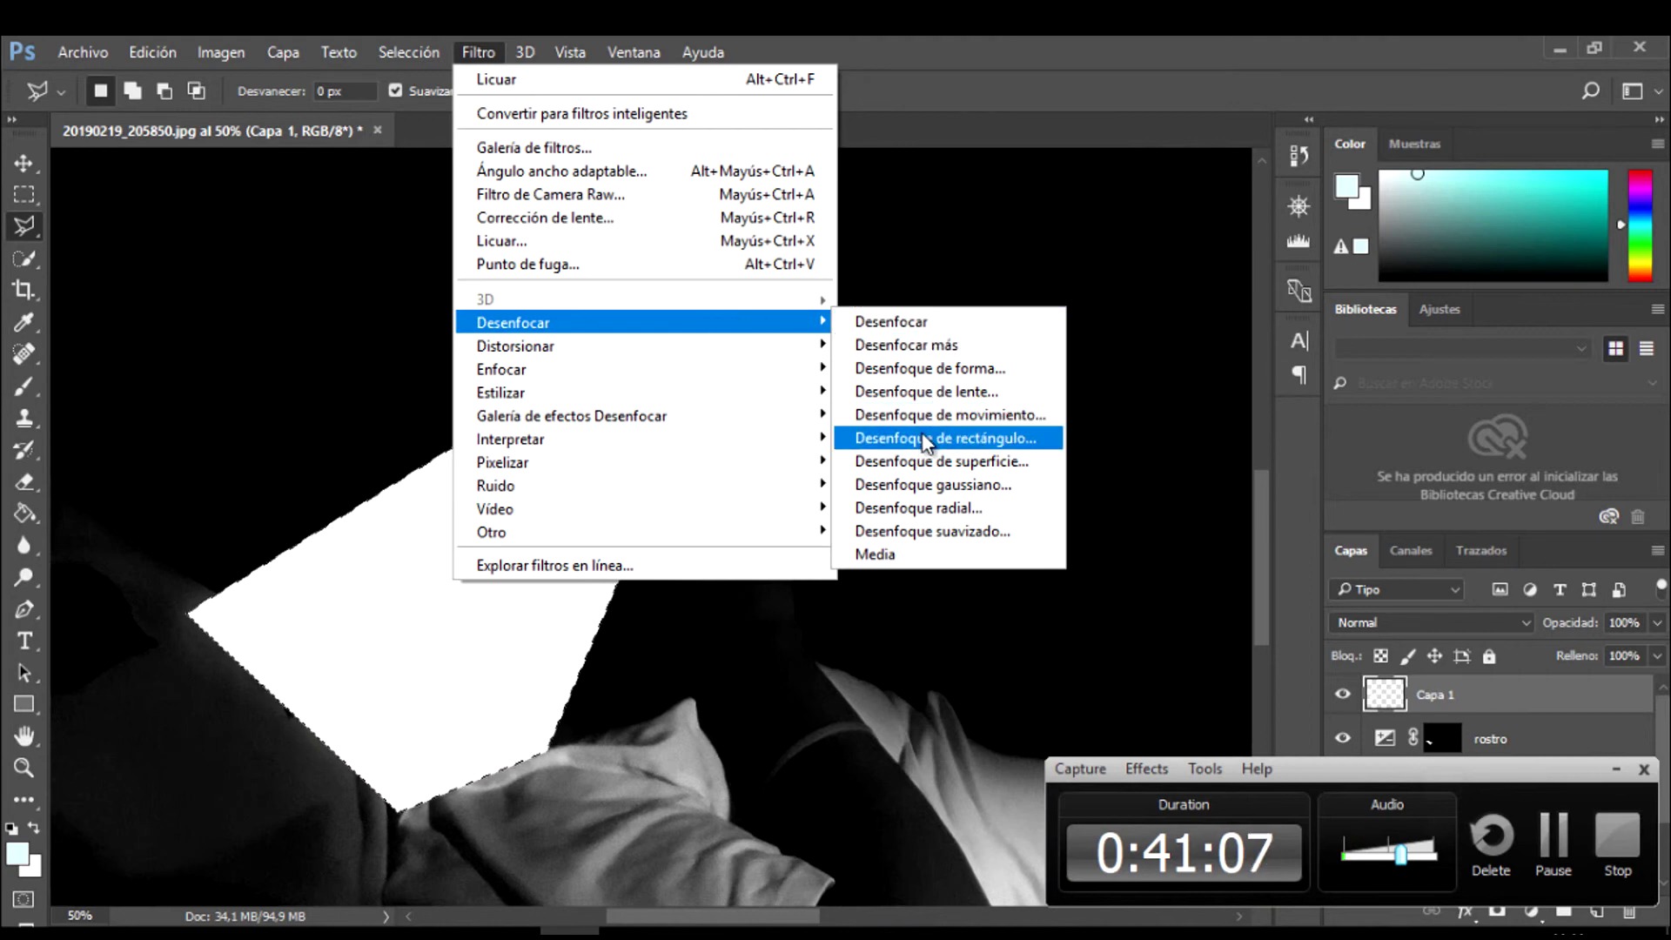
left_click(927, 440)
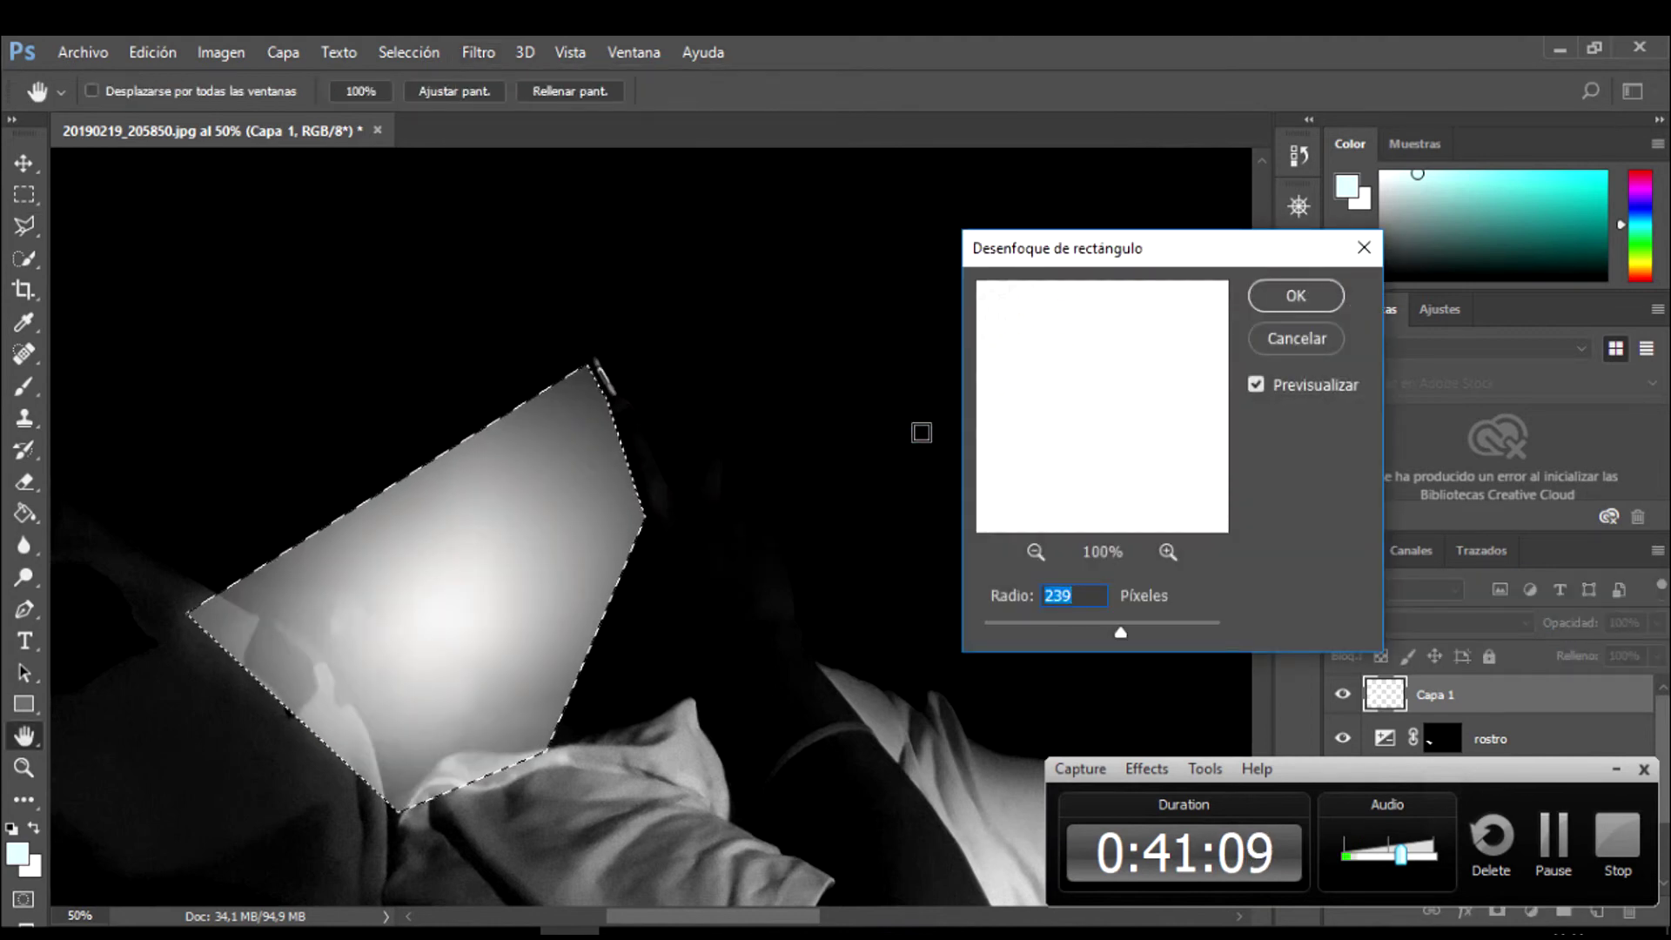
key("Return")
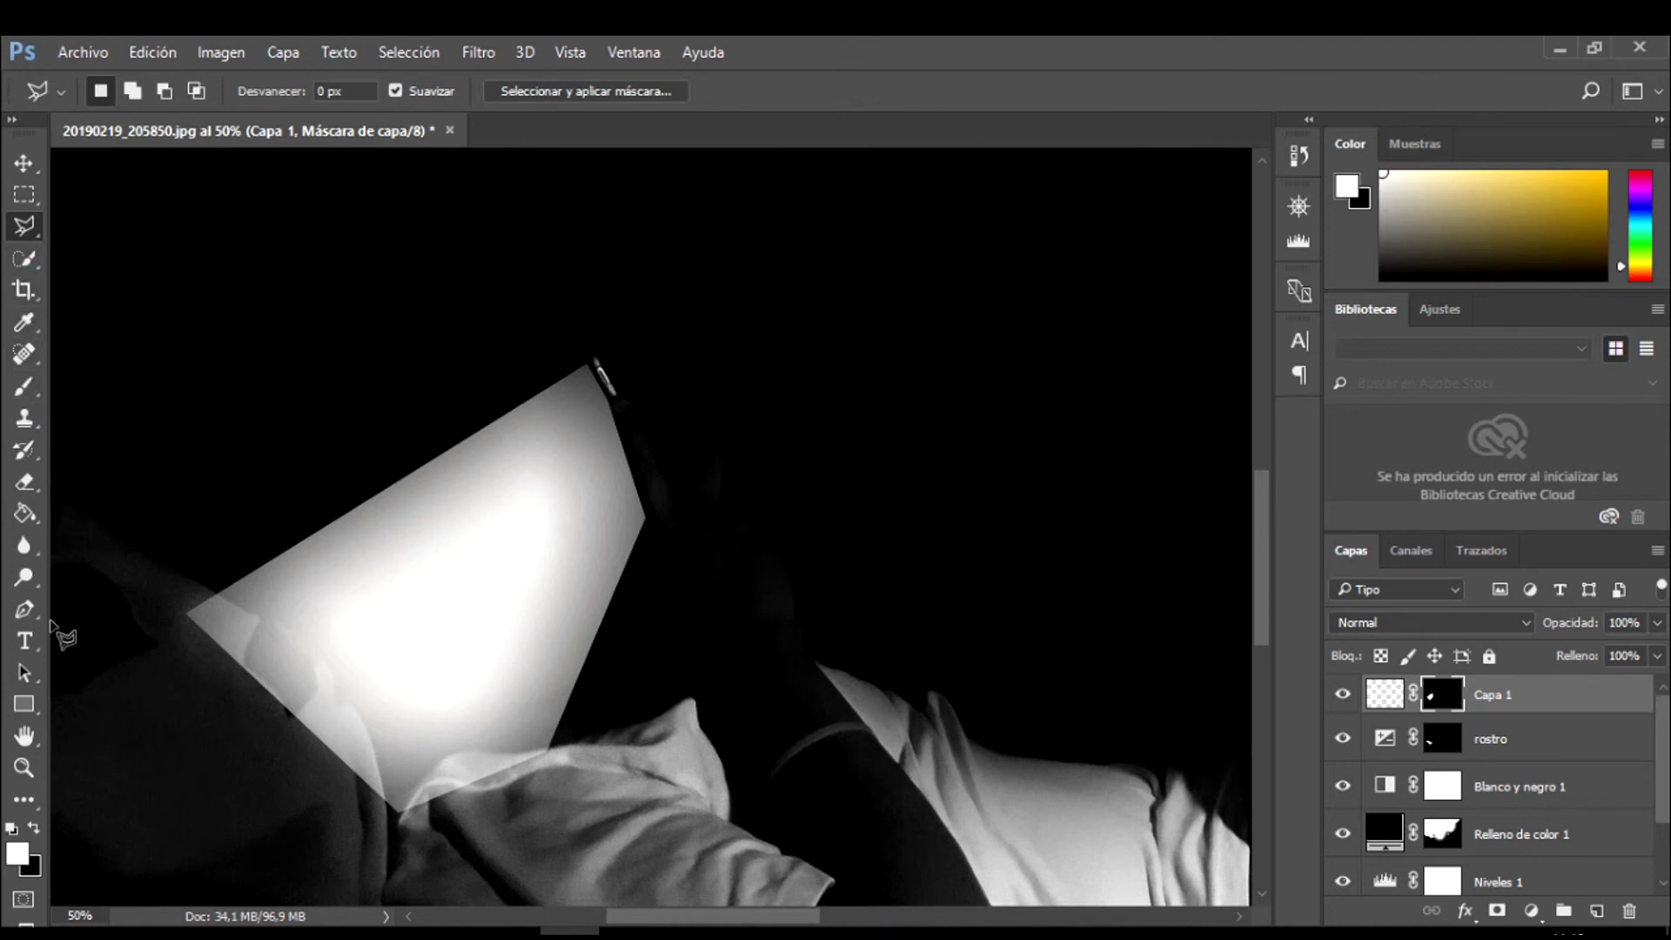
- Fade the glow's lower-left part with a black-to-white gradient on Capa 1's layer mask
left_click(24, 515)
right_click(26, 516)
left_click(78, 511)
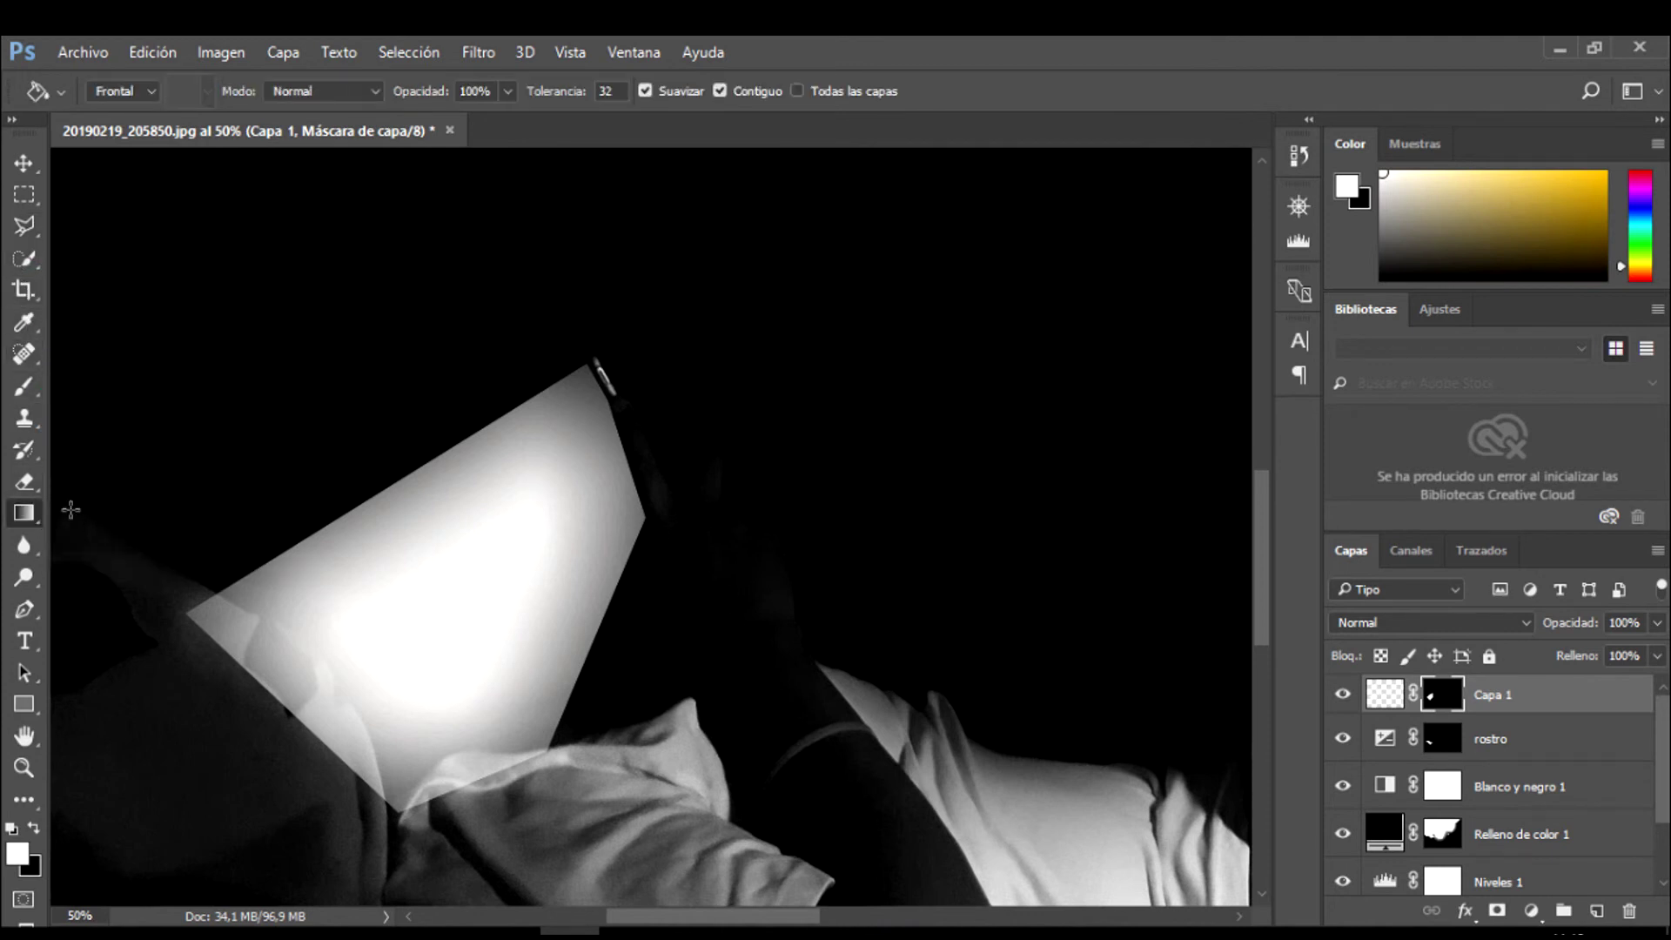
left_click(33, 828)
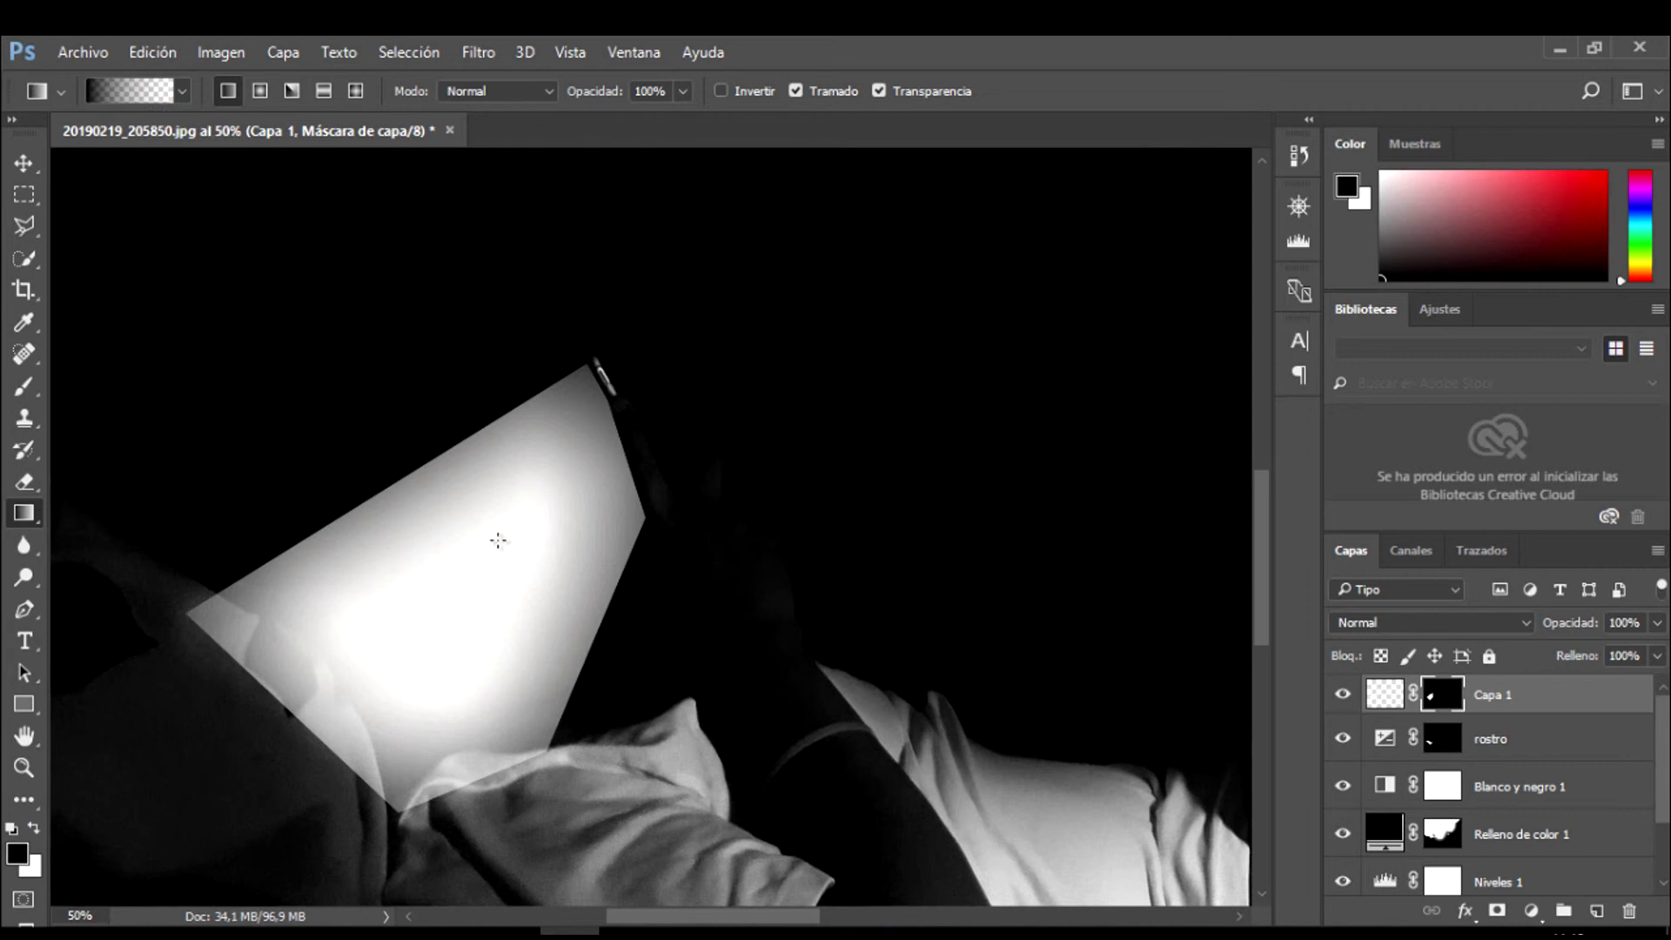
mouse_move(498, 540)
left_mouse_down()
mouse_move(287, 736)
mouse_move(553, 489)
left_mouse_up()
key("ctrl+z")
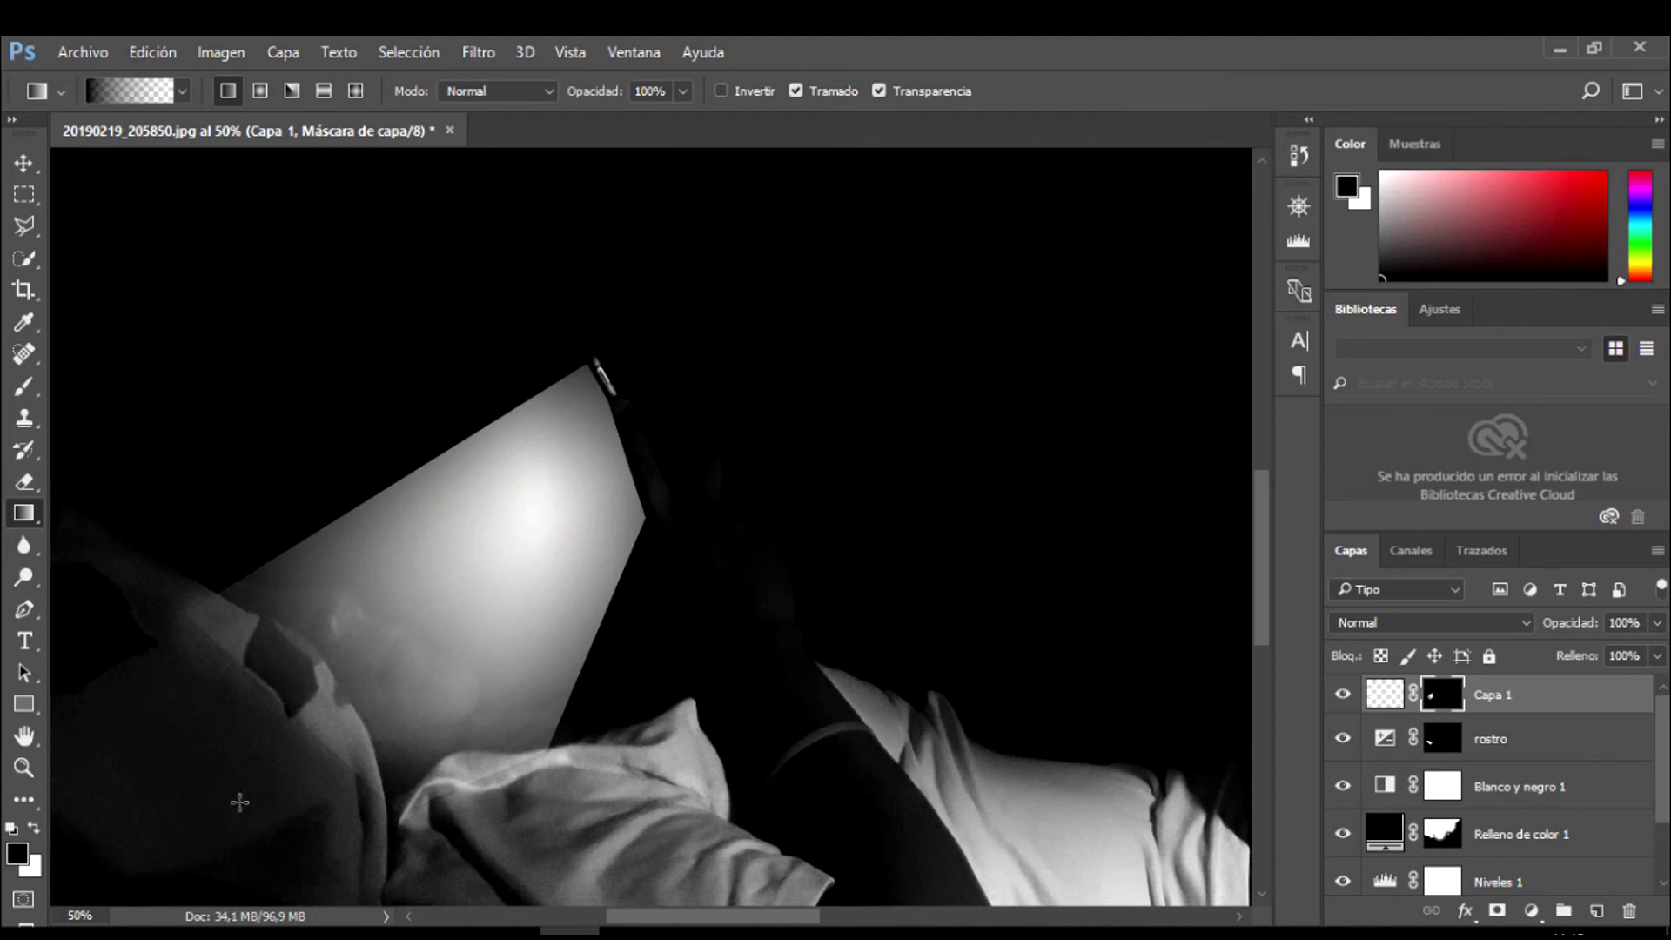
left_click_drag(220, 822, 559, 478)
key("ctrl+z")
left_click_drag(220, 789, 560, 468)
- Blur the Capa 1 glow pixels again with a Box Blur of radius 69
left_click(1383, 694)
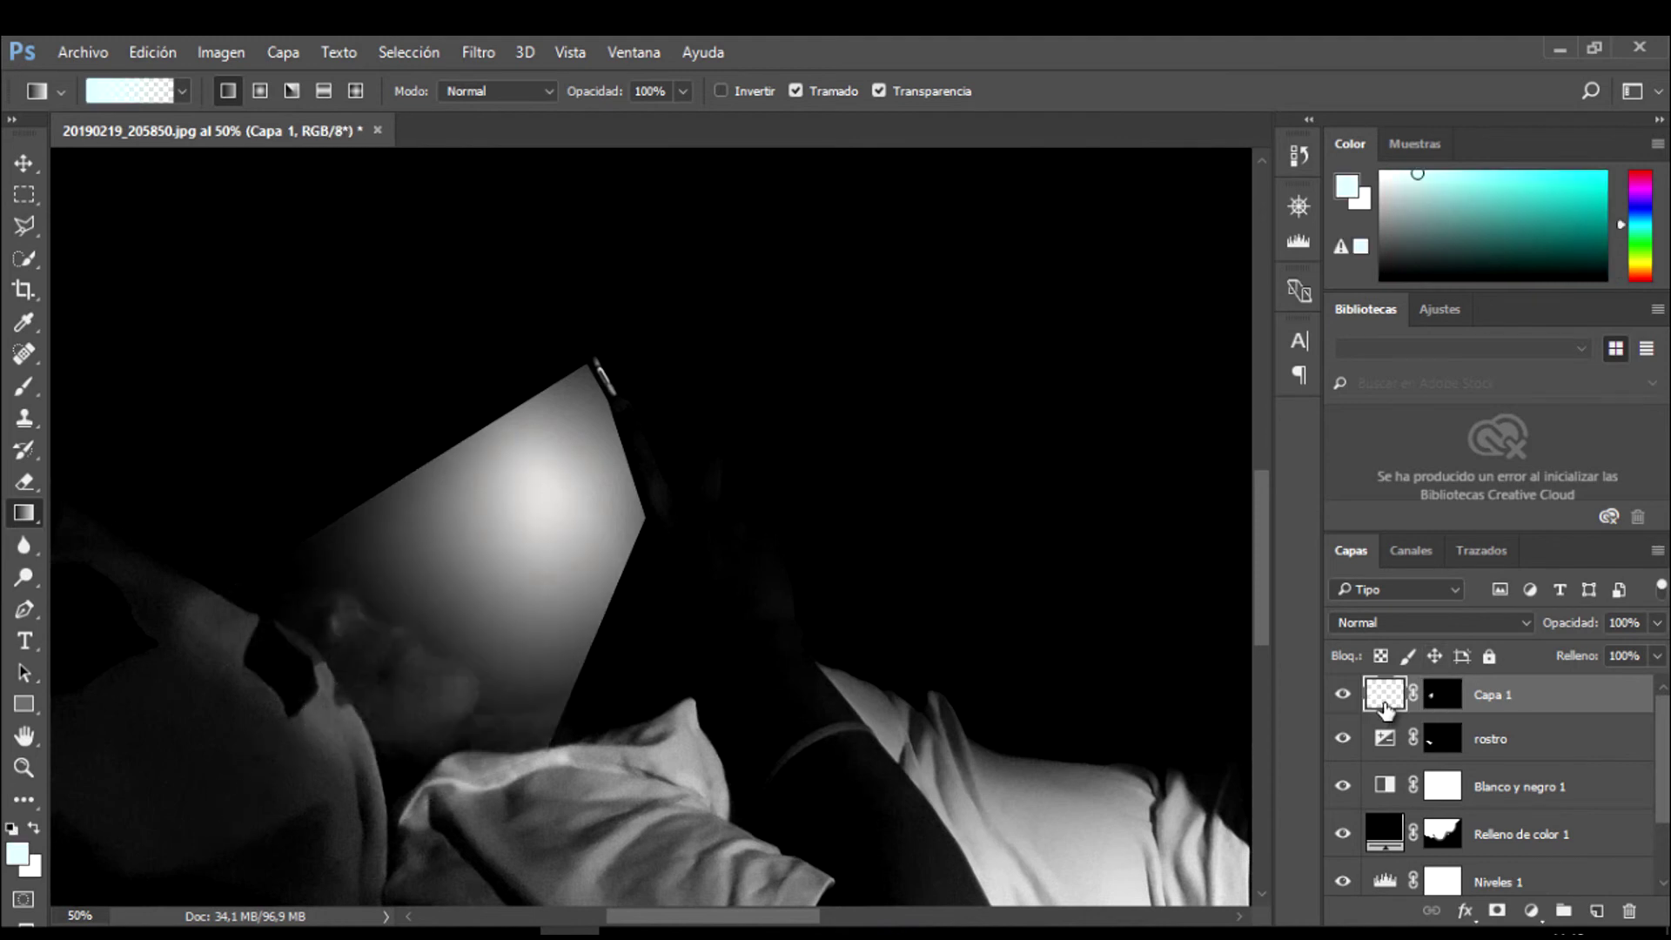
left_click(478, 52)
mouse_move(513, 322)
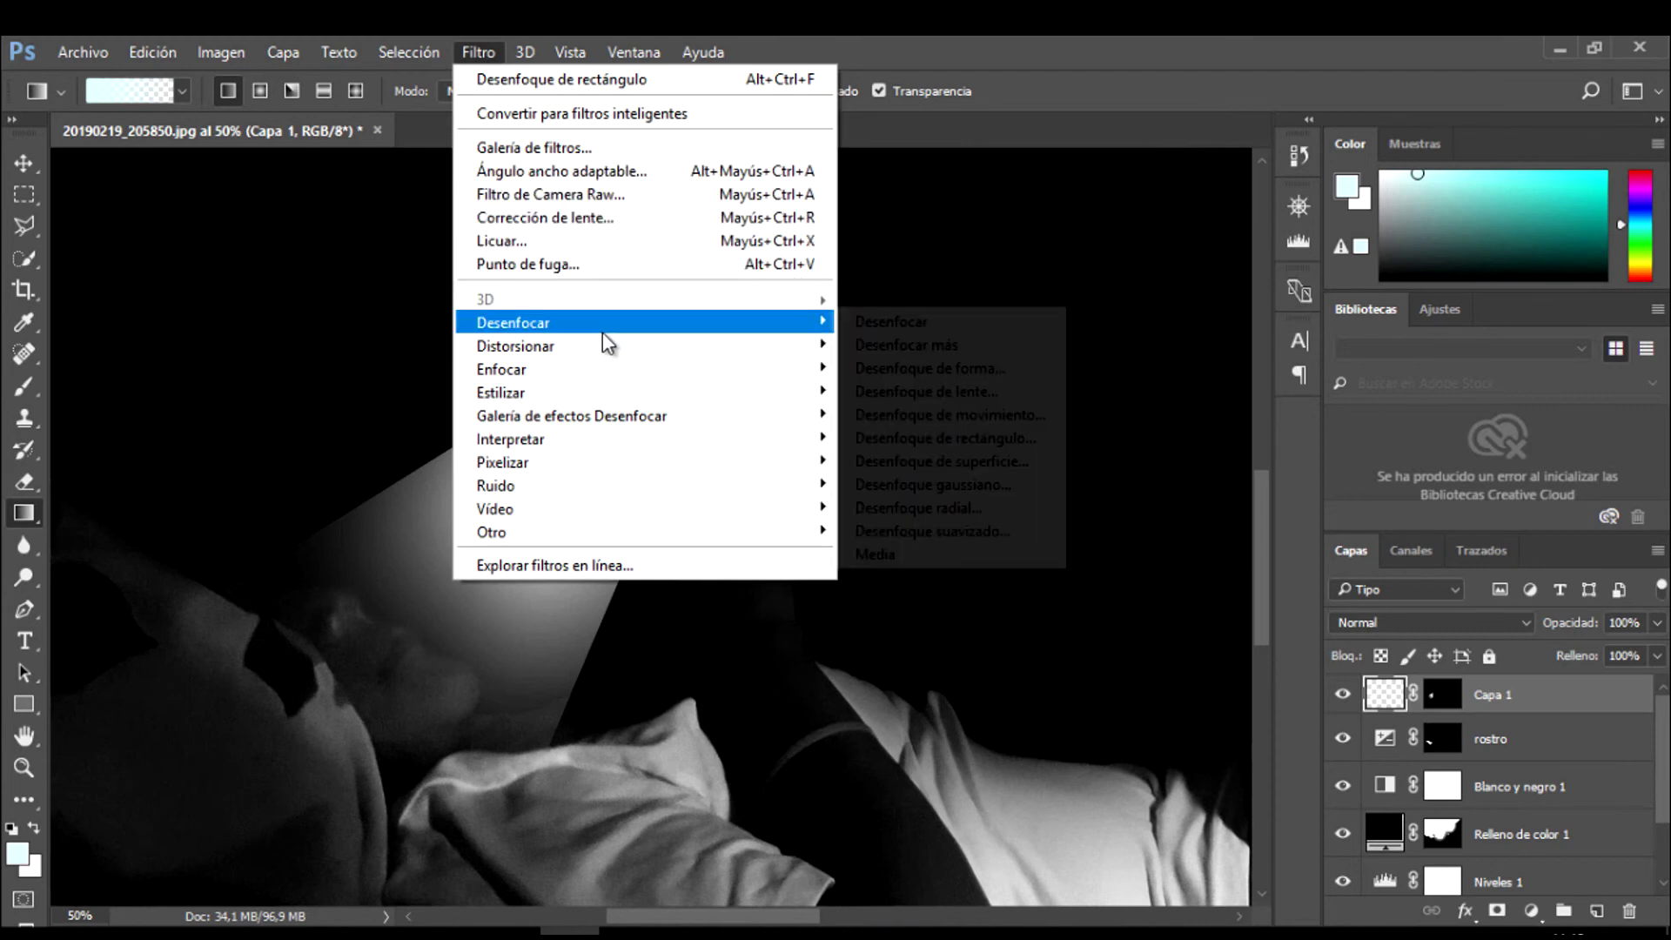
left_click(970, 439)
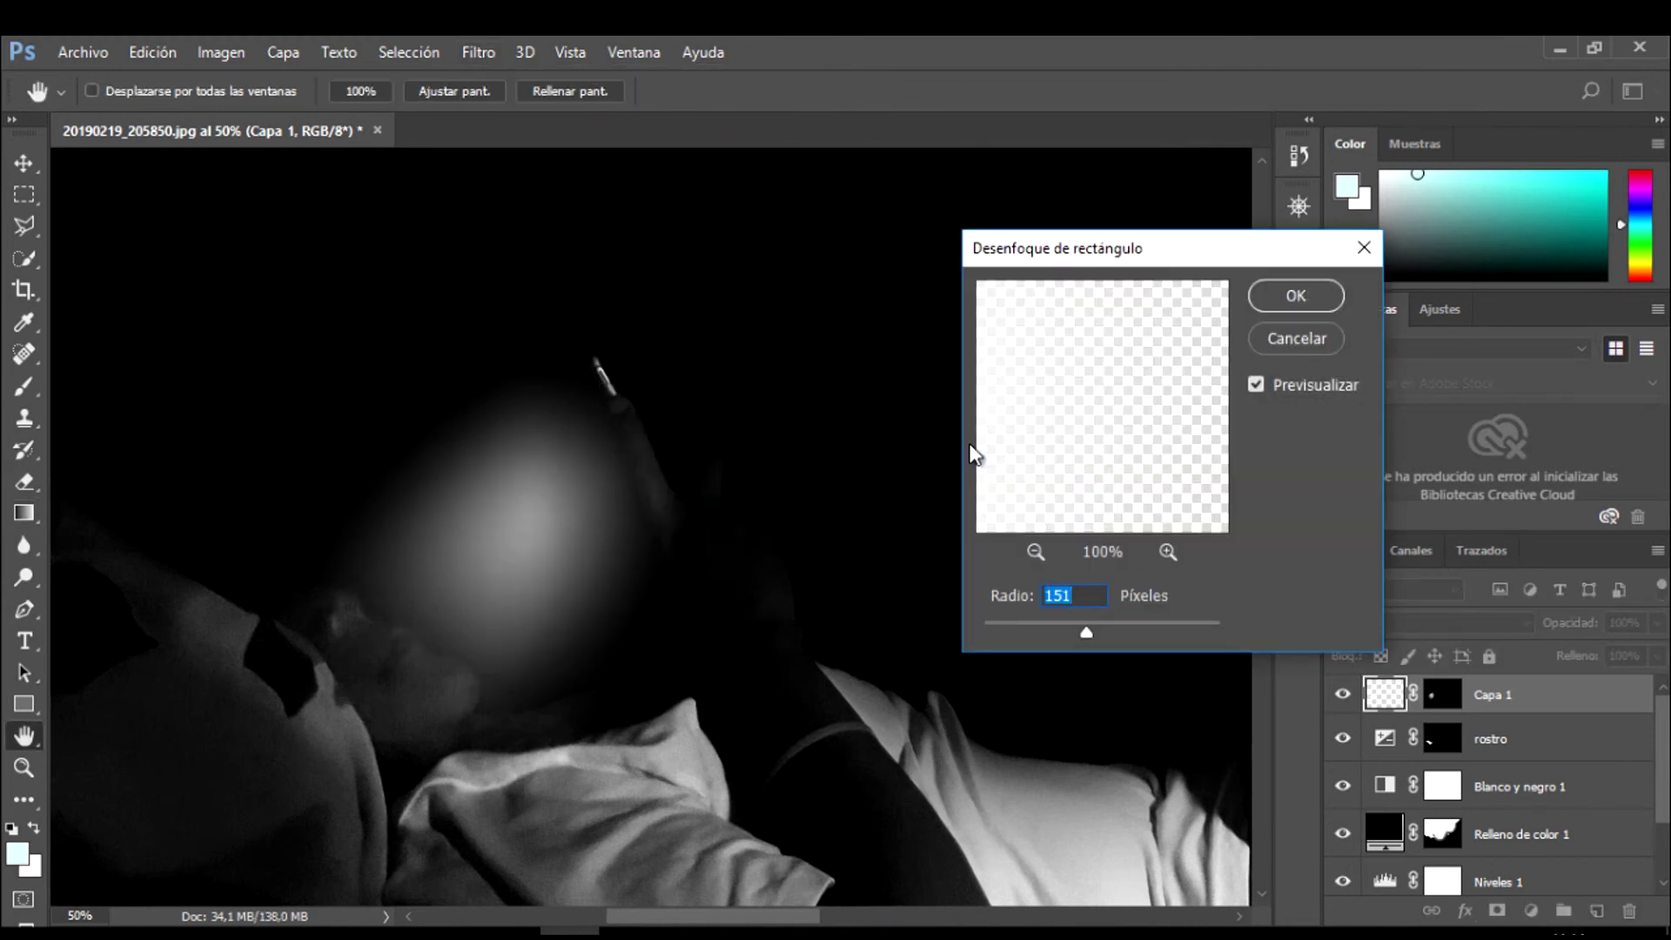
left_click_drag(1079, 632, 1055, 633)
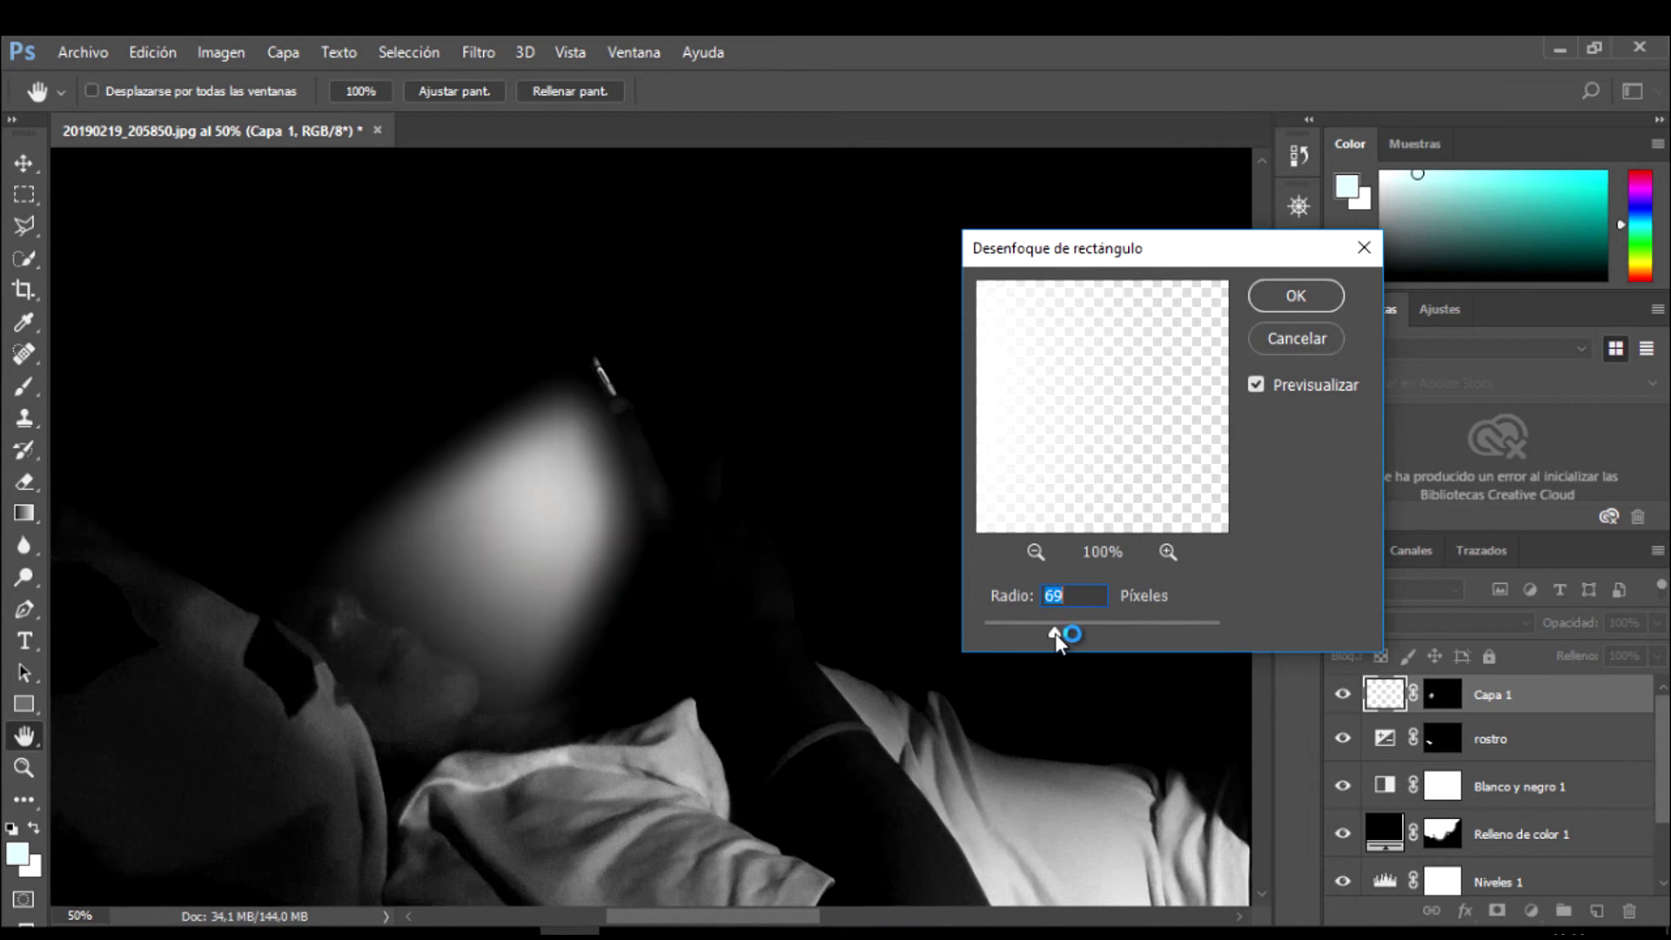
left_click(1295, 296)
- Nudge the glow layer slightly up and right with Free Transform
key("ctrl+t")
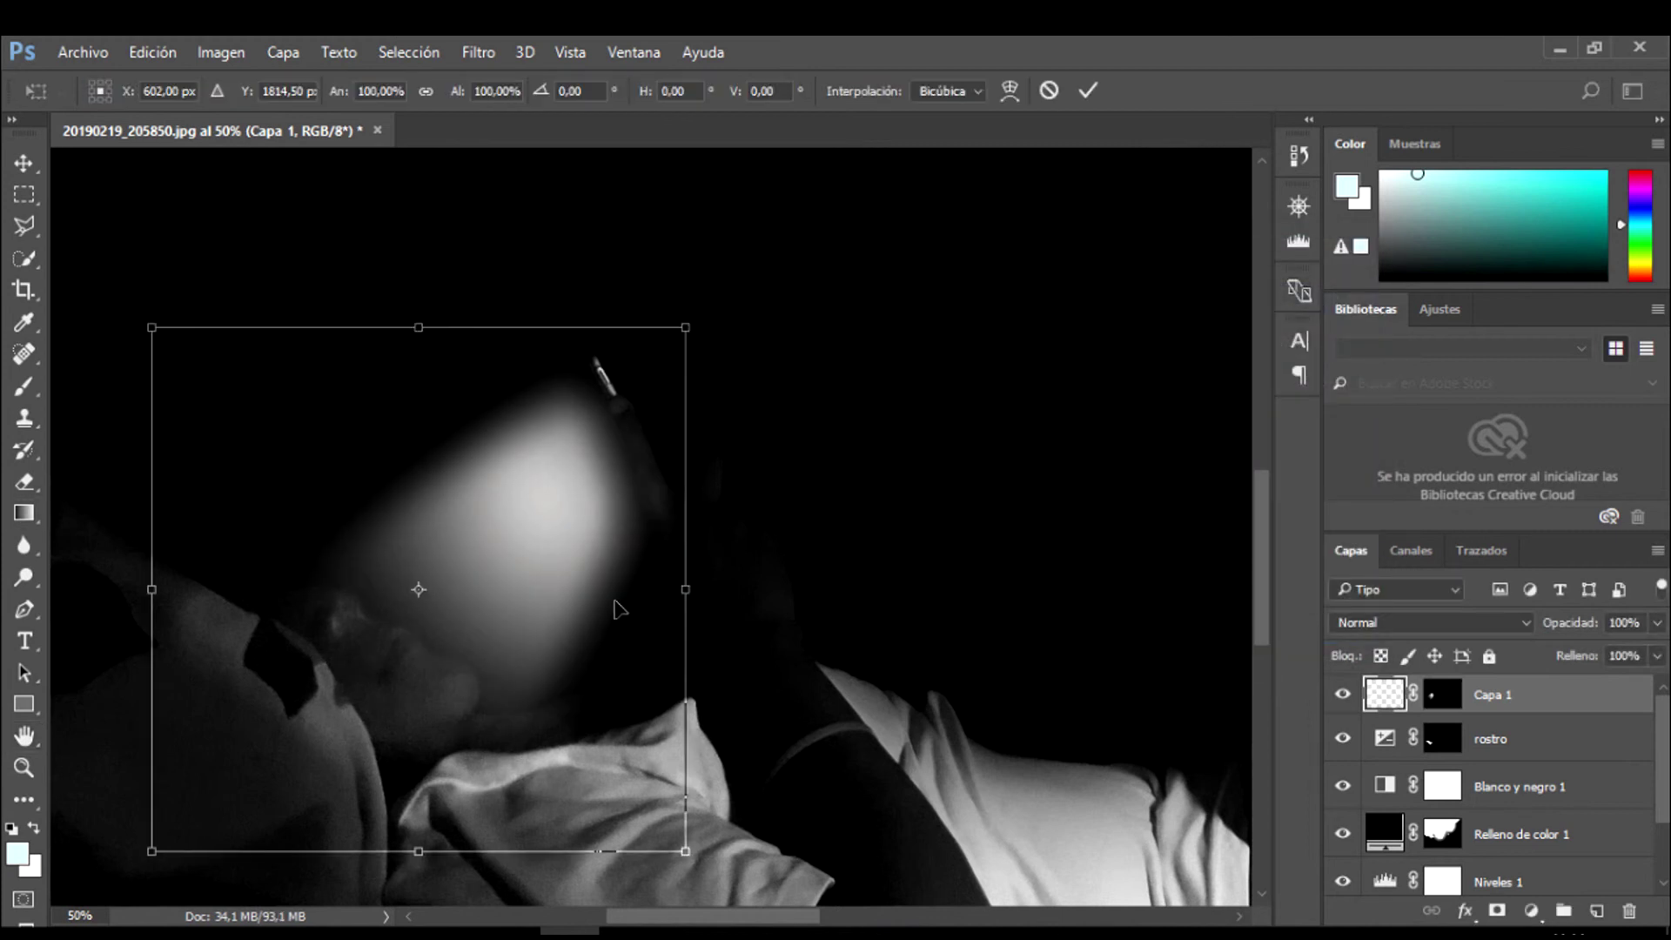
mouse_move(600, 593)
left_mouse_down()
mouse_move(617, 601)
mouse_move(622, 583)
left_mouse_up()
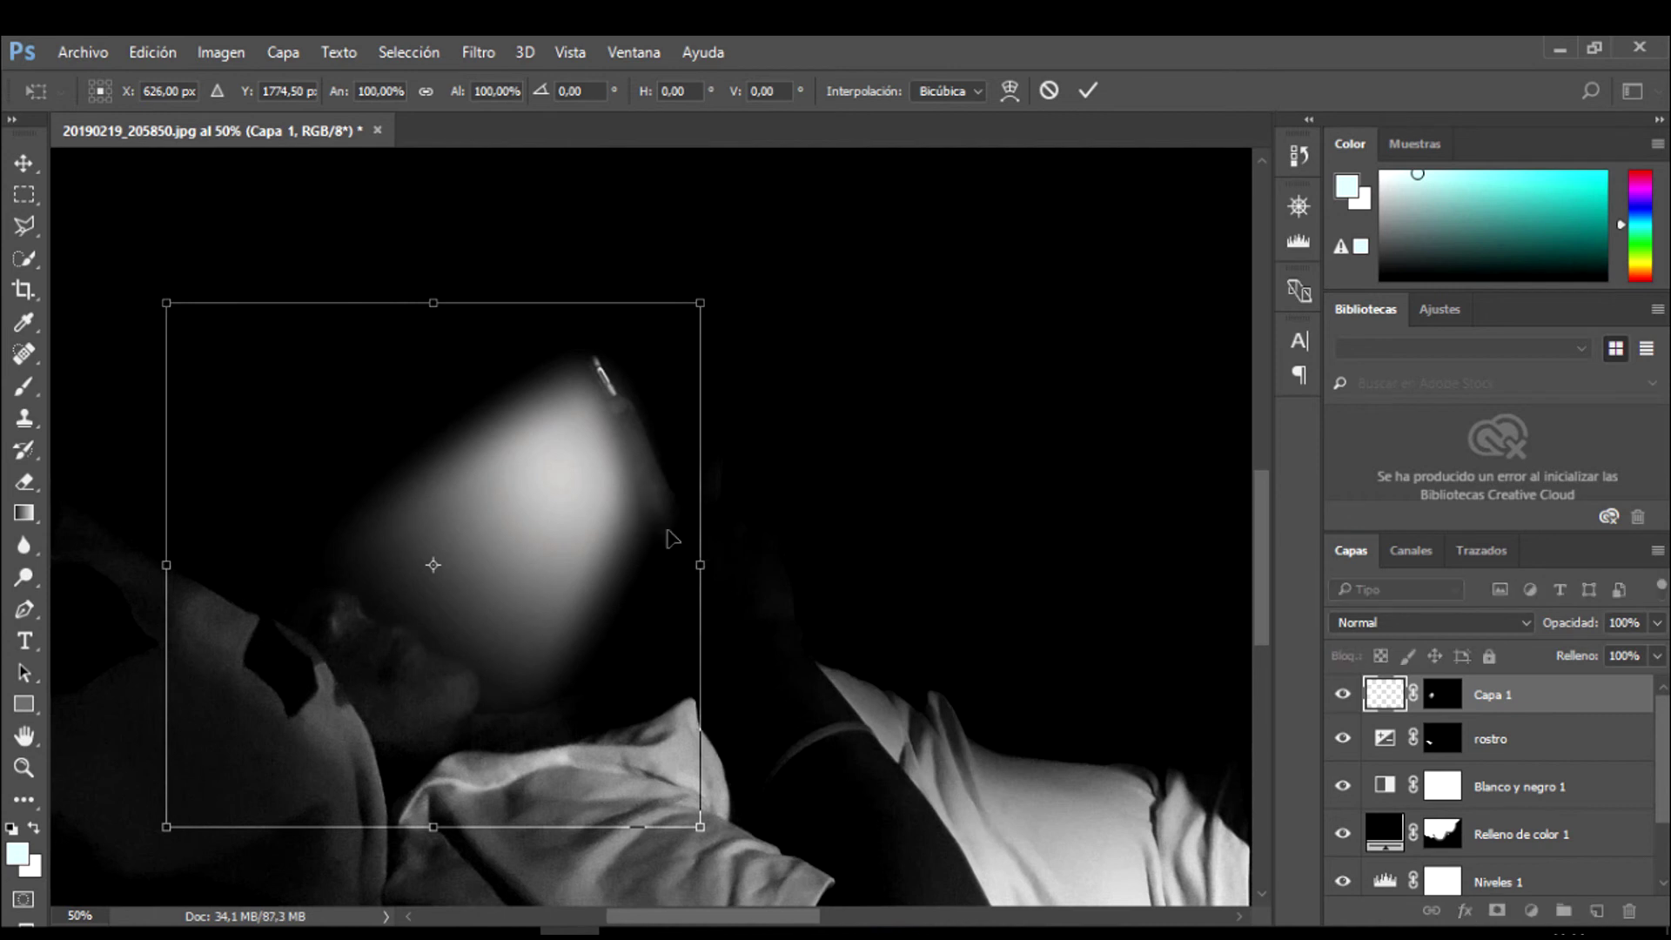
left_click(1088, 90)
key("g")
key("d")
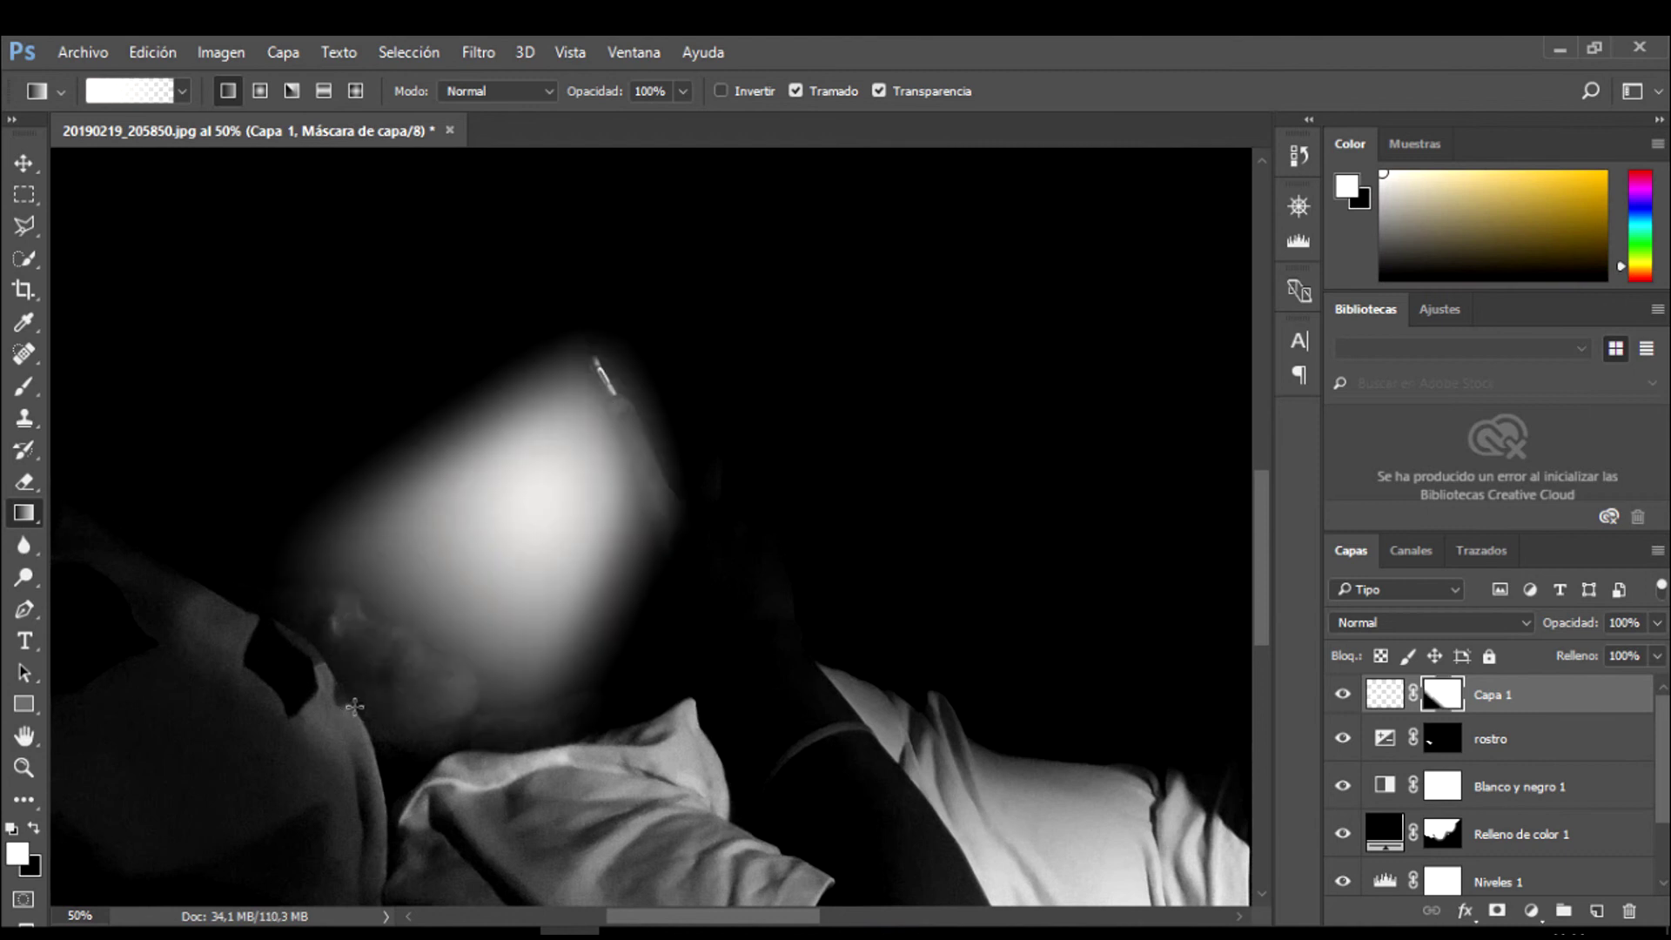
- Dim the face glow with several black-to-white gradients on Capa 1's mask
left_click_drag(597, 357, 157, 877)
key("ctrl+minus")
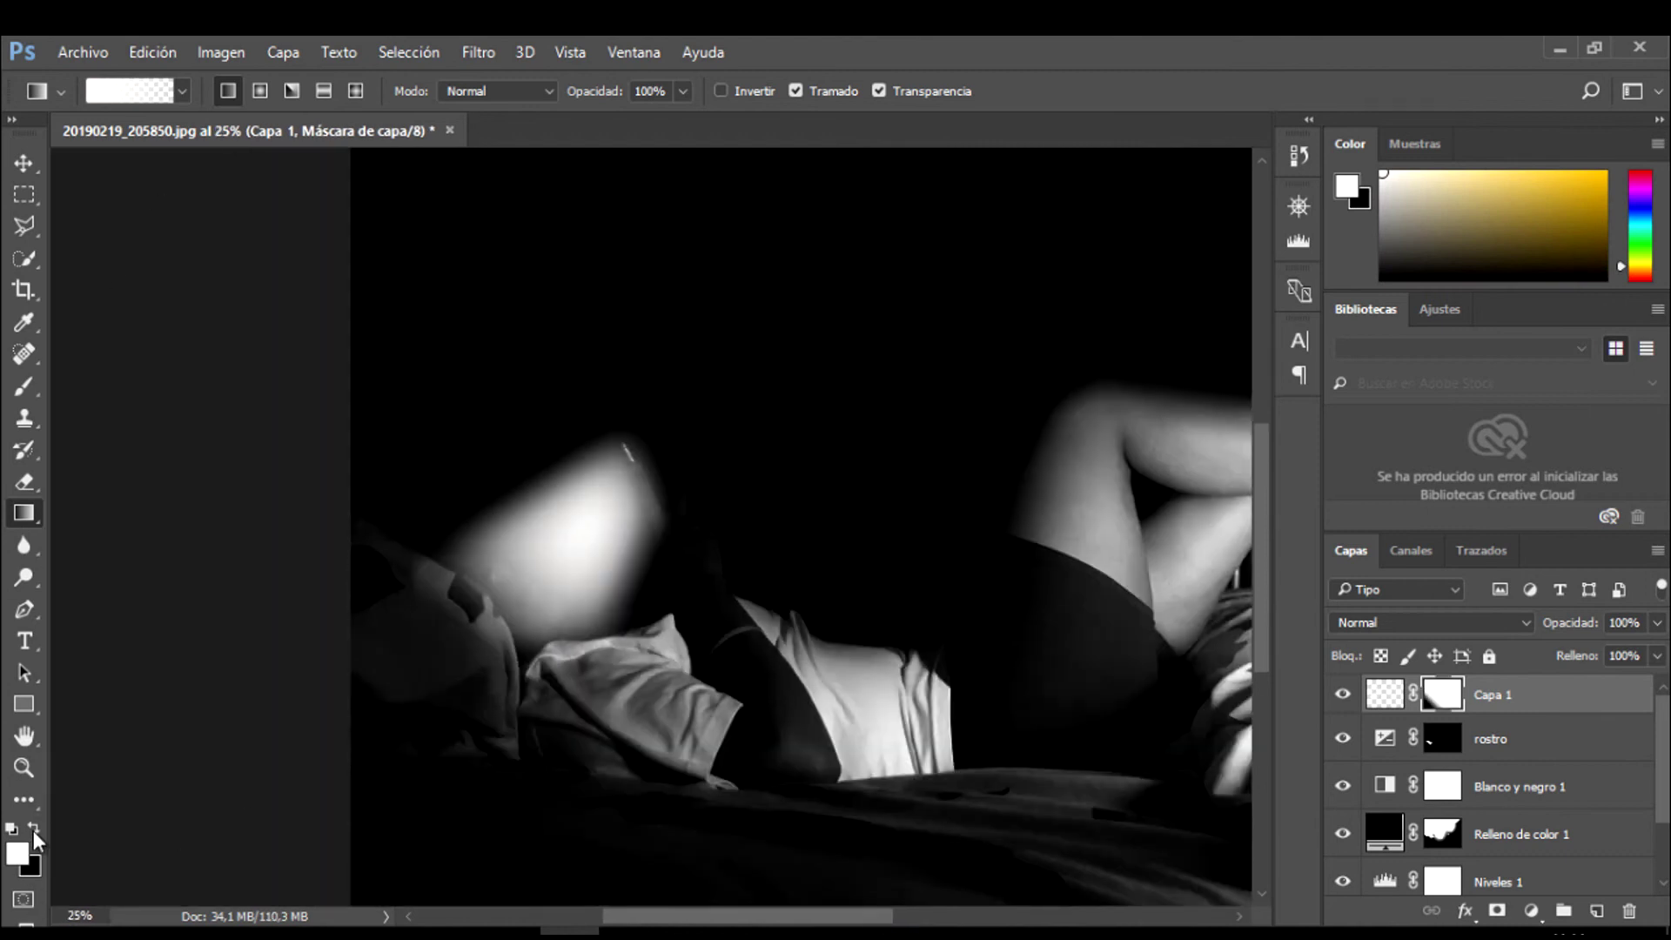
left_click(35, 831)
left_click_drag(400, 724, 651, 461)
left_click_drag(375, 765, 712, 376)
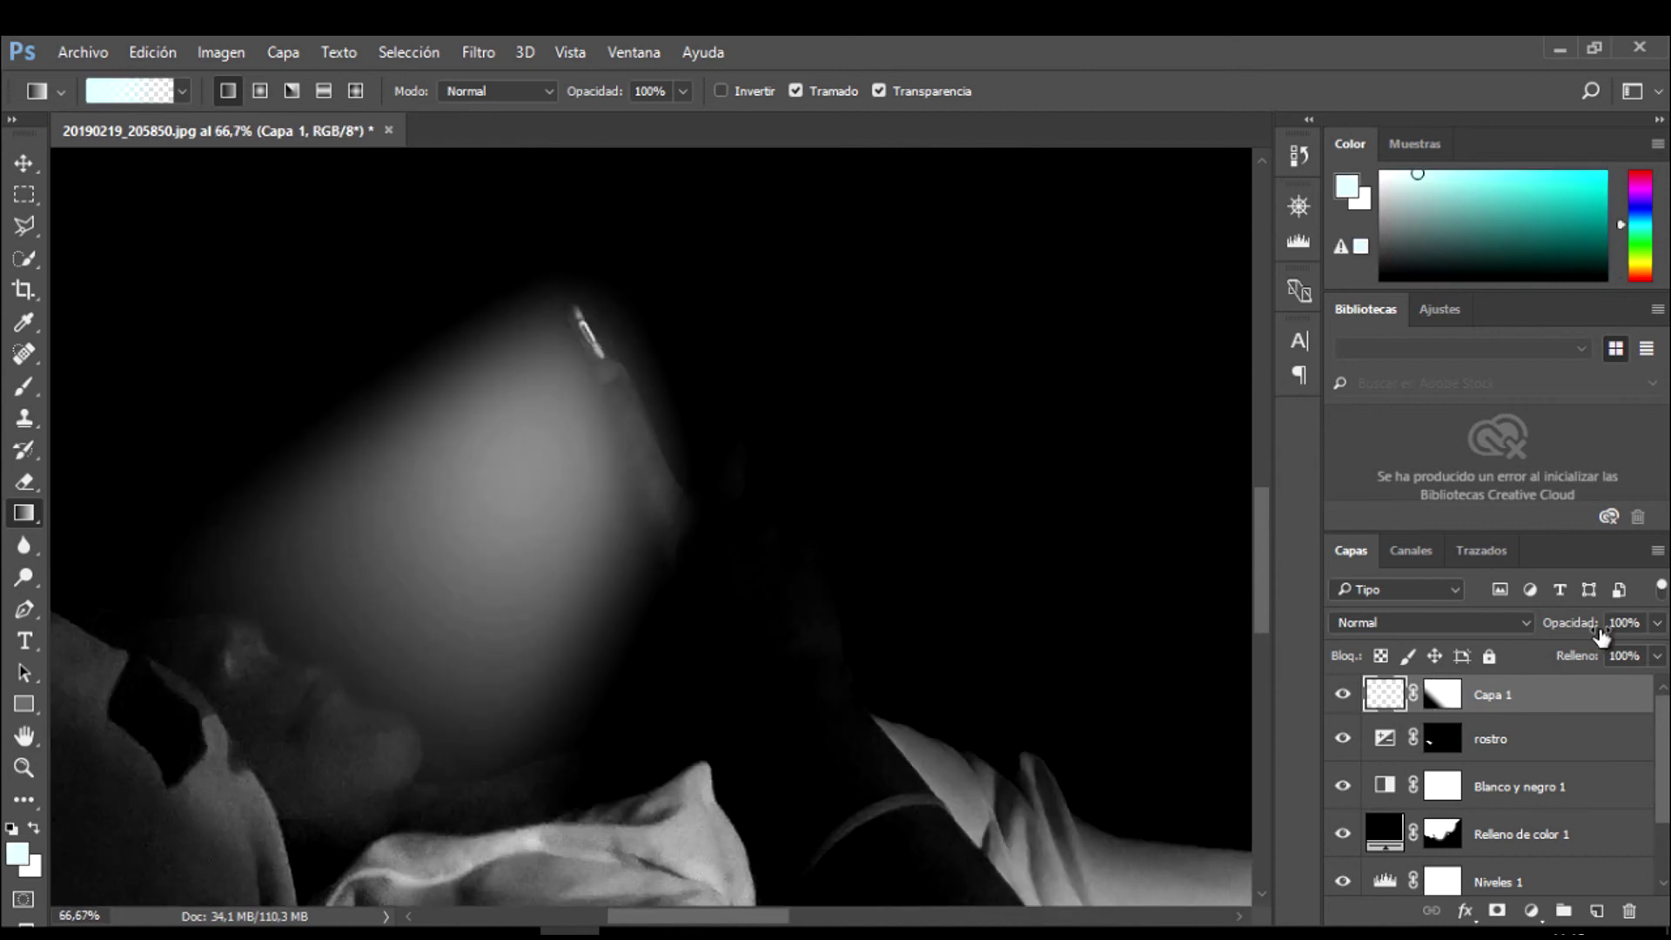
- Lower Capa 1's opacity to 20%
type("50")
scroll(907, 614, "down", 4)
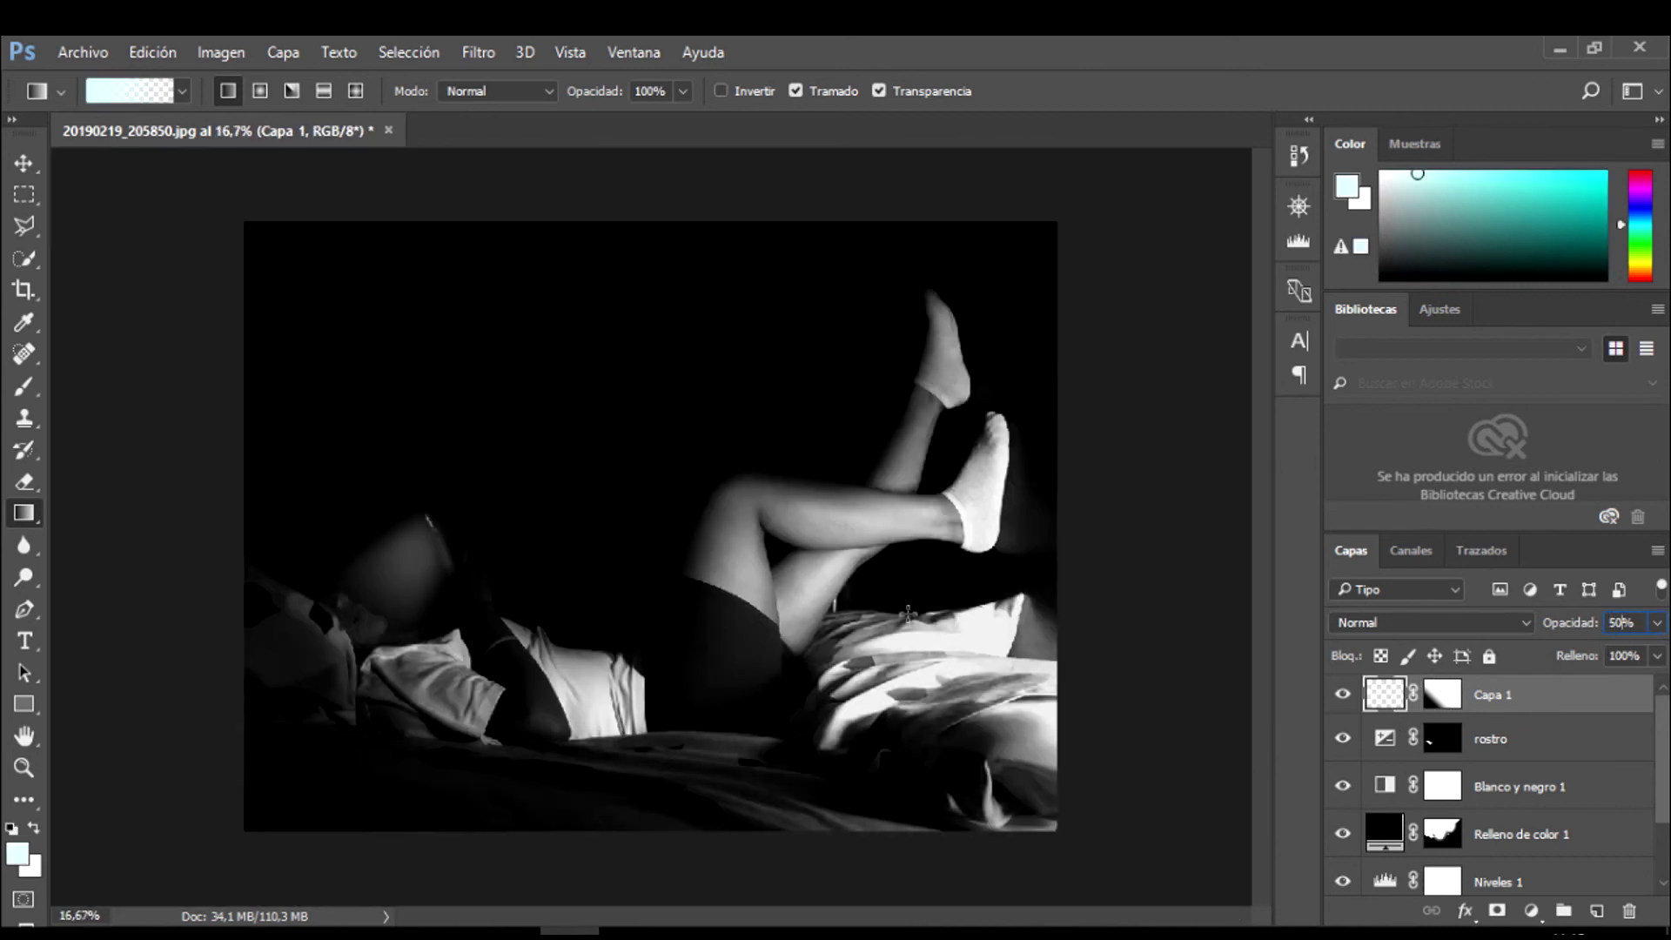
type("20")
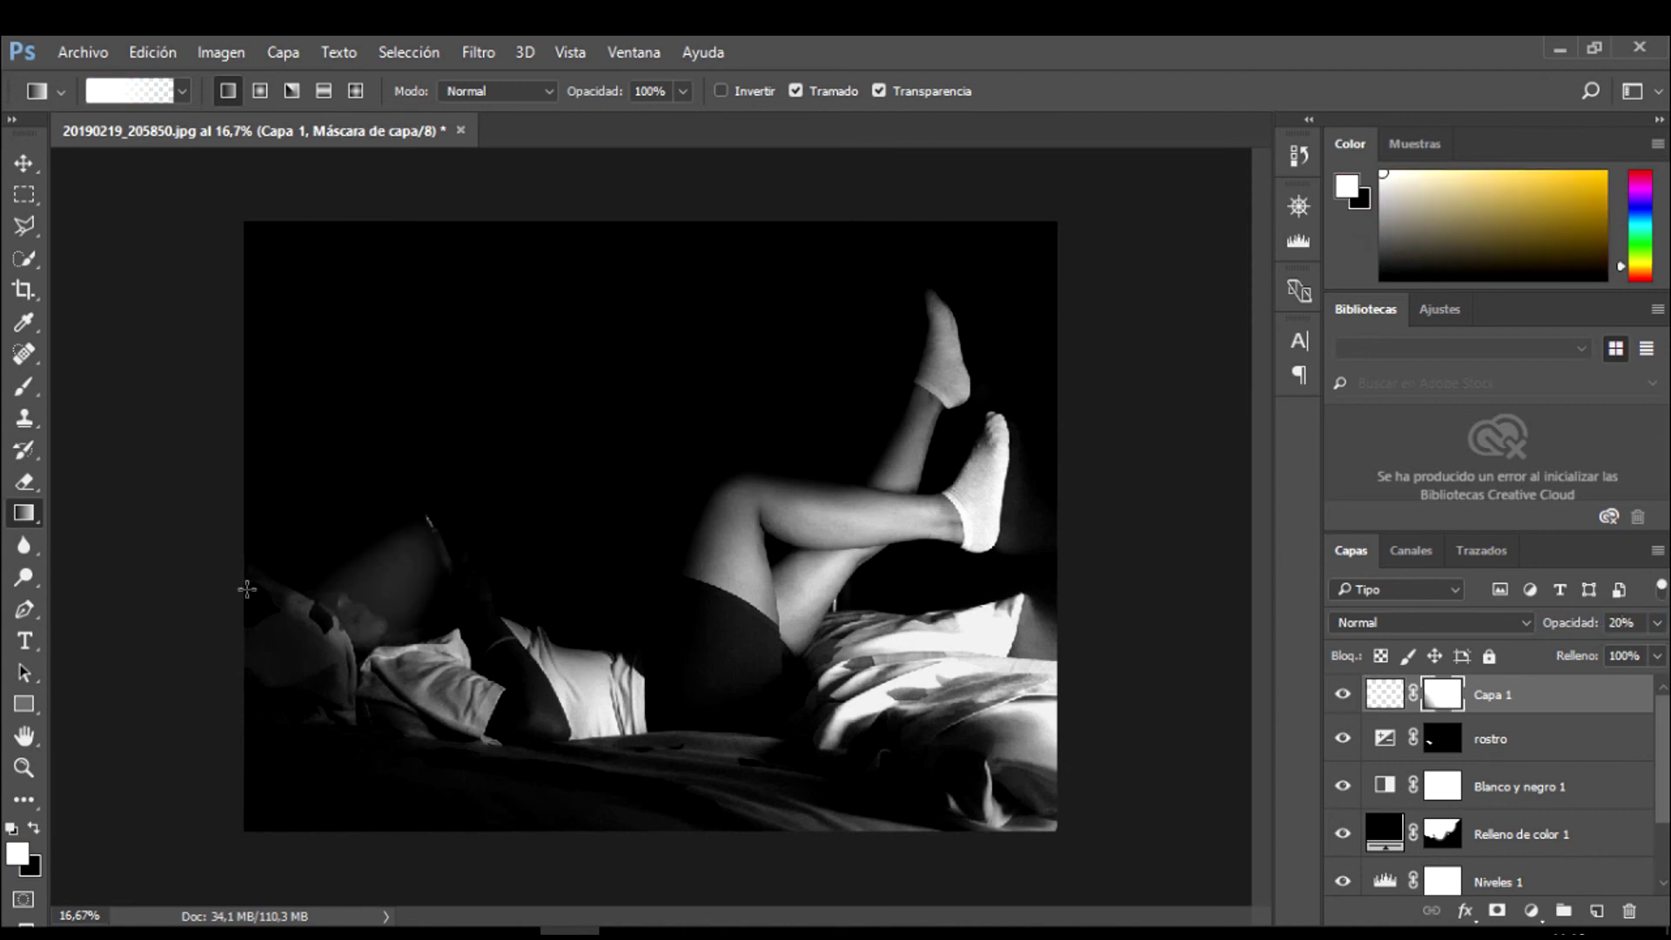
- Blend the glow's edge with another mask gradient and move Blanco y negro 1 to the top
left_click(14, 828)
left_click_drag(247, 738, 462, 522)
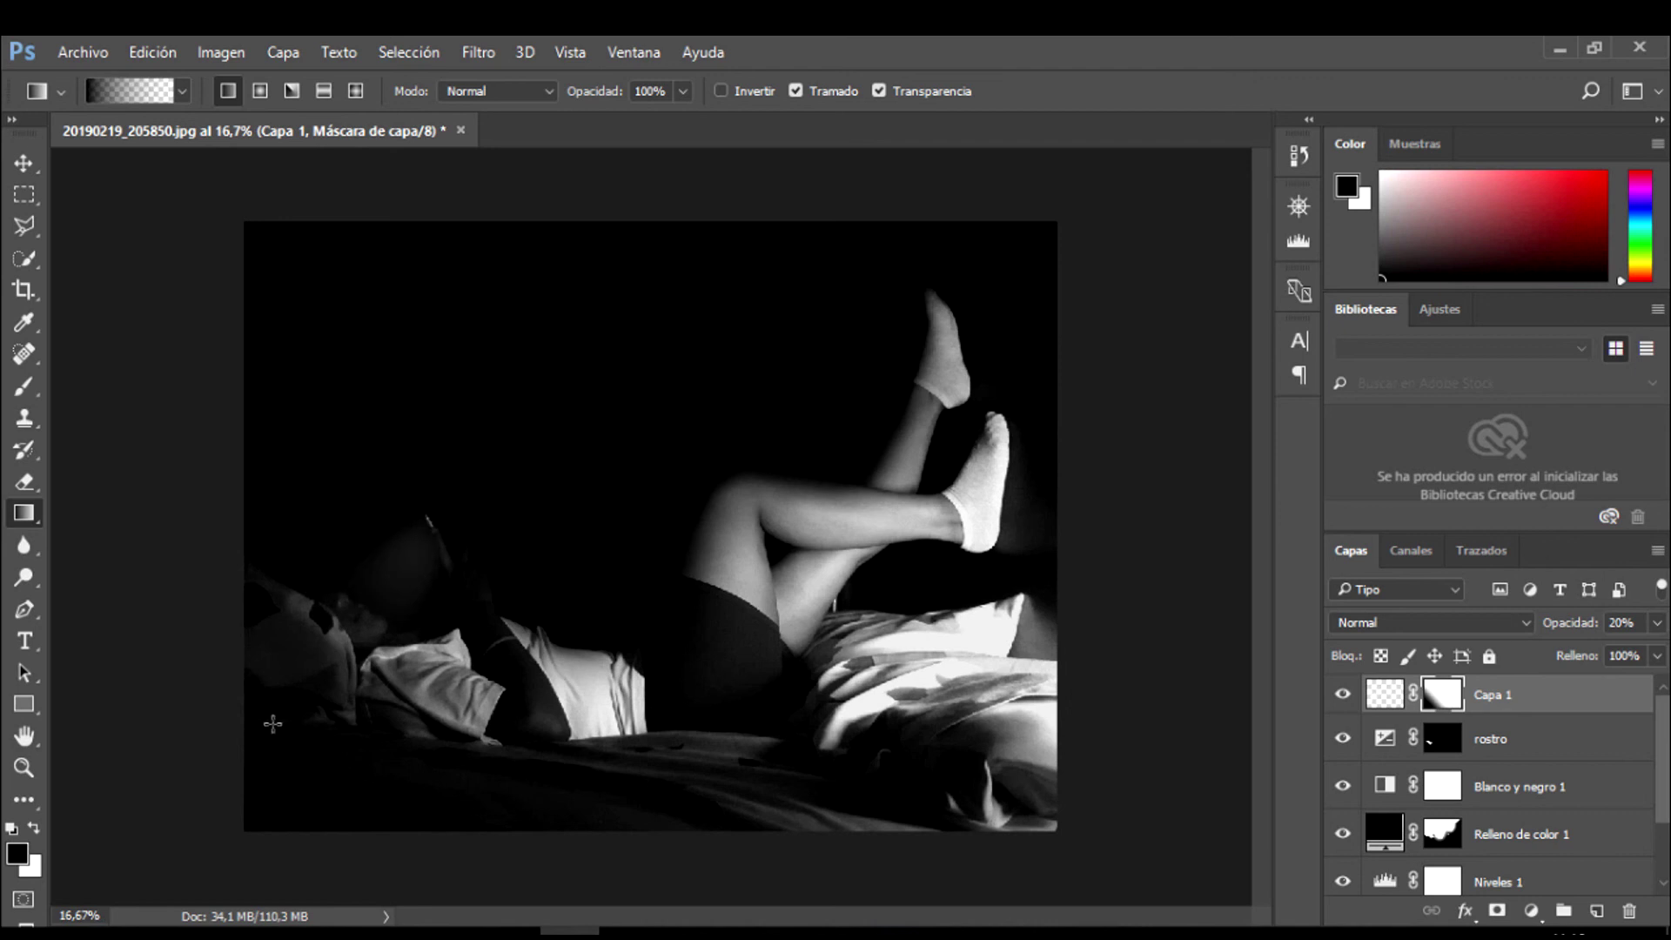
key("ctrl+minus")
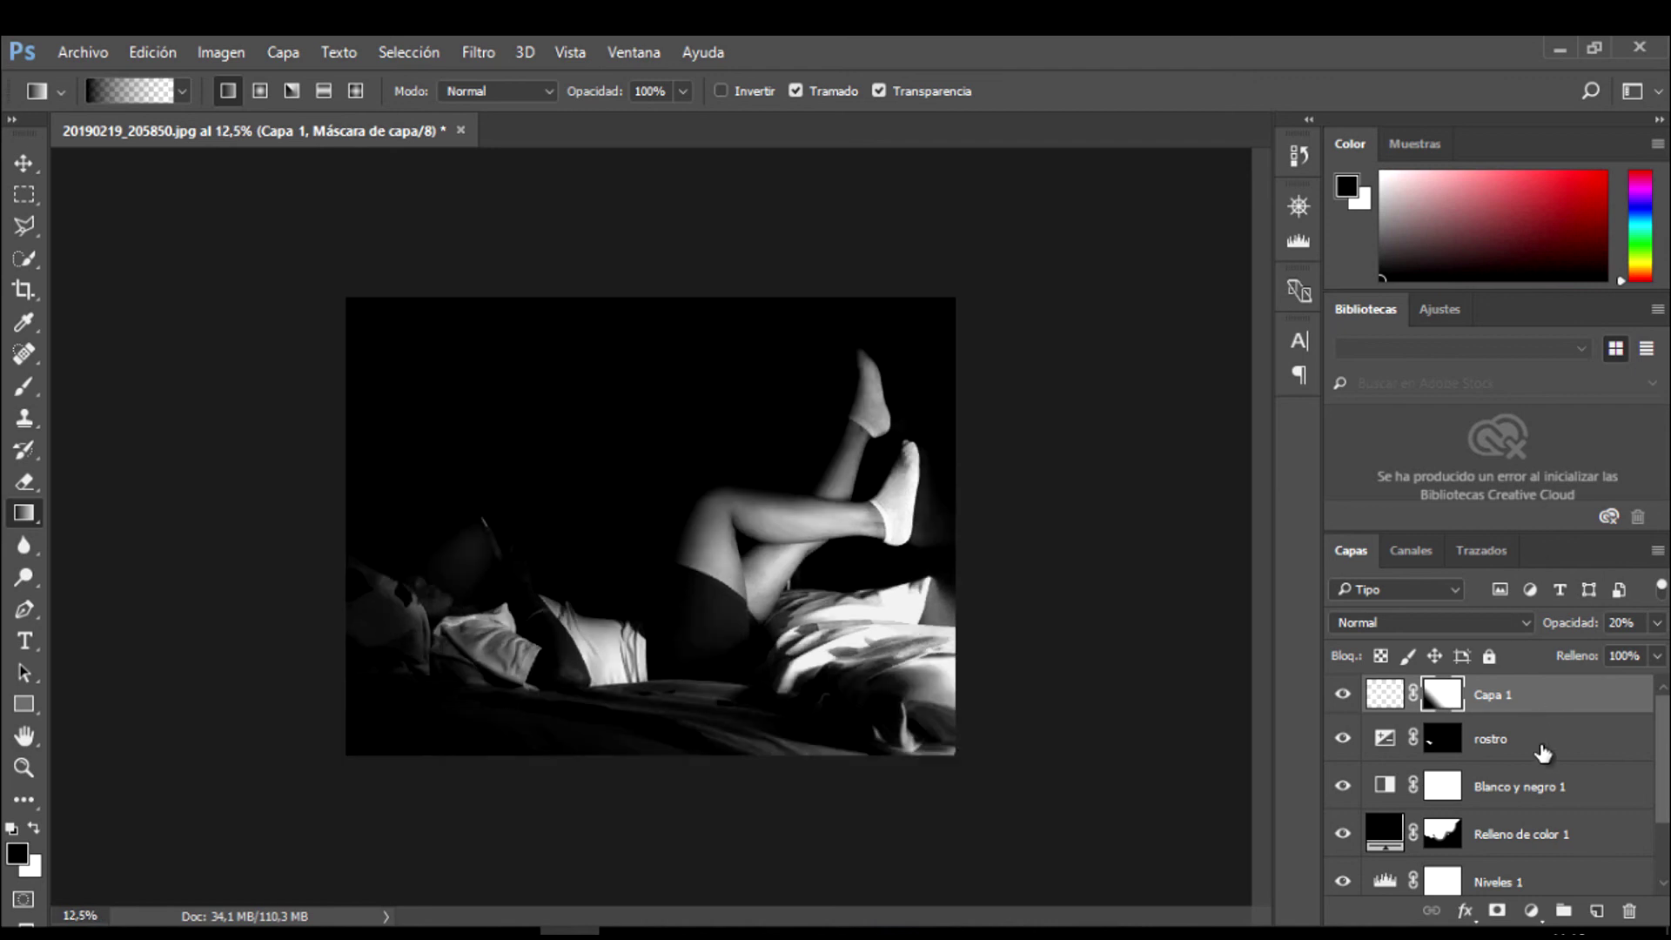
left_click_drag(1527, 786, 1527, 691)
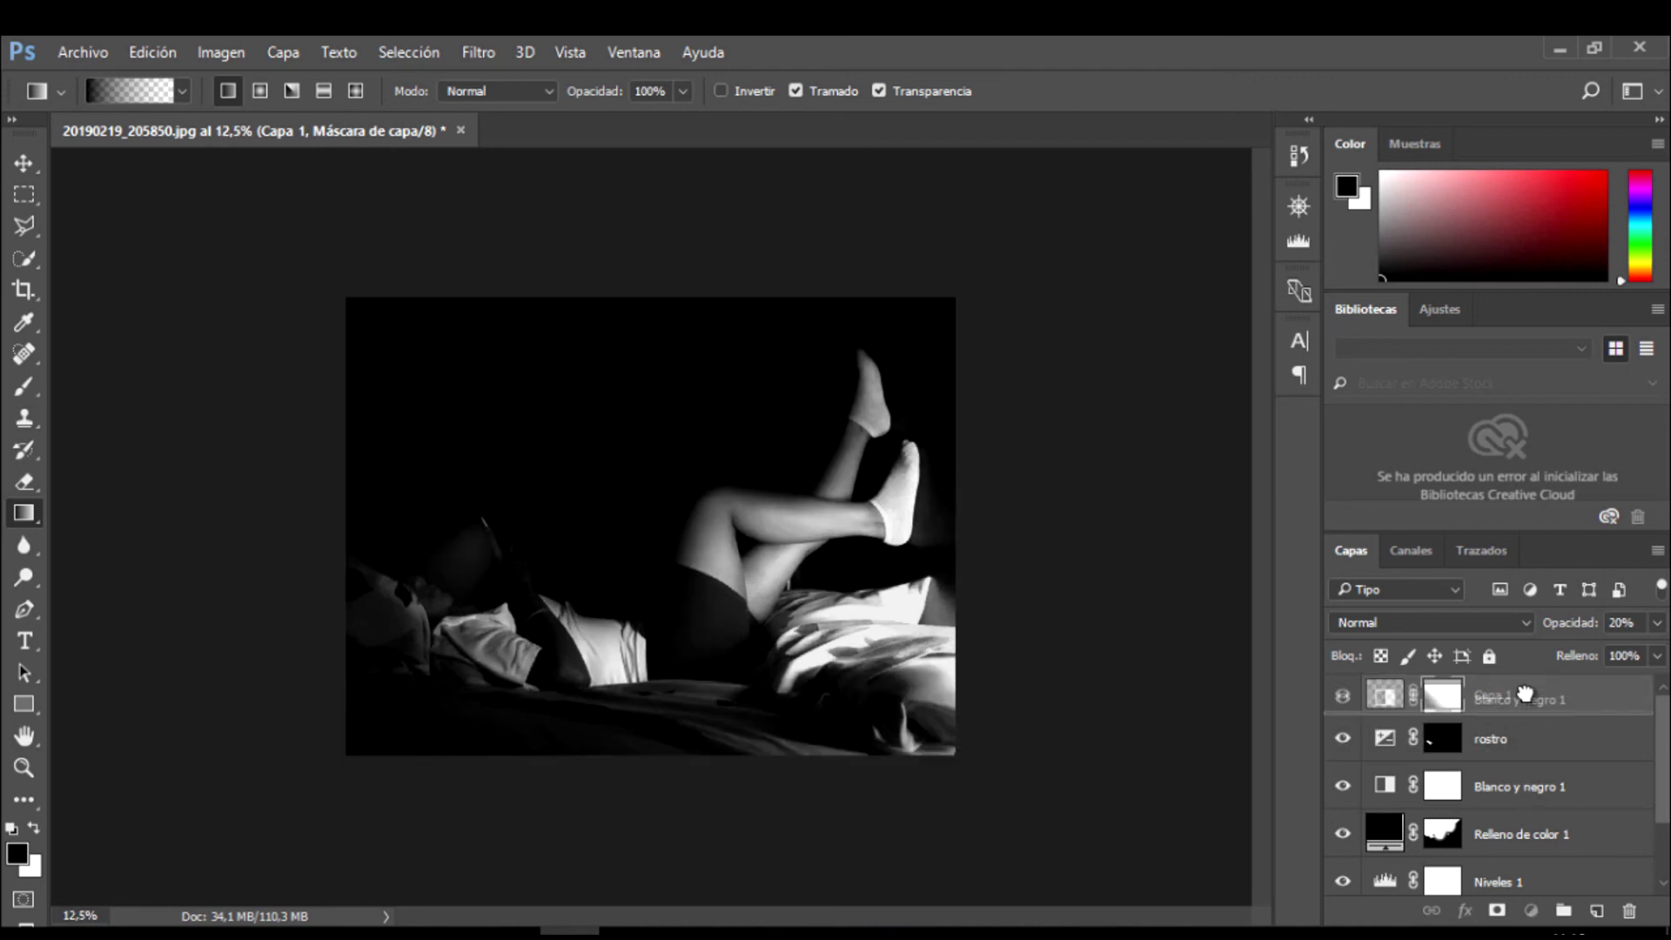